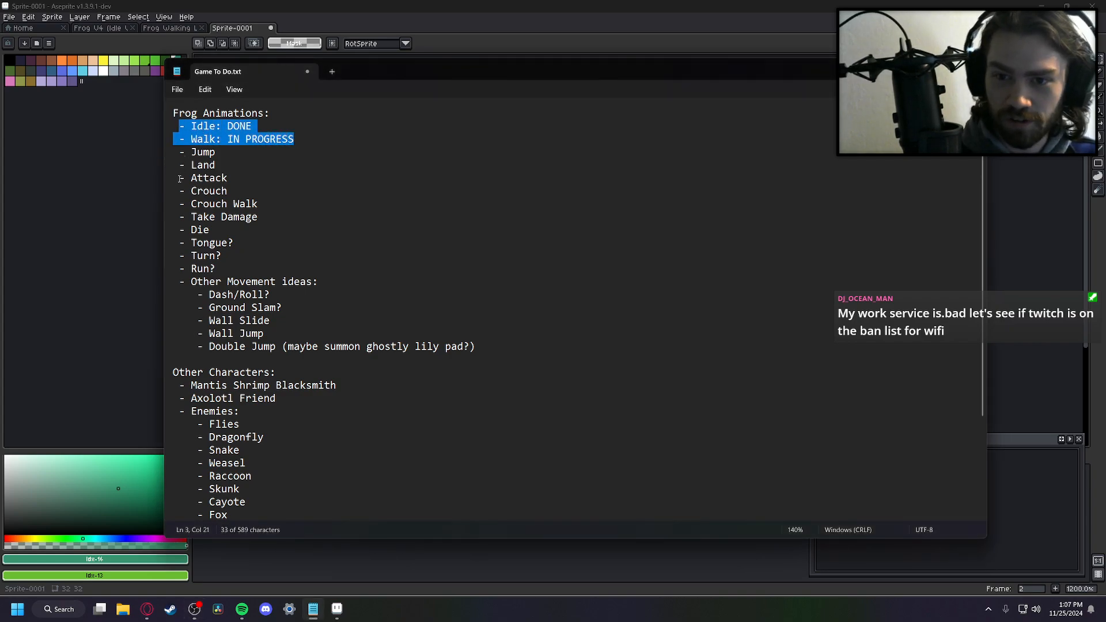
Review the frog animation entries in the Game To Do list, then switch back to the sprite in Aseprite
left_click_drag(173, 113, 496, 347)
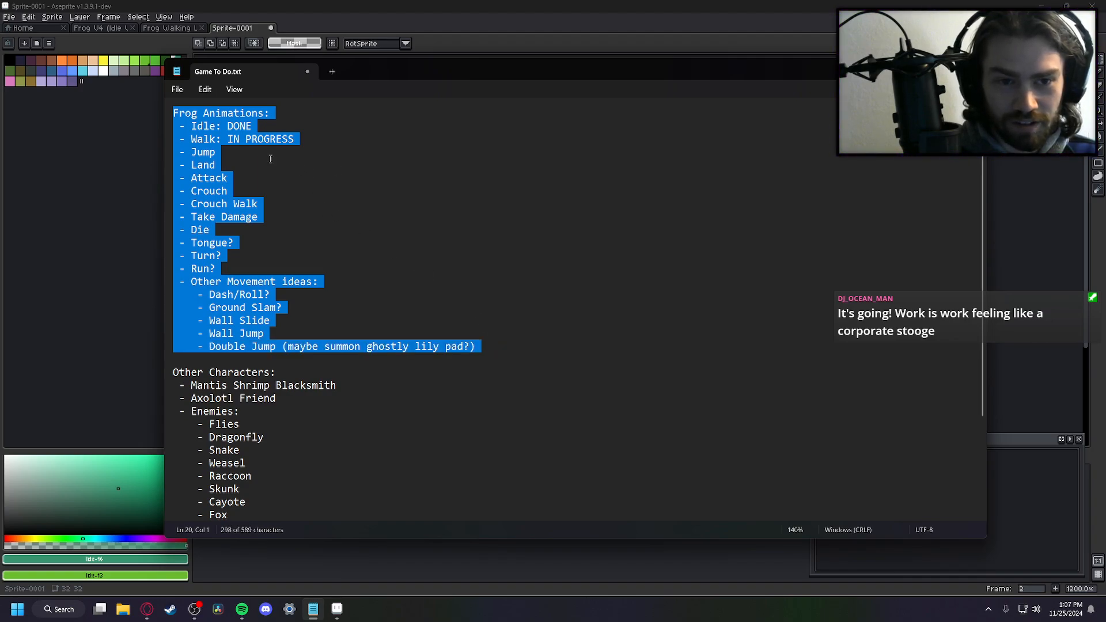
left_click_drag(297, 143, 175, 128)
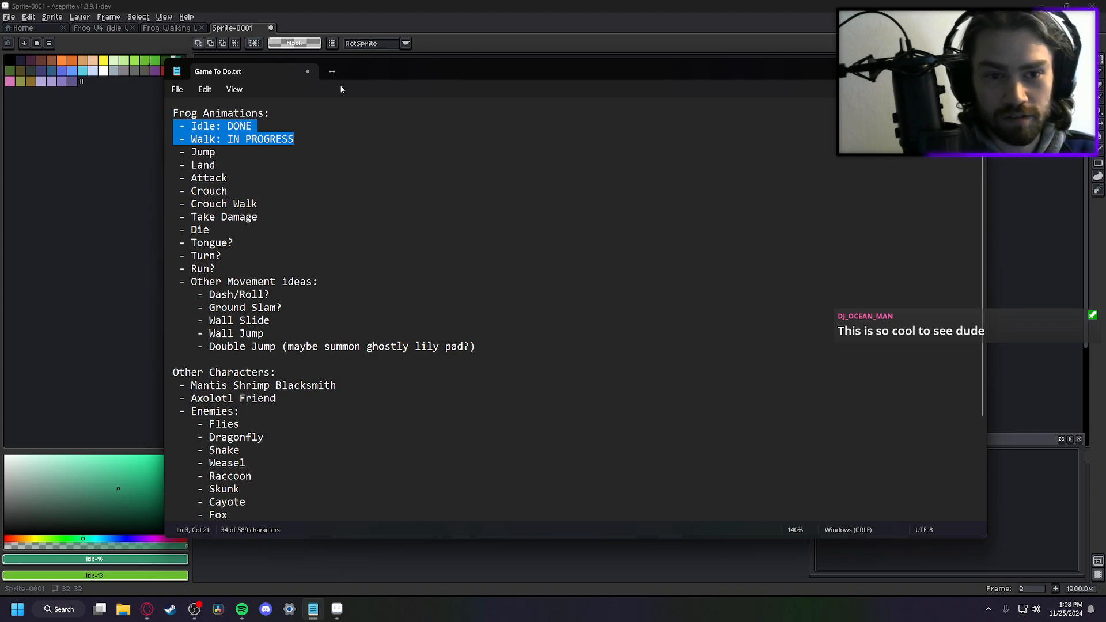
left_click(222, 255)
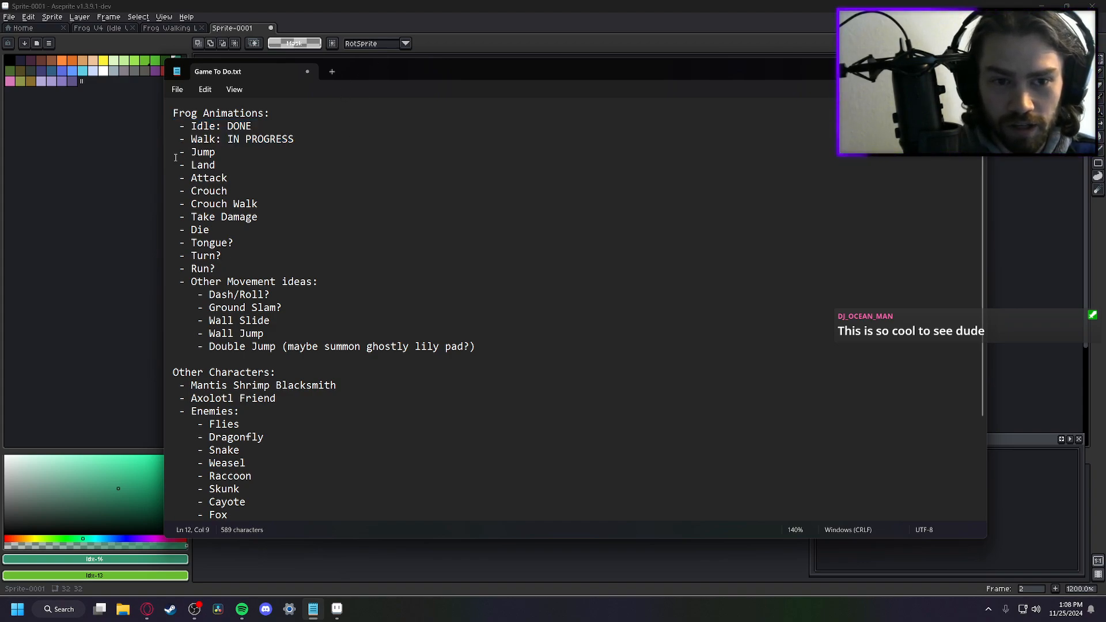
mouse_move(179, 152)
left_mouse_down()
mouse_move(234, 159)
mouse_move(164, 162)
left_mouse_up()
left_click_drag(248, 183, 154, 179)
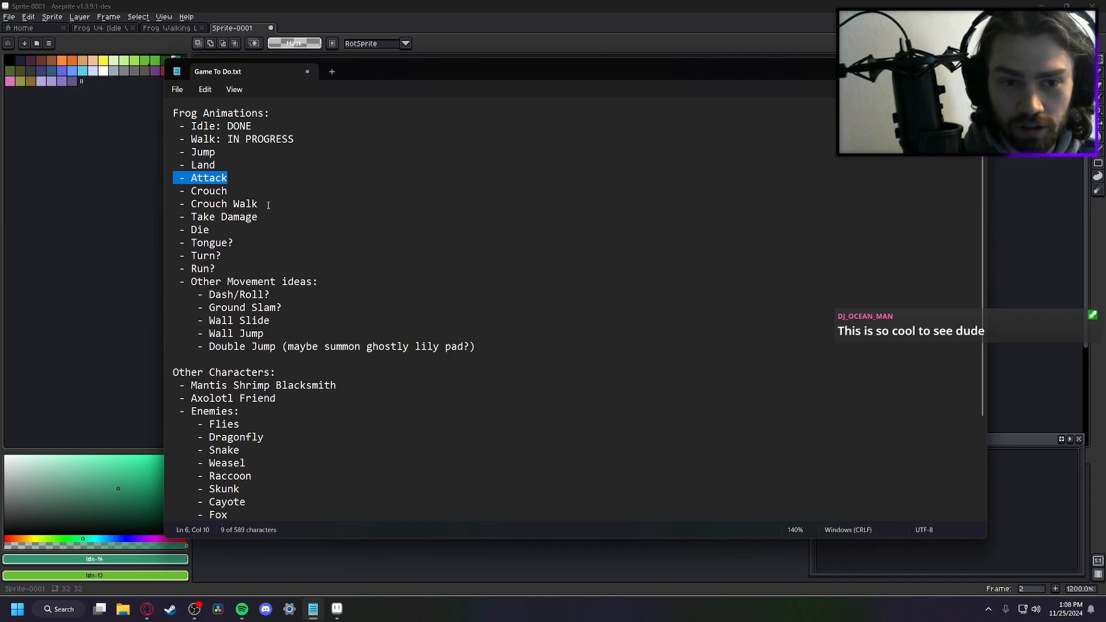
left_click_drag(229, 257, 153, 258)
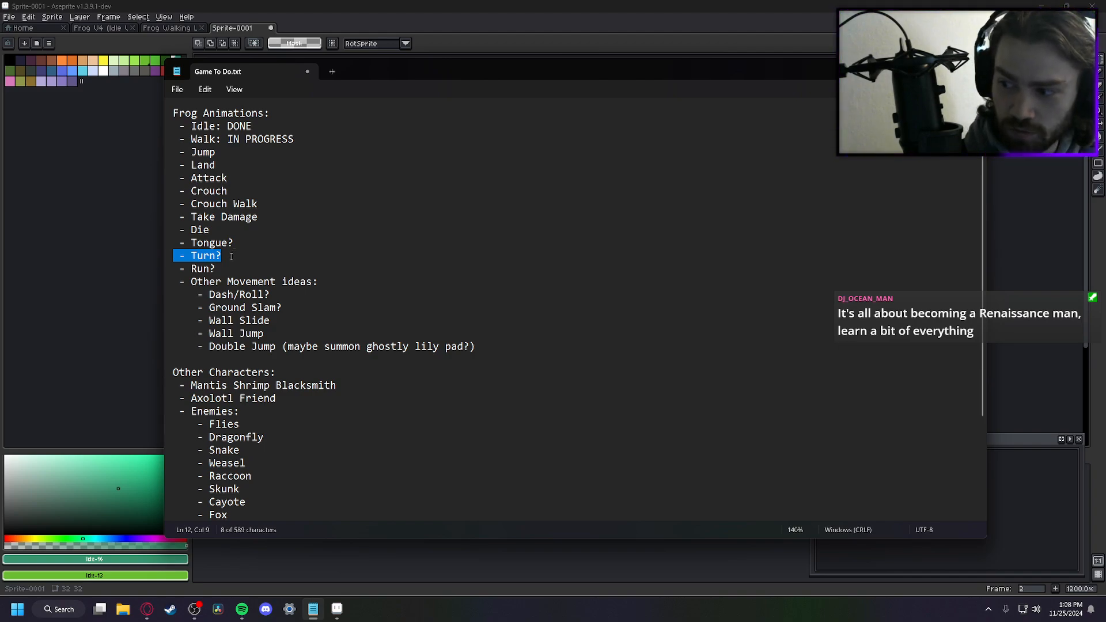
left_click(125, 244)
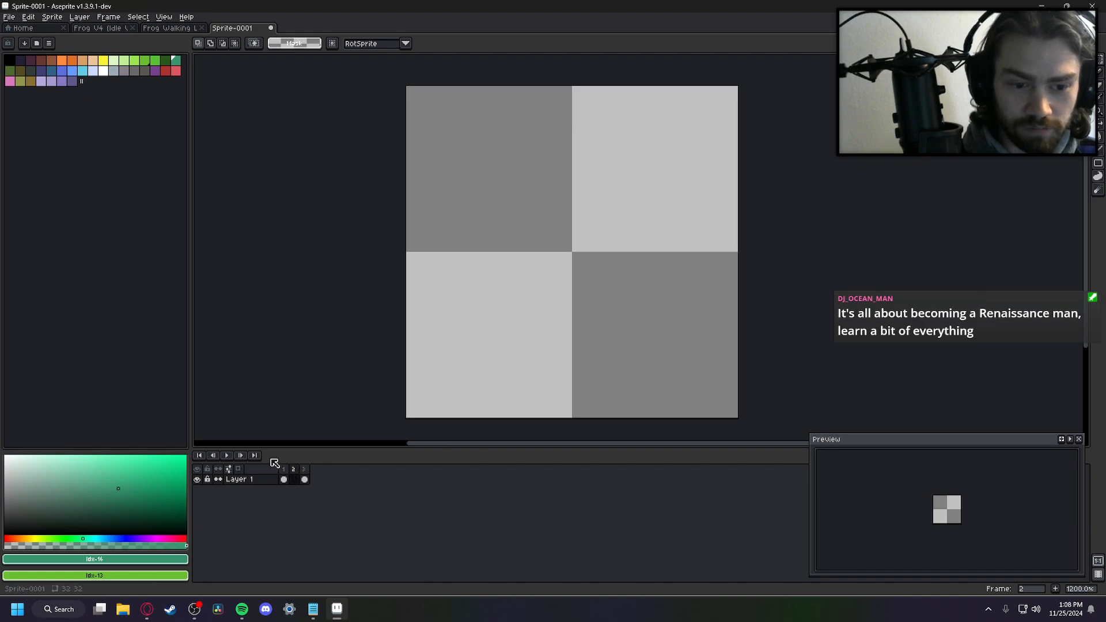
Check the frog poses in frames 1 and 3, then turn on onion skinning for the empty frame 2
left_click(288, 472)
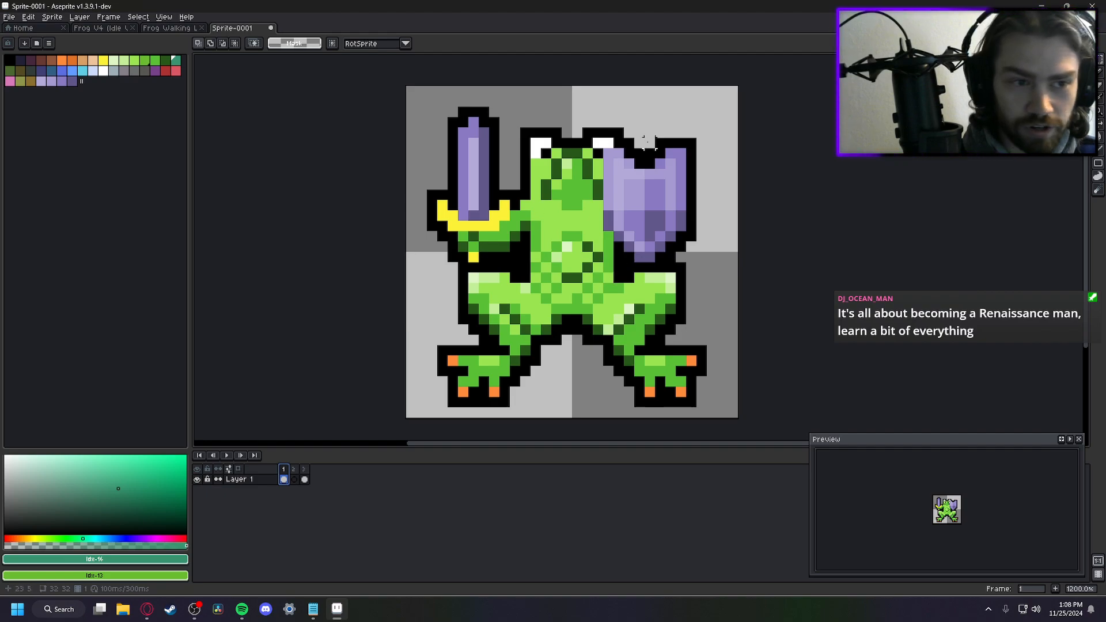
key("b")
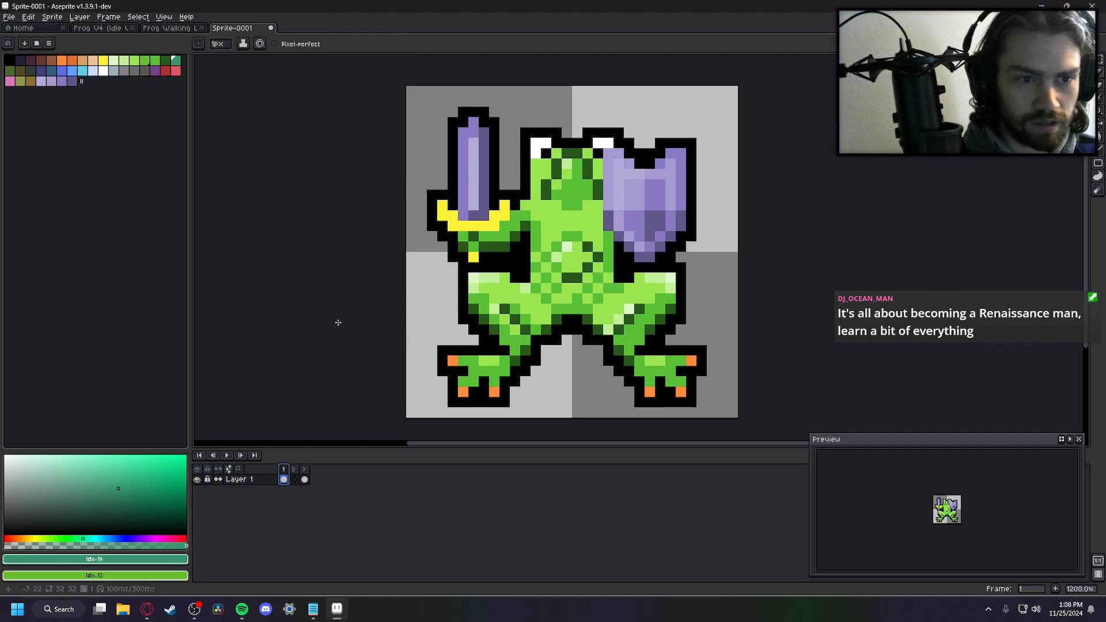
left_click(305, 477)
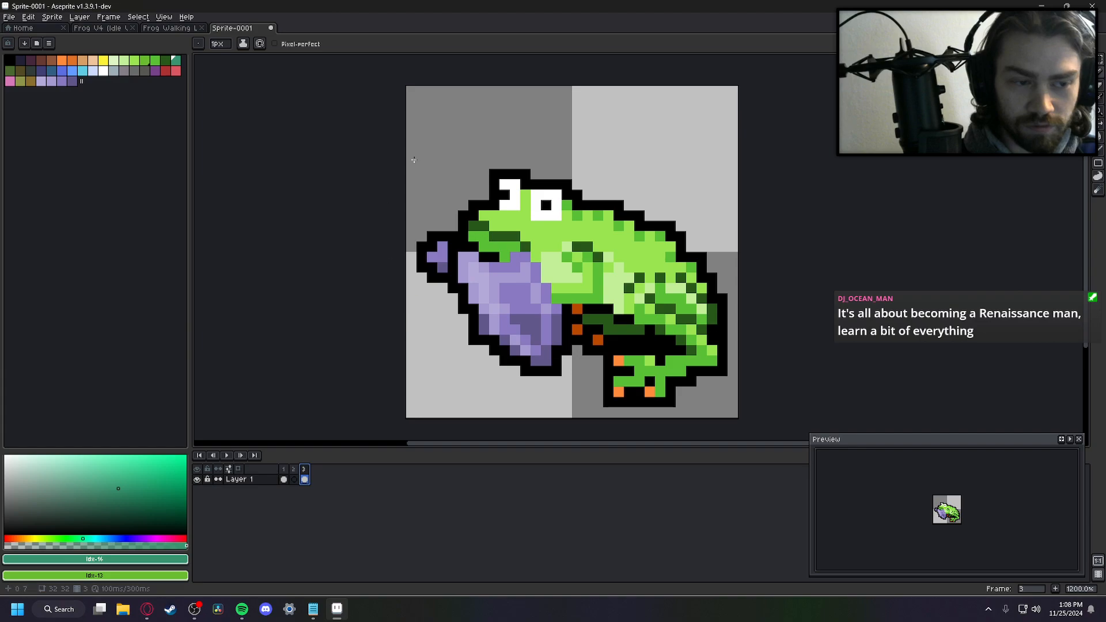
left_click(295, 470)
left_click(238, 468)
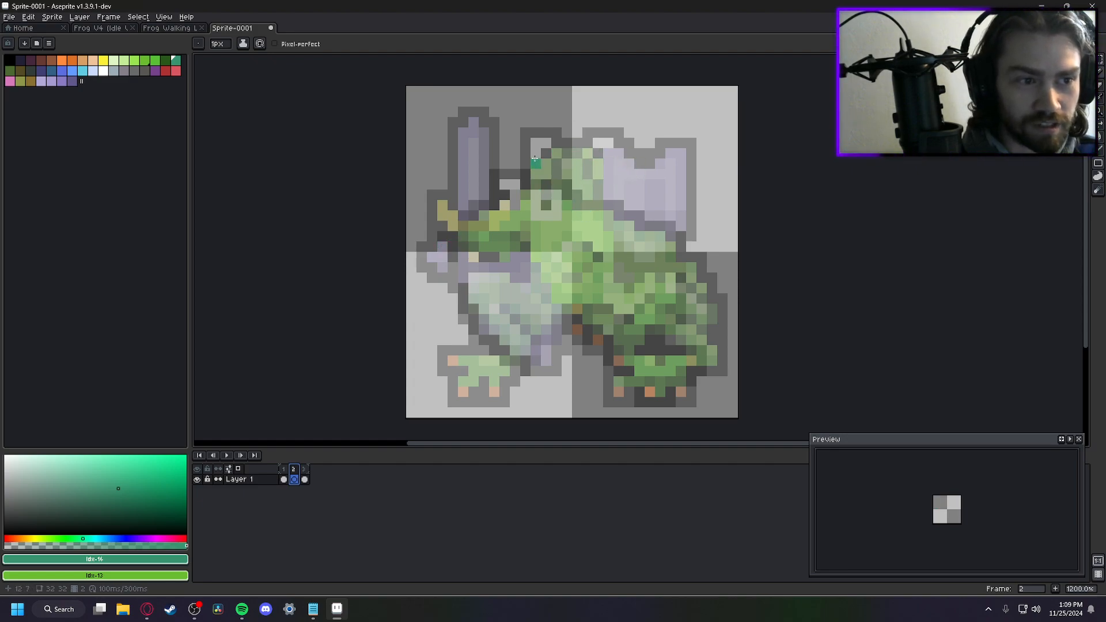
Compare the frog's sword and shield positions in frames 1 and 3, ending on frame 2
left_click(283, 479)
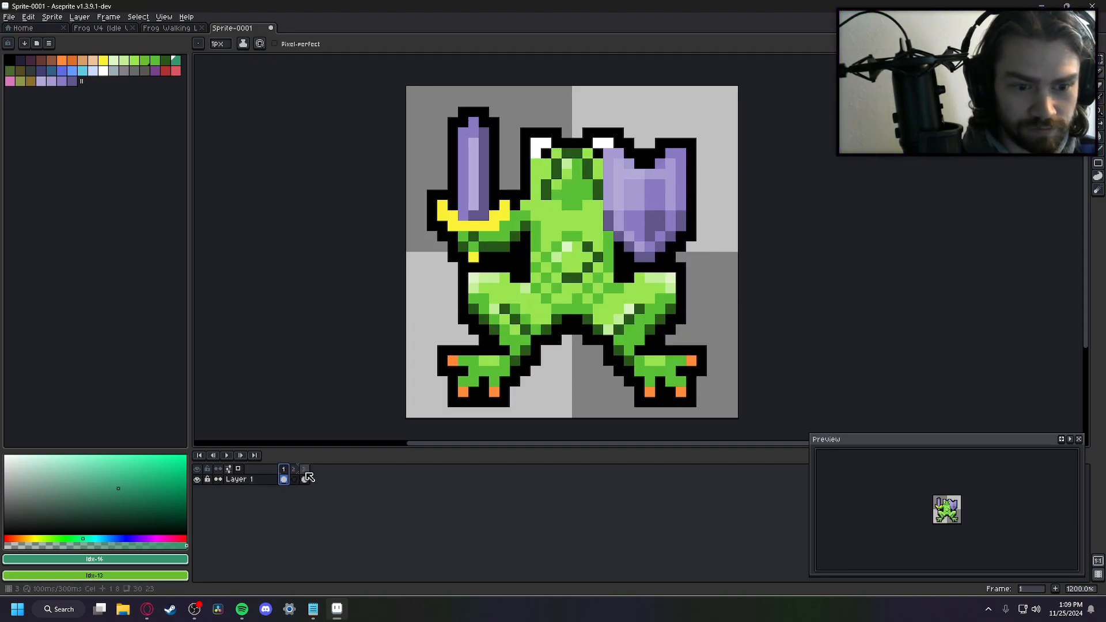
left_click(305, 479)
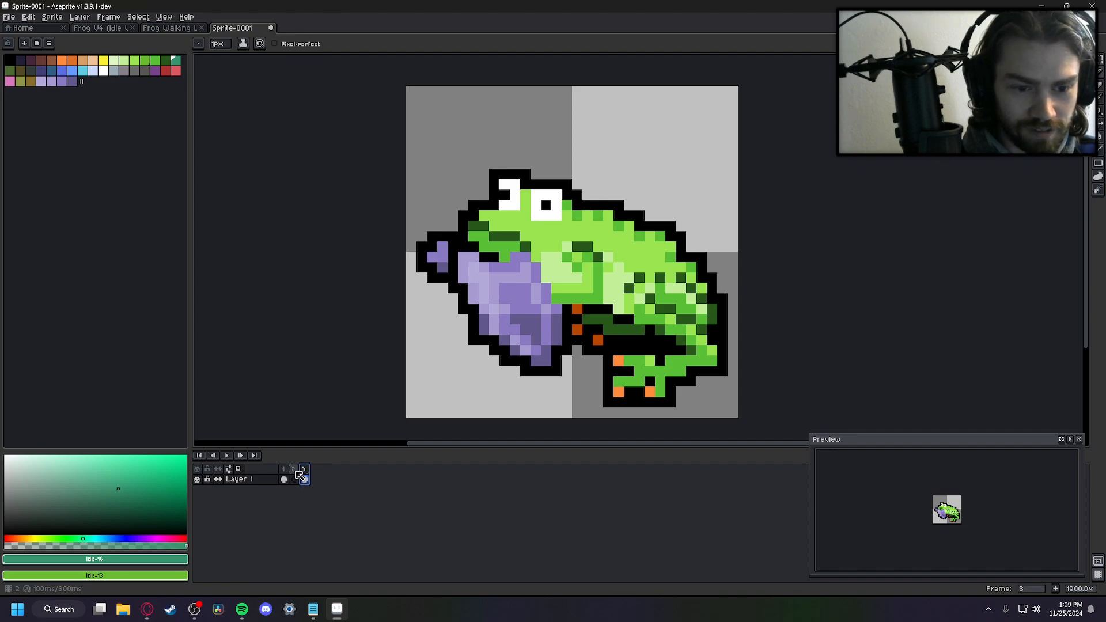
left_click(294, 479)
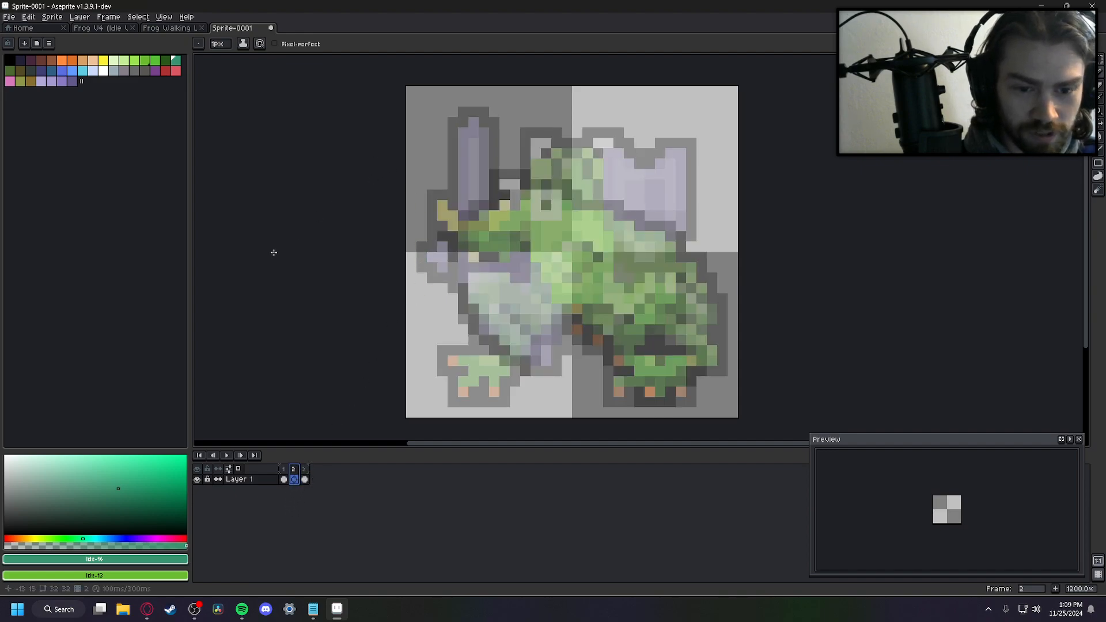
Block in the central part of the in-between shield on frame 2 with the Pencil in purple Idx-39
left_click(71, 81)
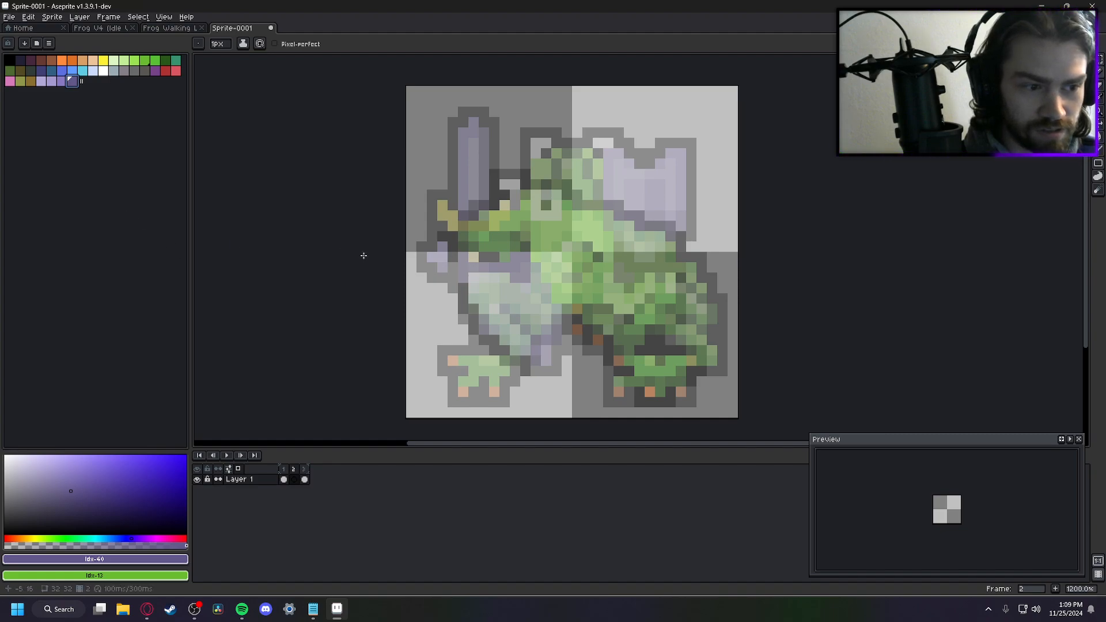
left_click(453, 338)
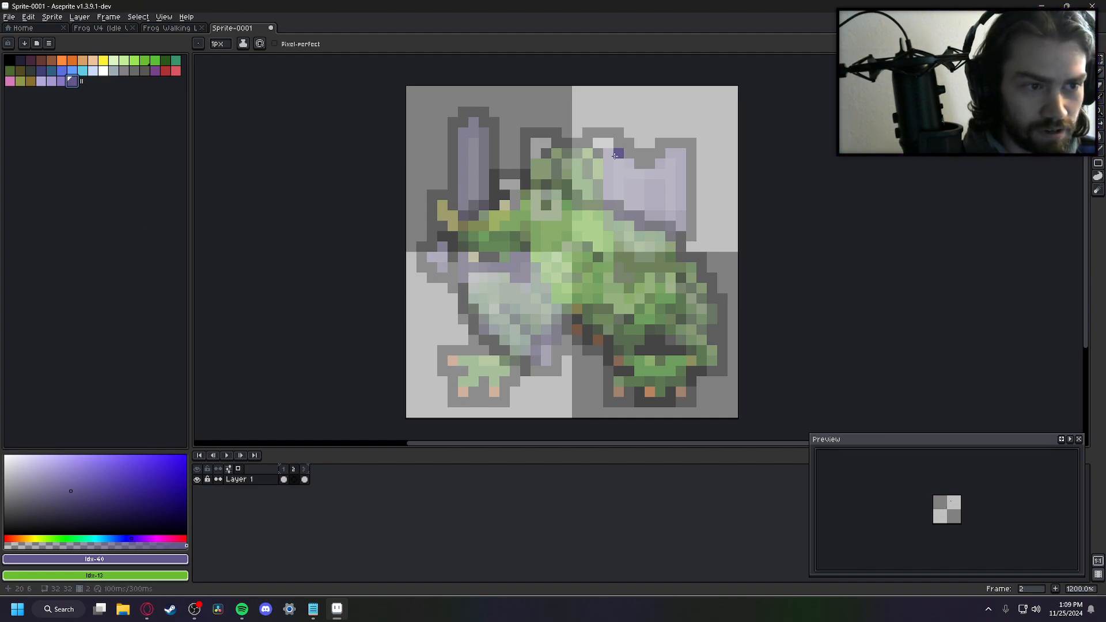
left_click(61, 80)
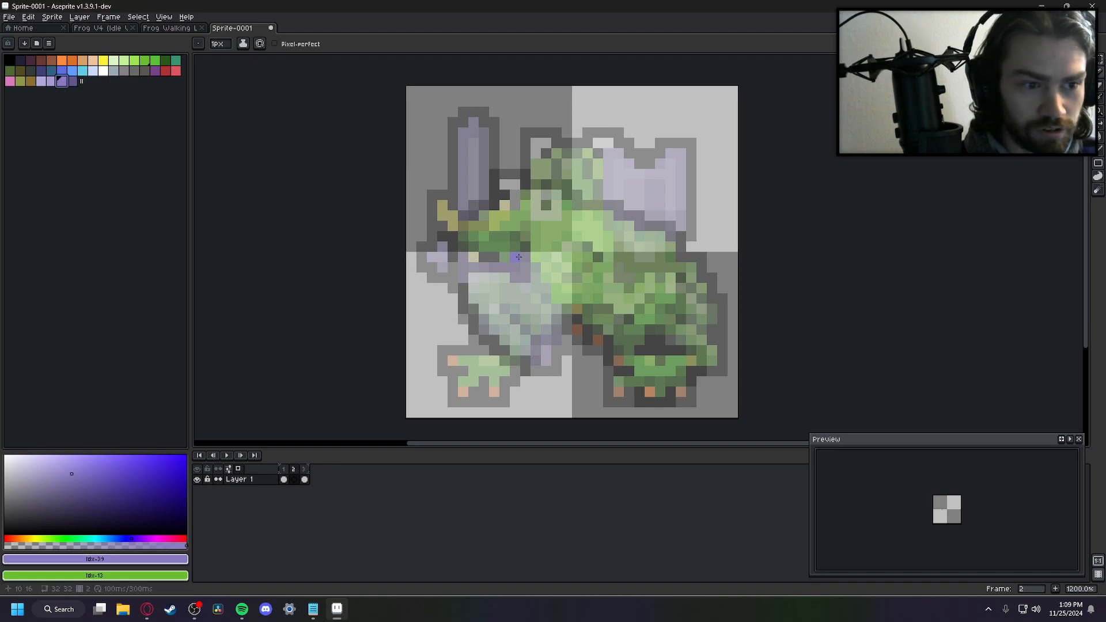
left_click(283, 470)
left_click(304, 479)
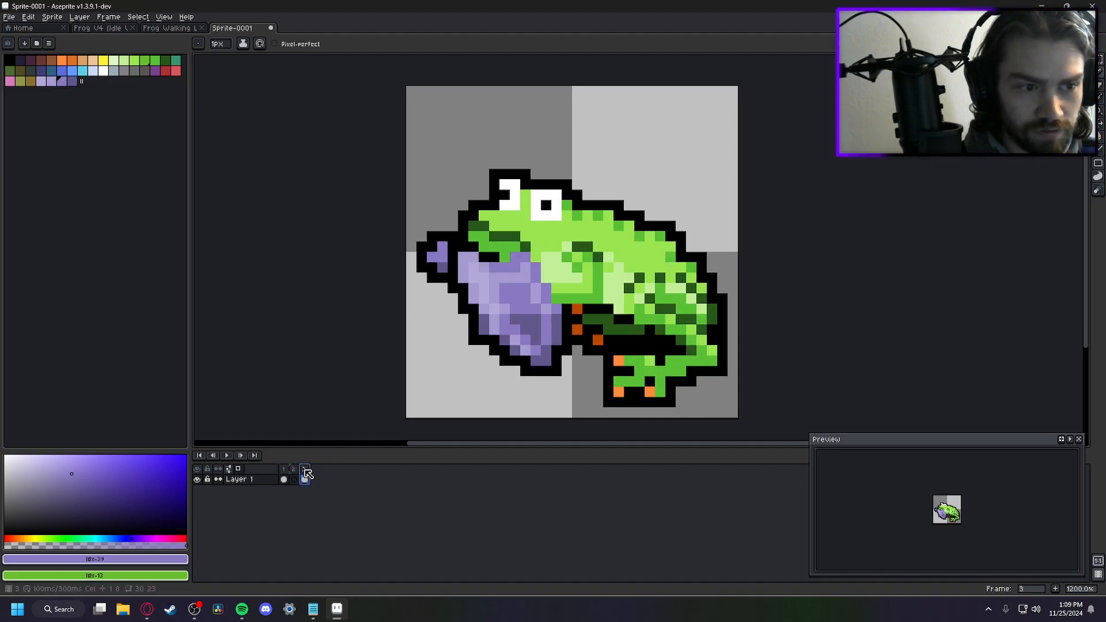
left_click(294, 479)
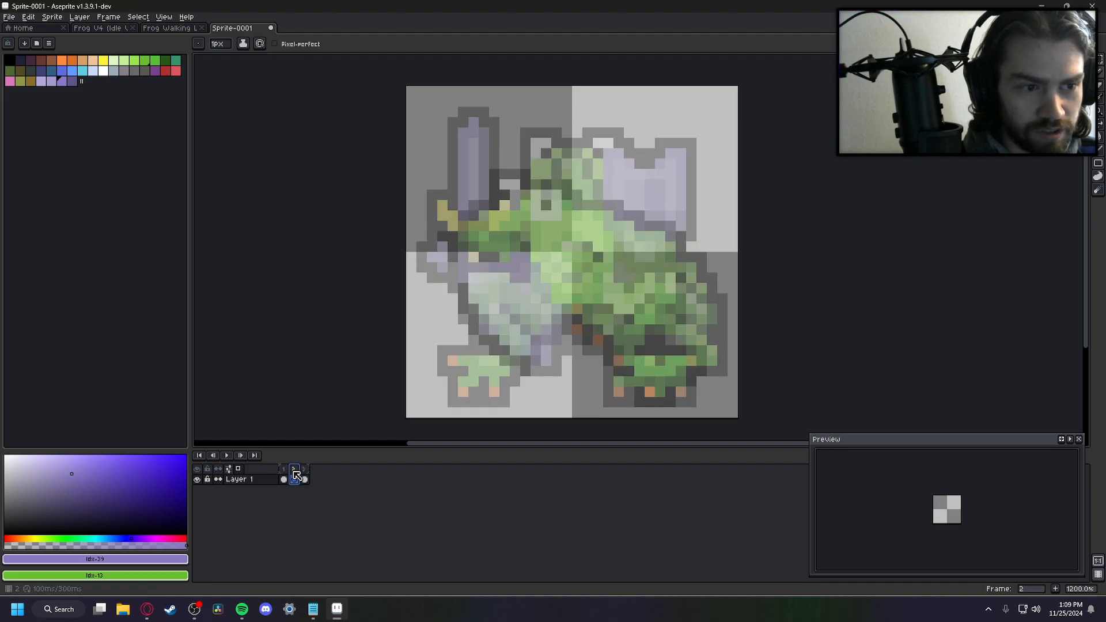
mouse_move(562, 236)
left_mouse_down()
mouse_move(597, 281)
mouse_move(535, 247)
mouse_move(578, 276)
mouse_move(584, 268)
mouse_move(546, 246)
mouse_move(553, 224)
mouse_move(540, 248)
mouse_move(575, 298)
left_mouse_up()
mouse_move(592, 245)
left_mouse_down()
mouse_move(616, 202)
mouse_move(596, 236)
mouse_move(630, 251)
mouse_move(588, 269)
left_mouse_up()
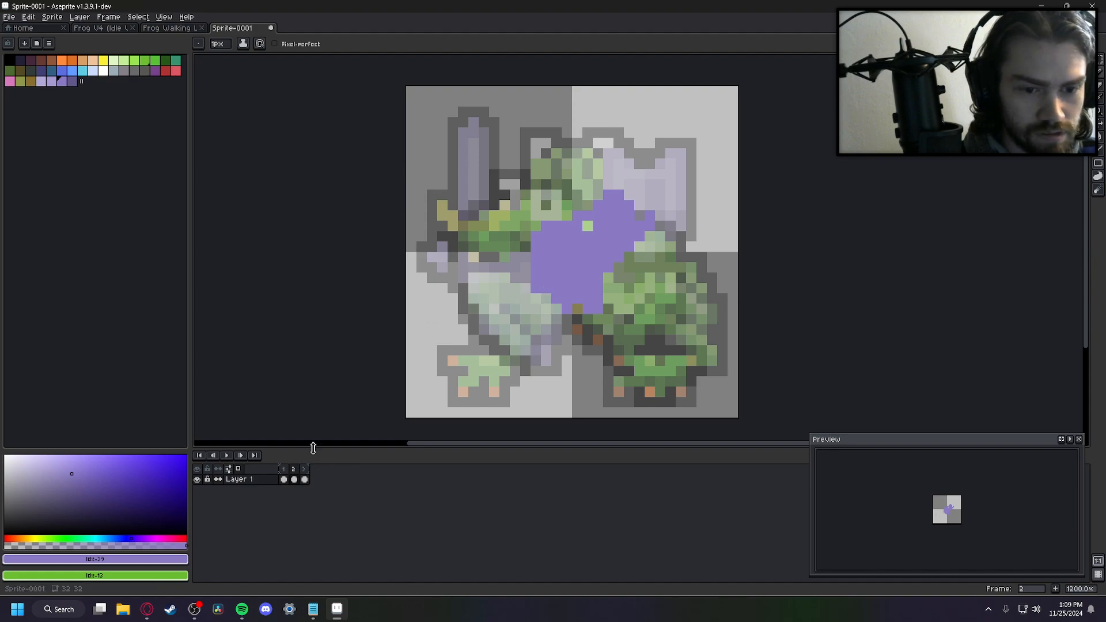
Extend the purple shield shape on frame 2 toward both the frame 3 shield and the frame 1 shield, filling its gaps
left_click(307, 471)
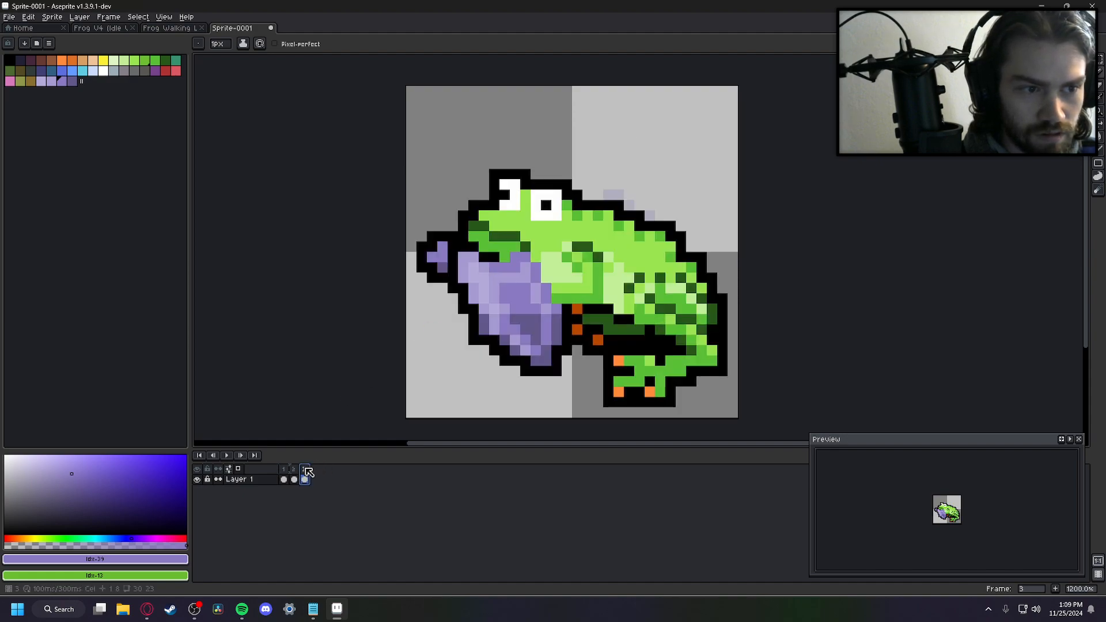
left_click(294, 479)
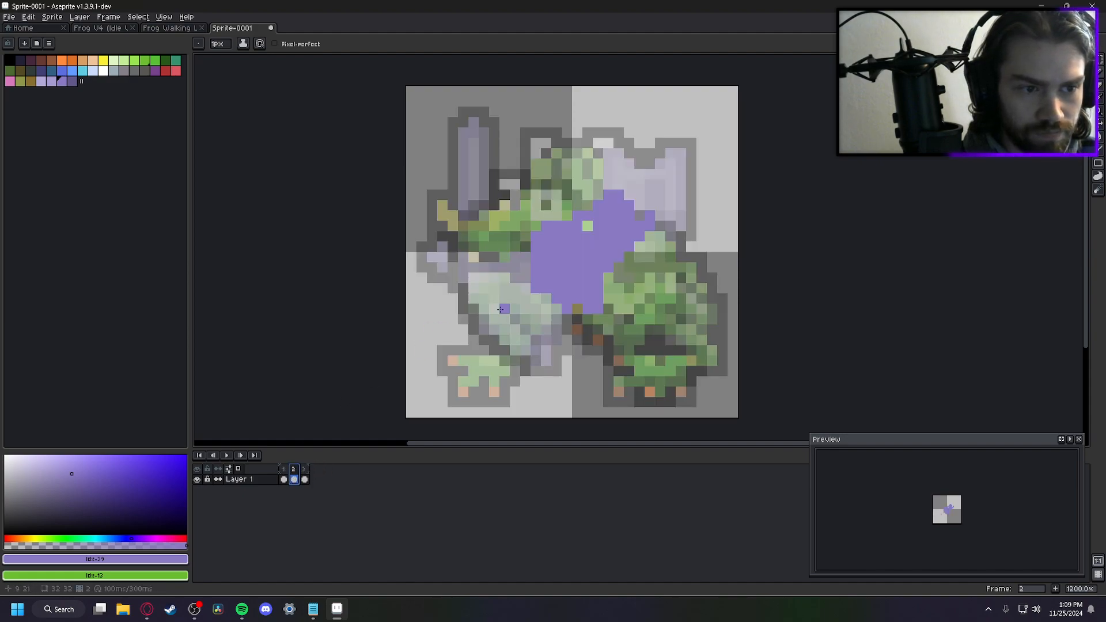
mouse_move(497, 280)
left_mouse_down()
mouse_move(552, 314)
mouse_move(513, 335)
left_mouse_up()
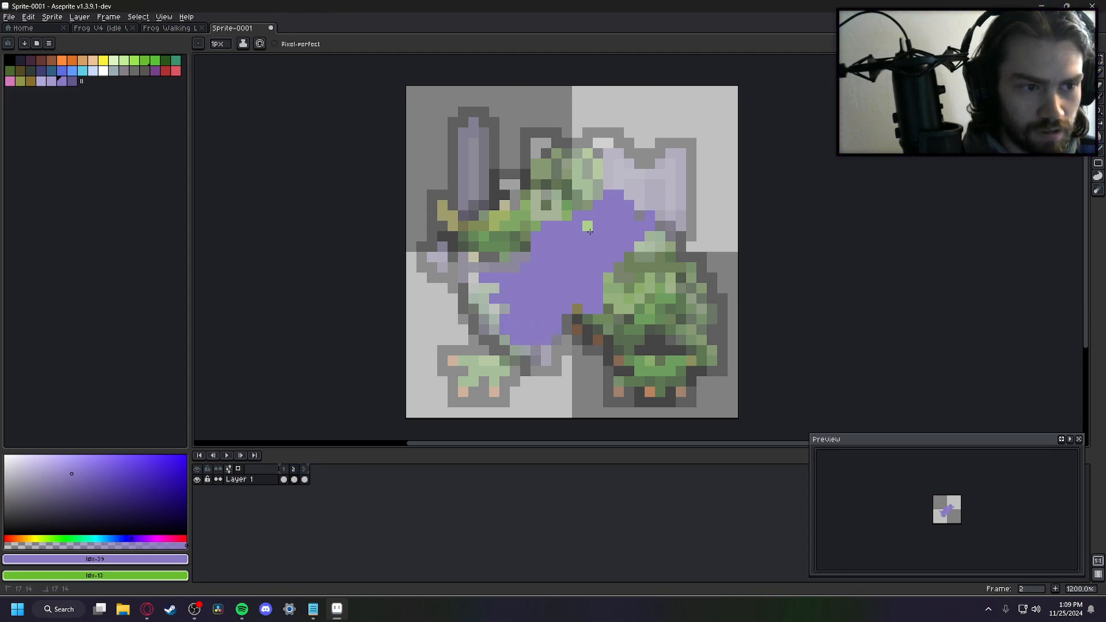
mouse_move(638, 205)
left_mouse_down()
mouse_move(627, 183)
mouse_move(660, 196)
mouse_move(642, 217)
left_mouse_up()
left_click(619, 184)
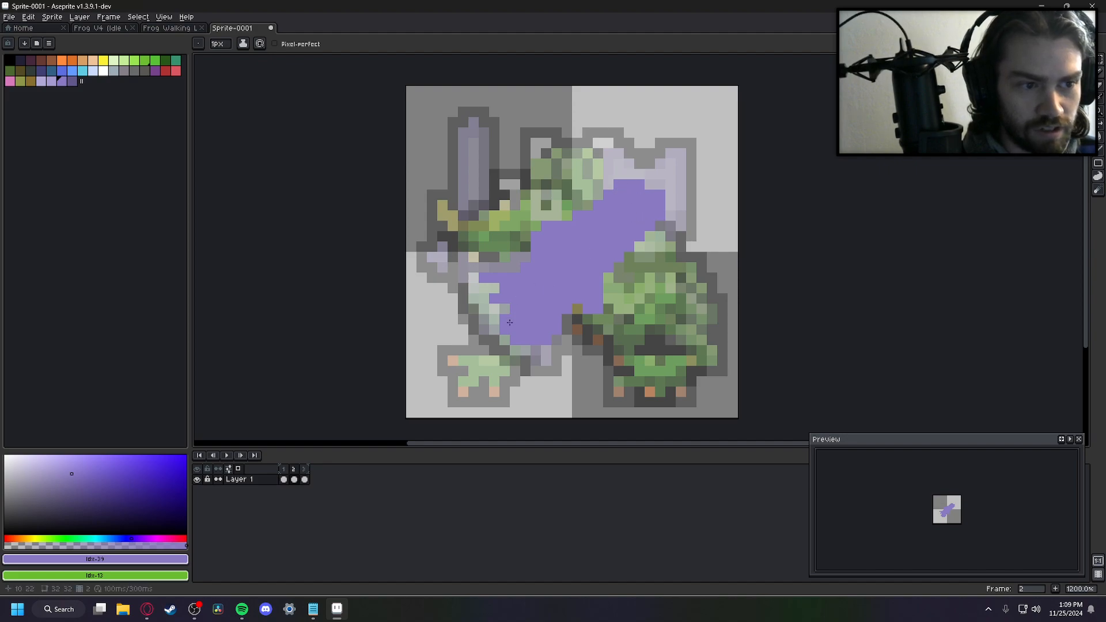
mouse_move(506, 297)
left_mouse_down()
mouse_move(493, 288)
mouse_move(484, 299)
mouse_move(515, 305)
left_mouse_up()
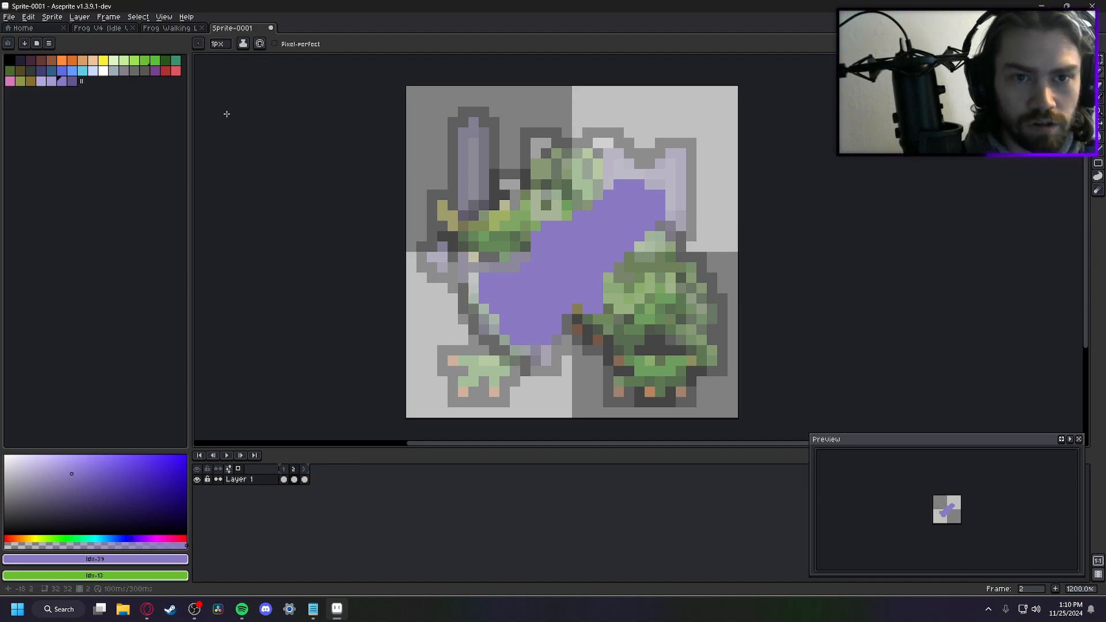
Trim the lower and upper ends of the purple shield shape on frame 2 with a 2 px Eraser
key("e")
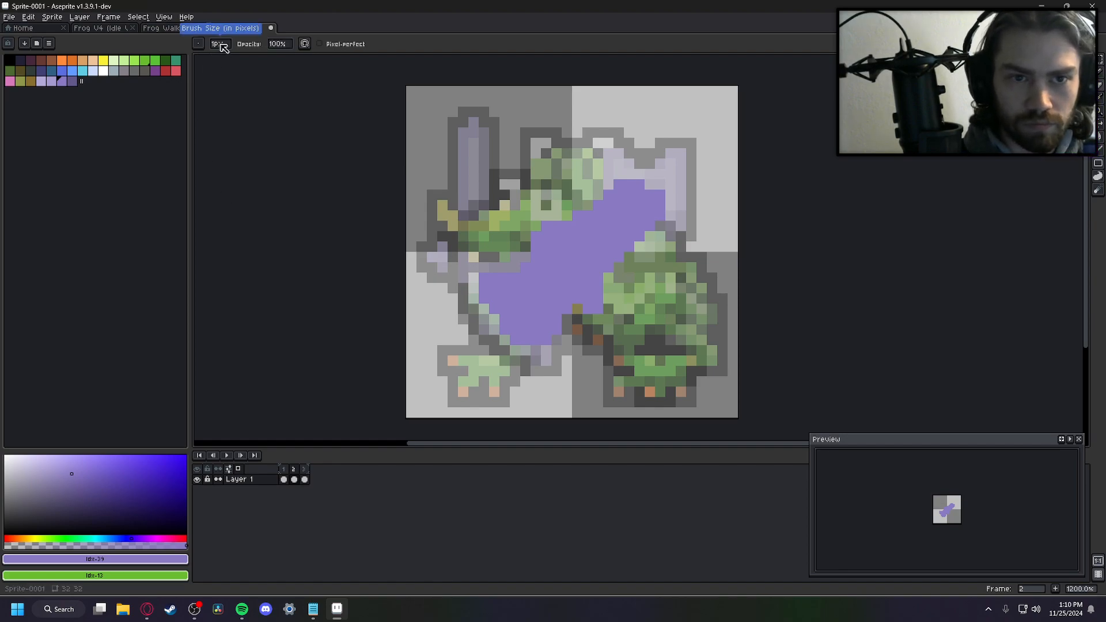
scroll(264, 126, "down", 2)
scroll(269, 130, "up", 3)
scroll(266, 132, "down", 1)
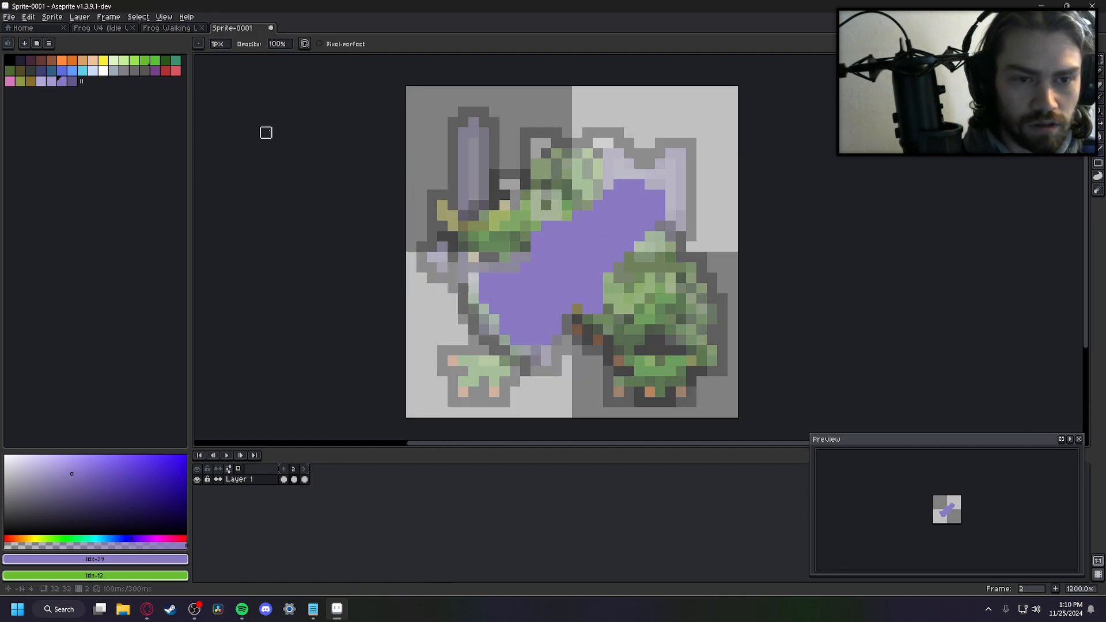
scroll(258, 134, "up", 2, "ctrl")
scroll(258, 134, "down", 1, "ctrl")
scroll(258, 135, "up", 3, "ctrl")
scroll(258, 135, "down", 1, "ctrl")
scroll(258, 134, "down", 1, "ctrl")
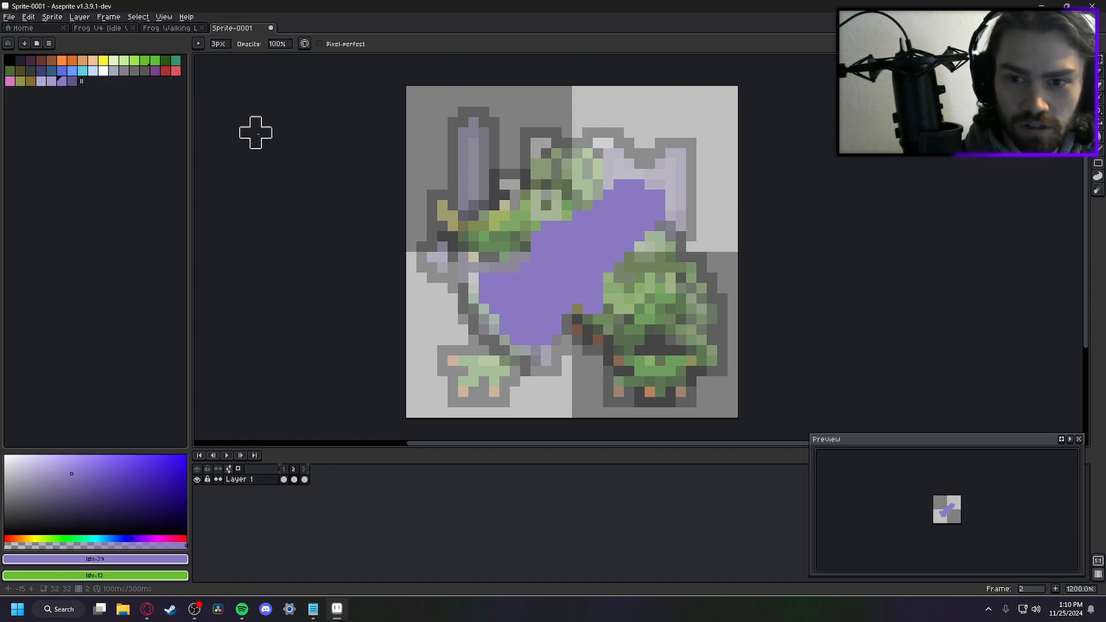
scroll(258, 144, "down", 1, "ctrl")
mouse_move(493, 267)
left_mouse_down()
mouse_move(484, 294)
mouse_move(504, 273)
mouse_move(496, 284)
left_mouse_up()
mouse_move(561, 328)
left_mouse_down()
mouse_move(536, 345)
mouse_move(539, 364)
left_mouse_up()
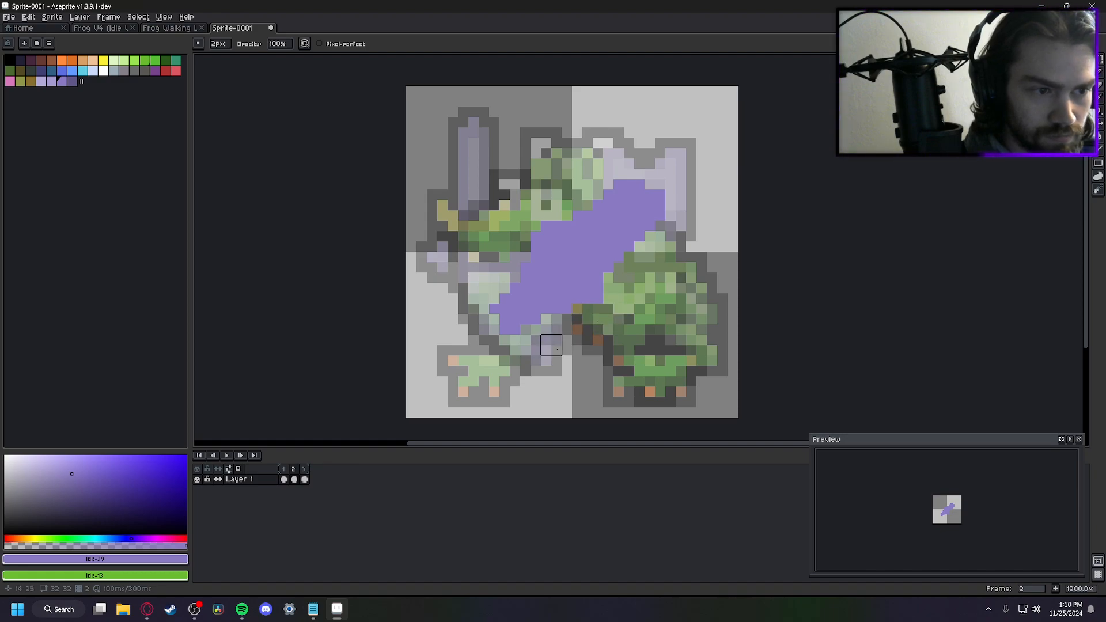
mouse_move(665, 195)
left_mouse_down()
mouse_move(662, 185)
mouse_move(665, 211)
left_mouse_up()
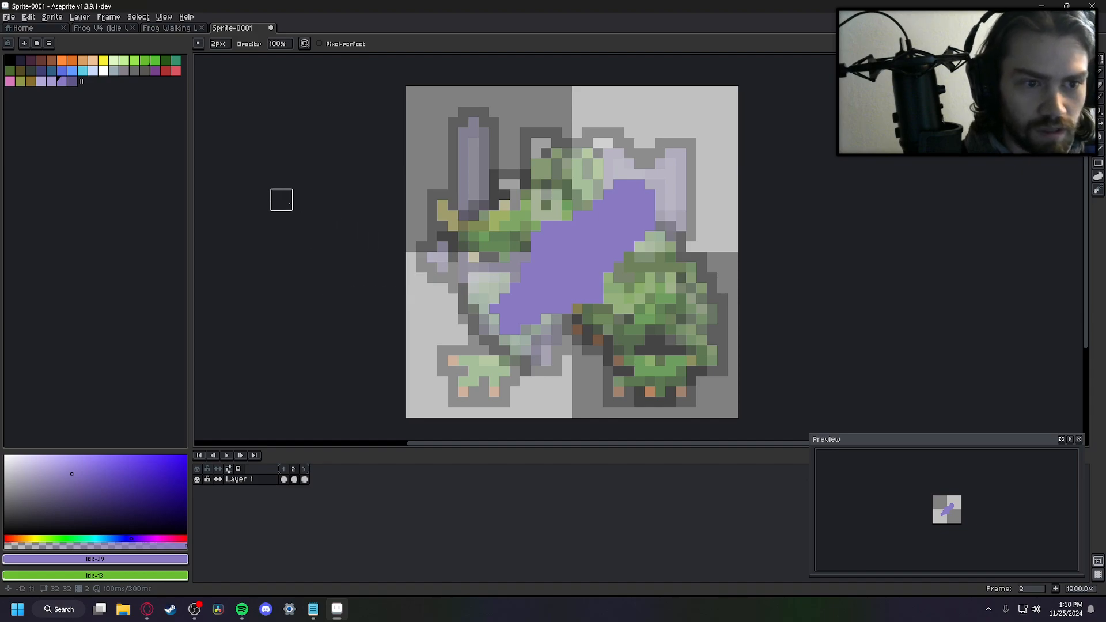
Pencil in a slanted sword blade silhouette on frame 2 in light purple Idx-38, with Idx-39 as the background colour
key("b")
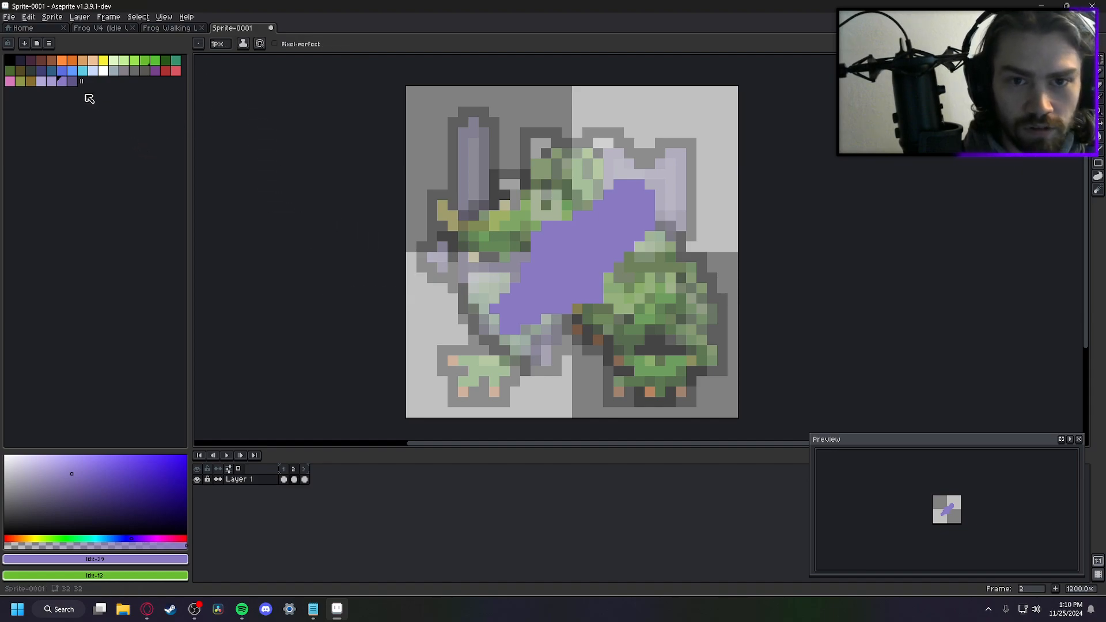
left_click(52, 83)
right_click(62, 81)
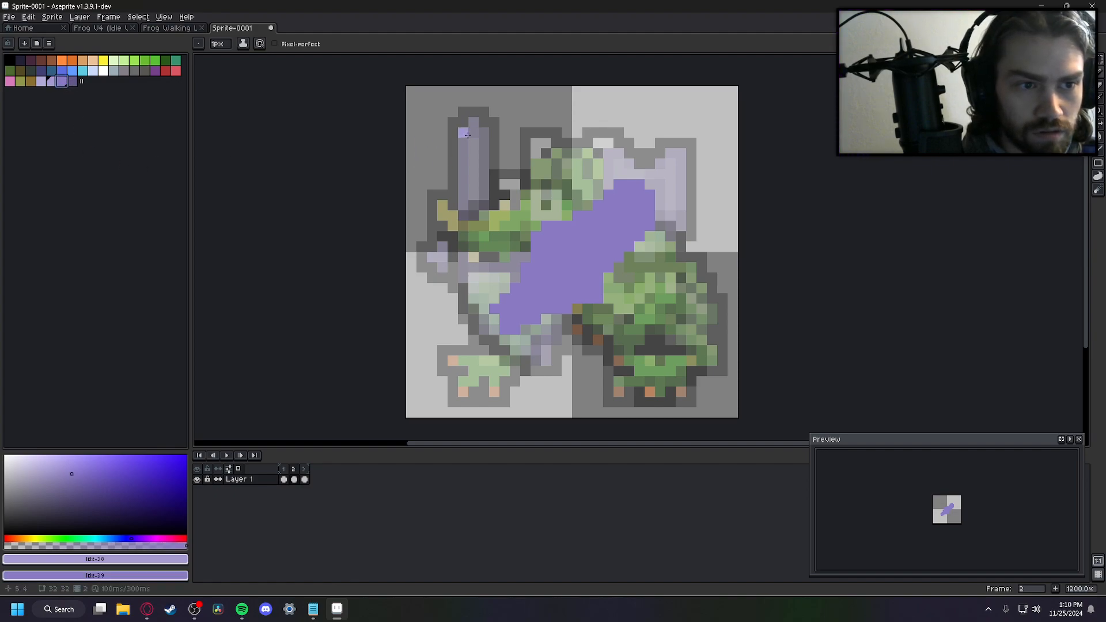
left_click_drag(468, 135, 432, 228)
mouse_move(459, 173)
left_mouse_down()
mouse_move(463, 195)
mouse_move(484, 154)
mouse_move(445, 236)
mouse_move(485, 168)
left_mouse_up()
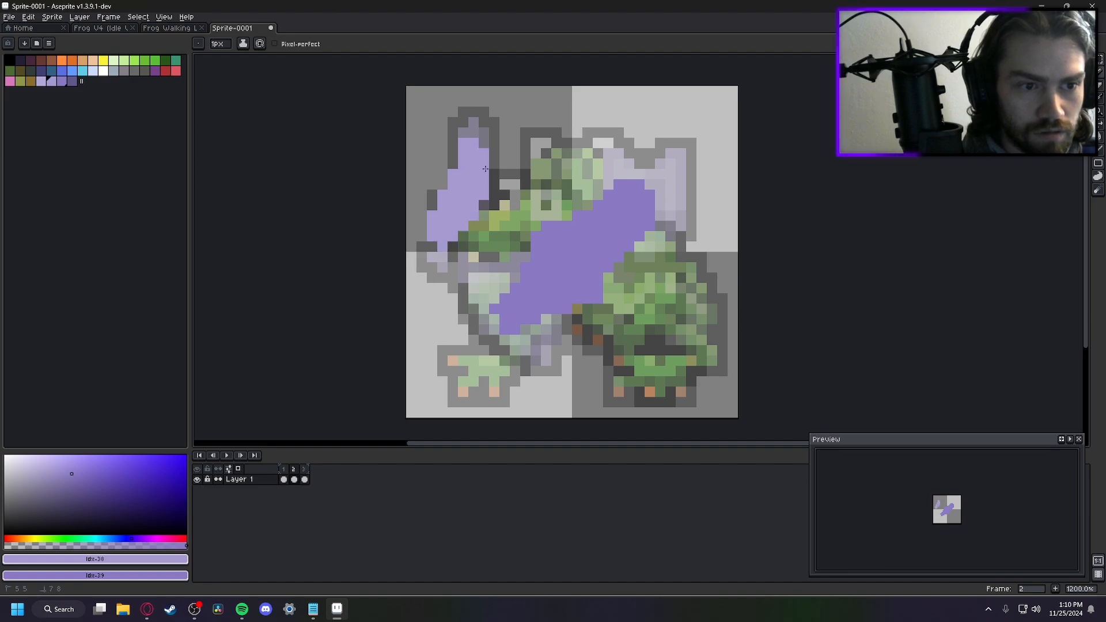
Shade the sword blade on frame 2 with a mid-purple Idx-39 core and a dark purple Idx-40 edge on the frog's side
mouse_move(473, 143)
right_mouse_down()
mouse_move(439, 237)
mouse_move(485, 154)
right_mouse_up()
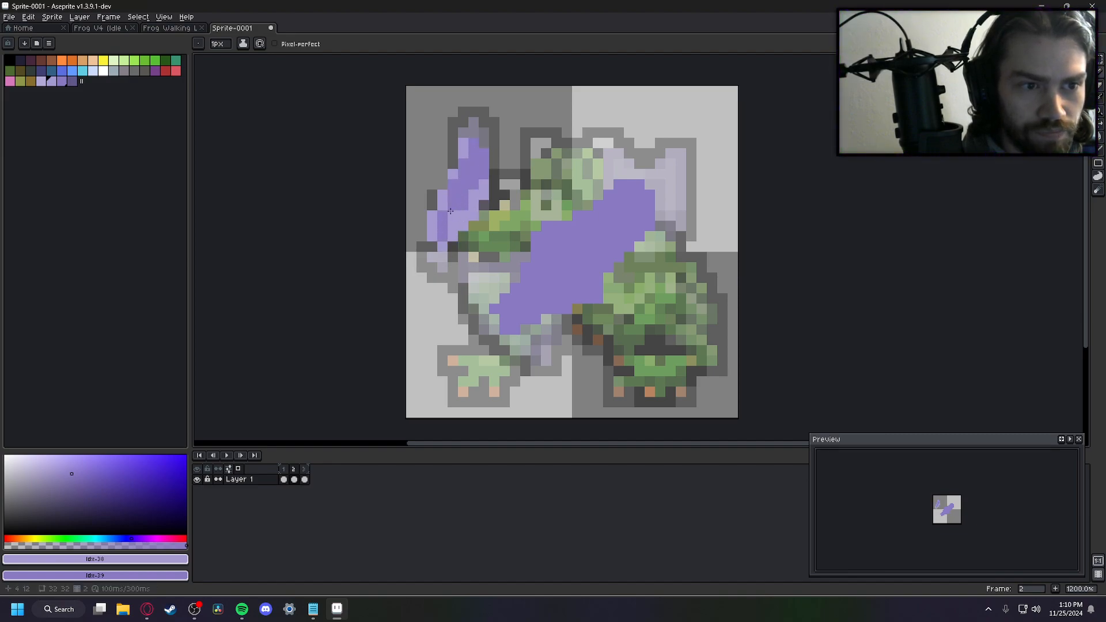
left_click_drag(478, 154, 481, 177)
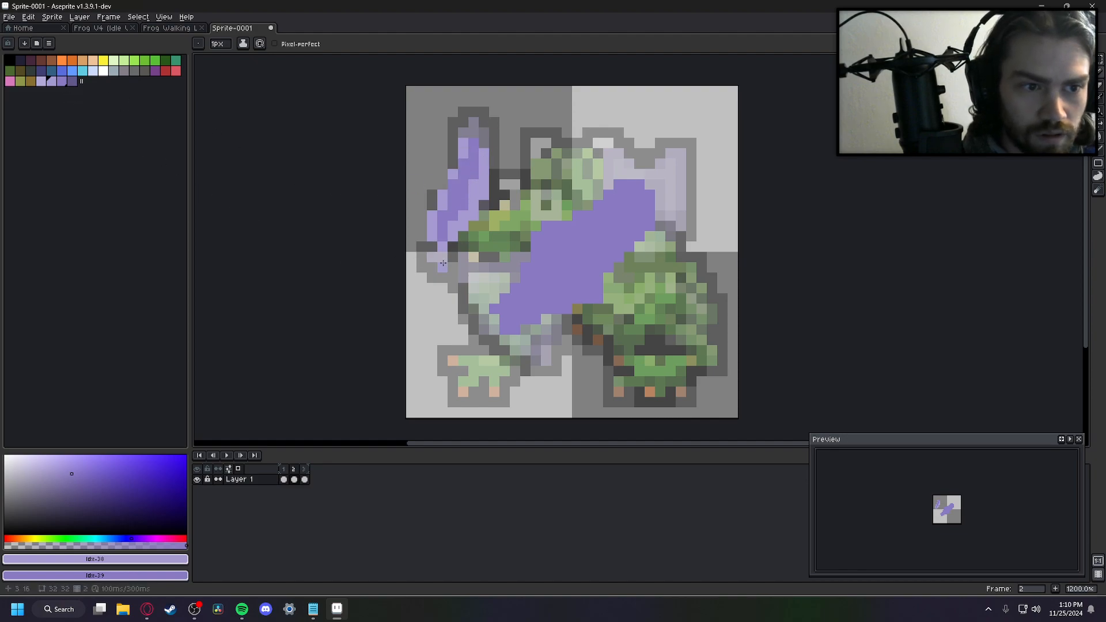
left_click(72, 80)
mouse_move(483, 153)
left_mouse_down()
mouse_move(481, 187)
mouse_move(450, 241)
left_mouse_up()
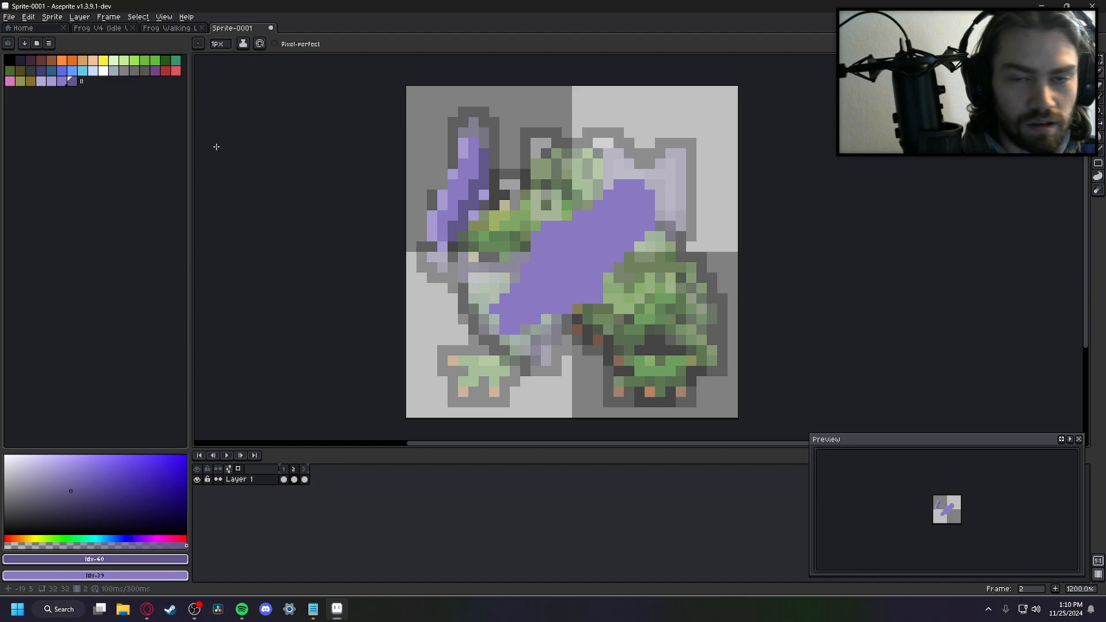
Pencil a slanted white Idx-26 eye beside the sword on frame 2 and add black Idx-0 pupil pixels for both eyes
left_click(103, 70)
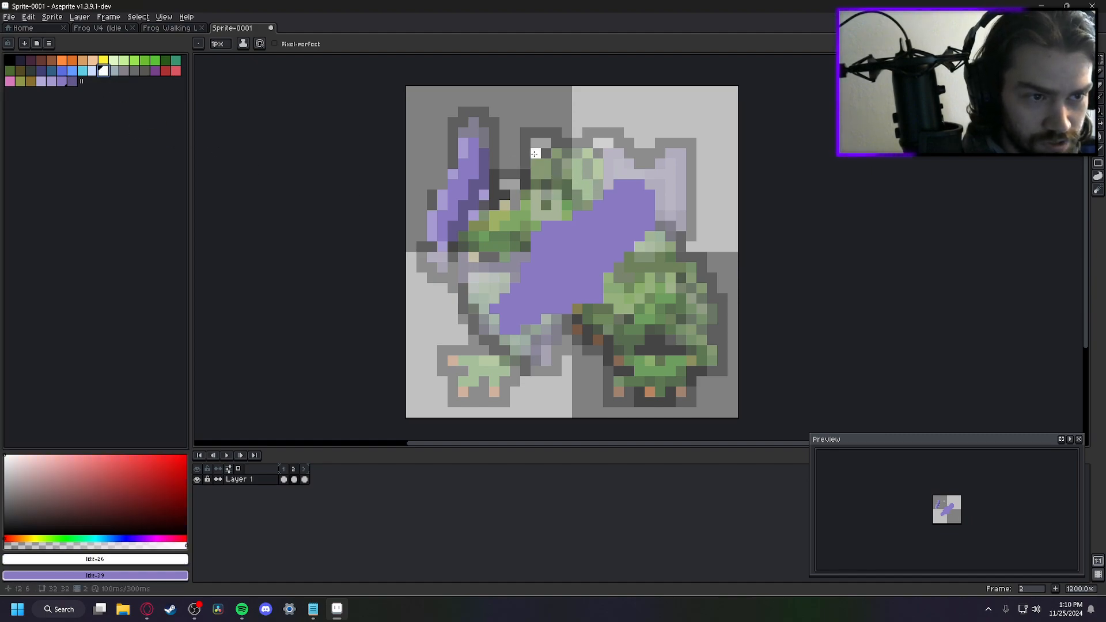
left_click_drag(535, 153, 512, 181)
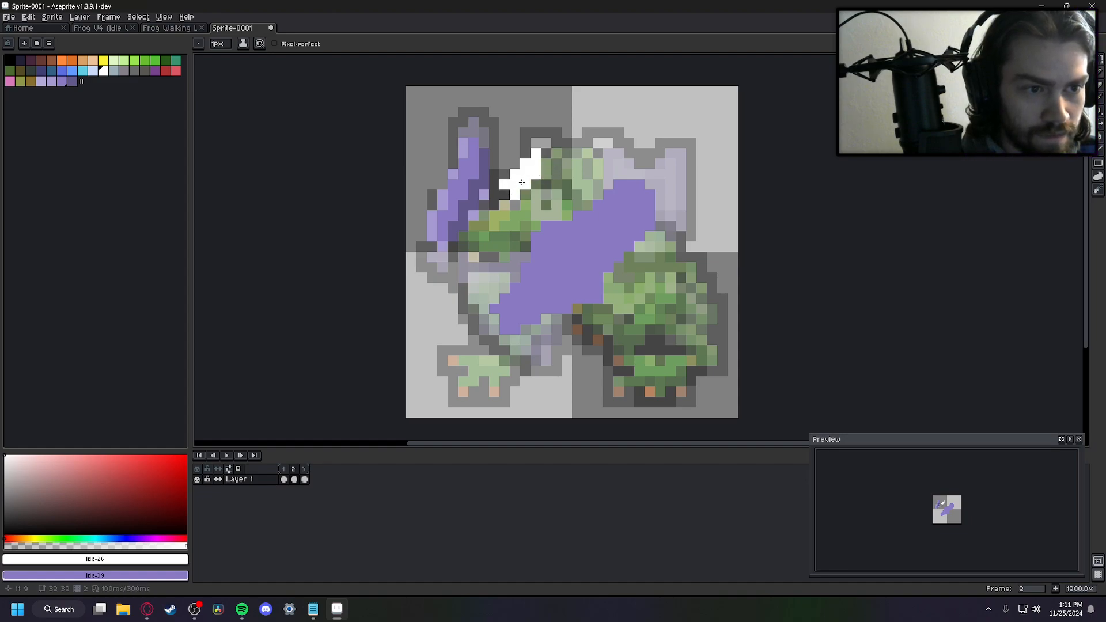
left_click(8, 60)
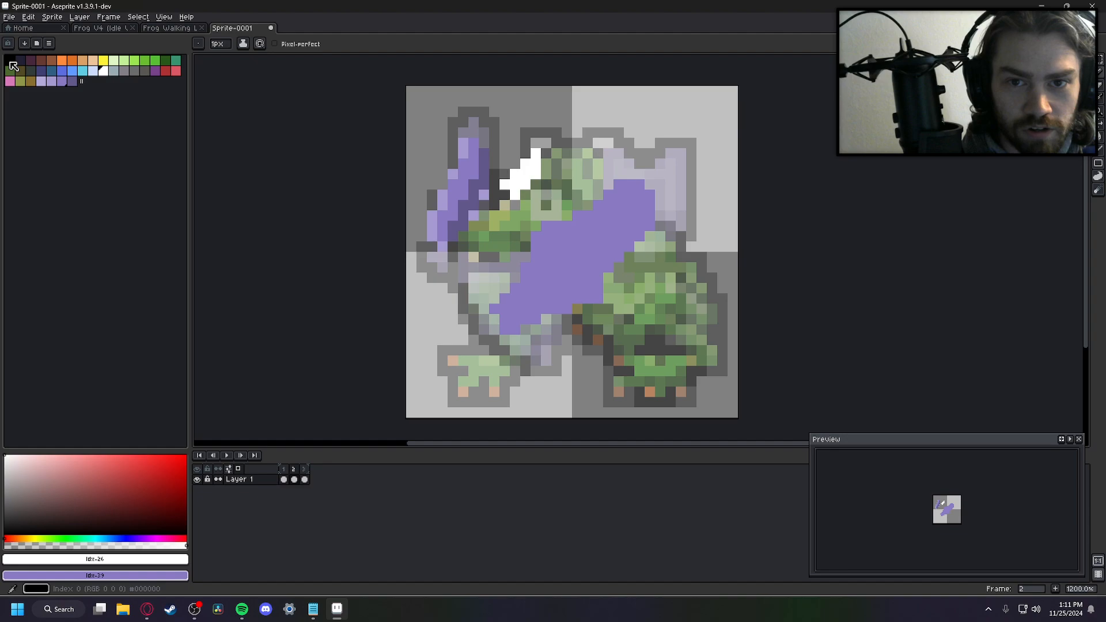
left_click_drag(524, 186, 534, 174)
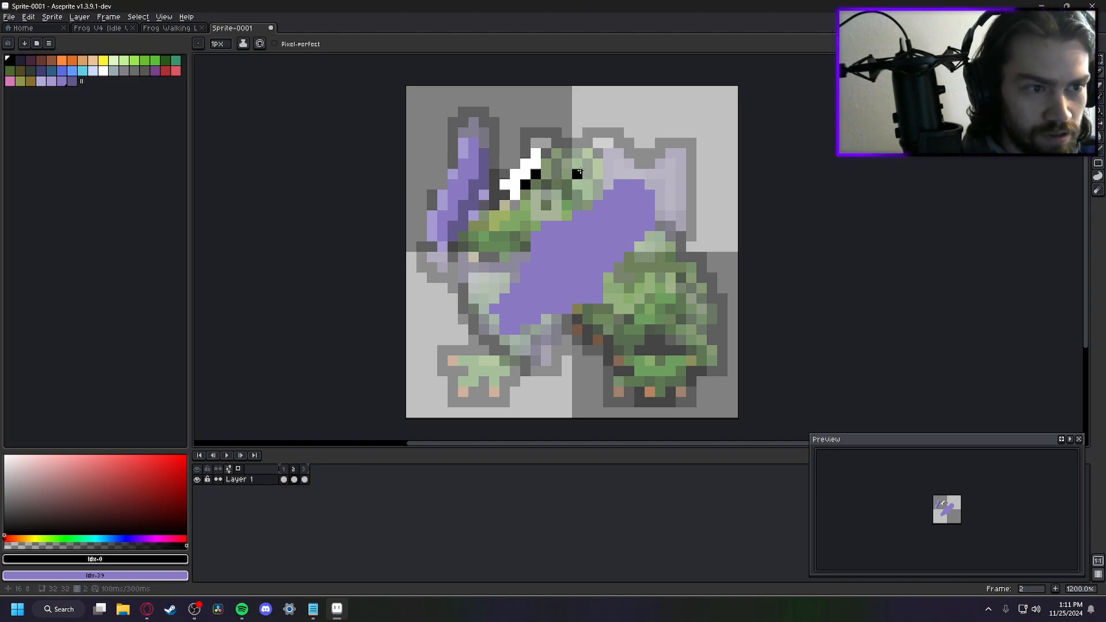
left_click_drag(578, 171, 553, 195)
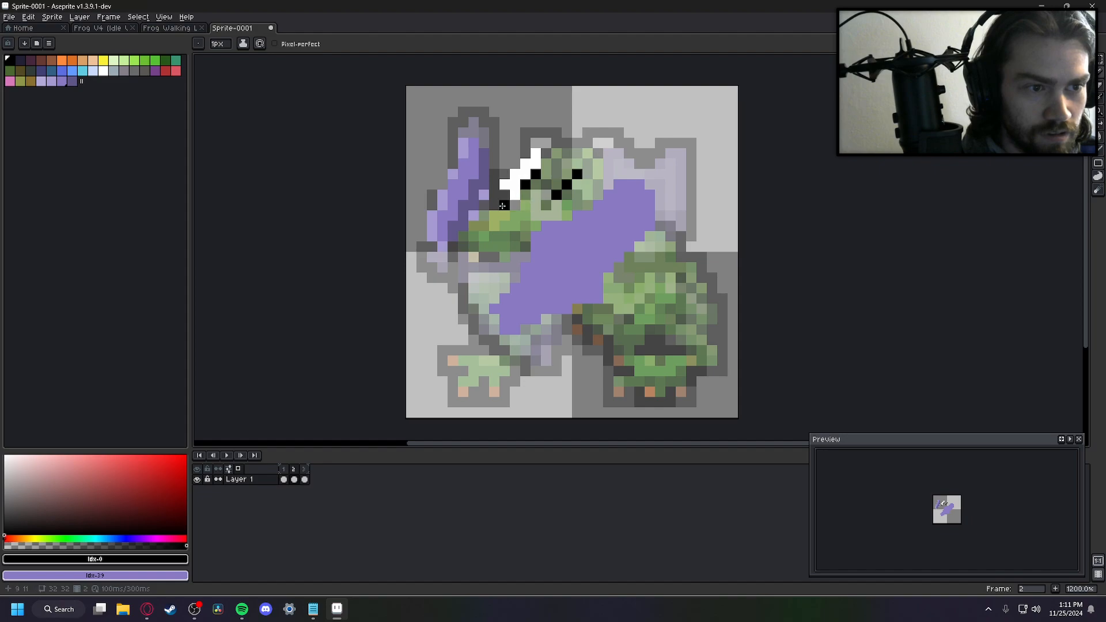
left_click(565, 195)
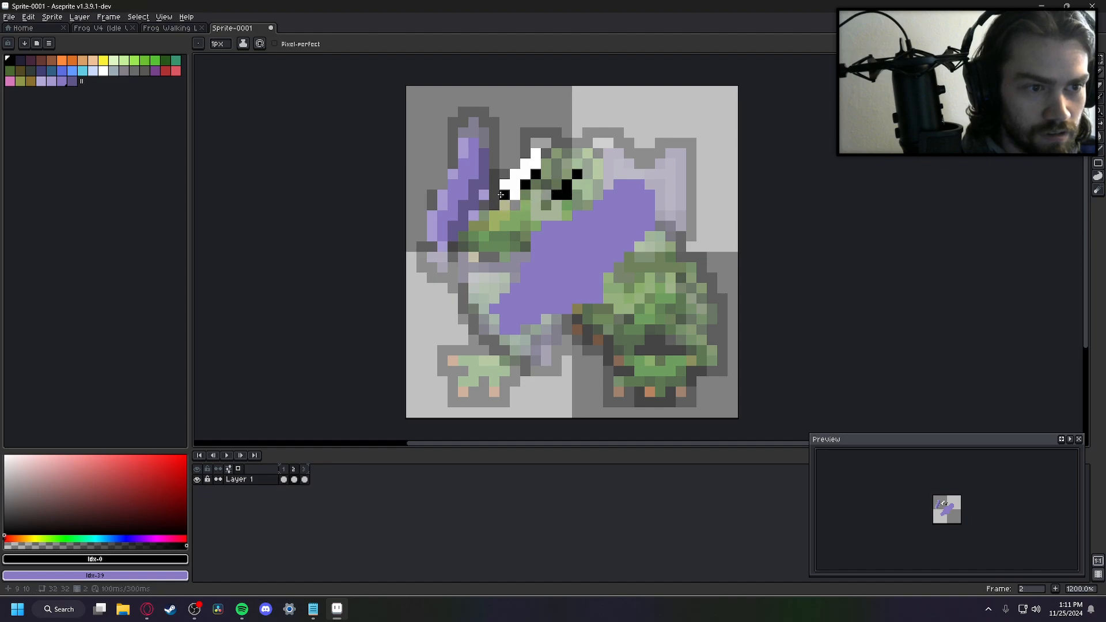
Surround the black pupil nearer the shield on frame 2 with white Idx-26 pixels to form the second eye
left_click(103, 71)
left_click_drag(587, 153, 588, 164)
left_click(567, 174)
left_click(544, 195)
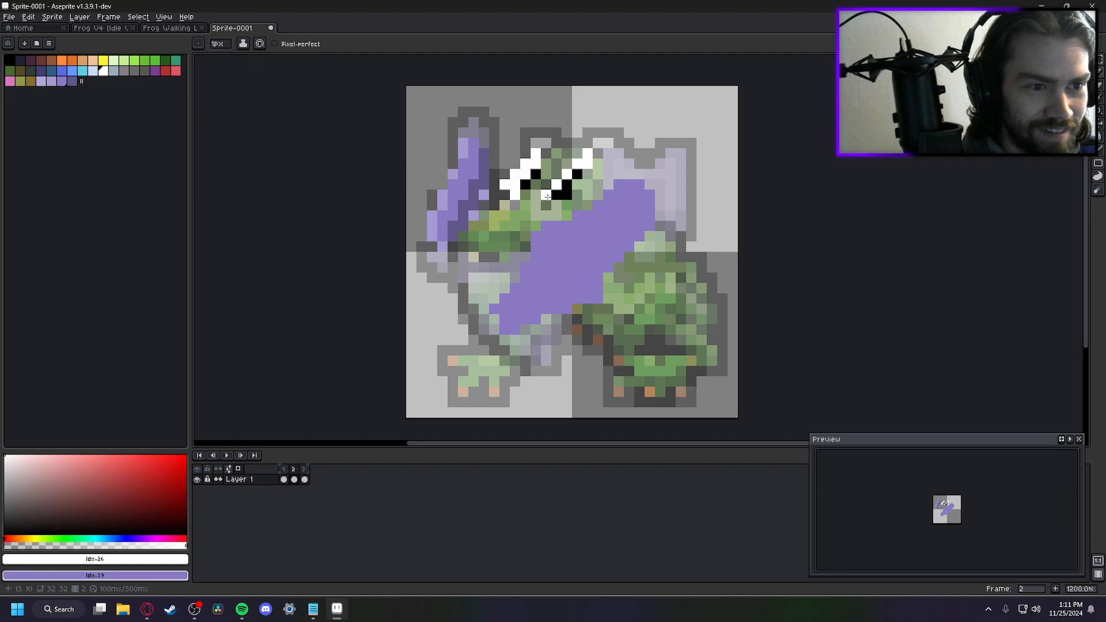
left_click(556, 205)
left_click_drag(556, 203, 586, 178)
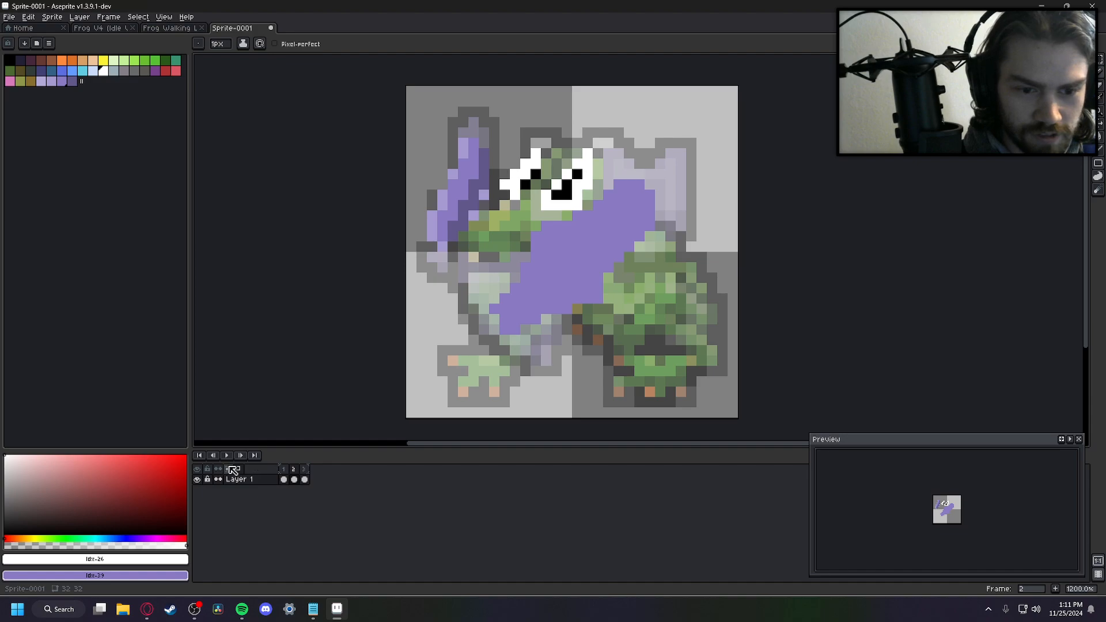
Play the animation with onion skinning off to check the eye motion, then return to frame 2 with onion skinning on
left_click(233, 469)
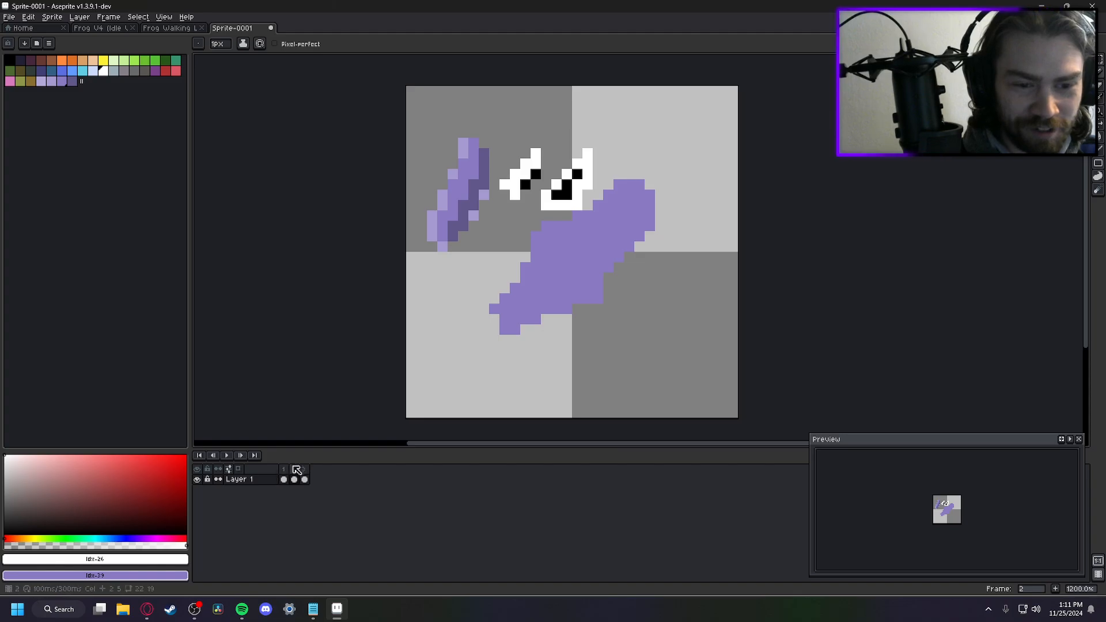
left_click(239, 469)
left_click(239, 470)
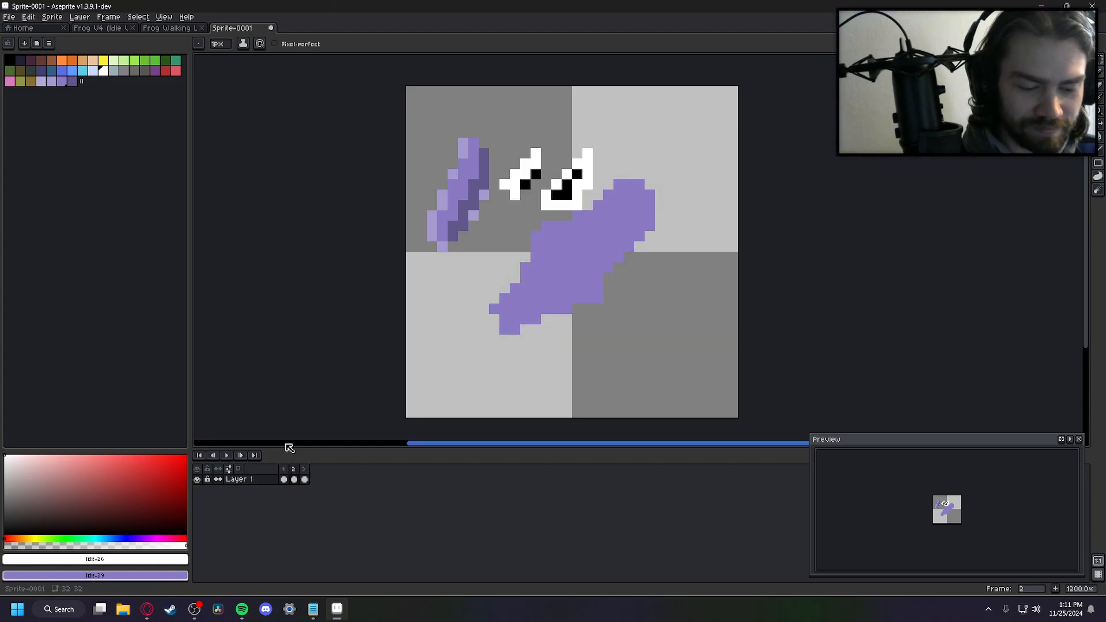
key("Return")
key("Return")
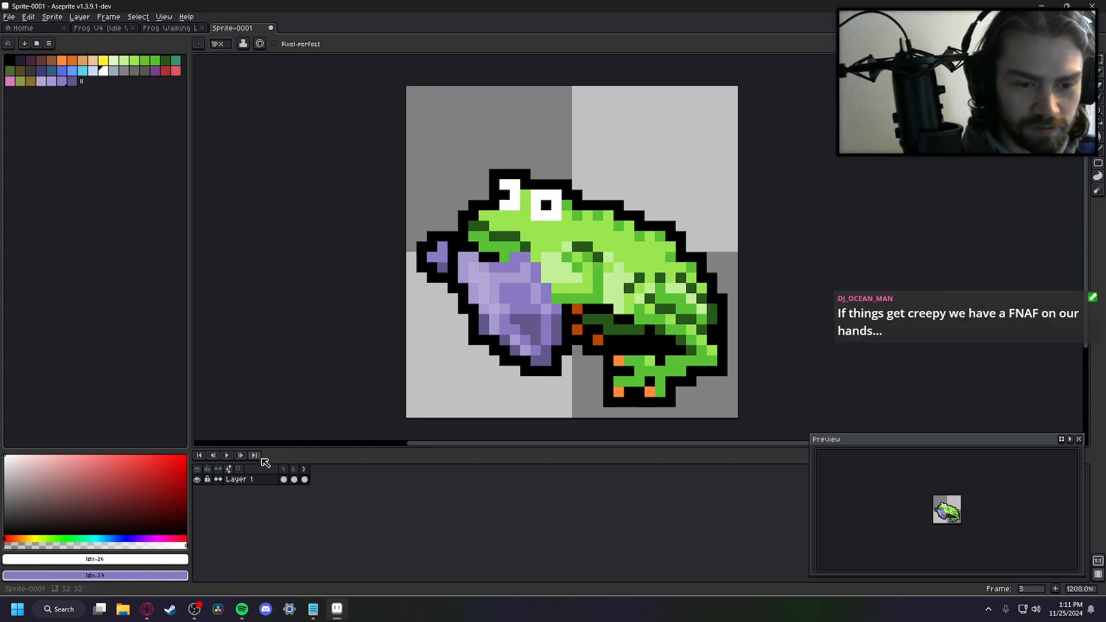
key("Right")
key("Return")
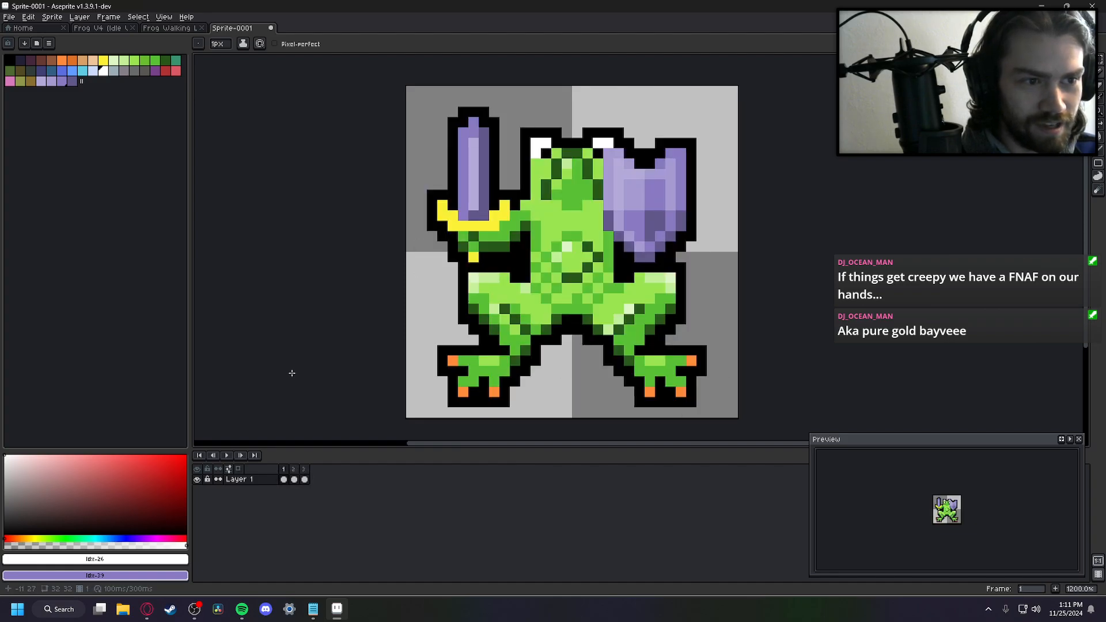
left_click(293, 479)
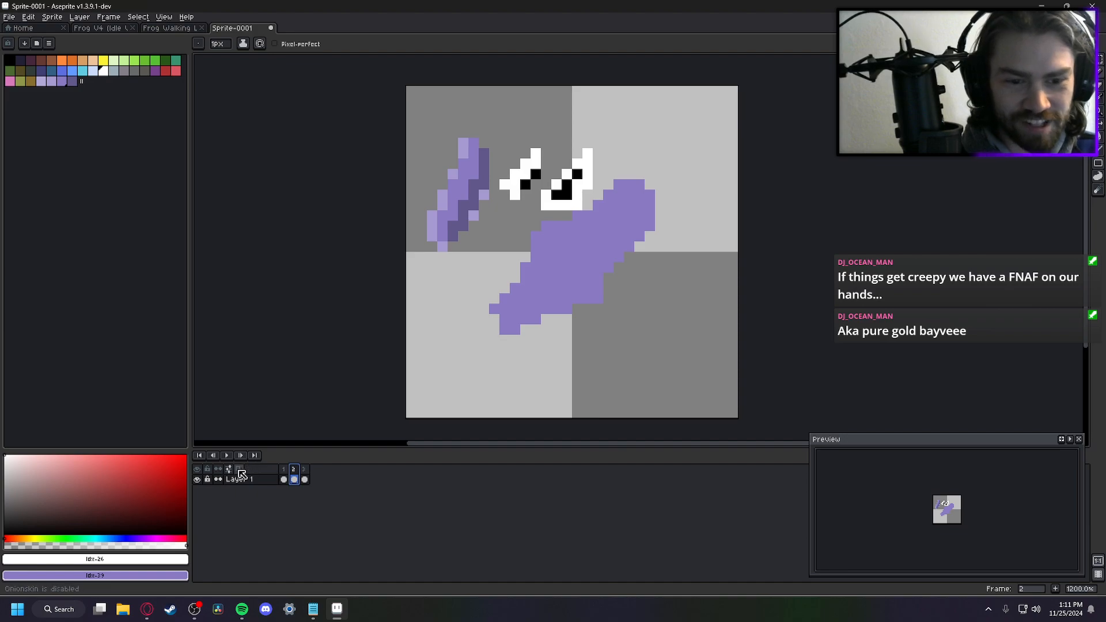
left_click(238, 468)
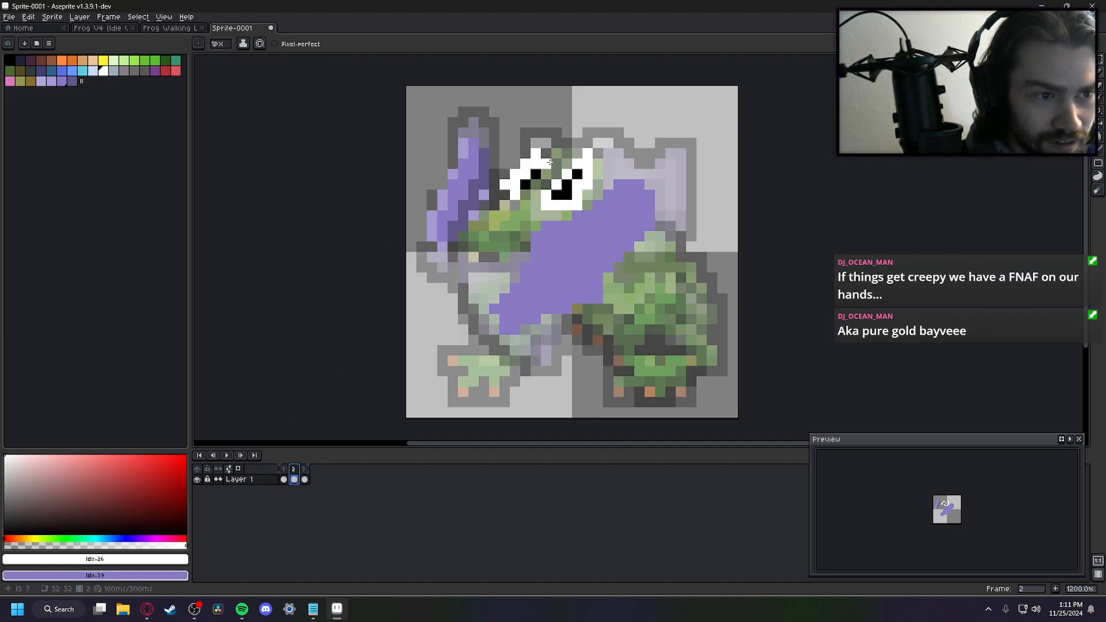
Fill the frog's face between, below and beside the eyes on frame 2 with green Idx-14
left_click(155, 60)
mouse_move(546, 164)
left_mouse_down()
mouse_move(566, 164)
mouse_move(546, 168)
mouse_move(523, 209)
left_mouse_up()
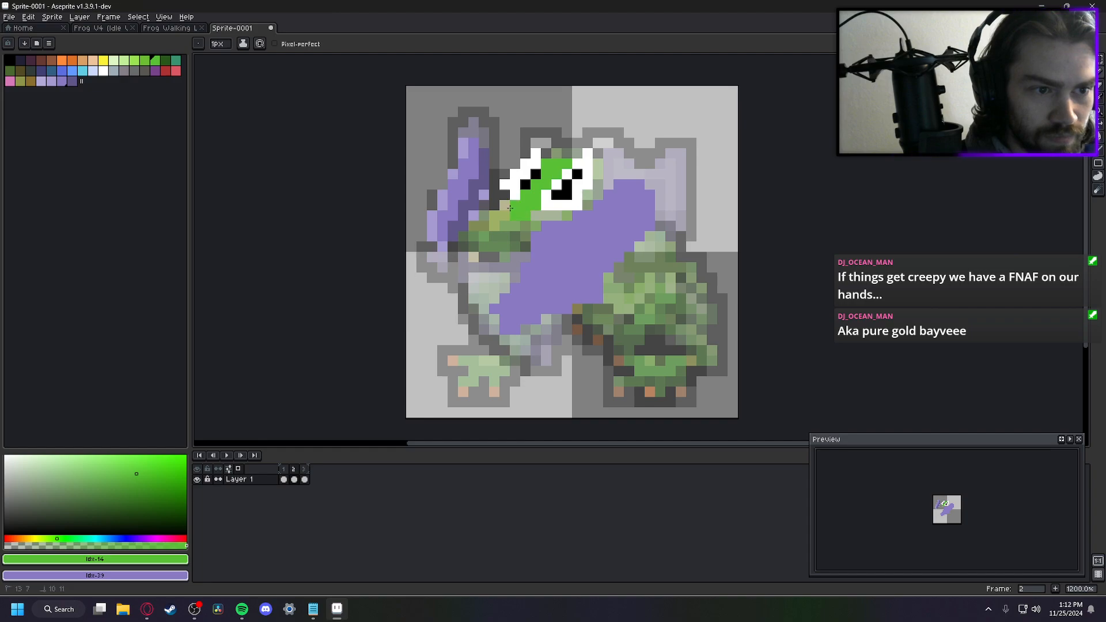
left_click_drag(530, 215, 564, 216)
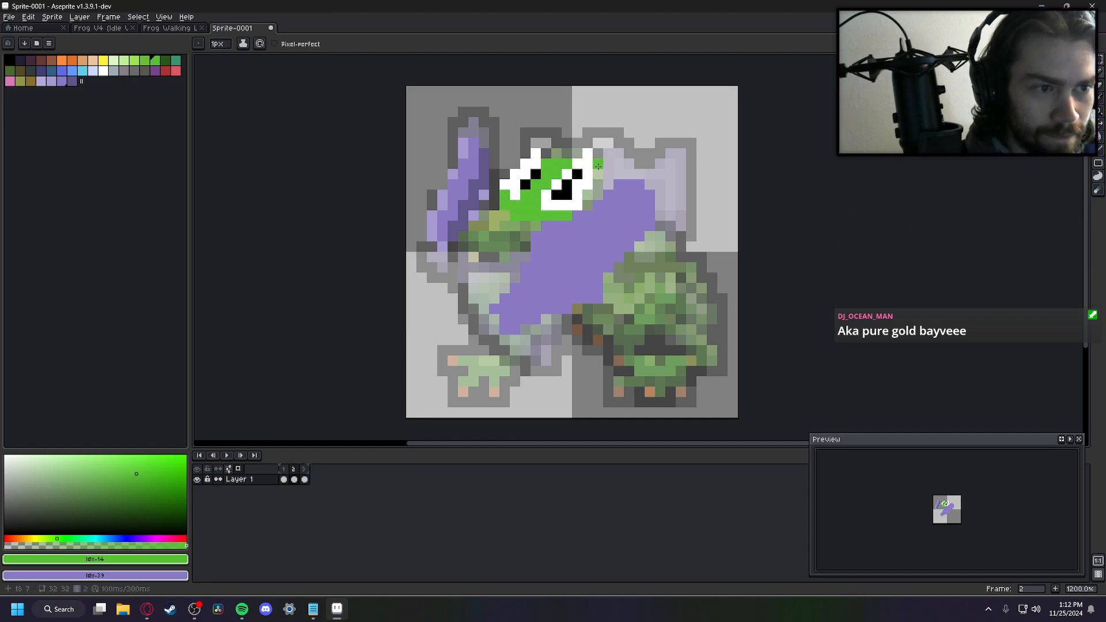
left_click_drag(598, 175, 588, 205)
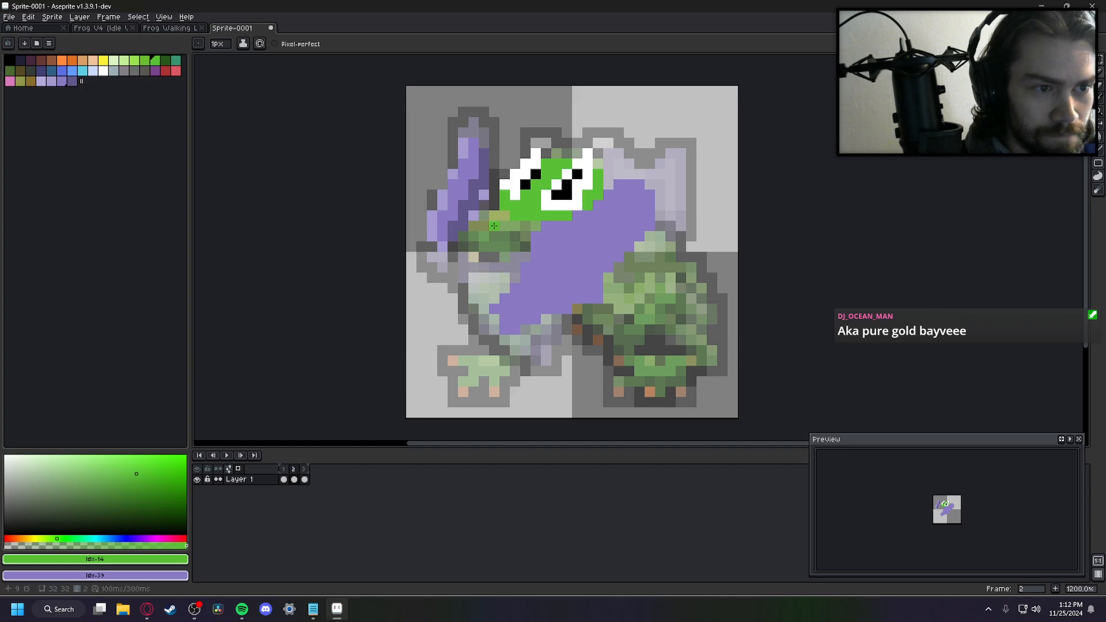
Compare the face with frame 1 and shade its lower edge on frame 2 in dark green Idx-15
key("Left")
key("Right")
key("Left")
key("Right")
key("Left")
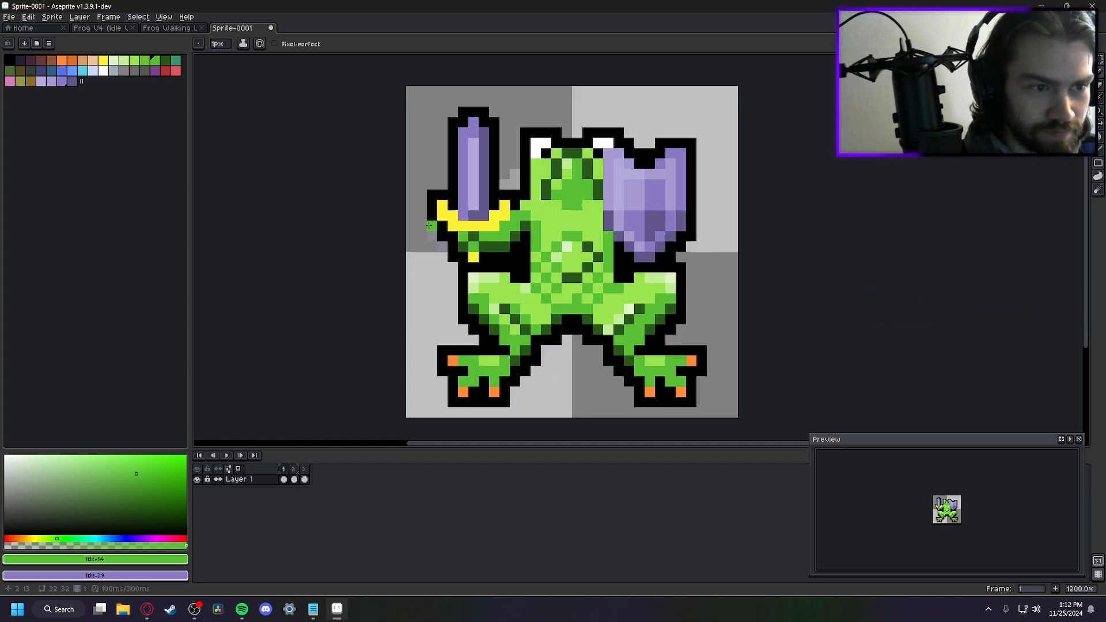
left_click(164, 61)
key("Right")
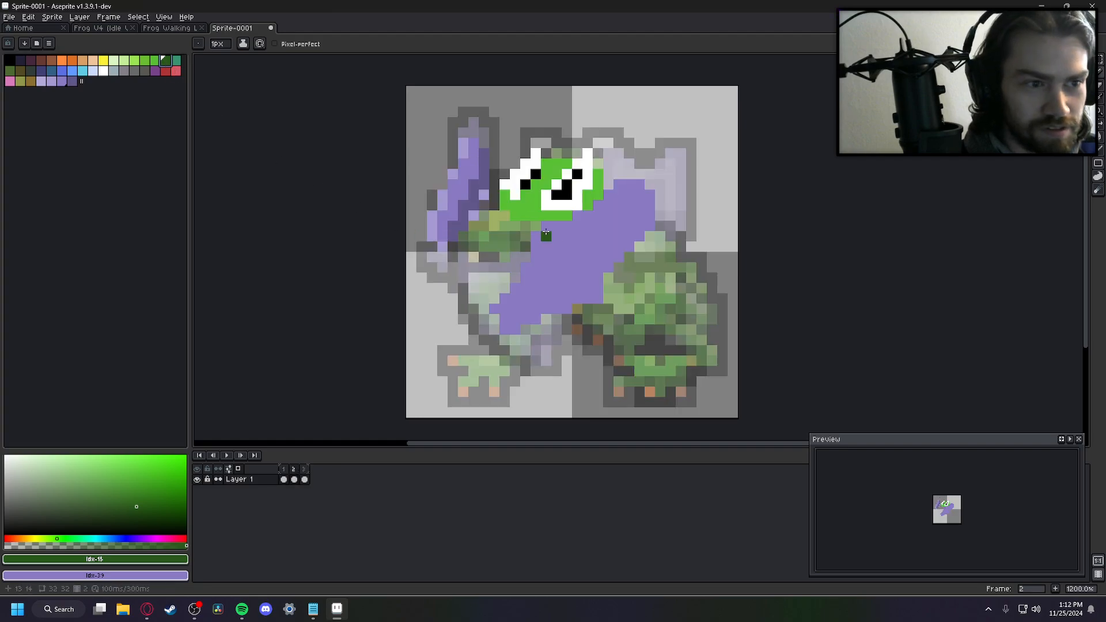
key("Left")
key("Right")
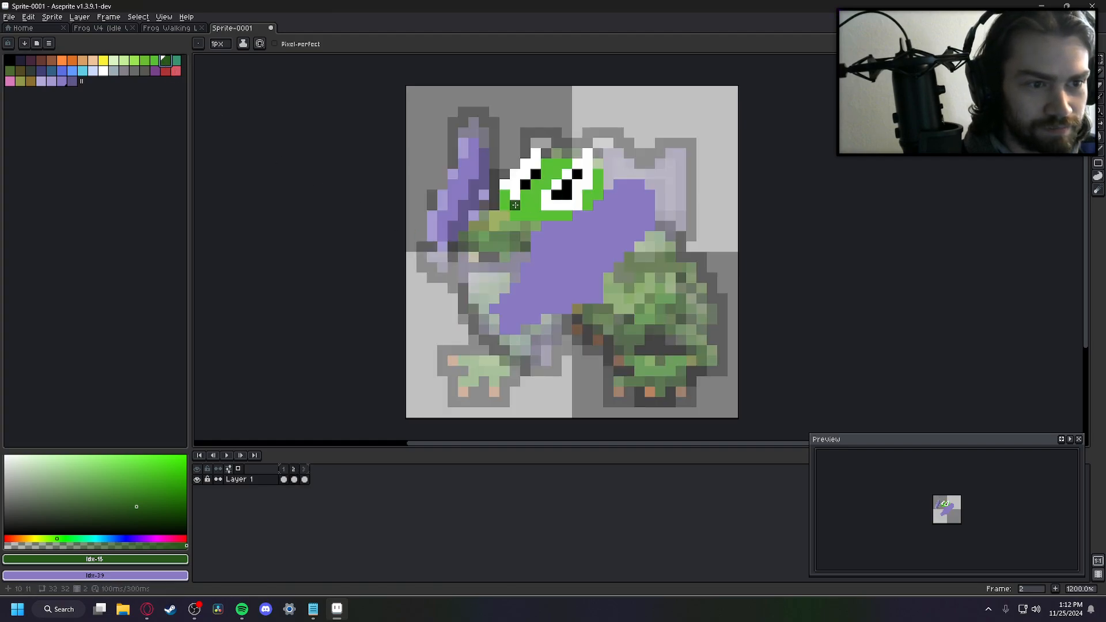
left_click_drag(502, 202, 540, 213)
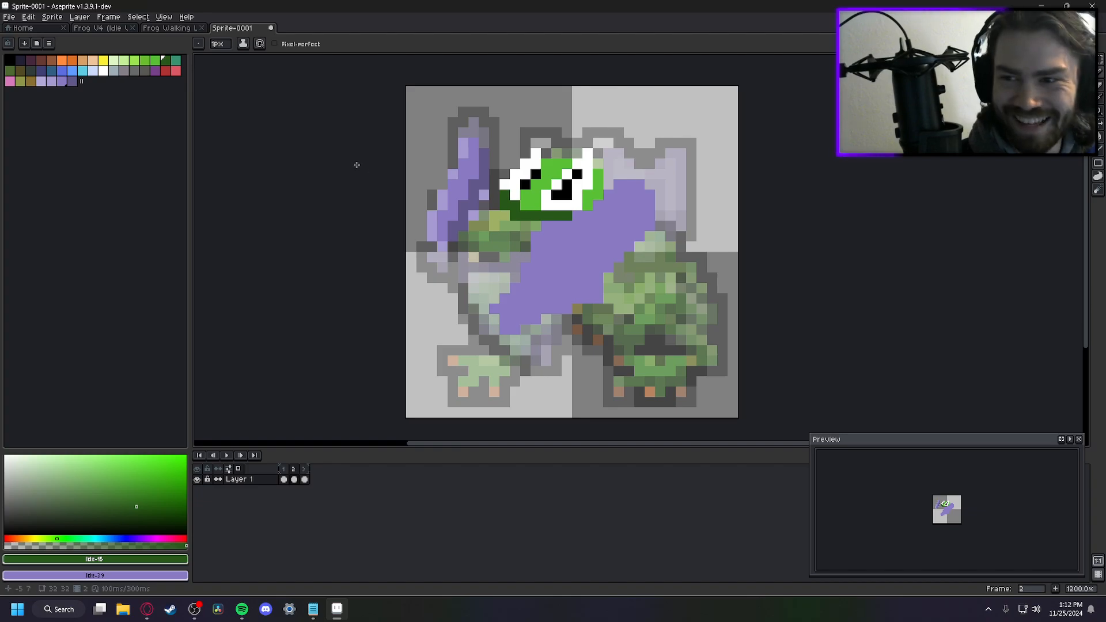
Flip between frames 1 and 2 to examine how the head and sword move, ending on frame 2
key("Left")
key("Right")
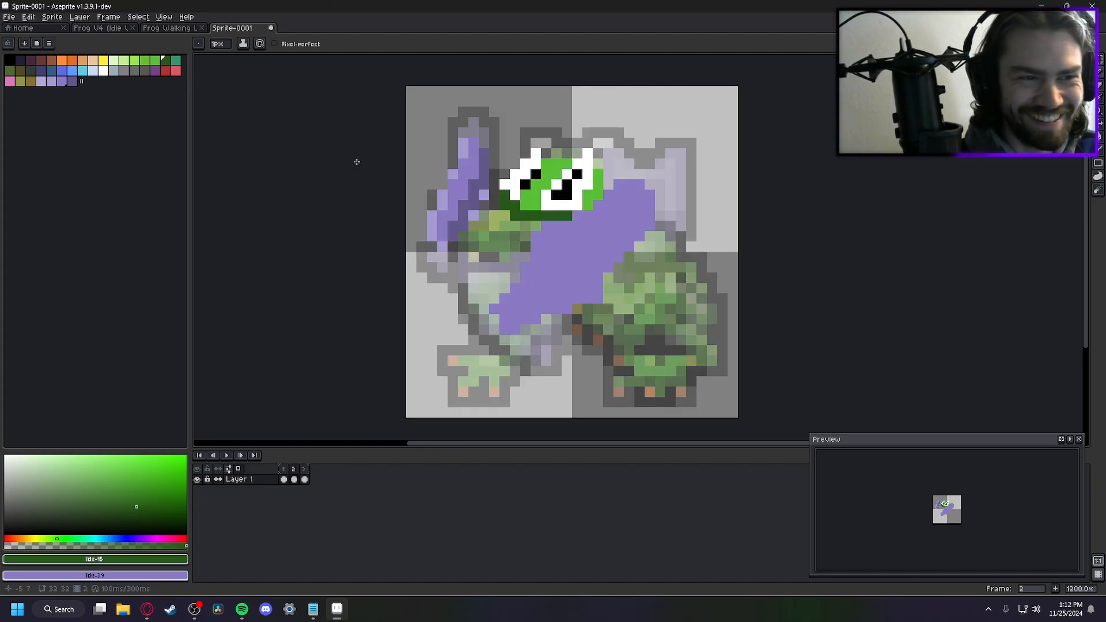
key("Left")
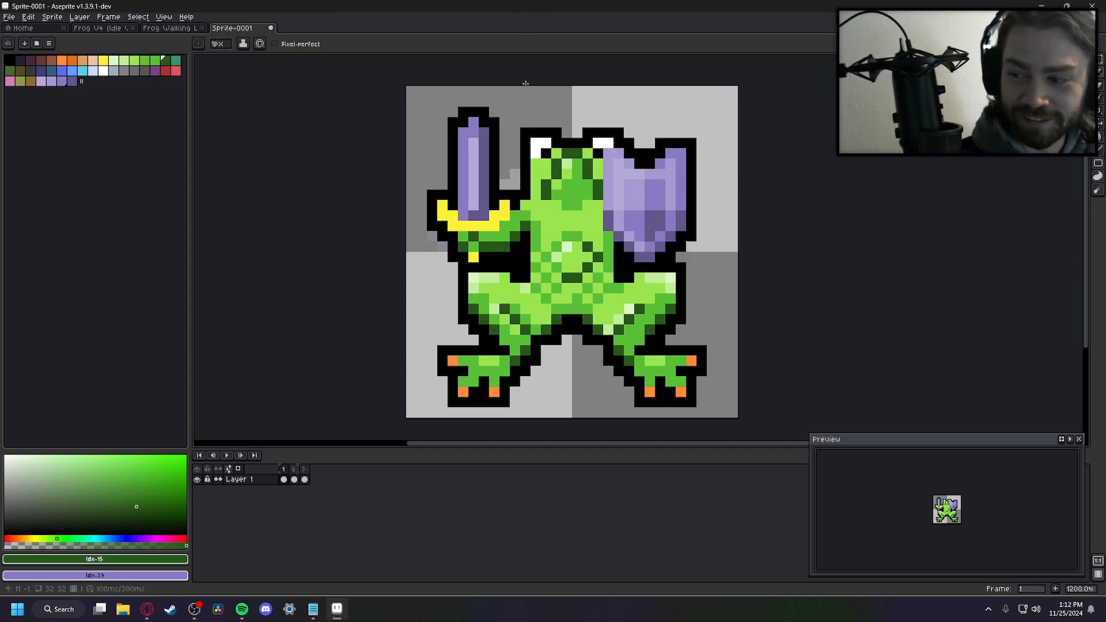
key("Right")
key("Left")
key("Right")
key("Left")
key("Right")
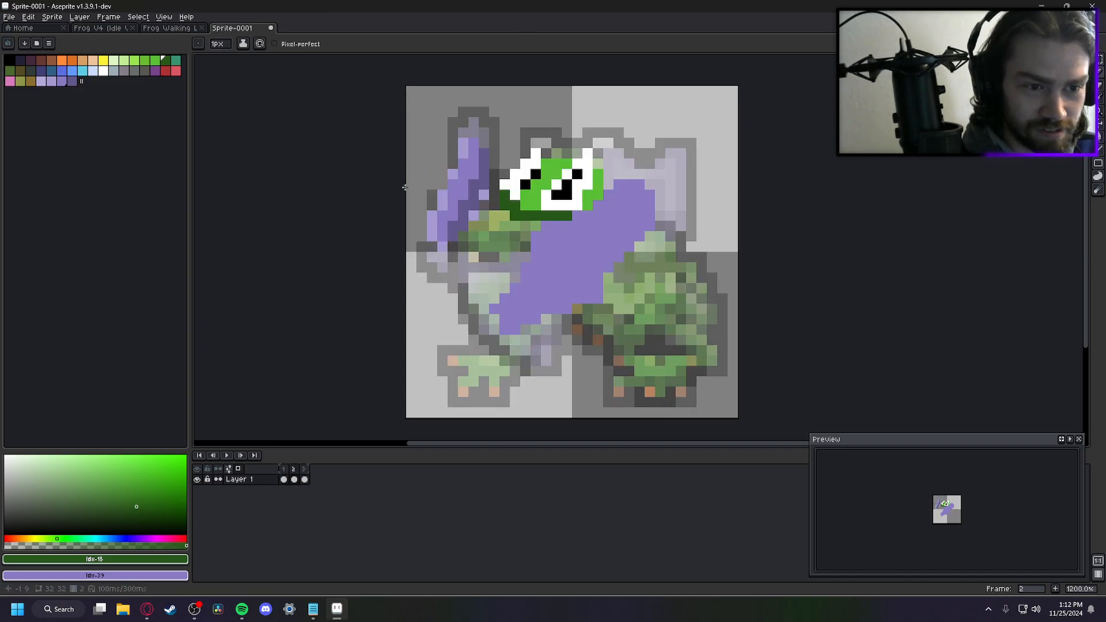
key("Left")
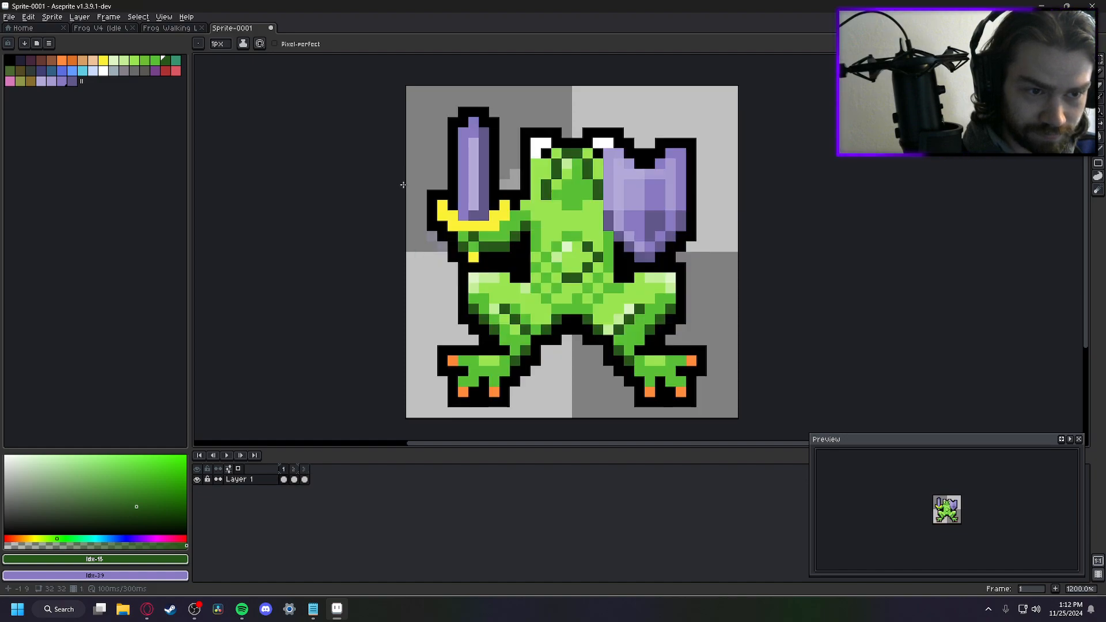
key("Right")
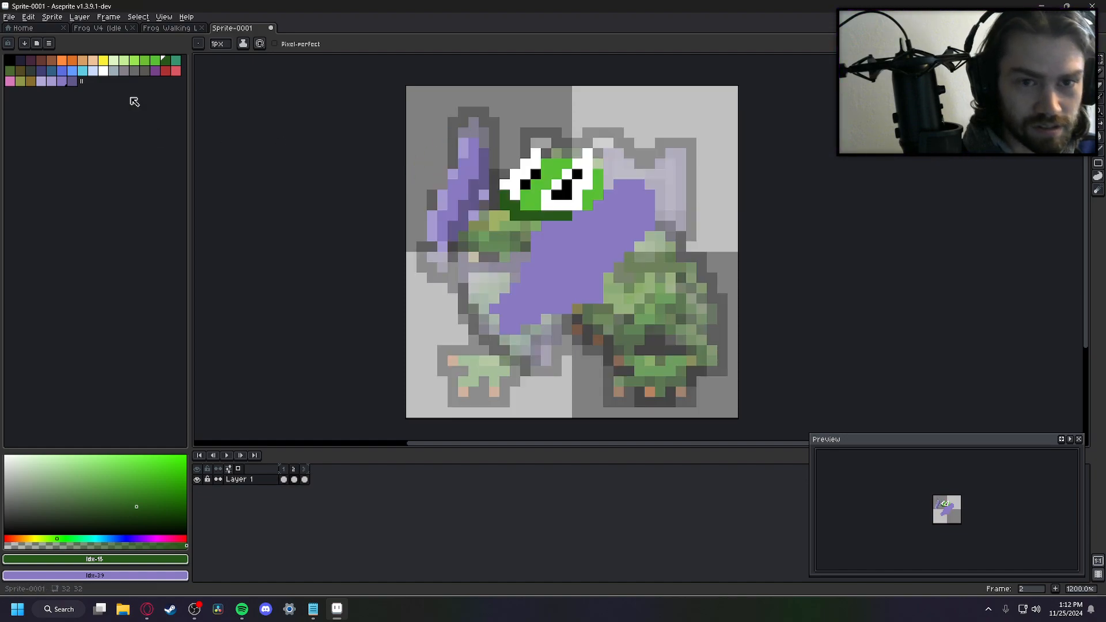
Extend the sword blade's tip and outer edge on frame 2 in Idx-39 and paint its frog-side strip in light purple Idx-38
right_click(55, 83)
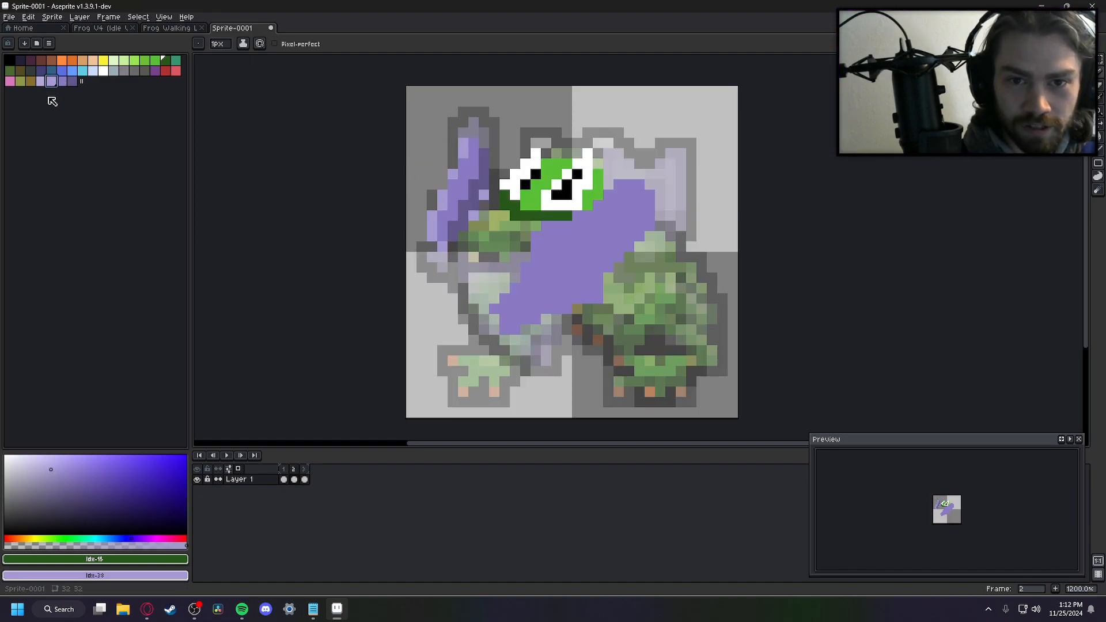
left_click(67, 83)
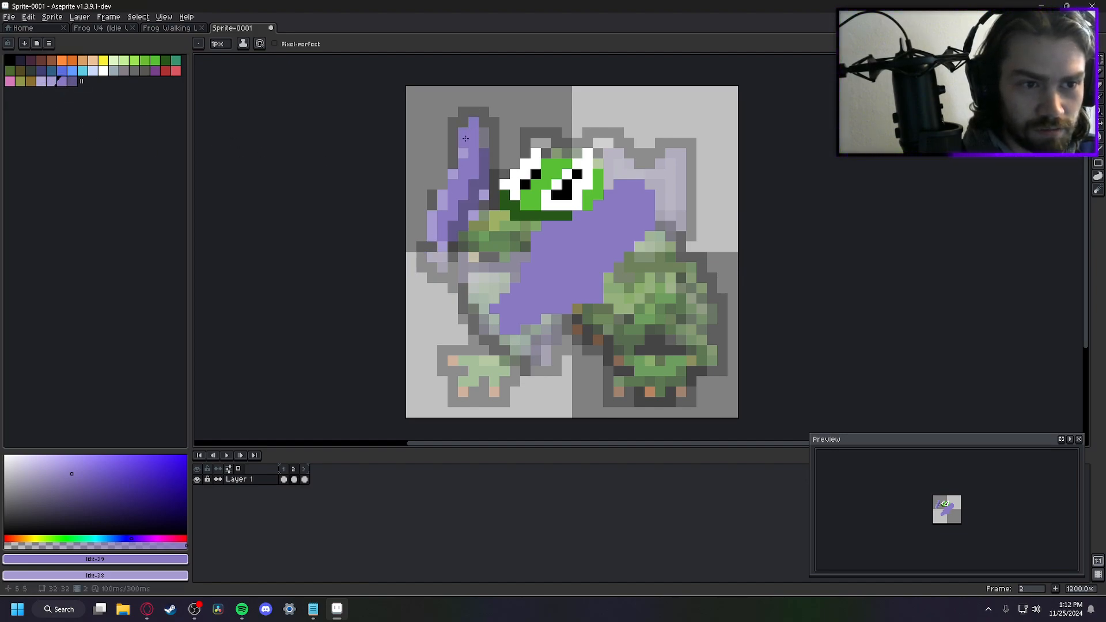
left_click_drag(463, 132, 455, 151)
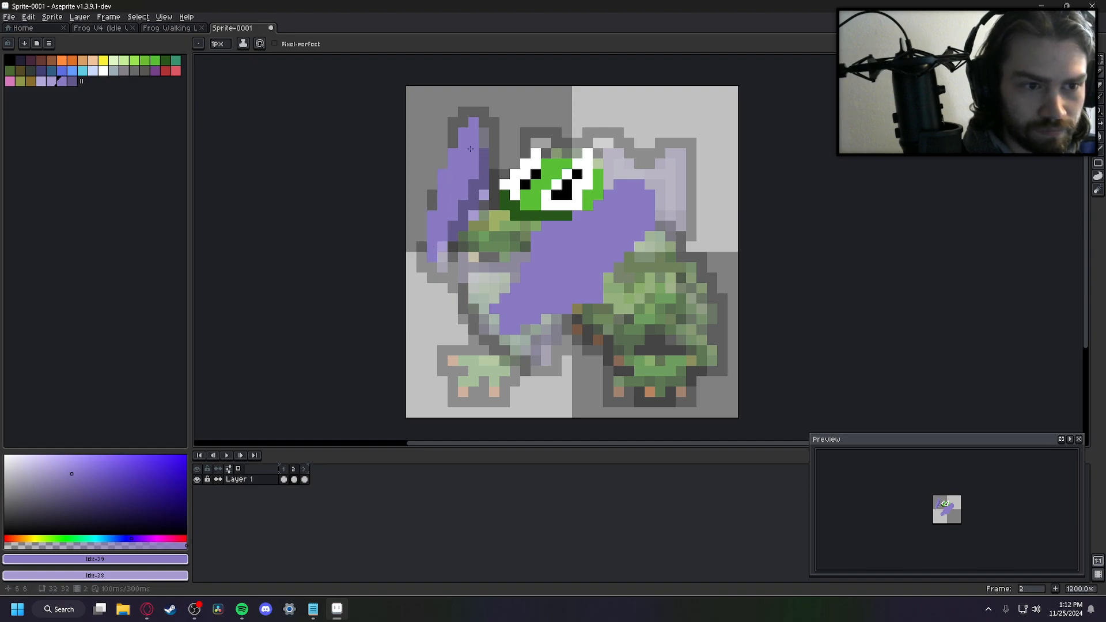
left_click(51, 81)
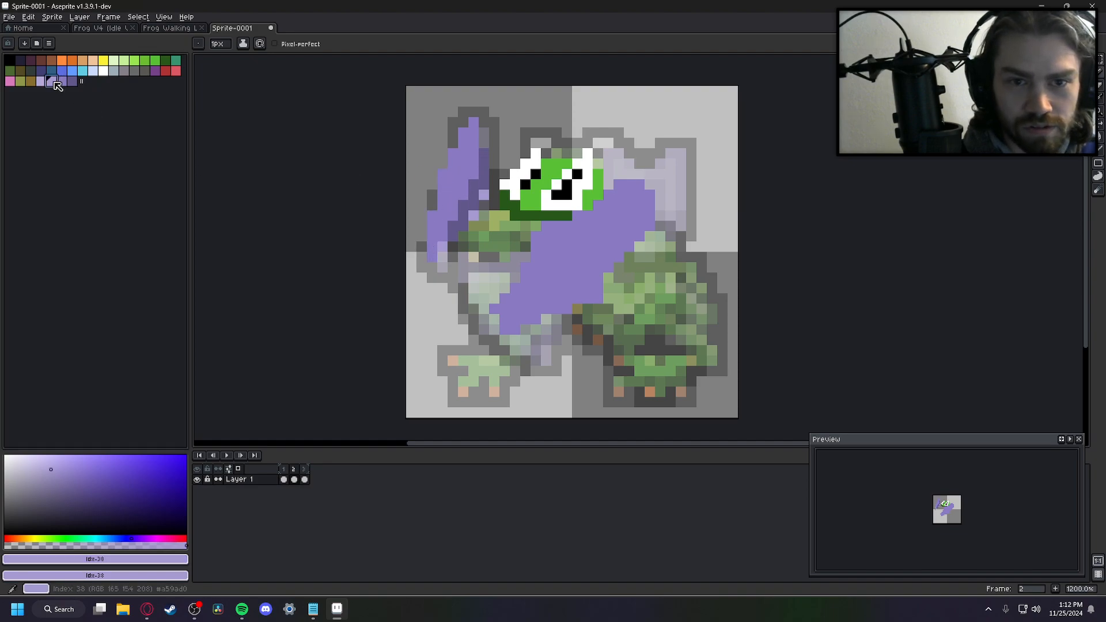
left_click_drag(468, 161, 487, 224)
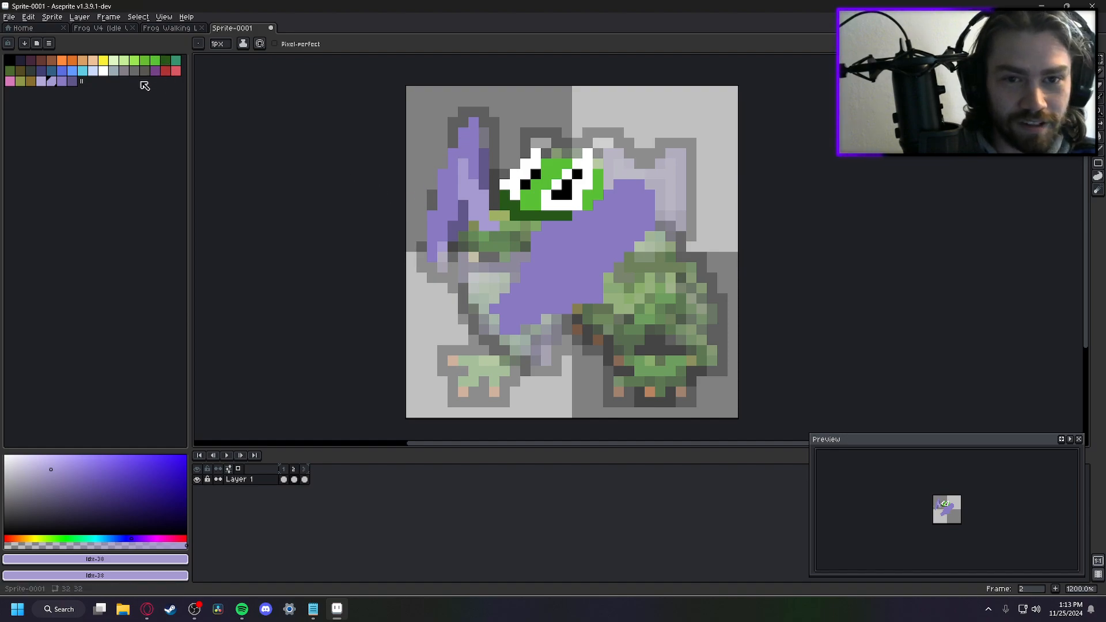
Erase the sword blade's outer lower part on frame 2 with the 2 px Eraser
key("e")
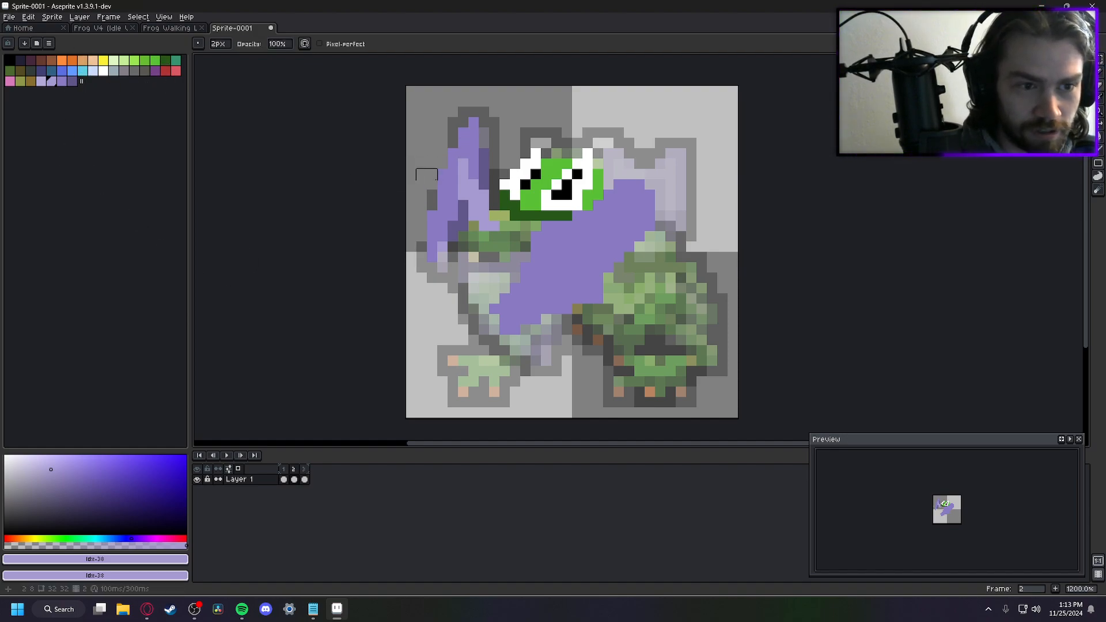
mouse_move(441, 183)
left_mouse_down()
mouse_move(452, 235)
mouse_move(432, 225)
mouse_move(421, 246)
mouse_move(466, 247)
mouse_move(442, 237)
left_mouse_up()
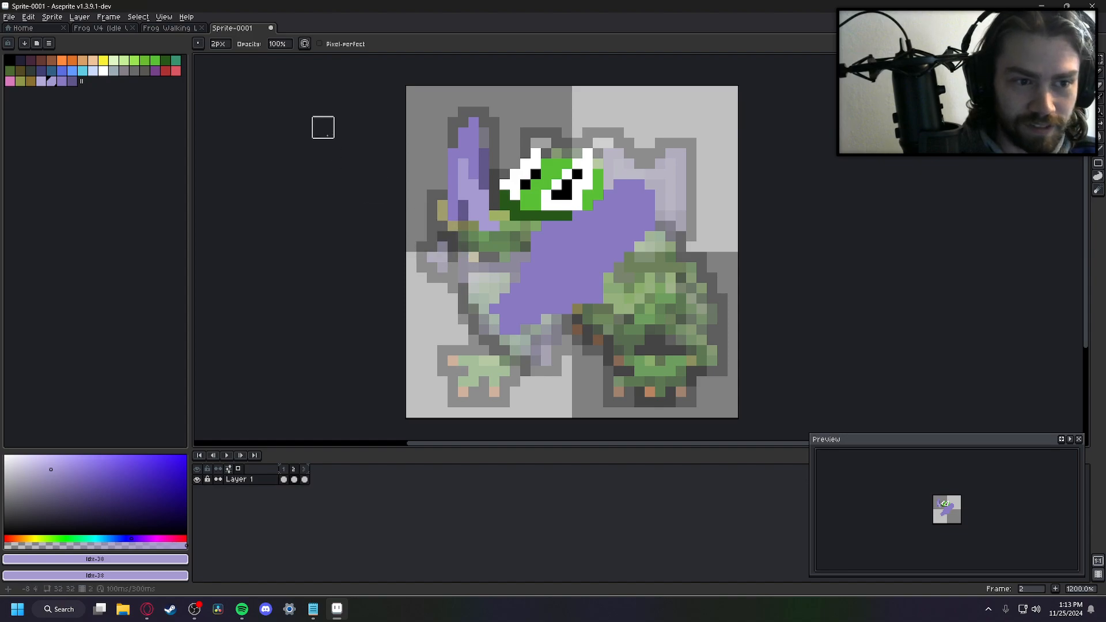
Paint the lower frog-side edge of the sword blade on frame 2 in dark purple Idx-40 with the 1 px Pencil
right_click(72, 81)
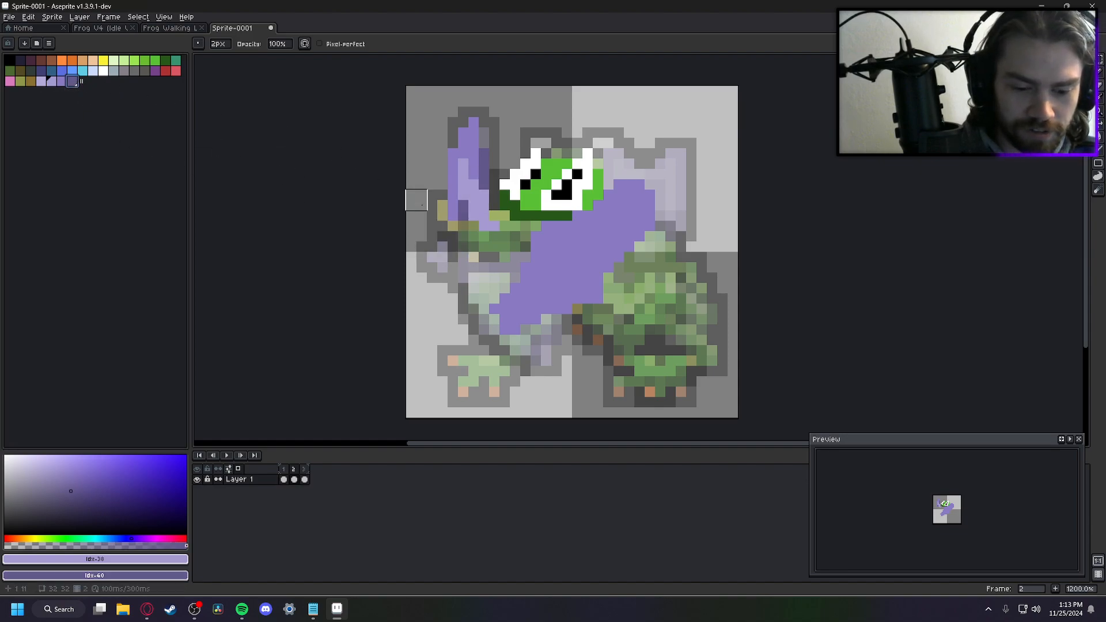
key("b")
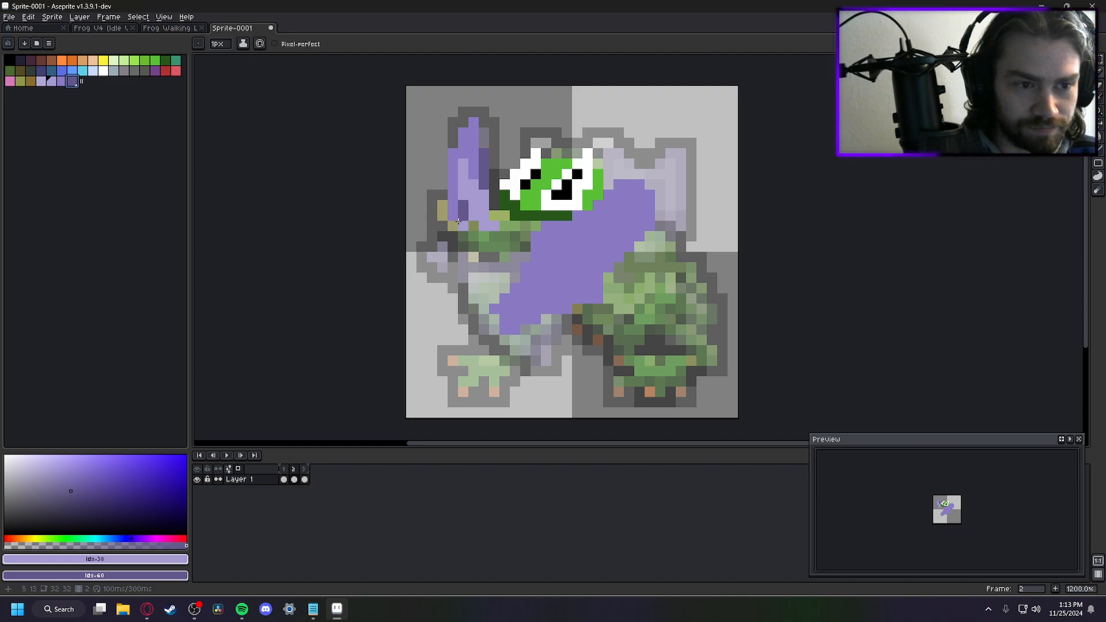
right_click(62, 84)
left_click(72, 82)
right_click(63, 83)
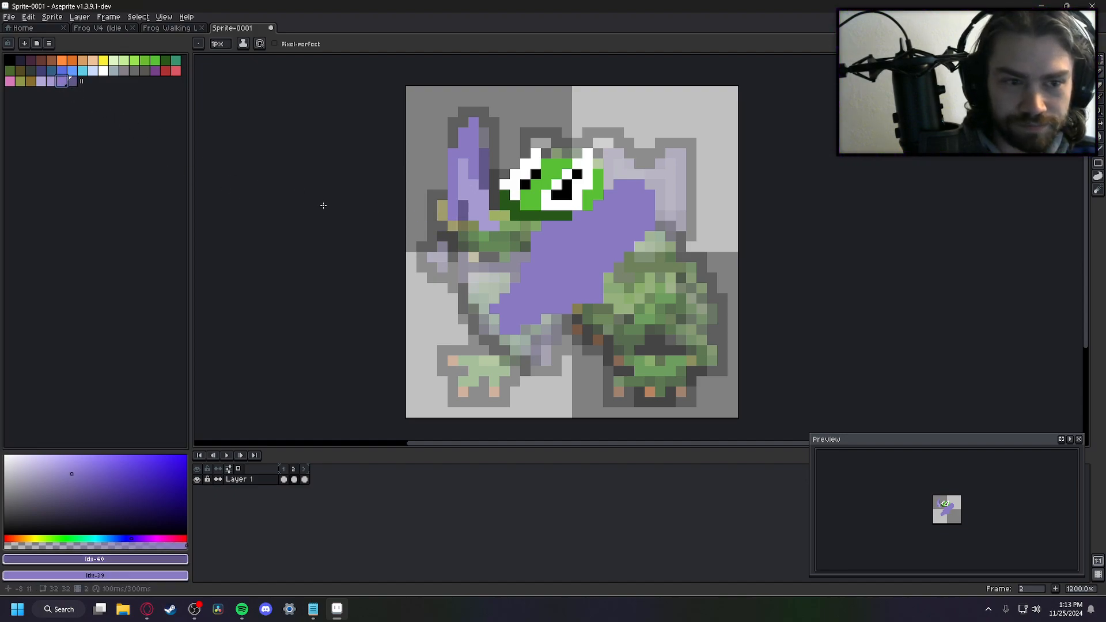
left_click_drag(485, 195, 488, 215)
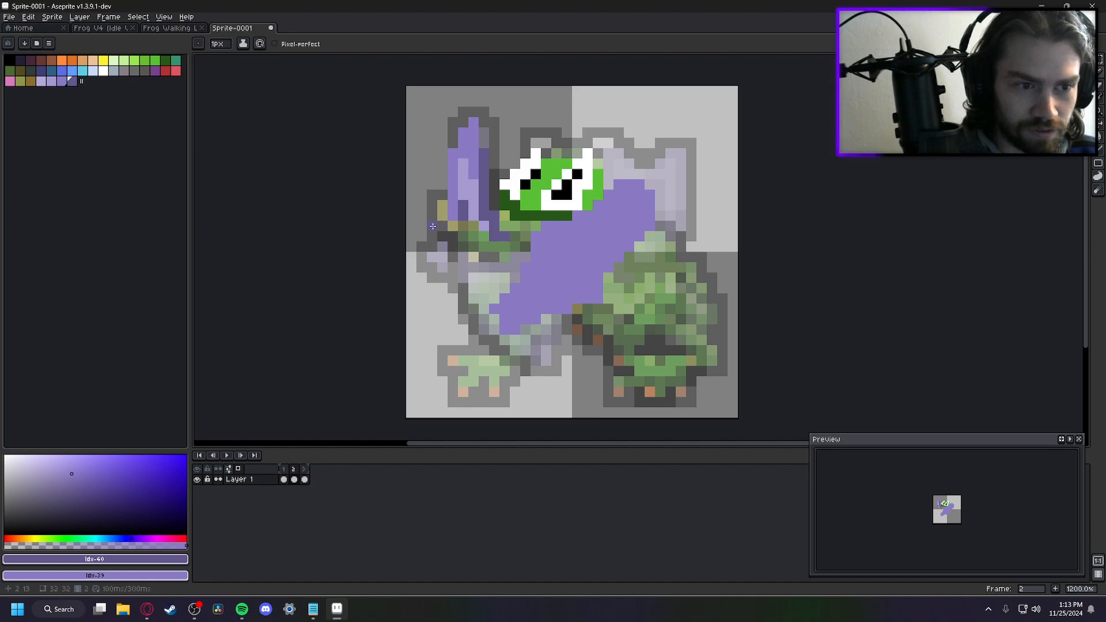
Recolor the blade's lower outer part and extend its base on frame 2 in Idx-39, with a light purple Idx-38 strip
left_click_drag(464, 206, 464, 216)
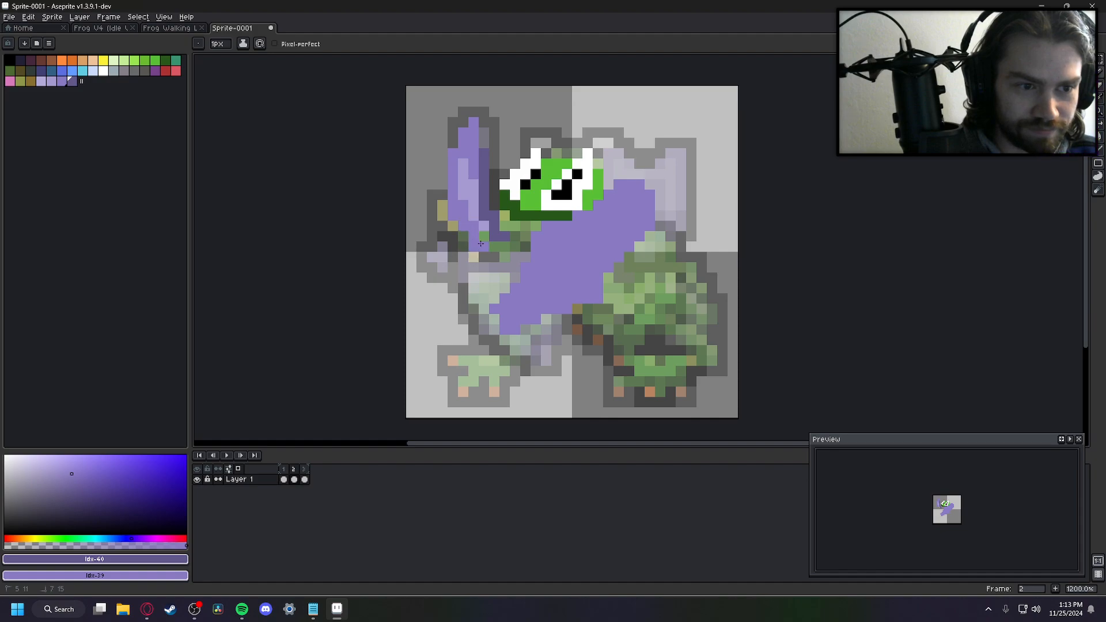
left_click_drag(481, 242, 486, 233)
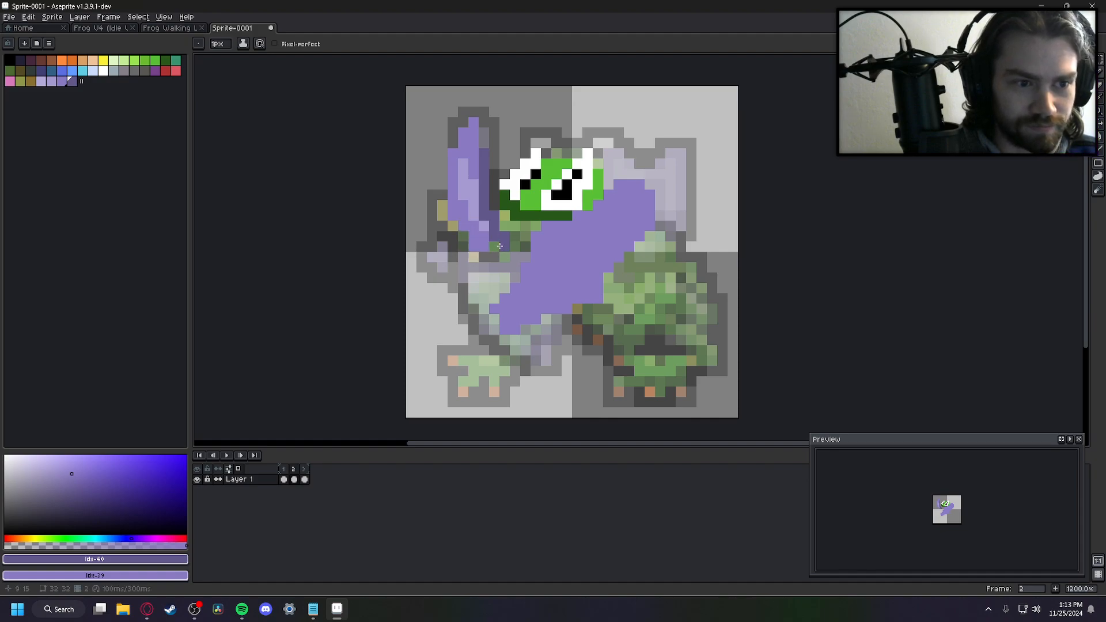
left_click(51, 81)
left_click_drag(480, 235, 485, 243)
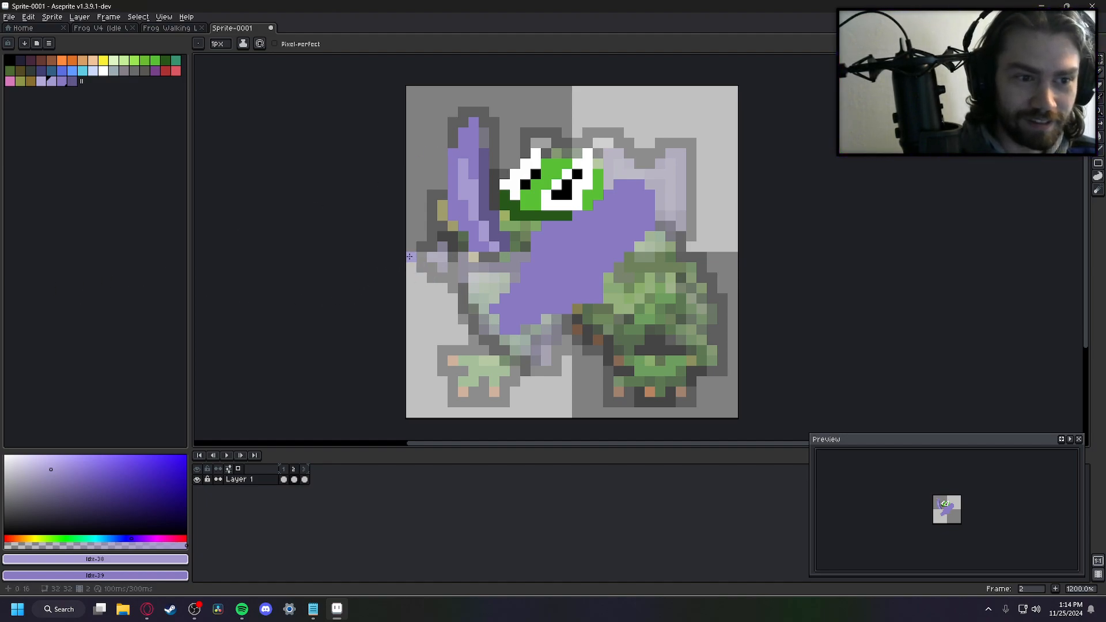
Paint the frog-side half of the sword's crossguard on frame 2 in yellow Idx-9
left_click(103, 60)
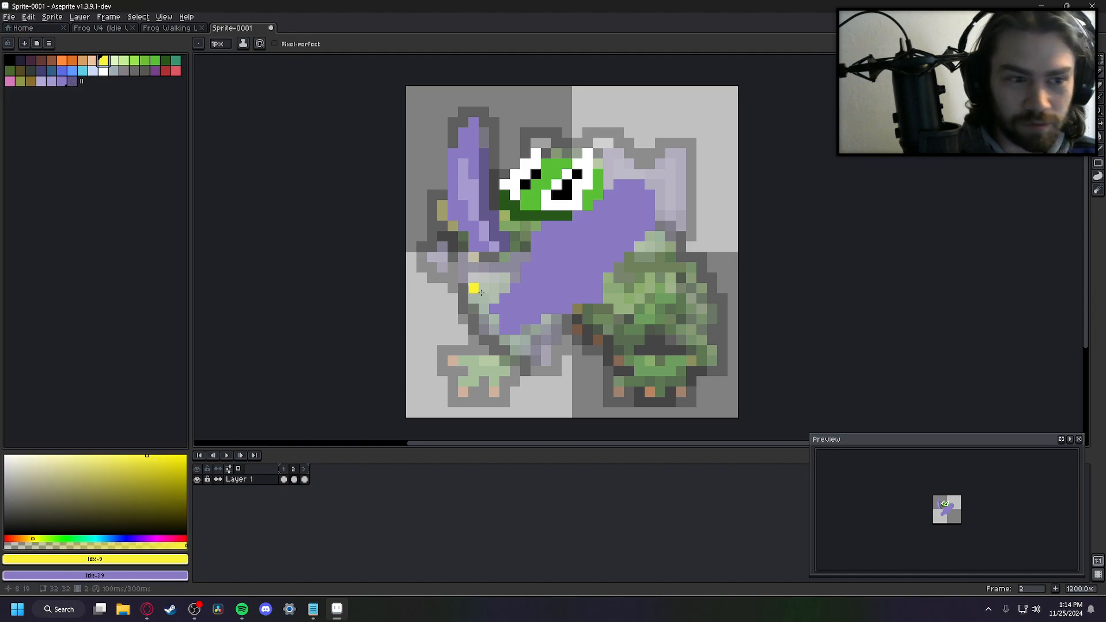
left_click(504, 215)
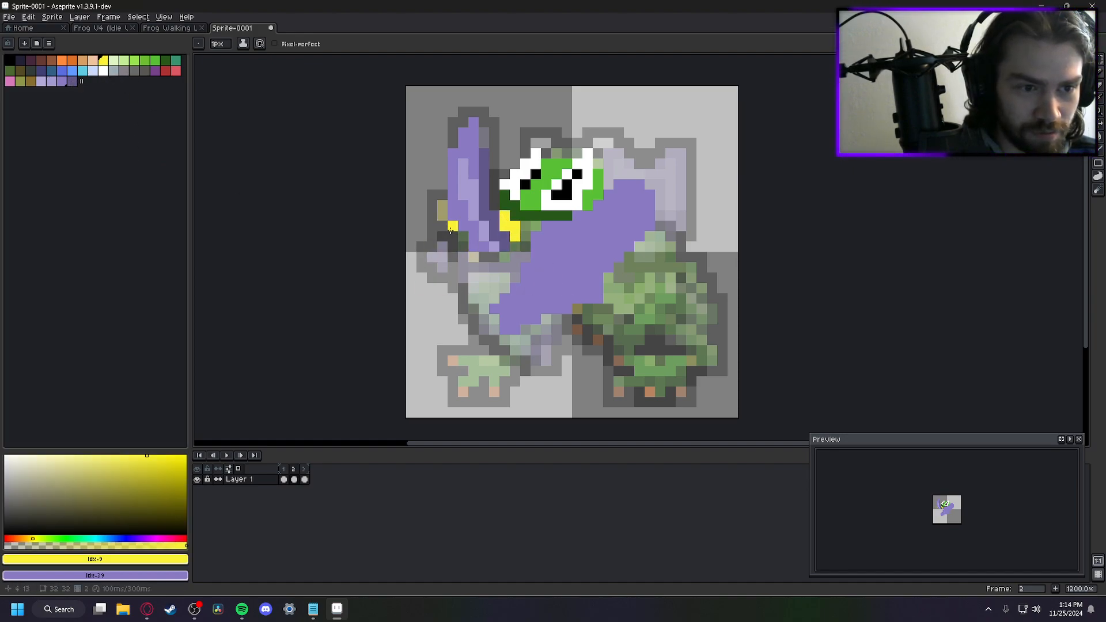
left_click_drag(452, 225, 476, 253)
left_click(490, 259)
left_click(463, 270)
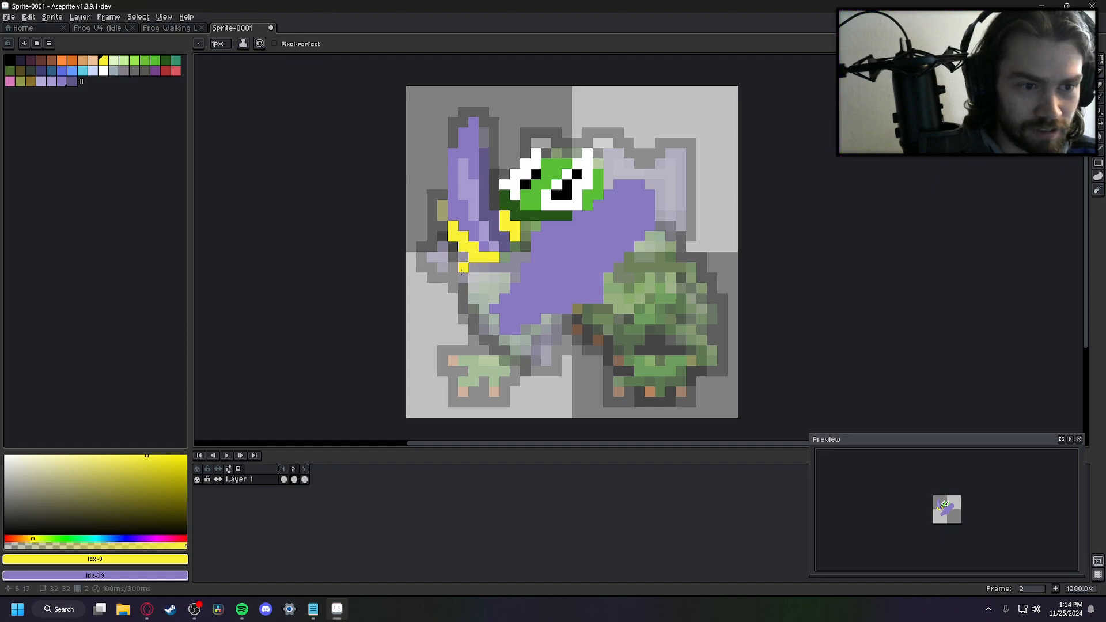
key("ctrl+z")
key("ctrl+z")
Paint the crossguard's outer half on frame 2 as a yellow Idx-9 diagonal running under the blade's base
left_click_drag(453, 226, 484, 267)
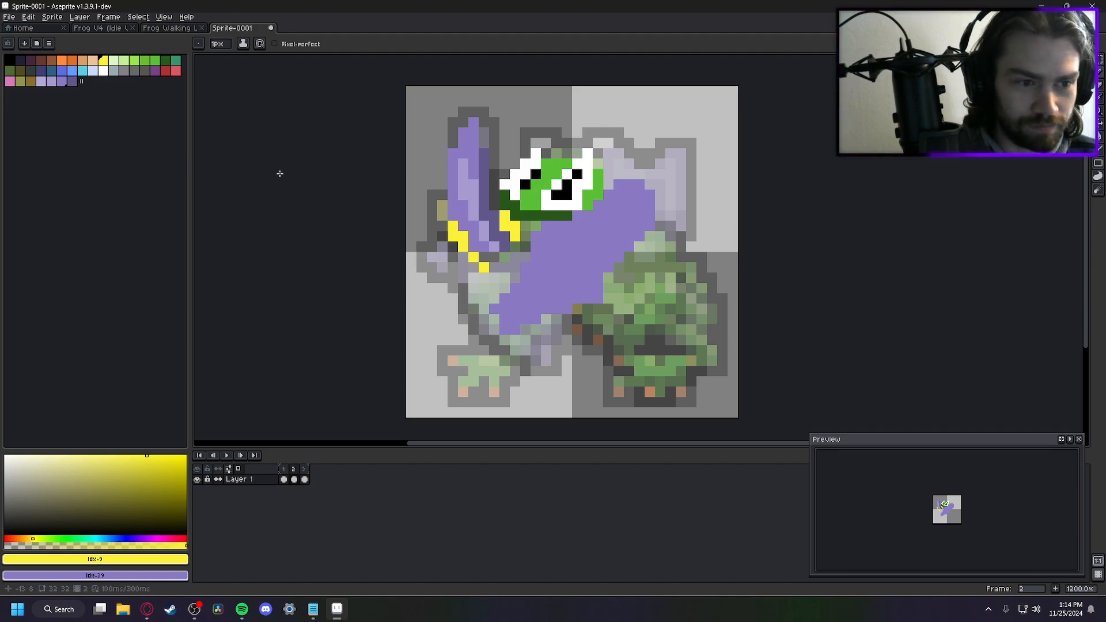
Flip repeatedly through frames 1, 2 and 3 to examine how the sword, head and shield move between the poses
key("Left")
key("Right")
key("Left")
key("Left")
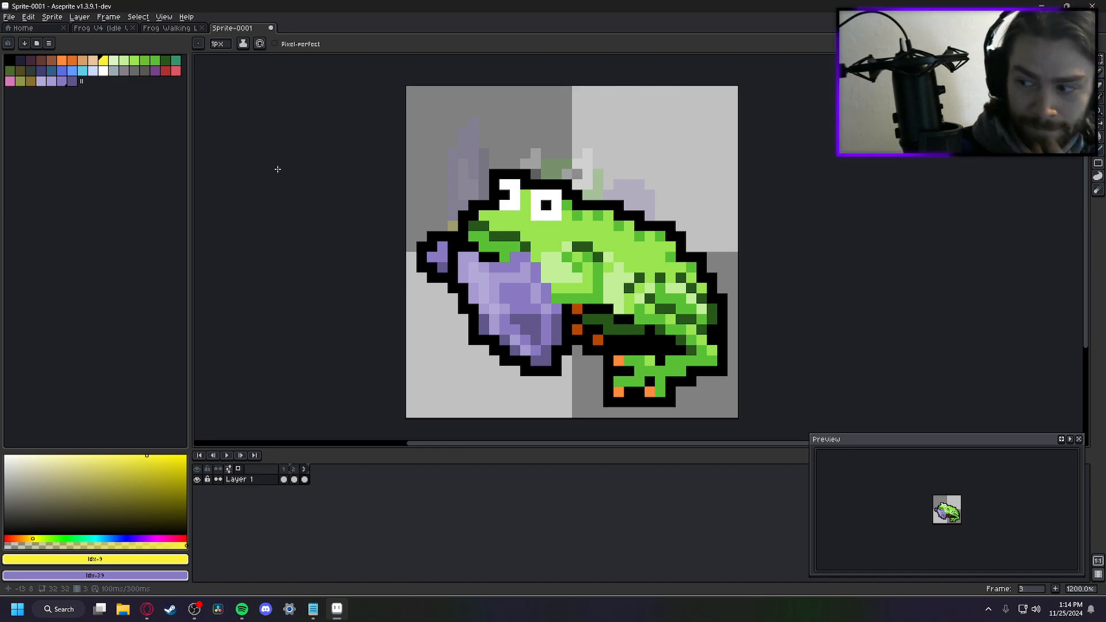
key("Left")
key("Left")
key("Right")
key("Right")
key("Right")
key("Right")
key("Right")
key("Right")
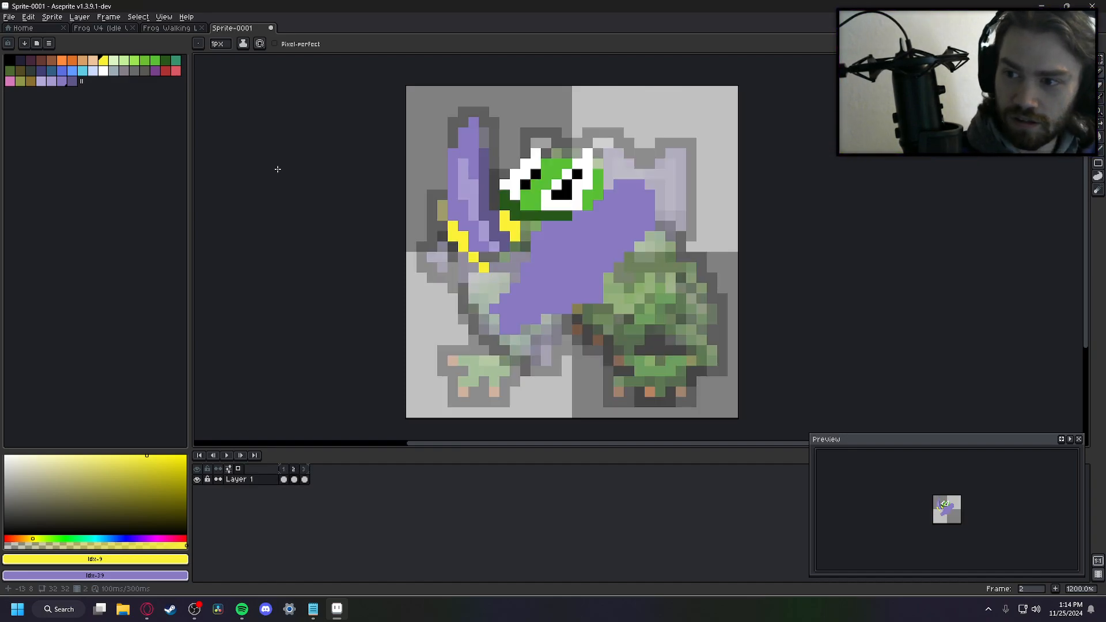
key("Right")
key("Right")
key("Right")
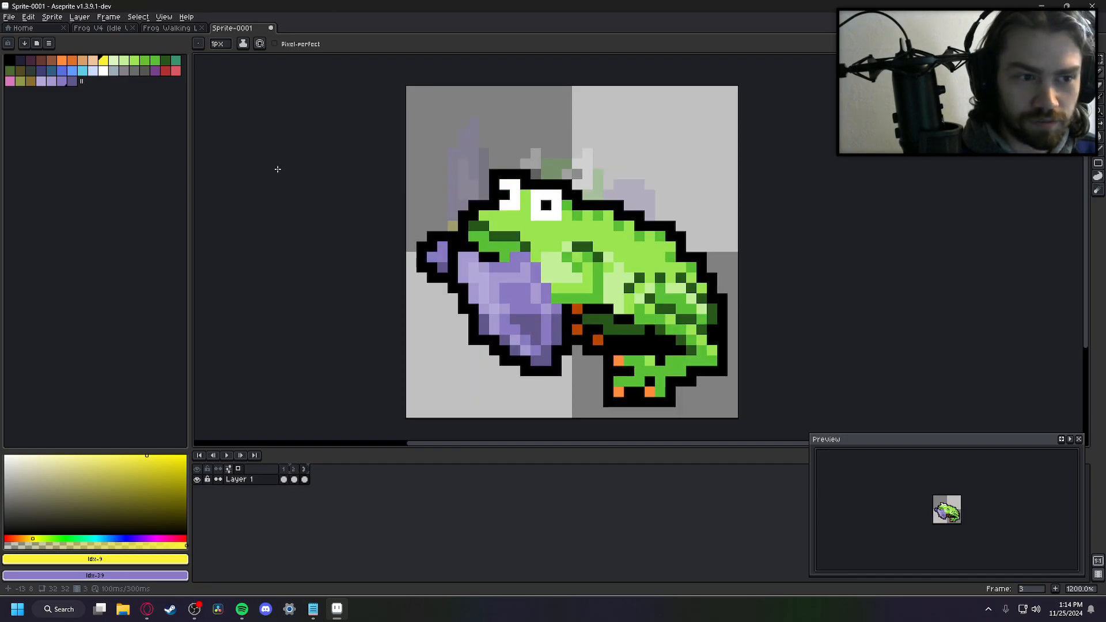
key("Right")
key("Right")
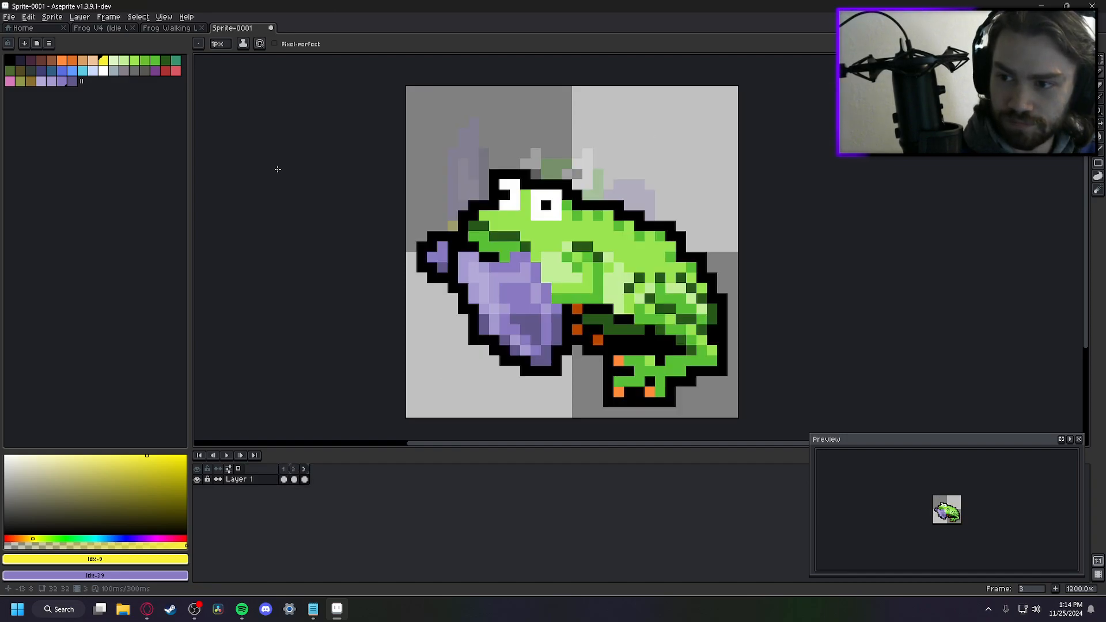
key("Left")
key("Left")
key("Left")
key("Left")
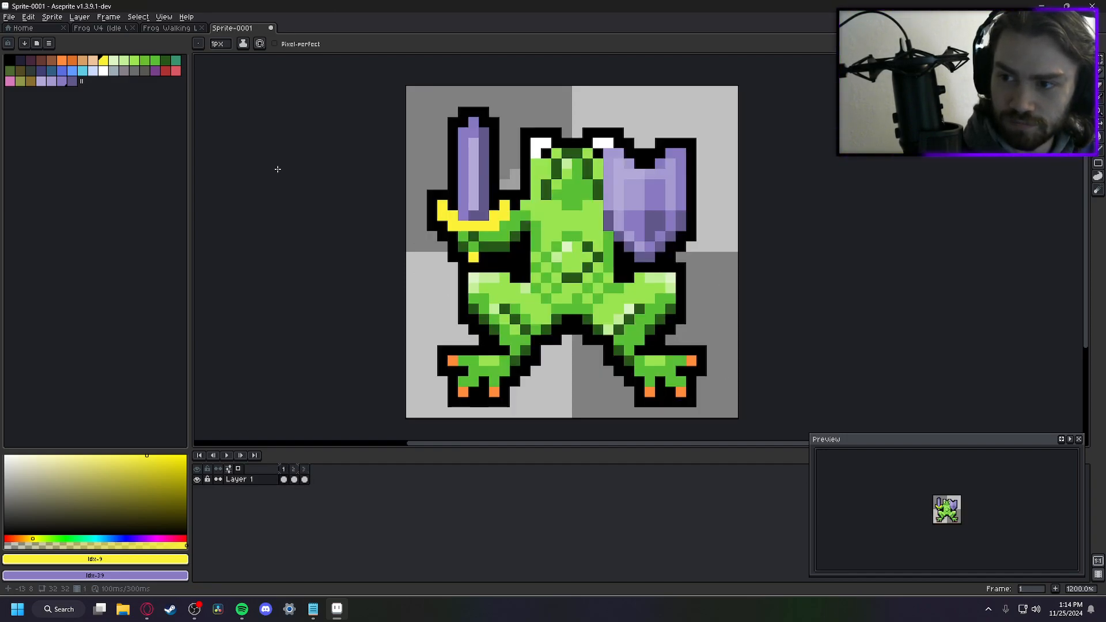
key("Left")
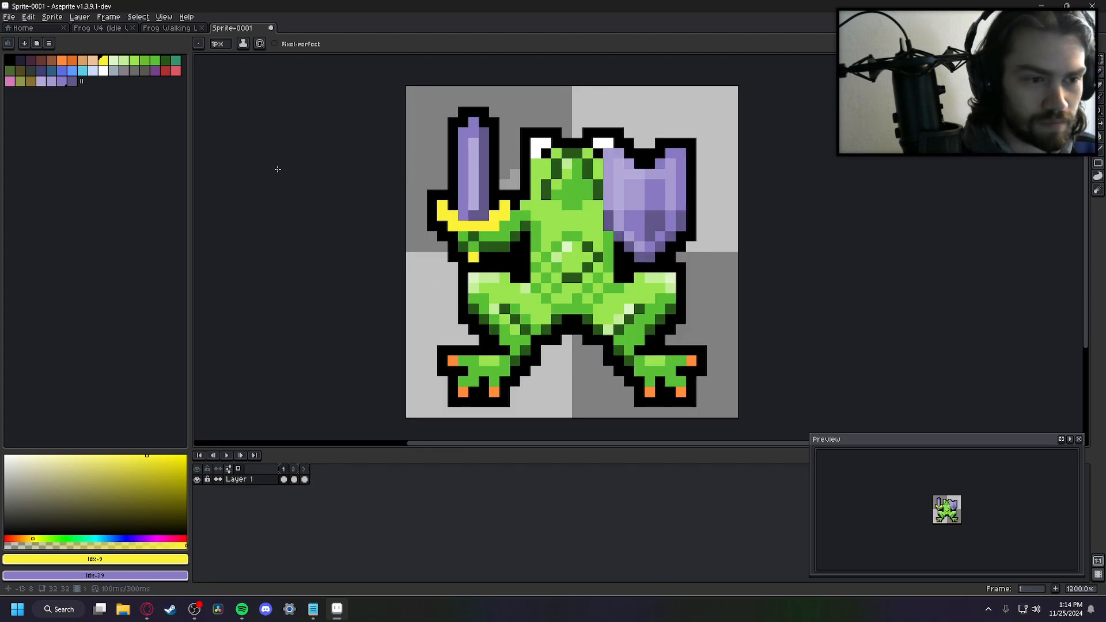
key("Left")
key("Left")
key("Left")
key("Left")
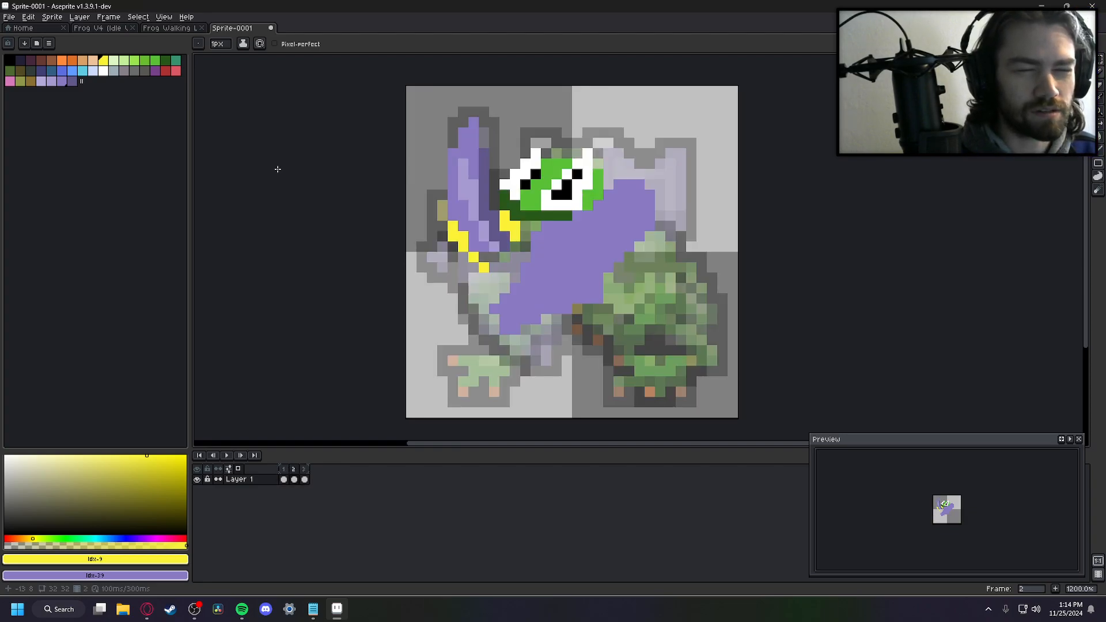
key("Left")
key("Left")
key("Left")
key("Left")
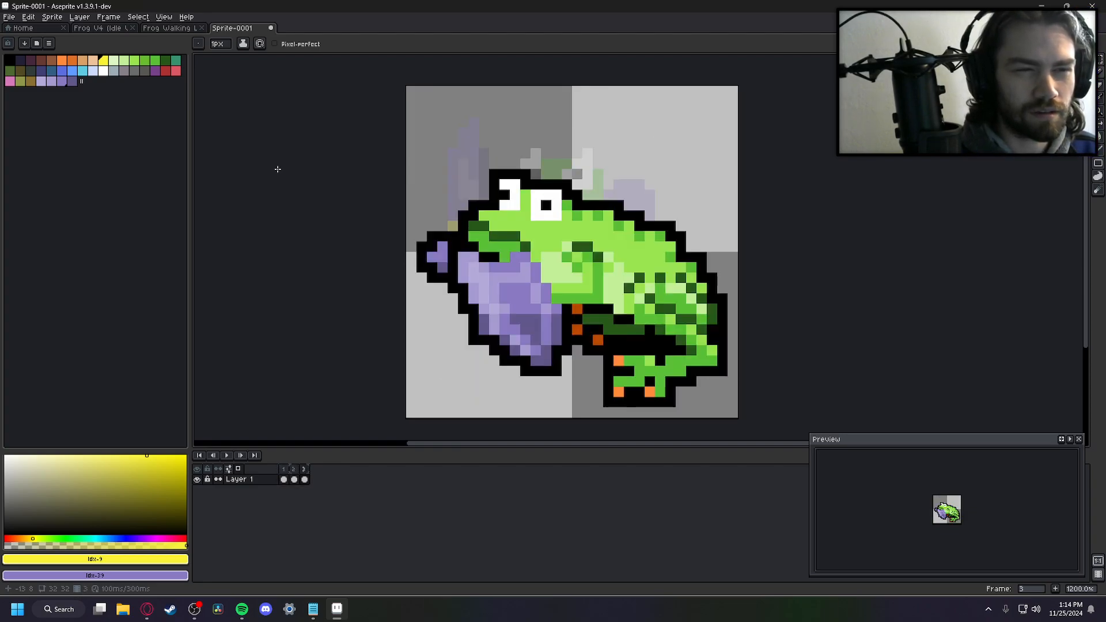
key("Right")
key("Left")
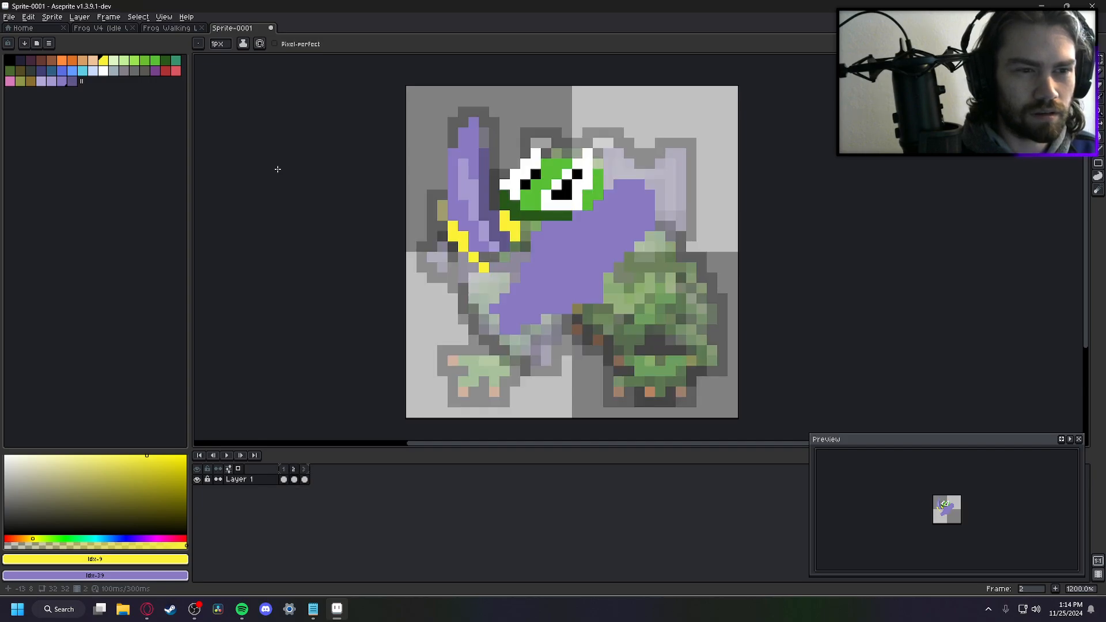
key("Right")
key("Left")
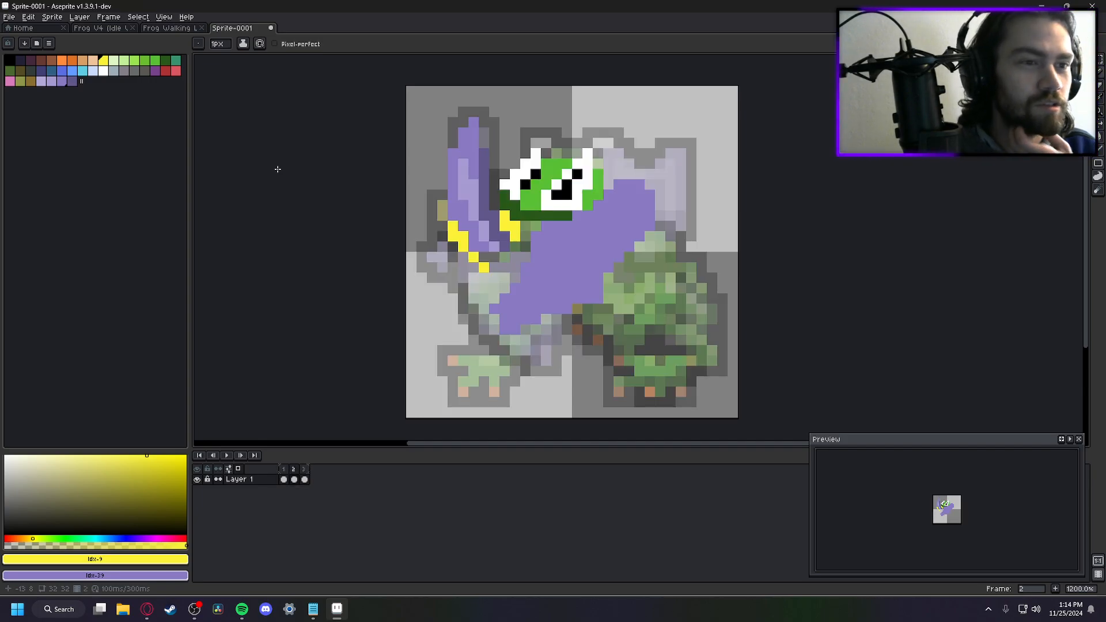
key("Right")
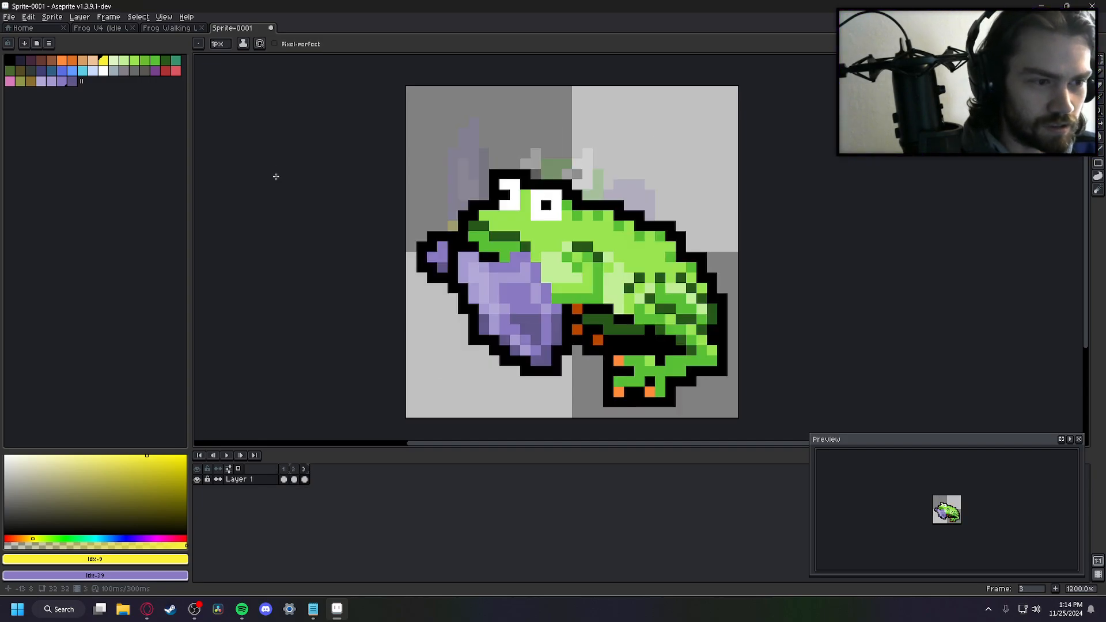
key("Right")
key("Right")
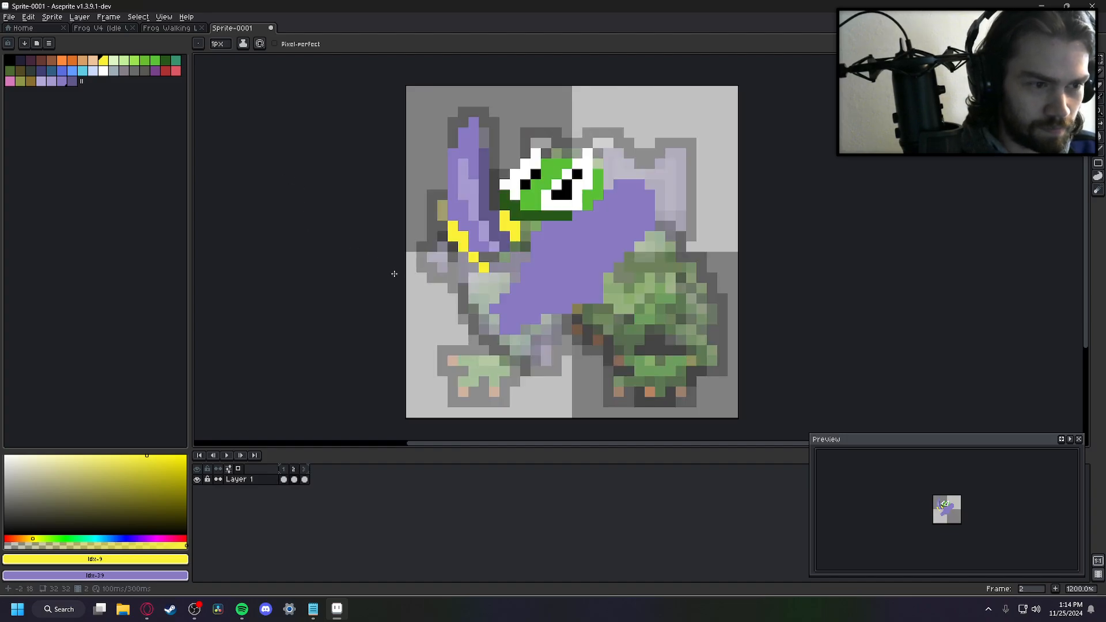
key("Left")
key("Right")
key("Left")
key("Right")
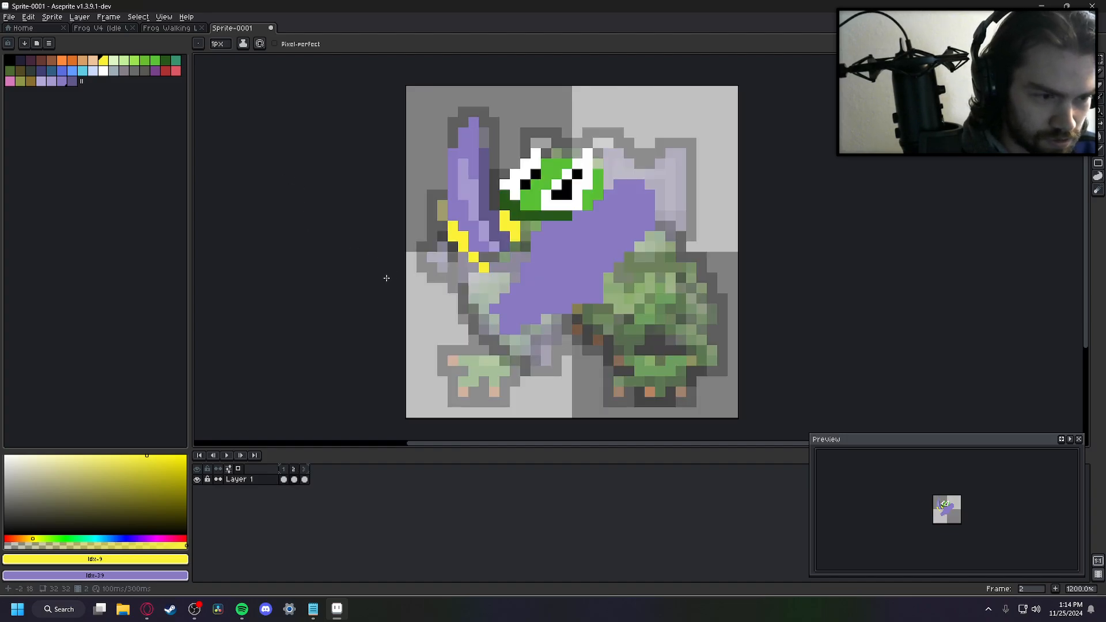
Paint a horizontal orange Idx-5 line across the shield-side foot on frame 2, linking the outer toes of both poses
left_click(62, 61)
left_click(588, 361)
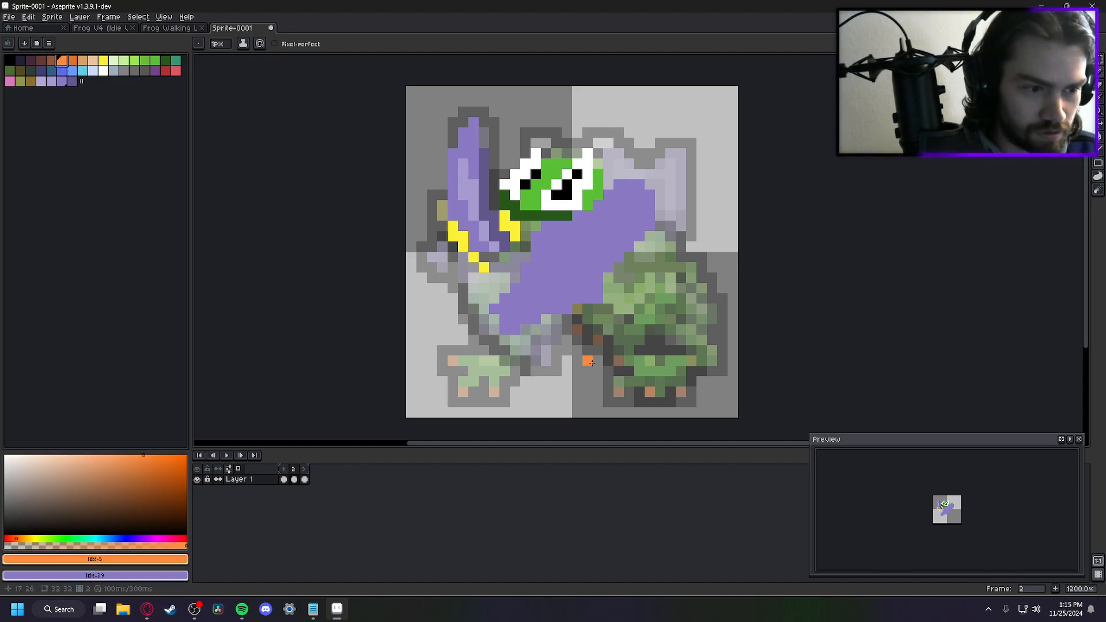
key("Left")
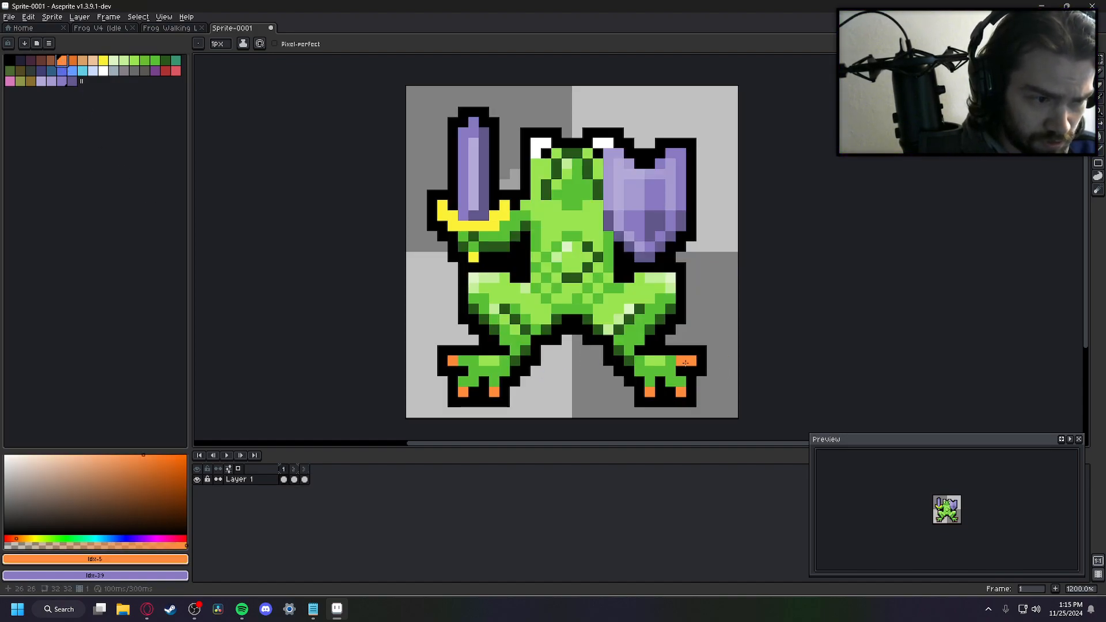
key("Right")
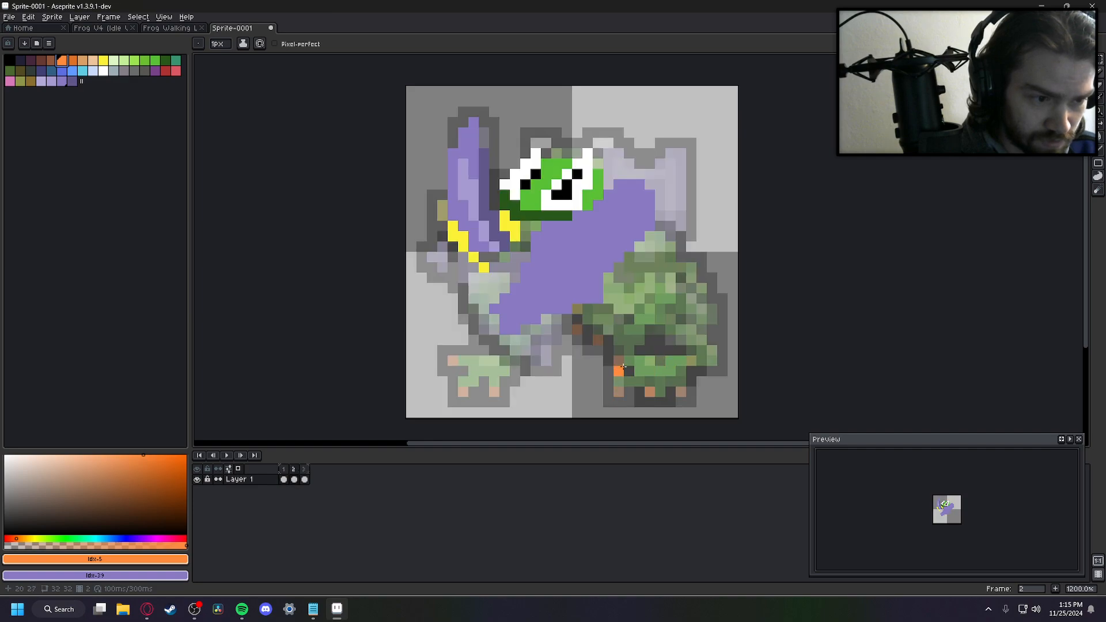
left_click_drag(685, 363, 618, 361)
key("ctrl+z")
Flip between the frames to compare the shield-side foot's toe positions, ending on frame 2
key("Left")
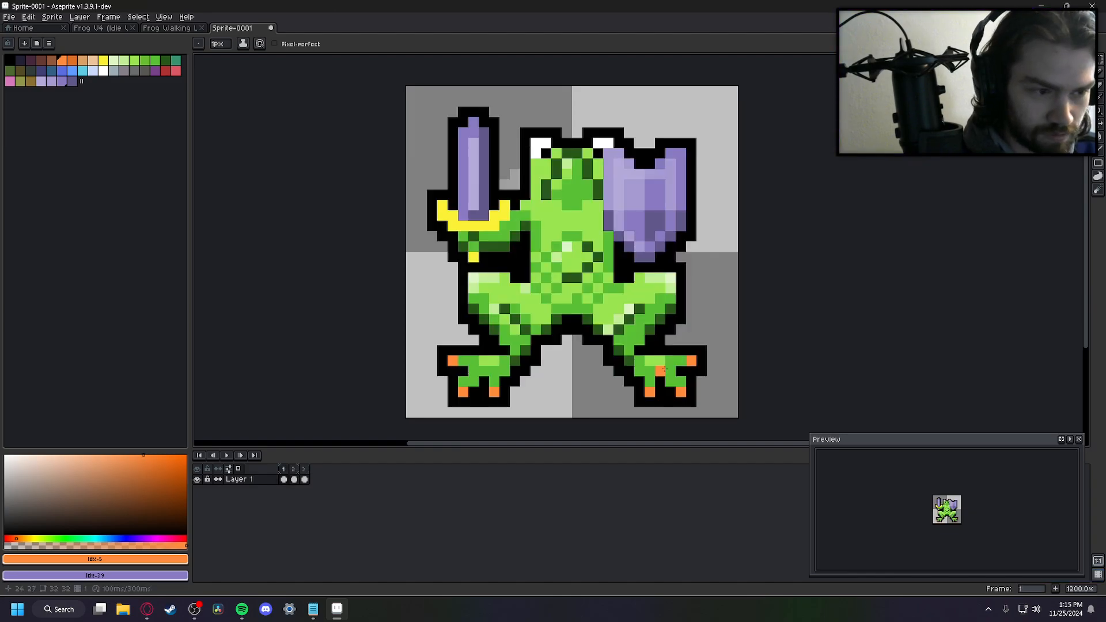
key("Right")
key("Left")
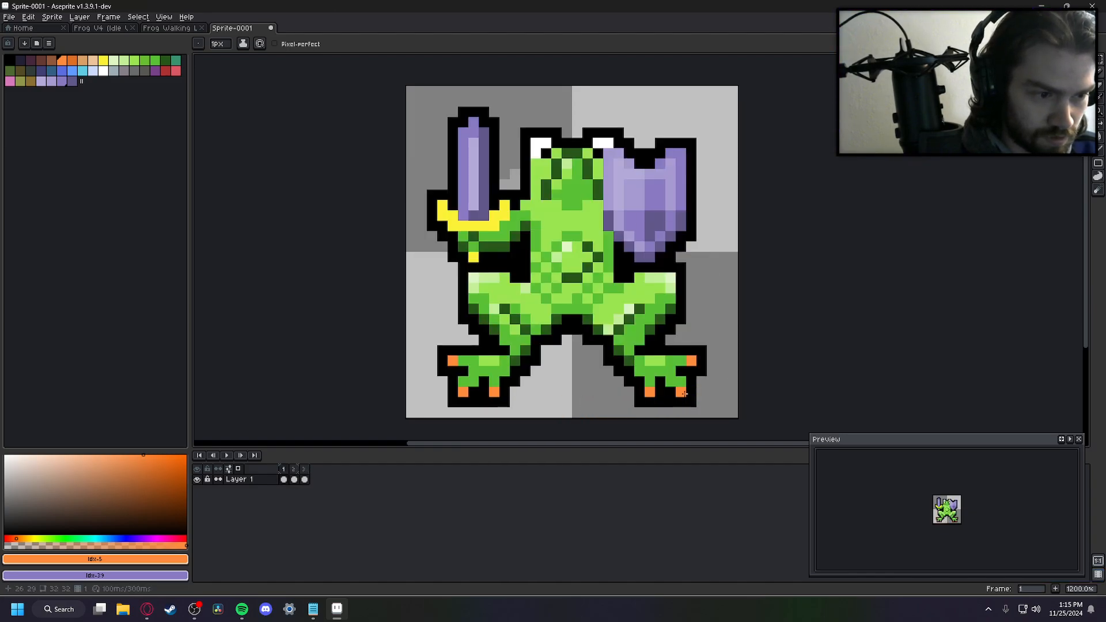
key("Right")
key("Left")
key("Right")
key("Left")
key("Right")
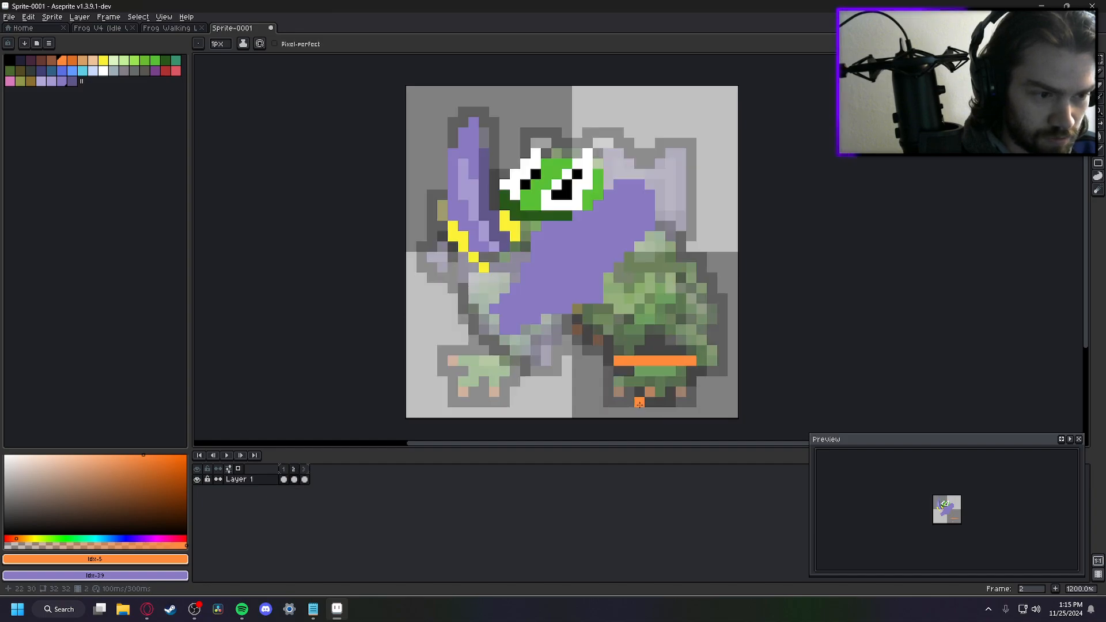
key("Left")
key("Right")
key("Right")
key("Left")
key("Left")
key("Left")
key("Right")
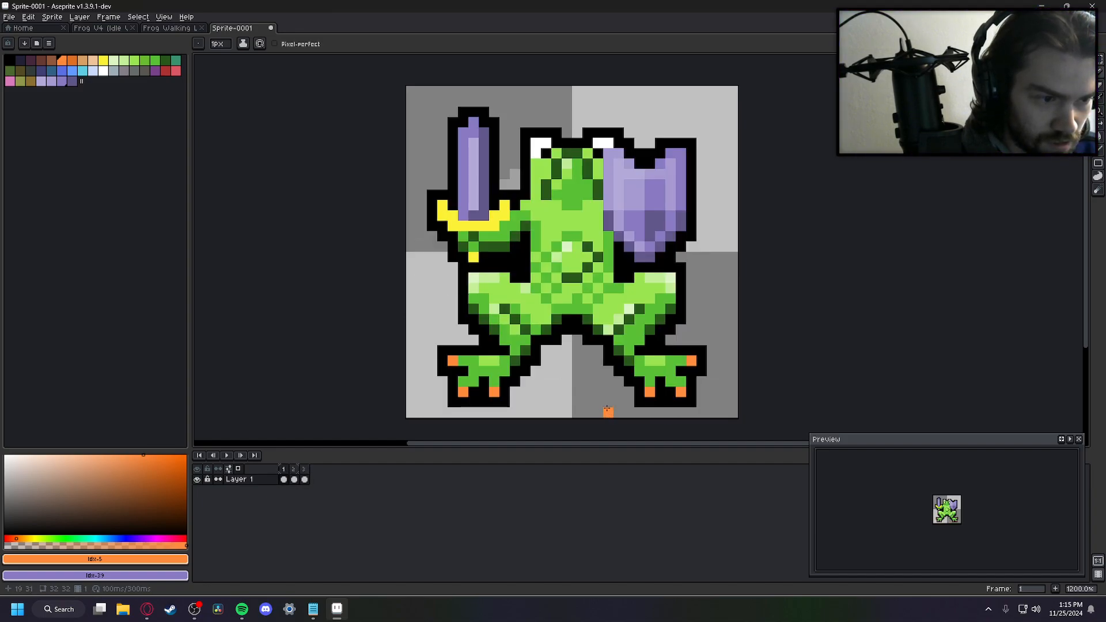
key("Right")
key("Right")
key("Left")
key("Left")
key("Right")
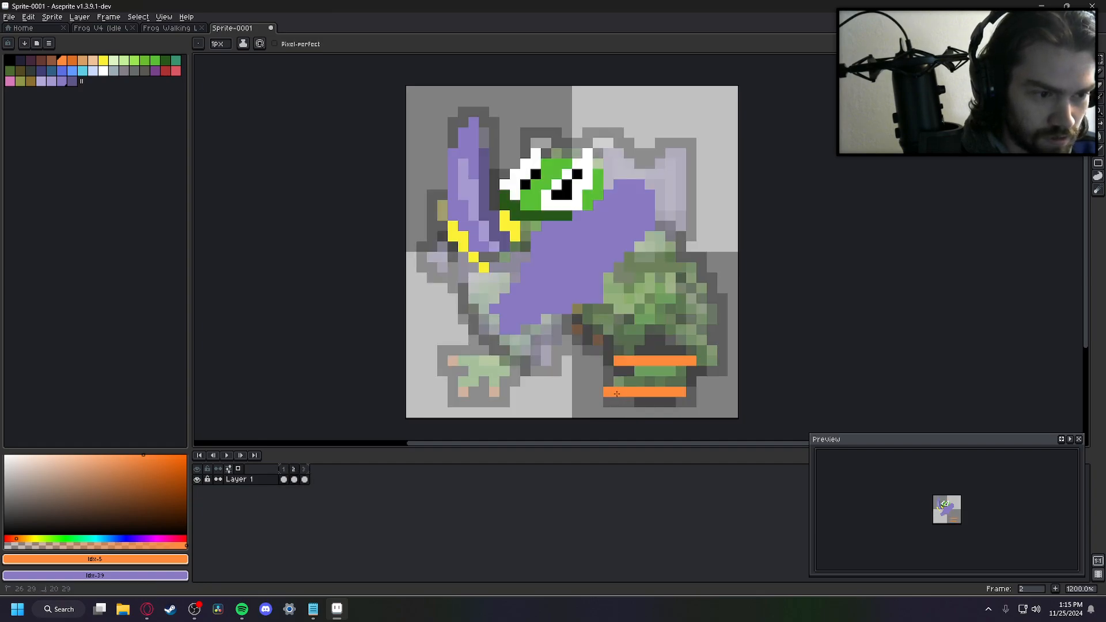
Undo the lower toe line and paint short two-pixel orange Idx-5 strokes at the foot's two outer lower toes on frame 2
key("ctrl+z")
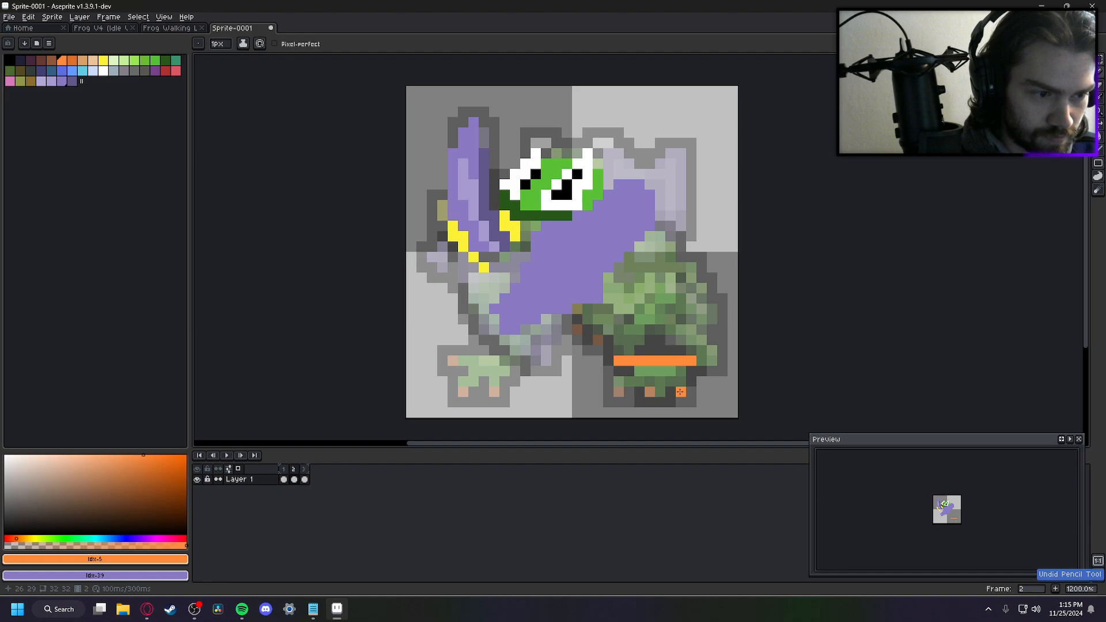
left_click_drag(680, 392, 670, 391)
left_click(630, 394)
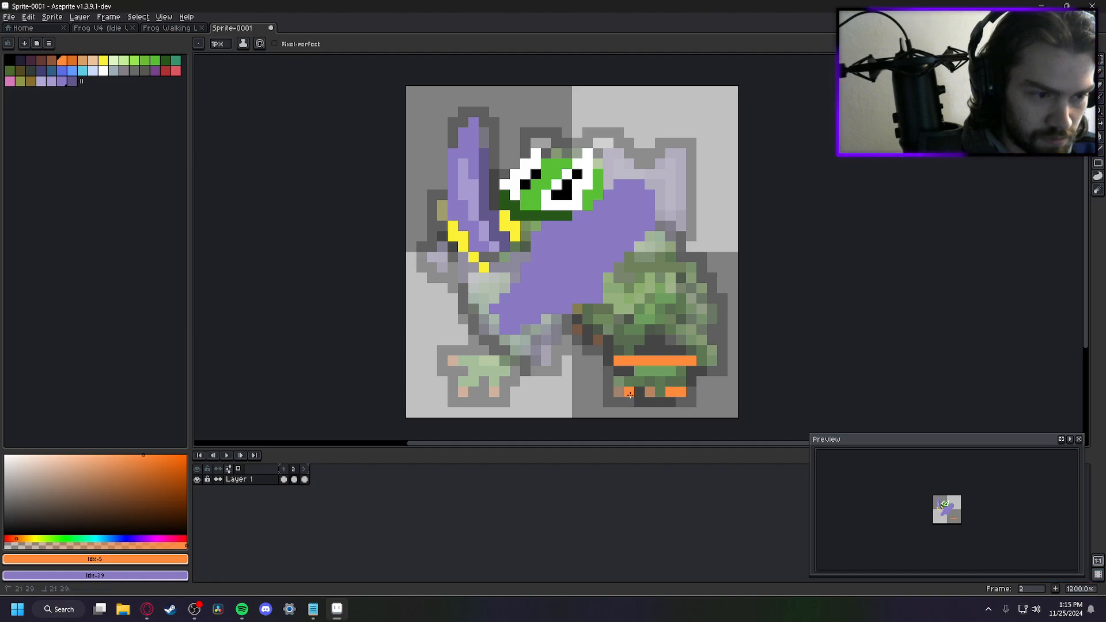
key("Left")
key("Right")
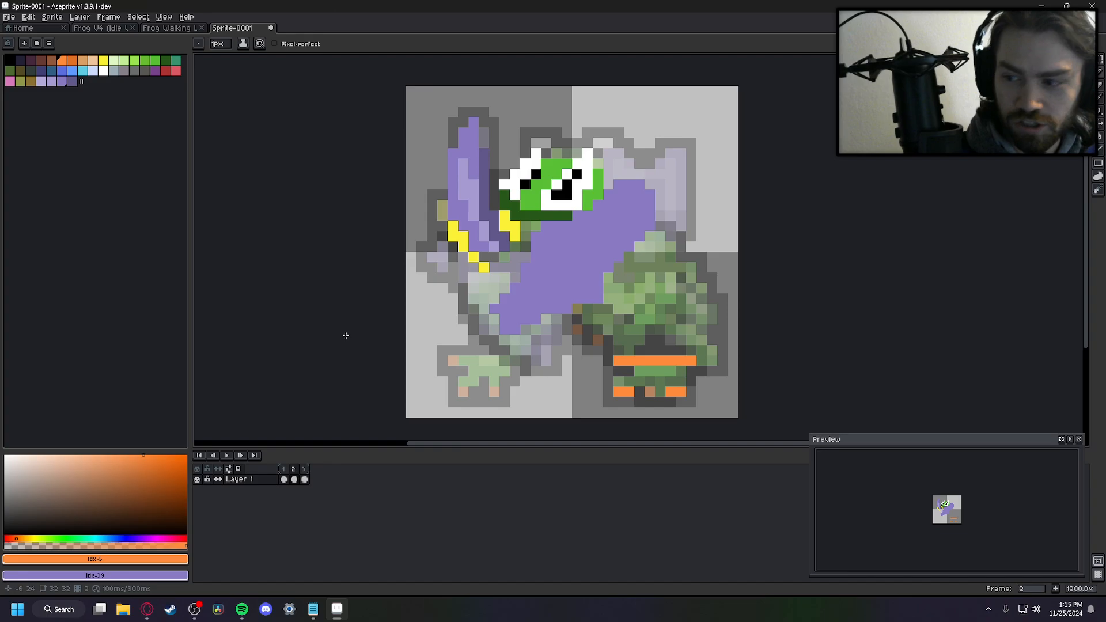
Flip repeatedly through frames 1, 2 and 3 to compare the shield-side foot's toes across the poses, ending on frame 2
key("Left")
key("Right")
key("Right")
key("Left")
key("Left")
key("Right")
key("Left")
key("Right")
key("Left")
key("Left")
key("Left")
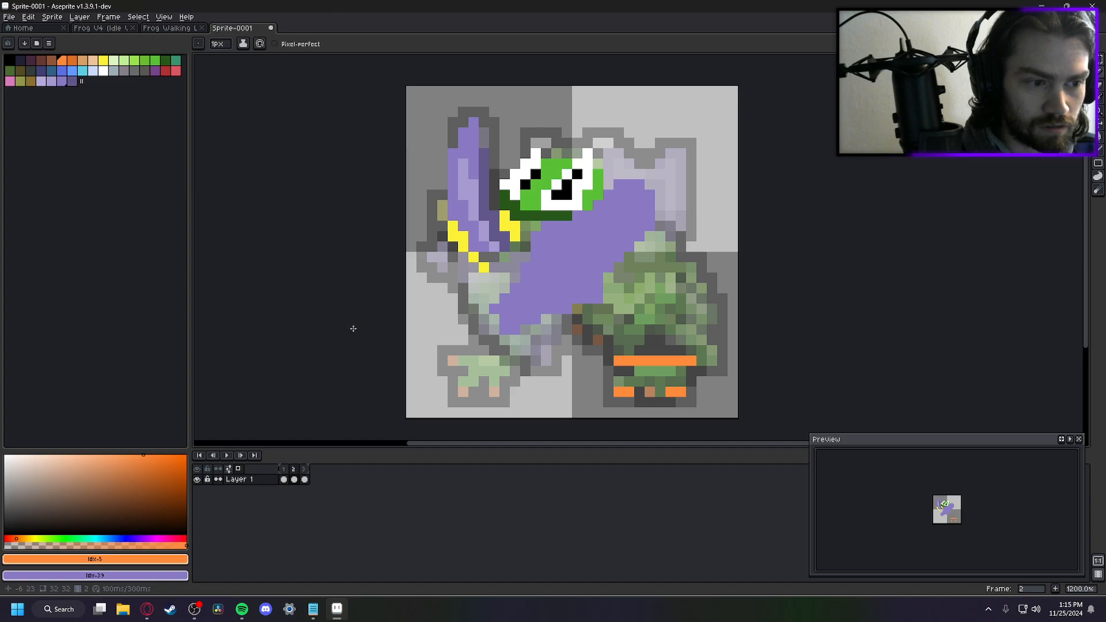
key("Left")
key("Right")
key("Right")
key("Right")
key("Right")
key("Right")
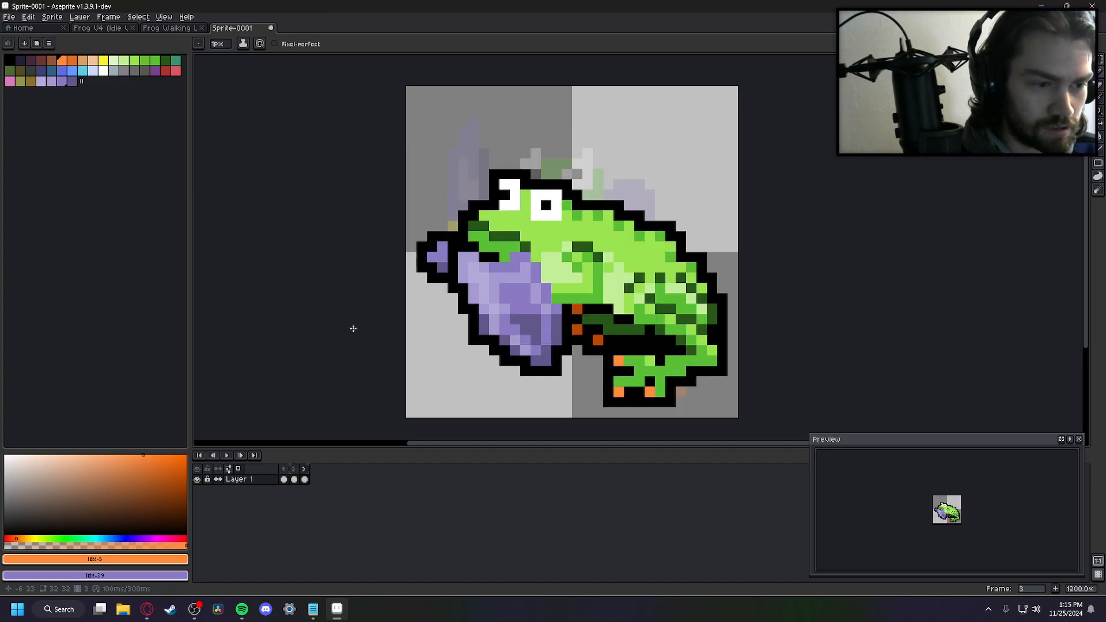
key("Right")
key("Right")
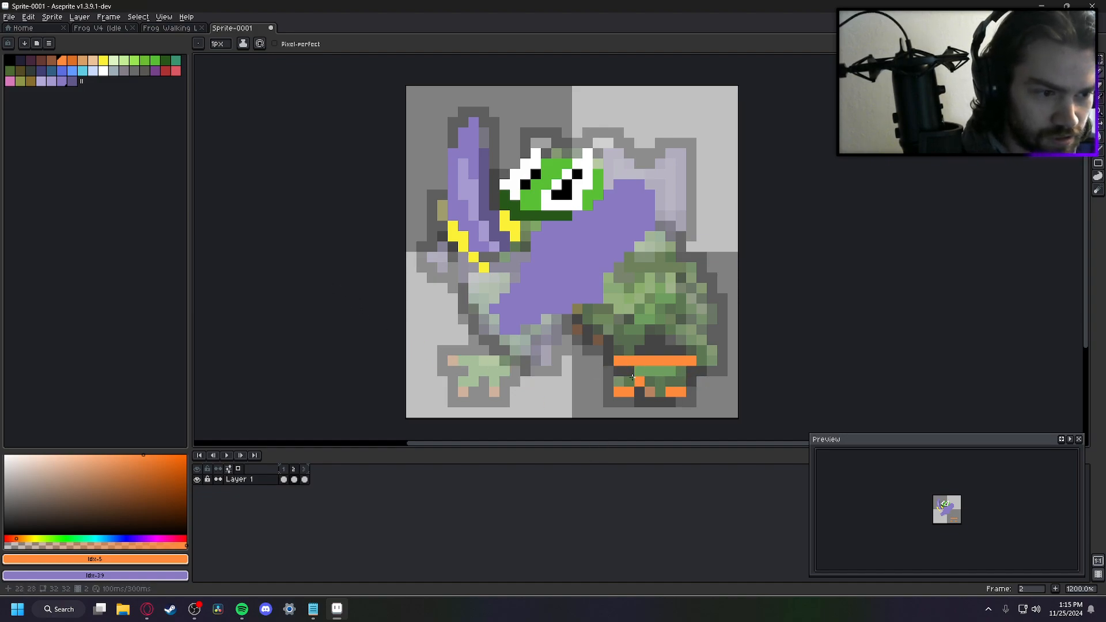
Fill the shield-side foot on frame 2 with light green Idx-11, mid green Idx-14 and dark green Idx-15 between the orange toe strokes
left_click(126, 61)
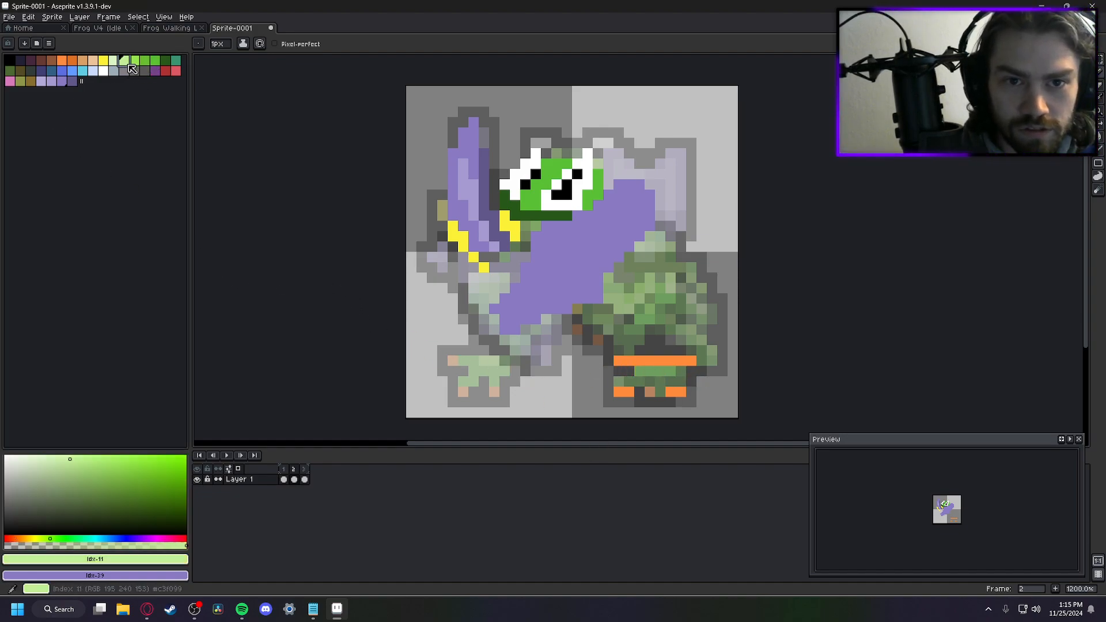
left_click(619, 383)
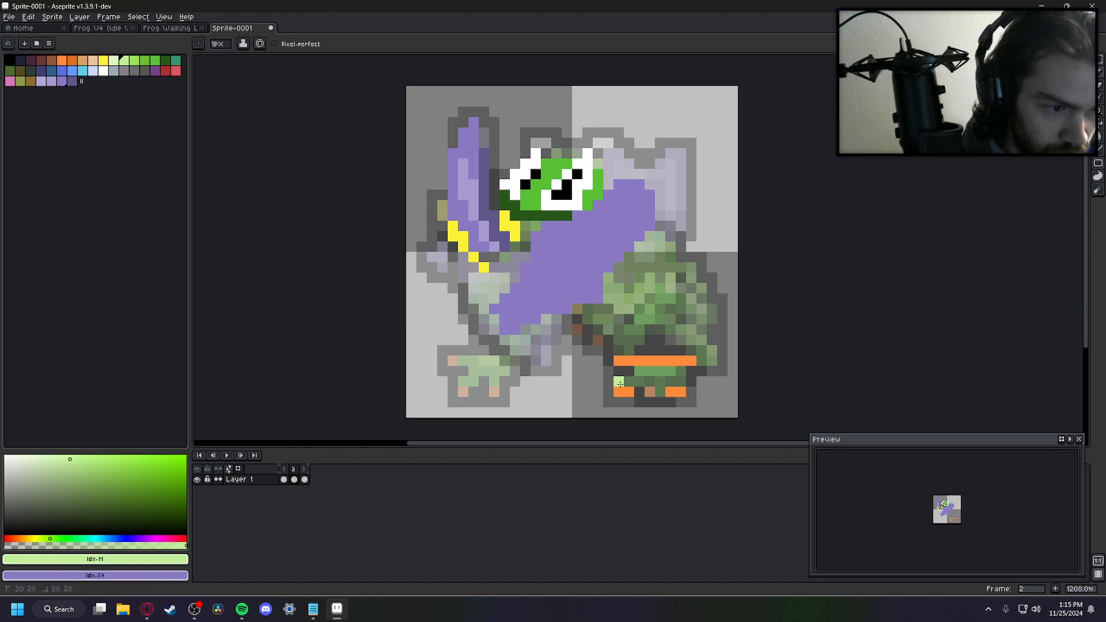
right_click(138, 65)
left_click_drag(638, 372, 668, 372)
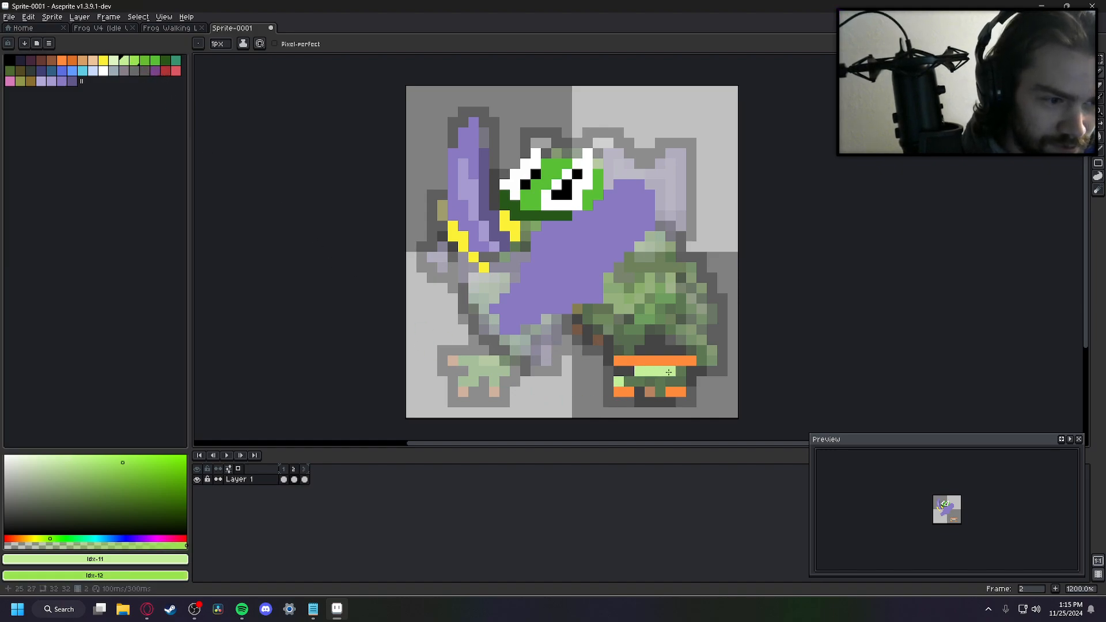
right_click(154, 61)
right_click_drag(660, 382, 660, 393)
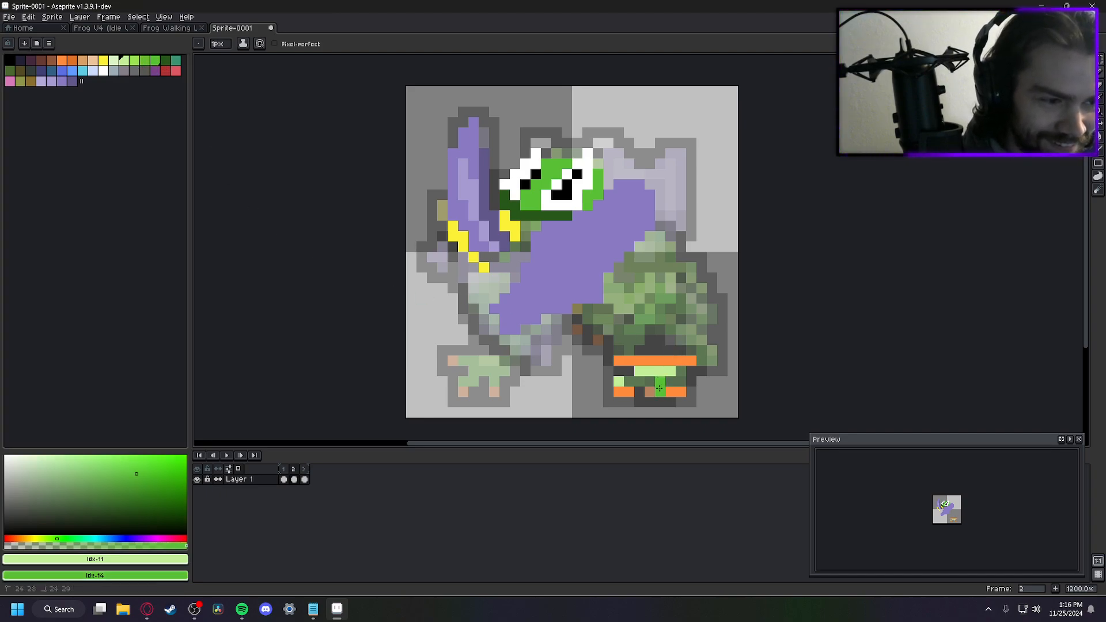
left_click(166, 59)
left_click(626, 392)
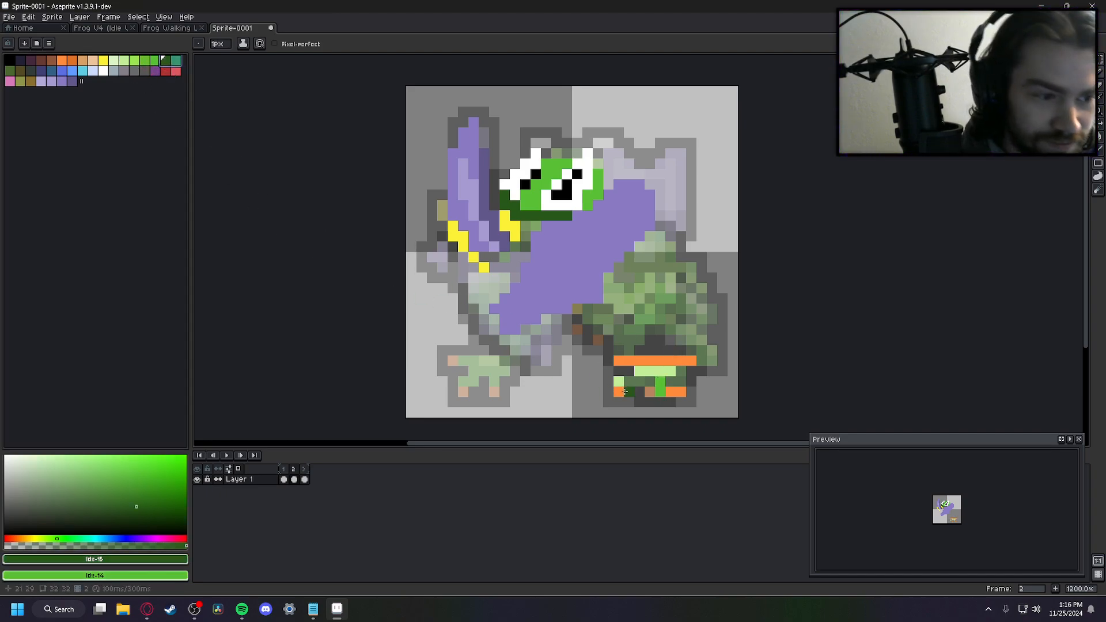
left_click(671, 381)
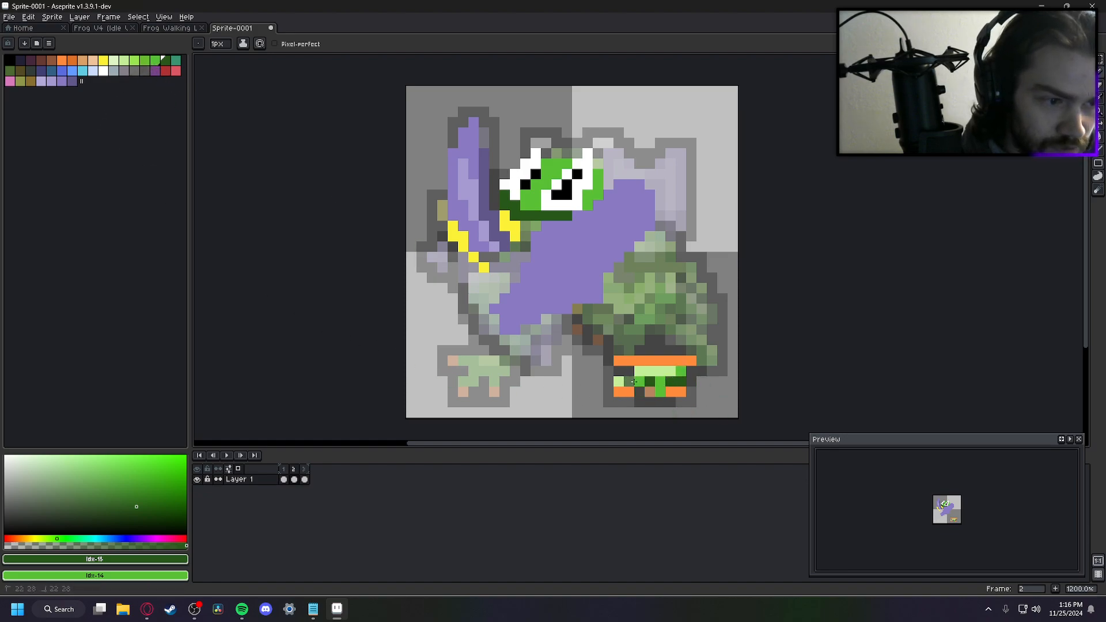
Flip back and forth through the three frames to examine how the coloured foot and the sword read in motion, ending on frame 2
key("Left")
key("Right")
key("Right")
key("Right")
key("Right")
key("Right")
key("Right")
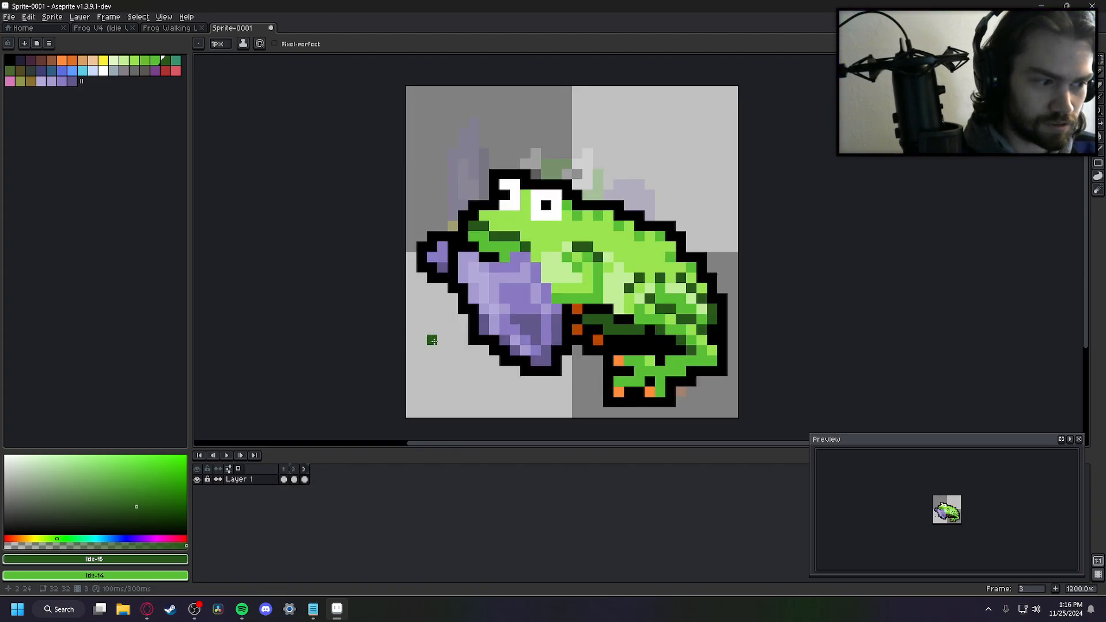
key("Left")
key("Left")
key("Right")
key("Right")
key("Right")
key("Right")
key("Left")
key("Left")
key("Right")
key("Right")
key("Left")
key("Left")
key("Right")
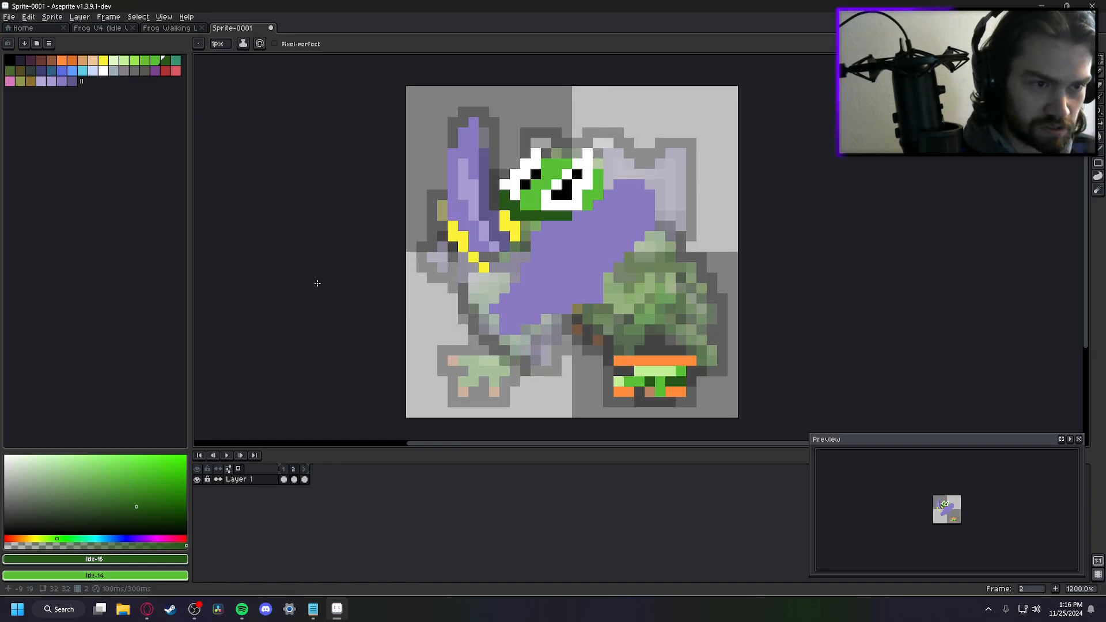
key("Left")
key("Left")
key("Right")
key("Left")
key("Right")
key("Right")
key("Right")
key("Right")
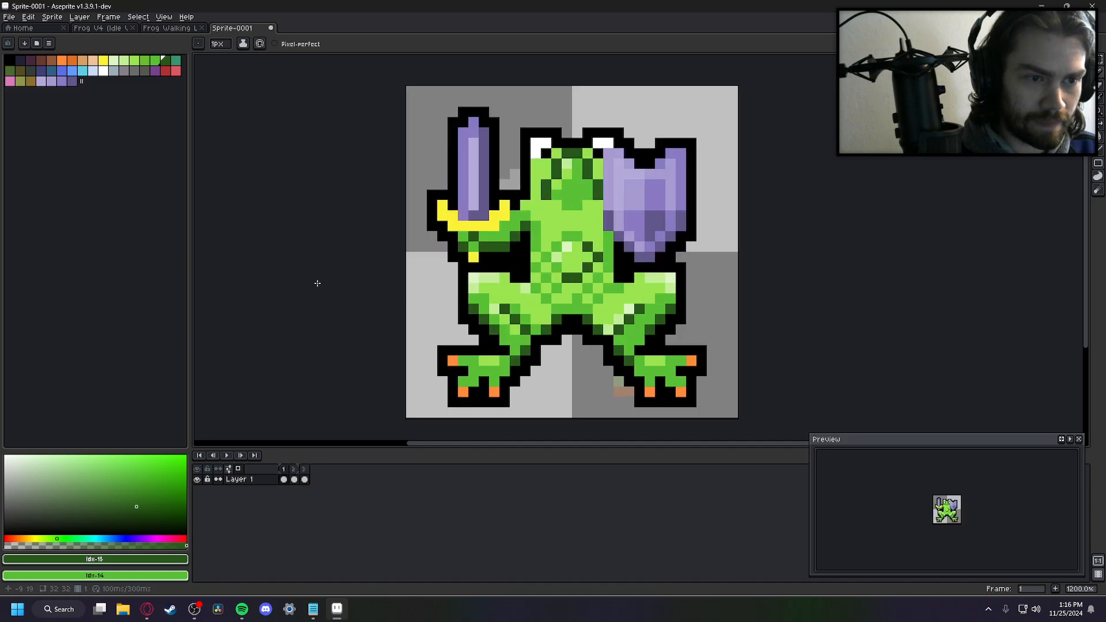
key("Left")
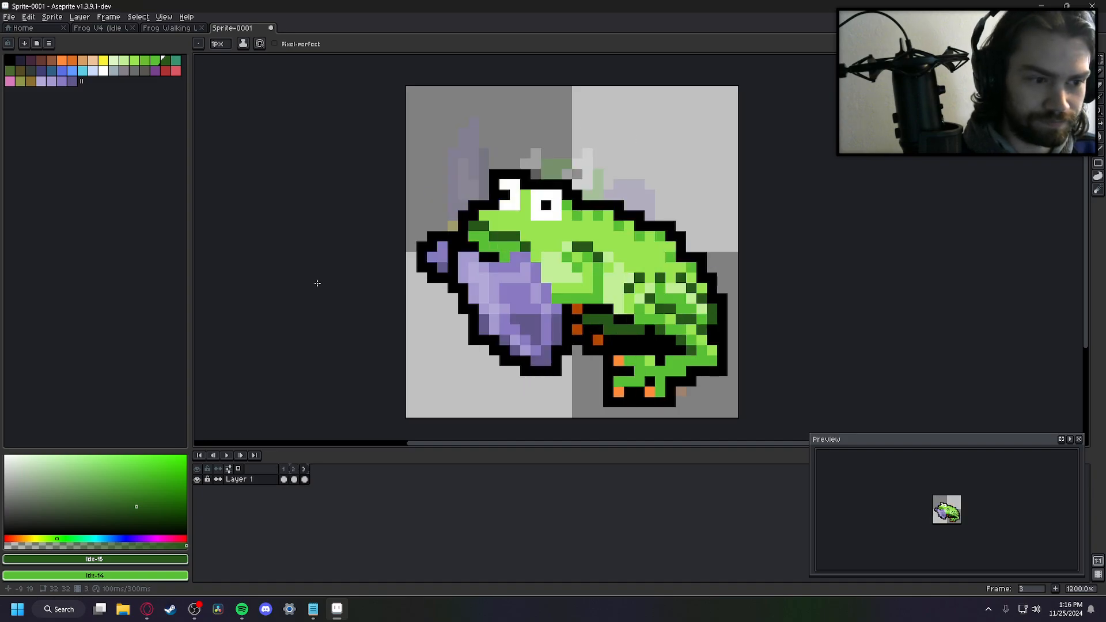
key("Right")
key("Right")
key("Left")
key("Right")
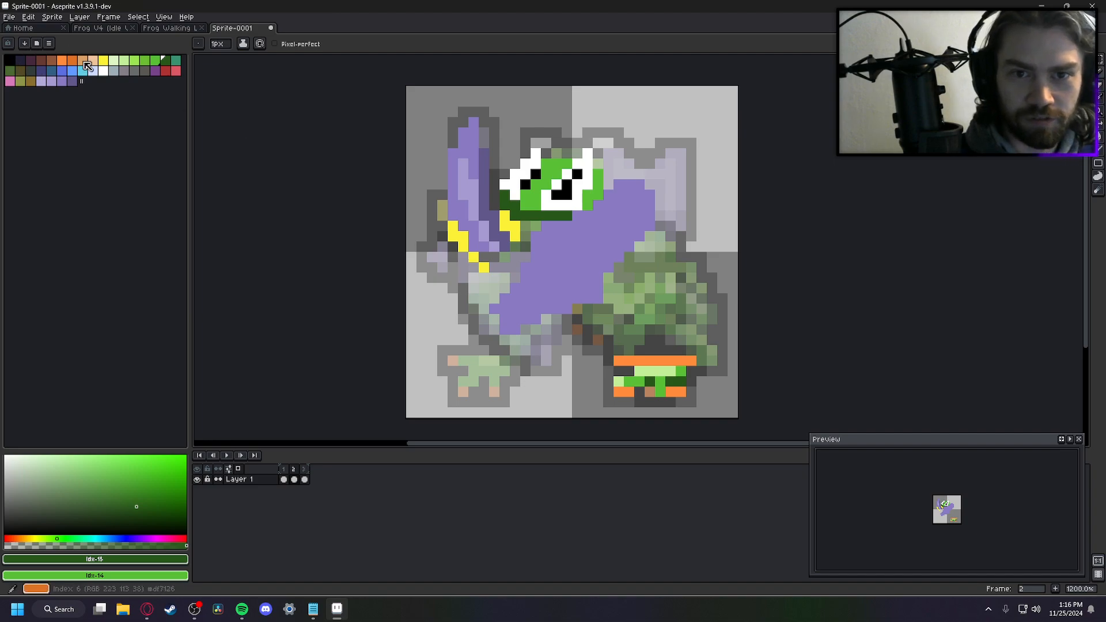
Move the crossguard's lowest yellow pixel up one row on frame 2 so it continues the guard beneath the blade
key("m")
mouse_move(469, 263)
left_mouse_down()
mouse_move(488, 271)
mouse_move(482, 261)
left_mouse_up()
left_click(442, 298)
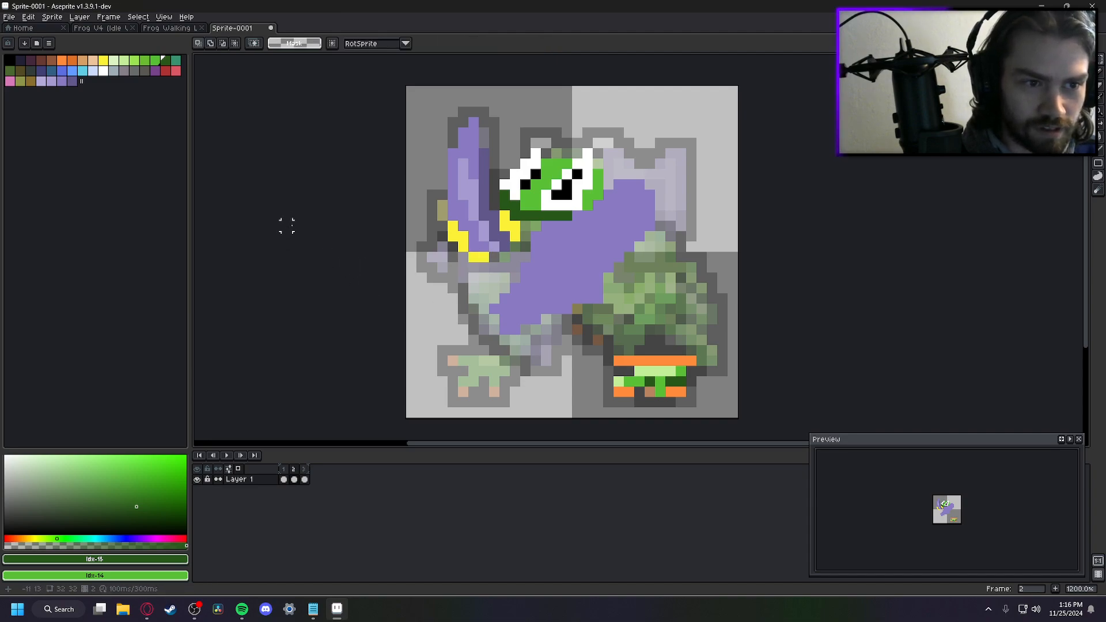
Reshade the sword blade on frame 2 with dark purple Idx-40 on the edge facing the head and light purple Idx-38 along the centre
left_click(52, 81)
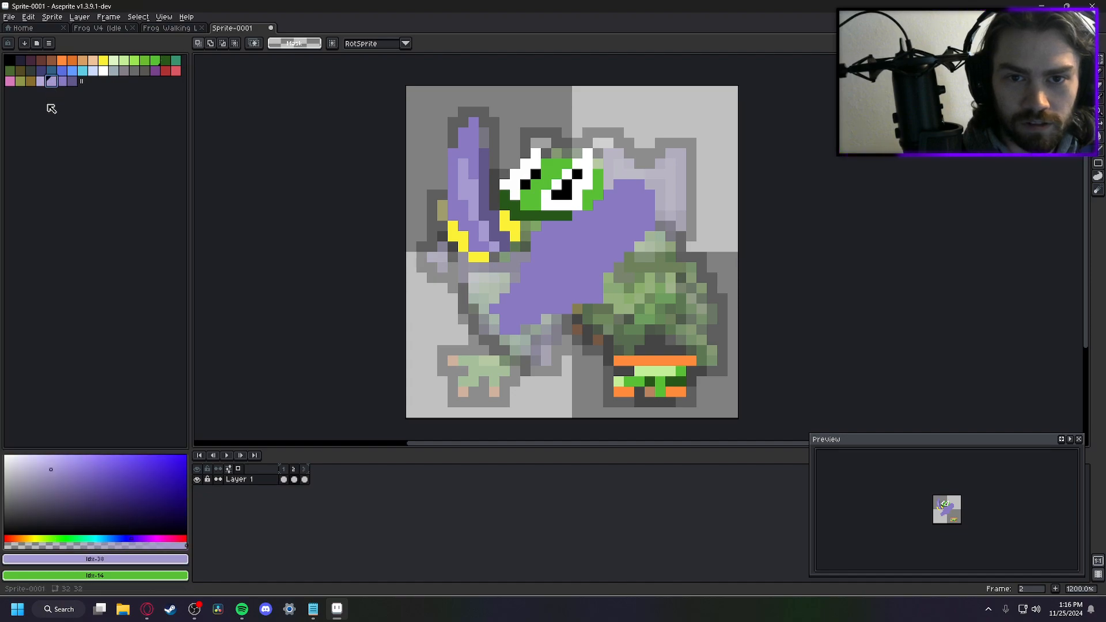
key("b")
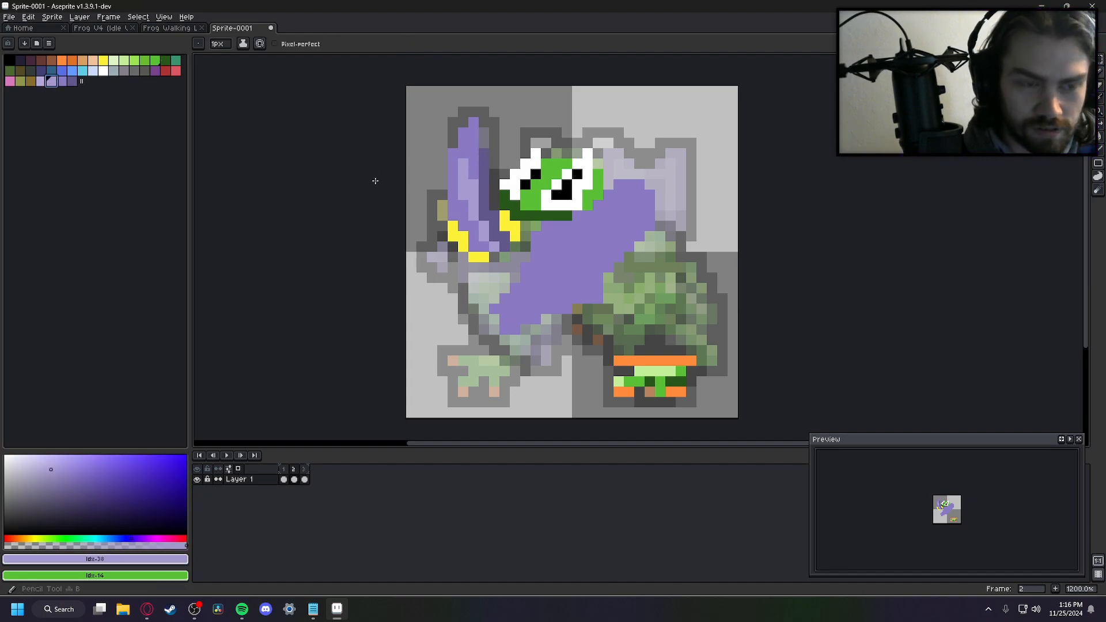
left_click(72, 81)
left_click(474, 172)
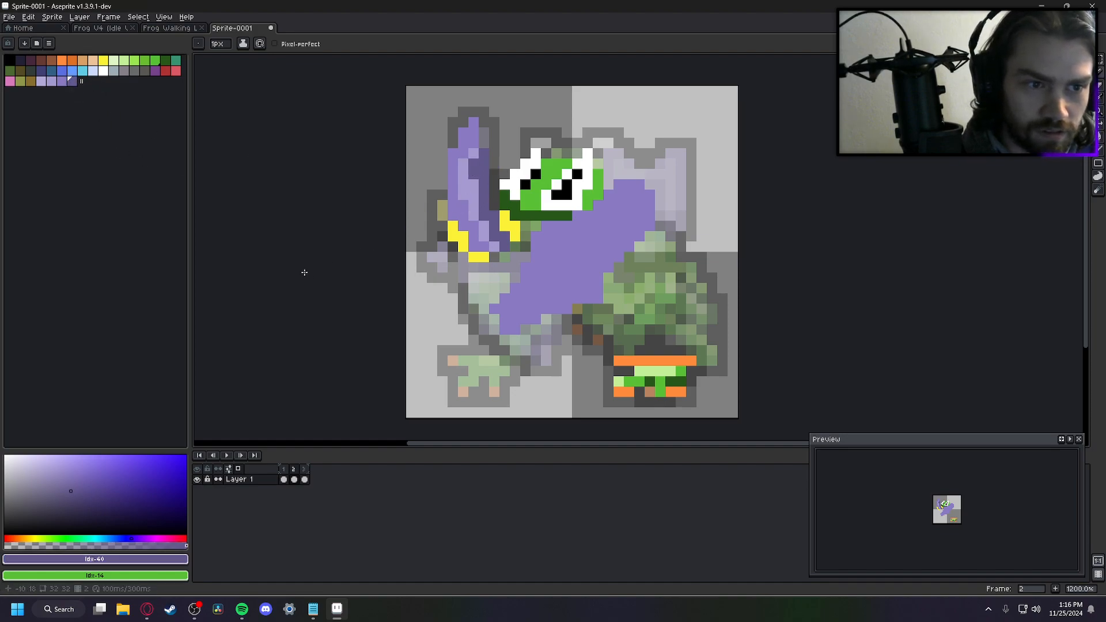
right_click(463, 205)
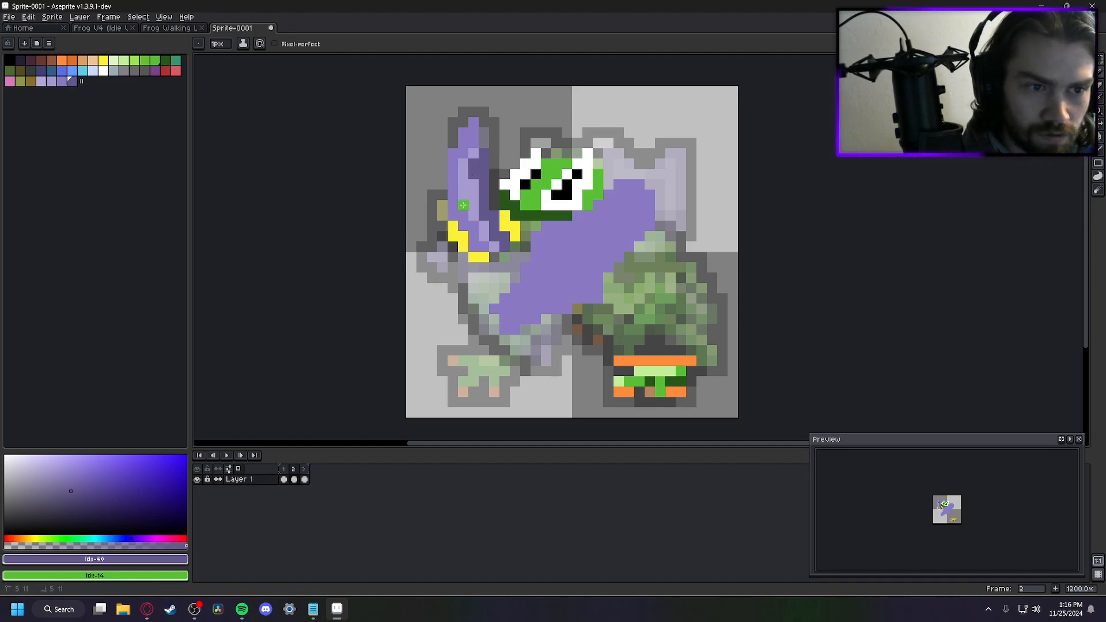
right_click(51, 81)
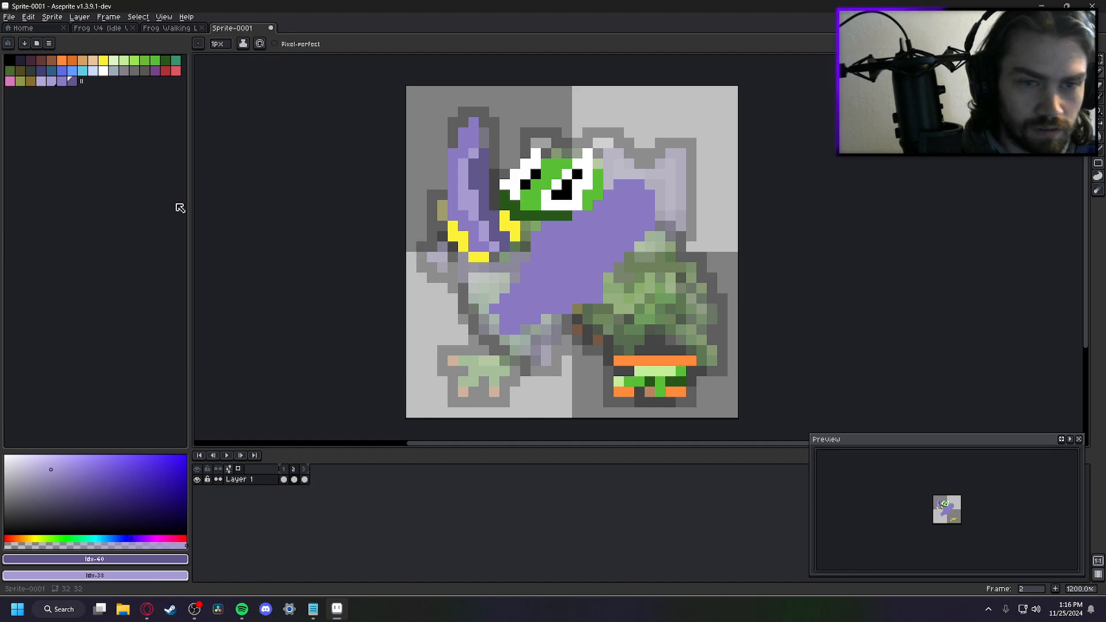
Extend the crossguard's outer end upward with yellow Idx-9 on frame 2 and compare it with frame 1
left_click(103, 60)
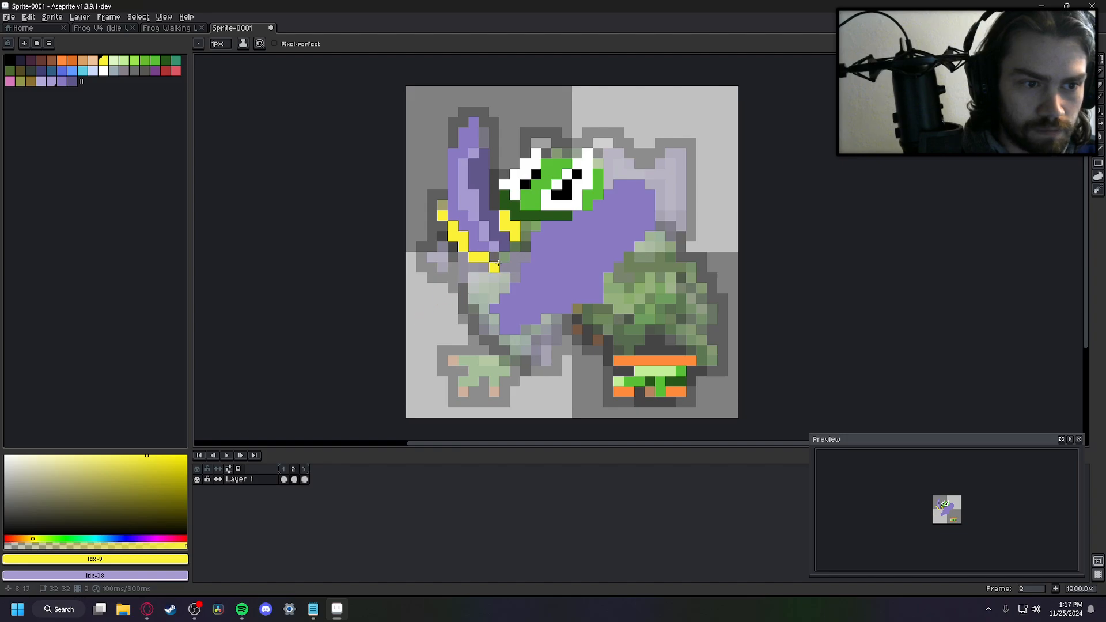
key("Left")
key("Right")
key("Left")
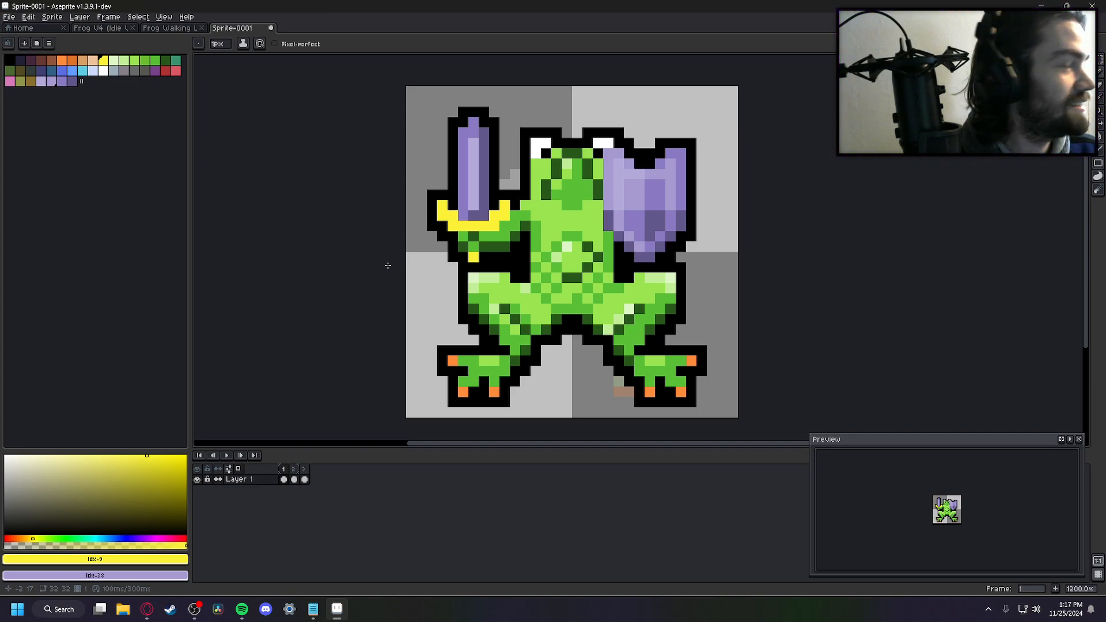
key("Right")
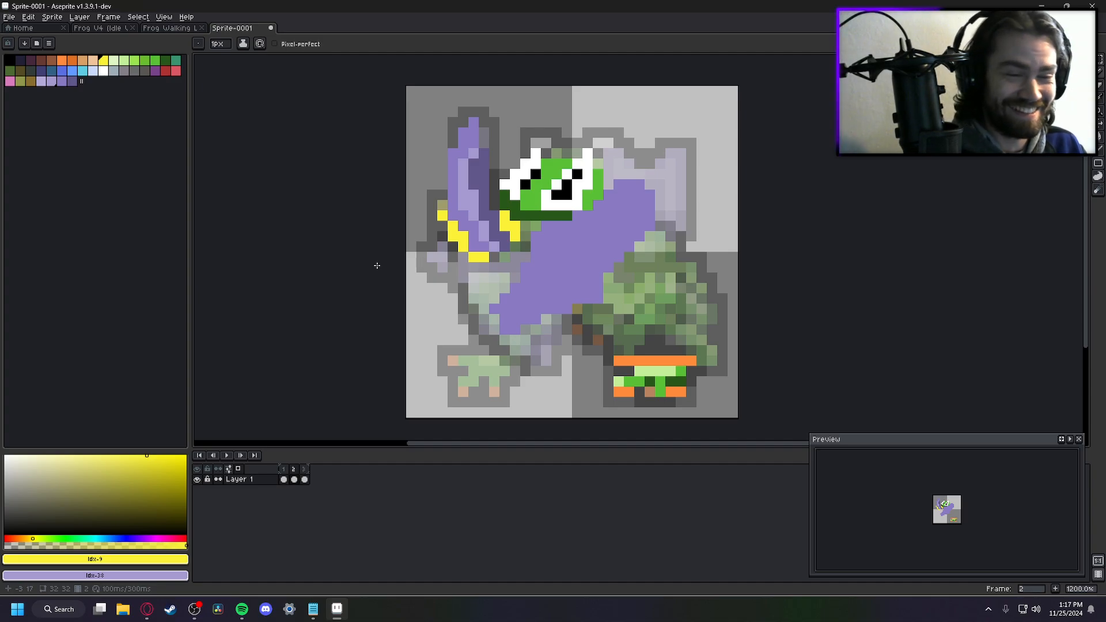
Flip repeatedly through the frames to check the sword and crossguard's movement between the poses, ending on frame 2
key("Left")
key("Right")
key("Right")
key("Left")
key("Left")
key("Right")
key("Right")
key("Left")
key("Left")
key("Right")
key("Right")
key("Left")
key("Left")
key("Left")
key("Right")
key("Right")
key("Right")
key("Left")
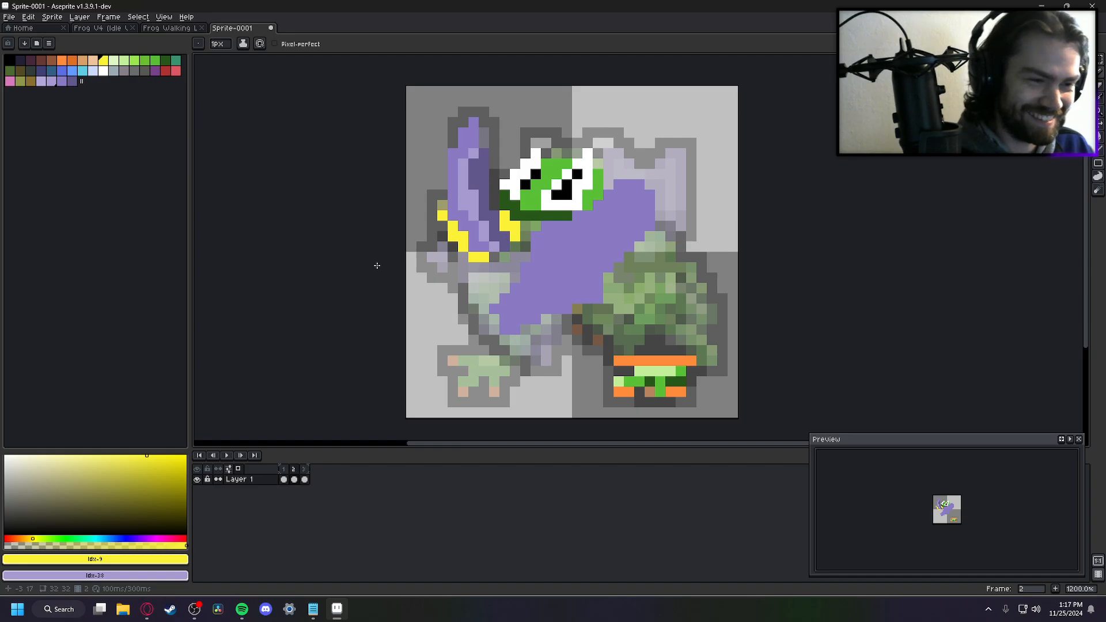
key("Left")
key("Right")
key("Right")
key("Right")
key("Right")
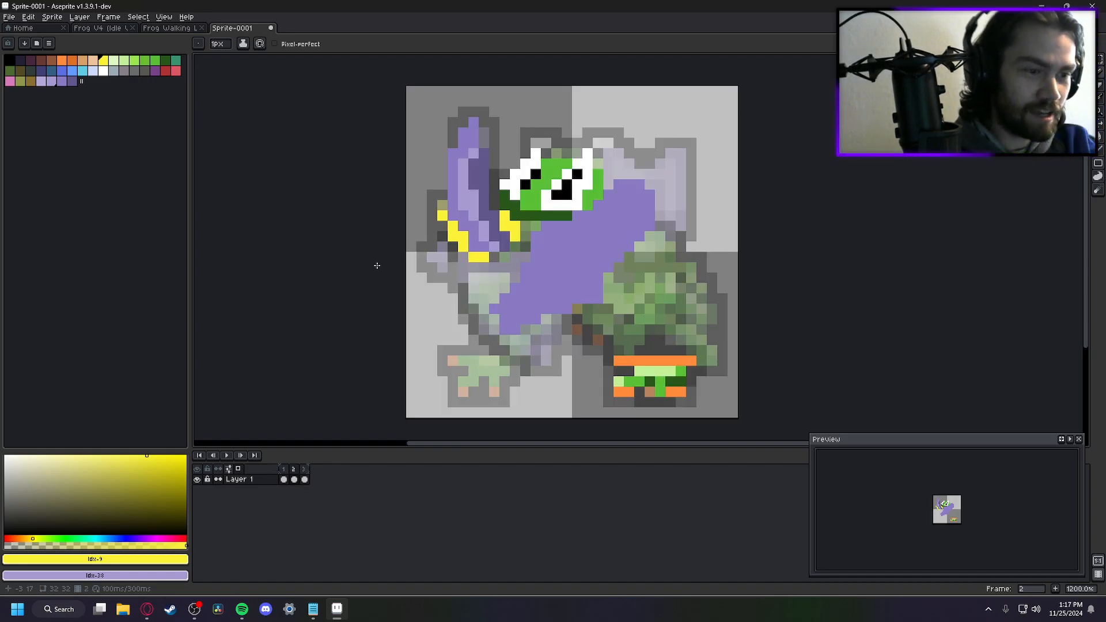
key("Right")
key("Right")
key("Right")
key("Right")
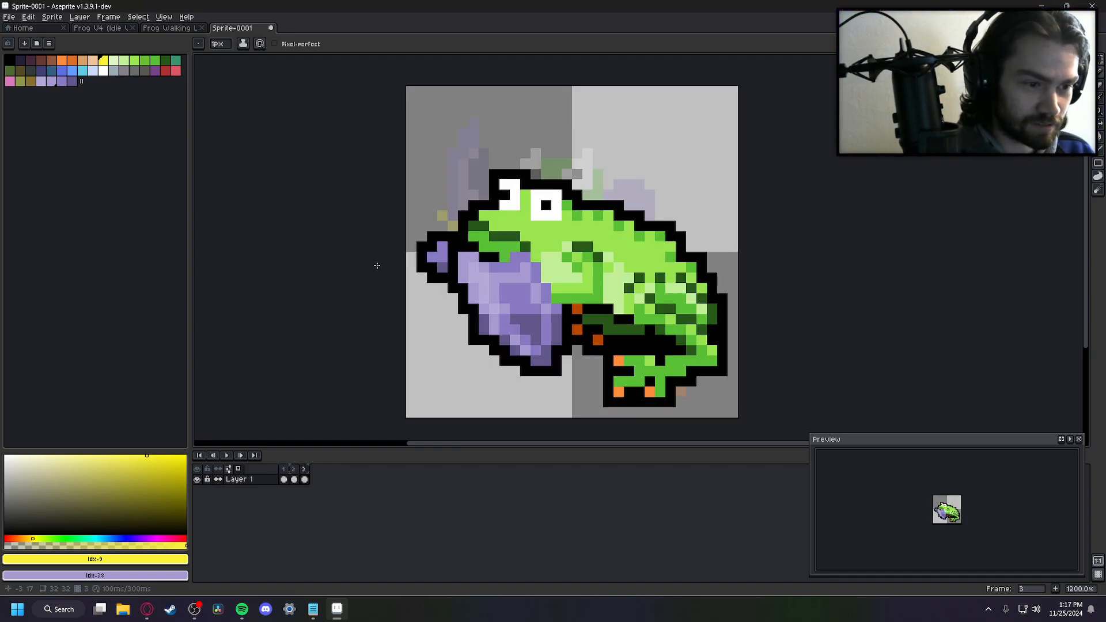
key("Left")
key("Left")
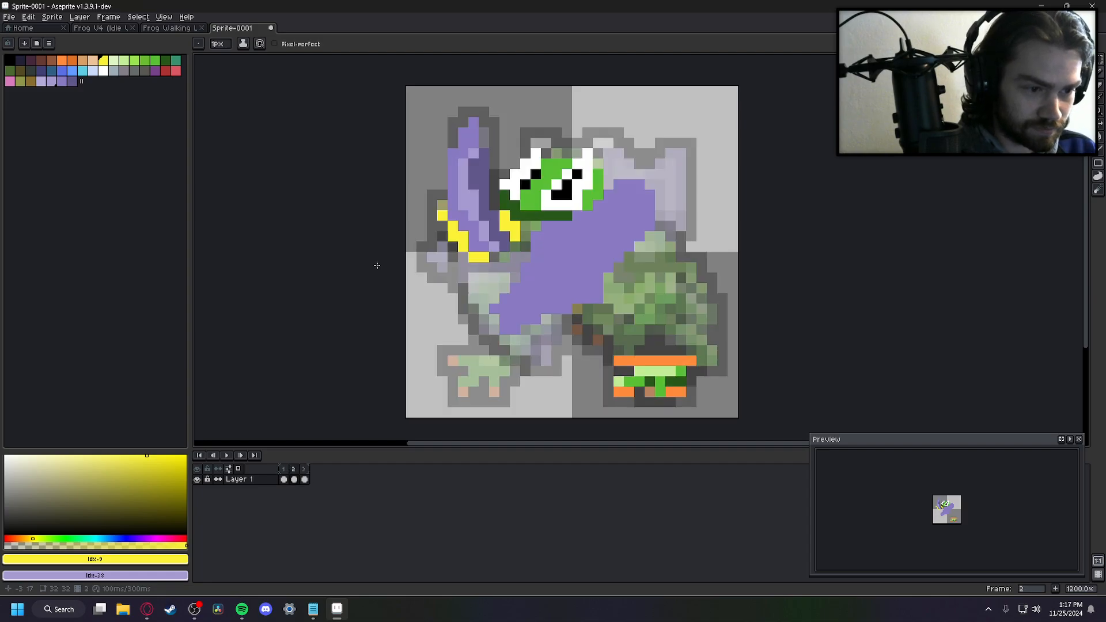
key("Right")
key("Right")
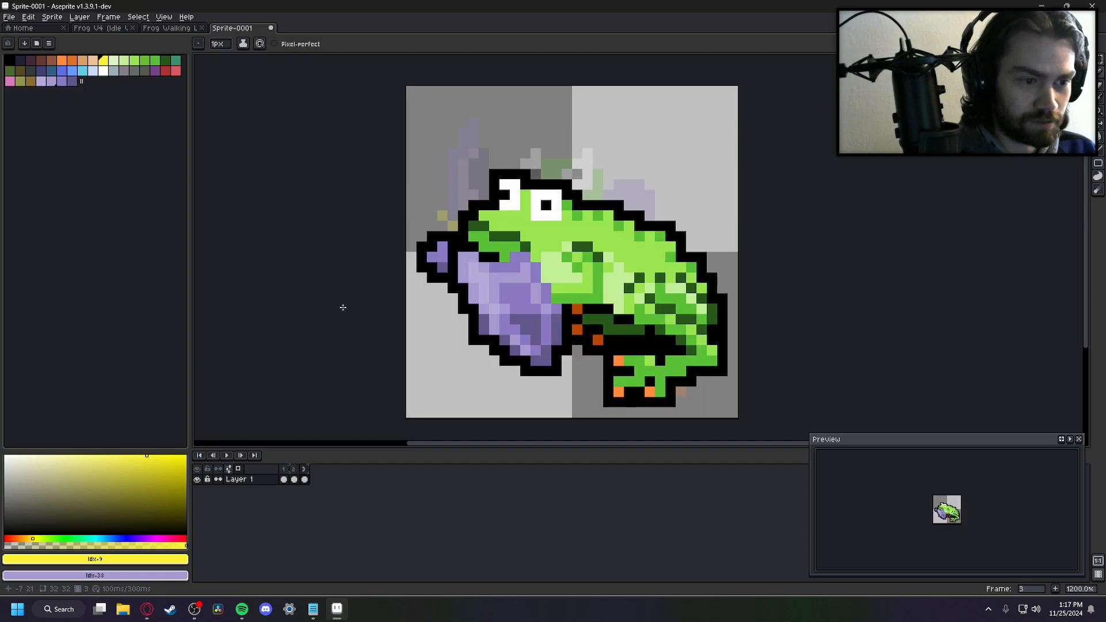
key("Left")
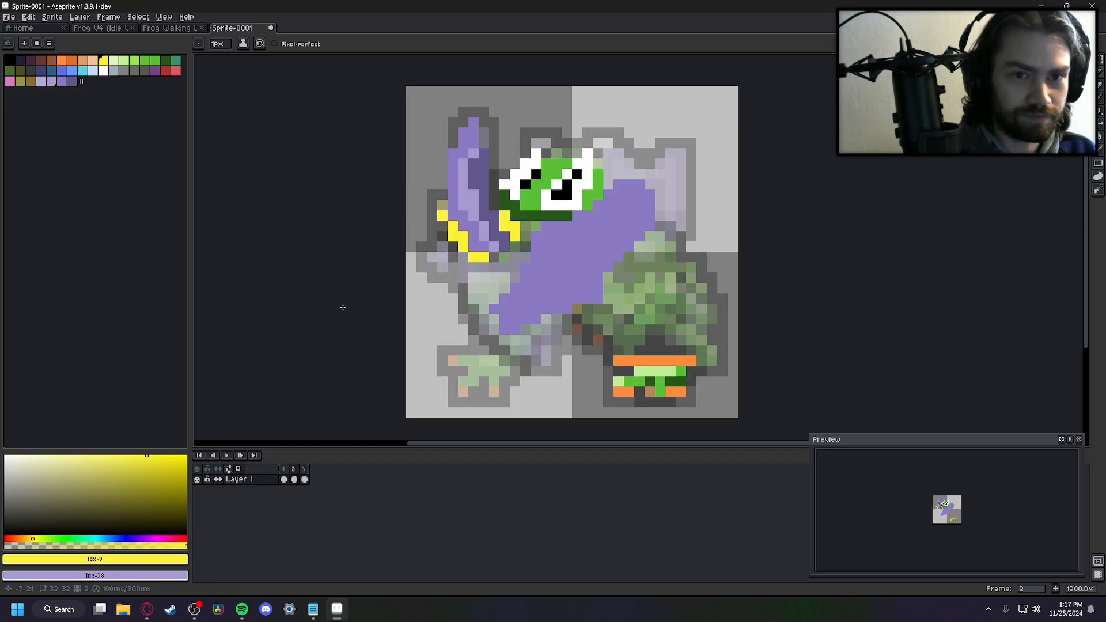
Paint the shield-side foot's middle lower toe orange Idx-5 and retouch the larger eye on frame 2 with green Idx-14 and white Idx-26
left_click(66, 62)
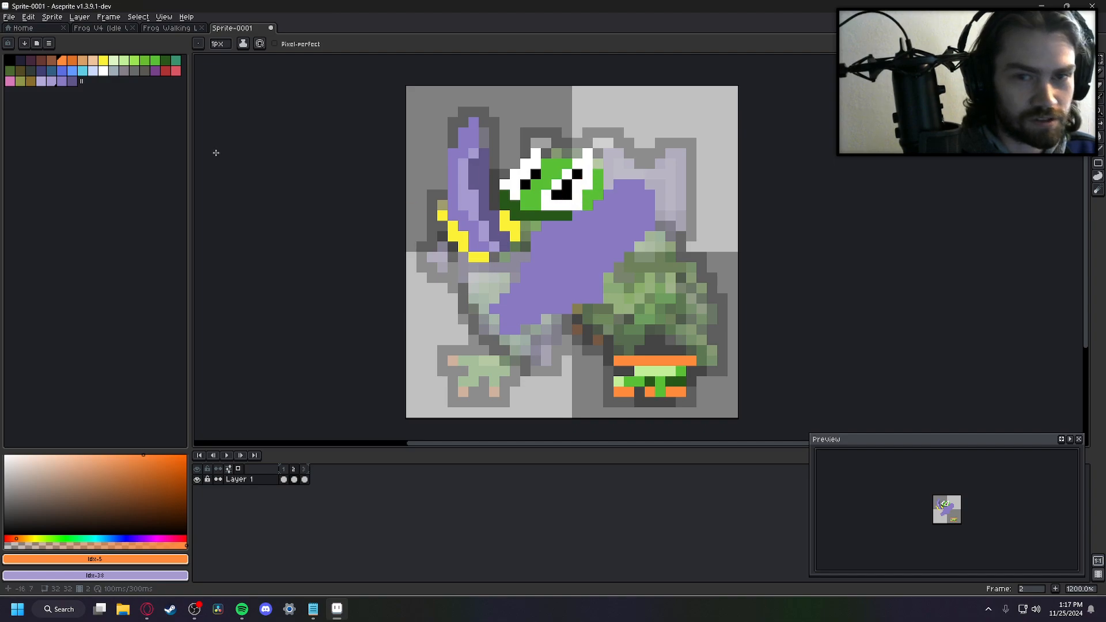
left_click(571, 206, "alt")
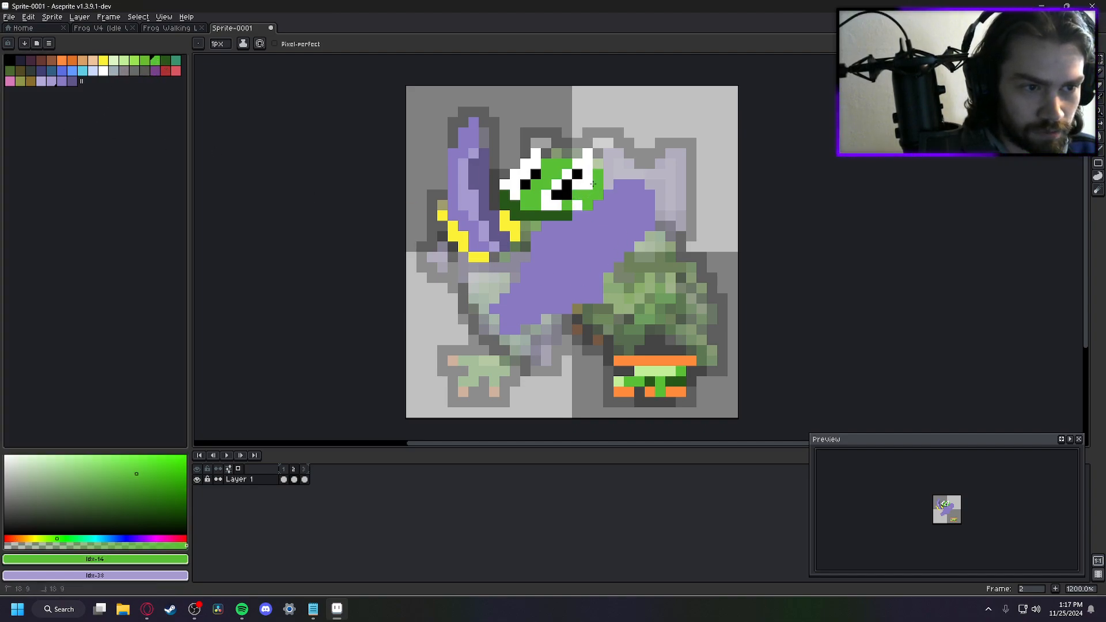
left_click(493, 267)
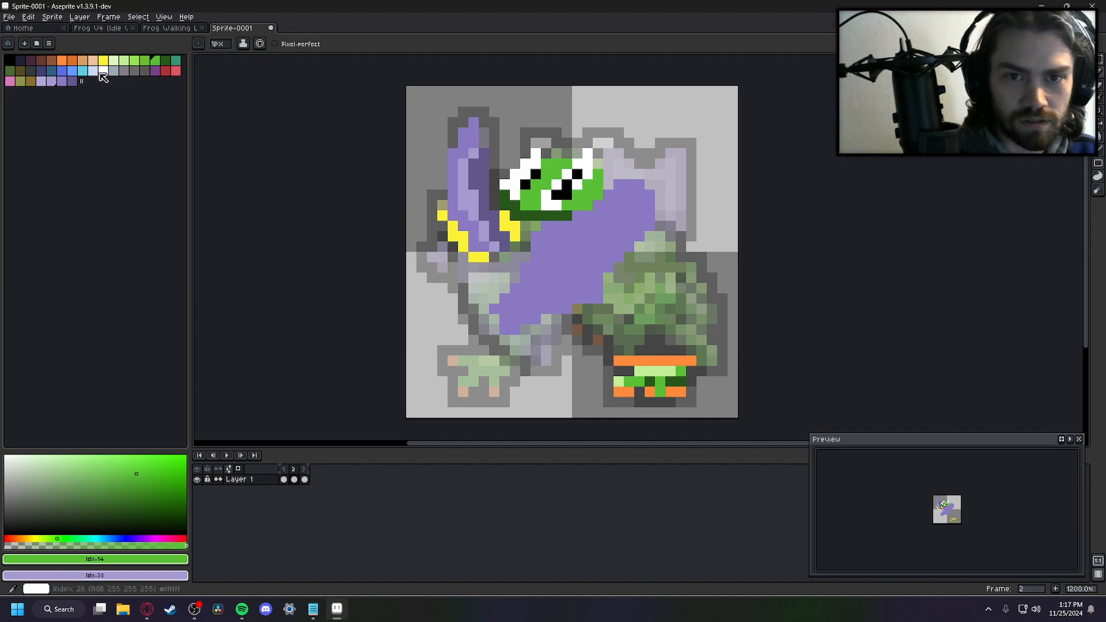
left_click(551, 201, "alt")
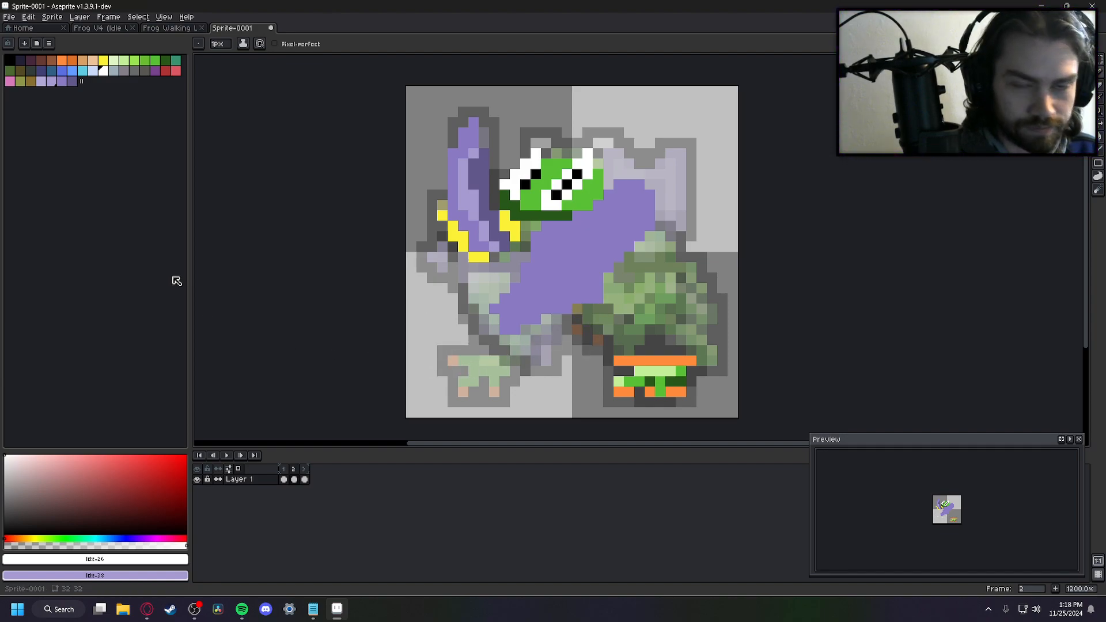
Paint the sword-side foot's three toes in orange Idx-5 and the four fingertip pixels below the purple shield in darker orange Idx-6
left_click(62, 60)
left_click(453, 360)
left_click(484, 360)
left_click(577, 308)
left_click(576, 329)
left_click(494, 392)
left_click(598, 340)
left_click(547, 338)
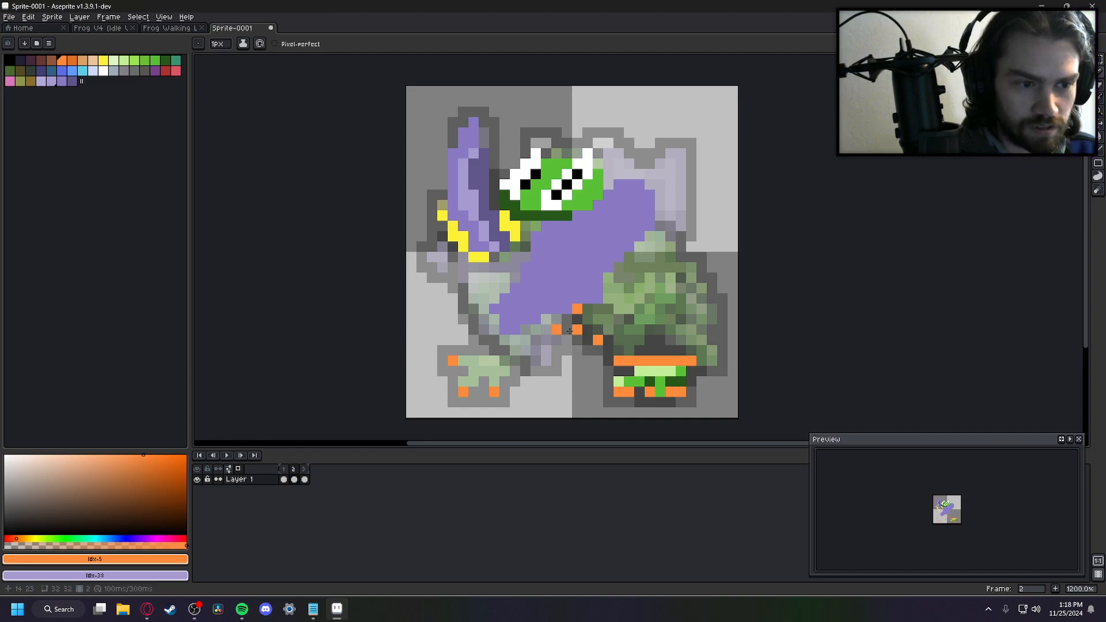
left_click(72, 61)
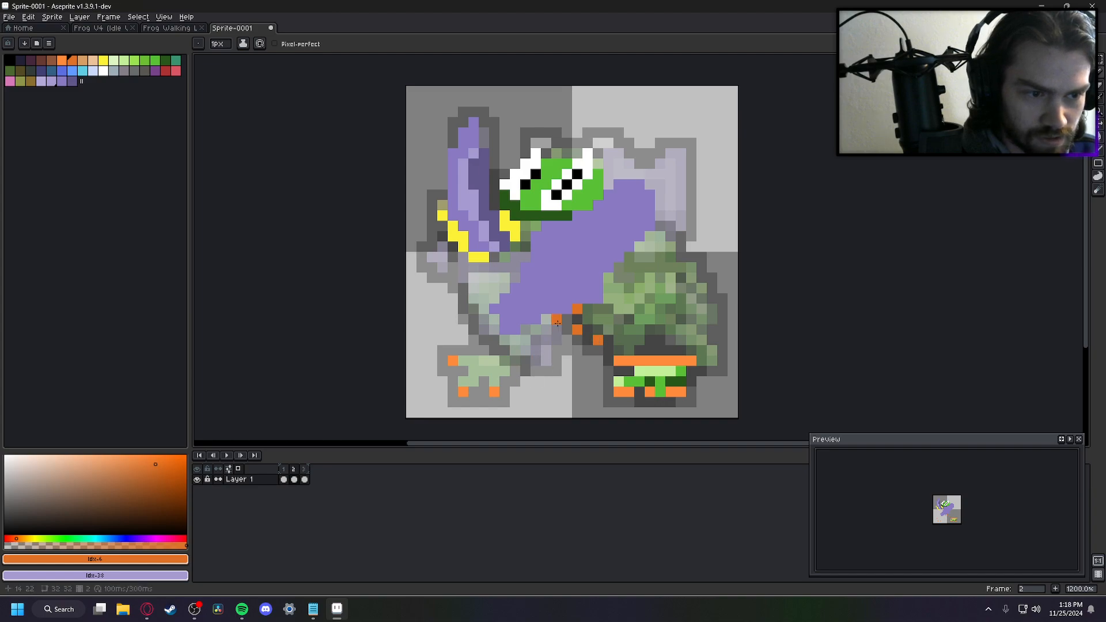
Set the secondary colour to orange Idx-5 and dot the upper toe streak from the sword-side foot toward the fingertips below the shield
right_click(62, 60)
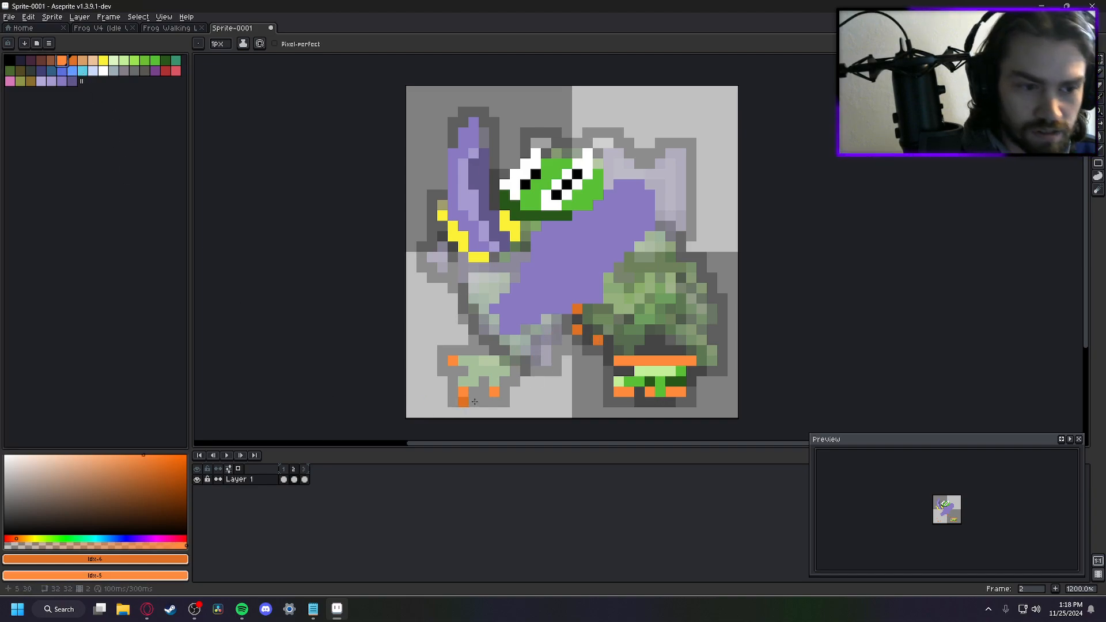
left_click(473, 360)
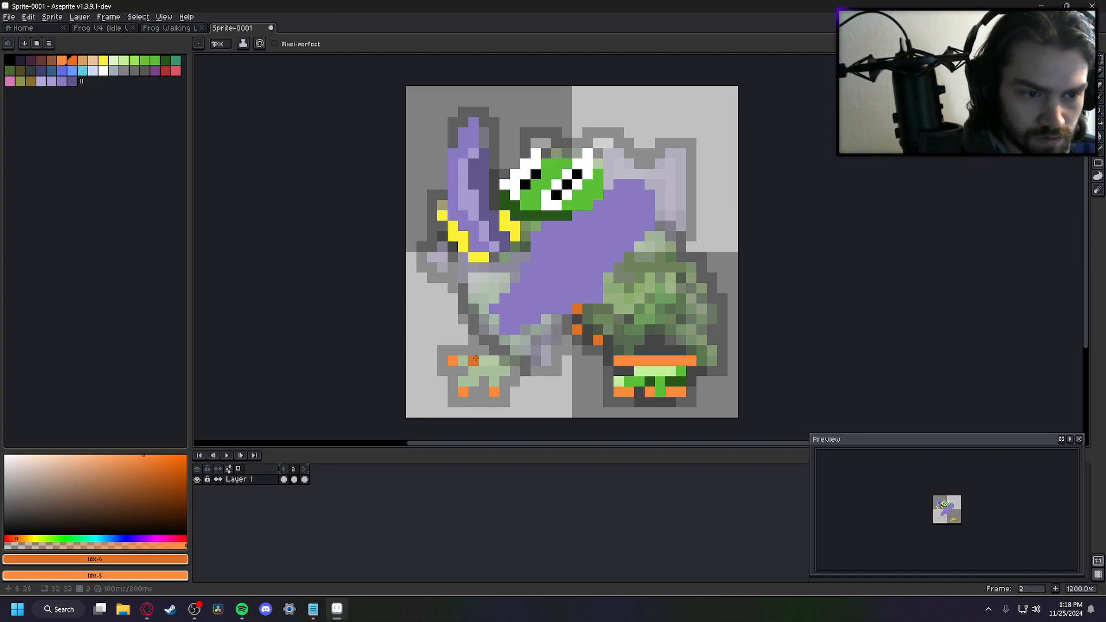
left_click_drag(498, 349, 515, 338)
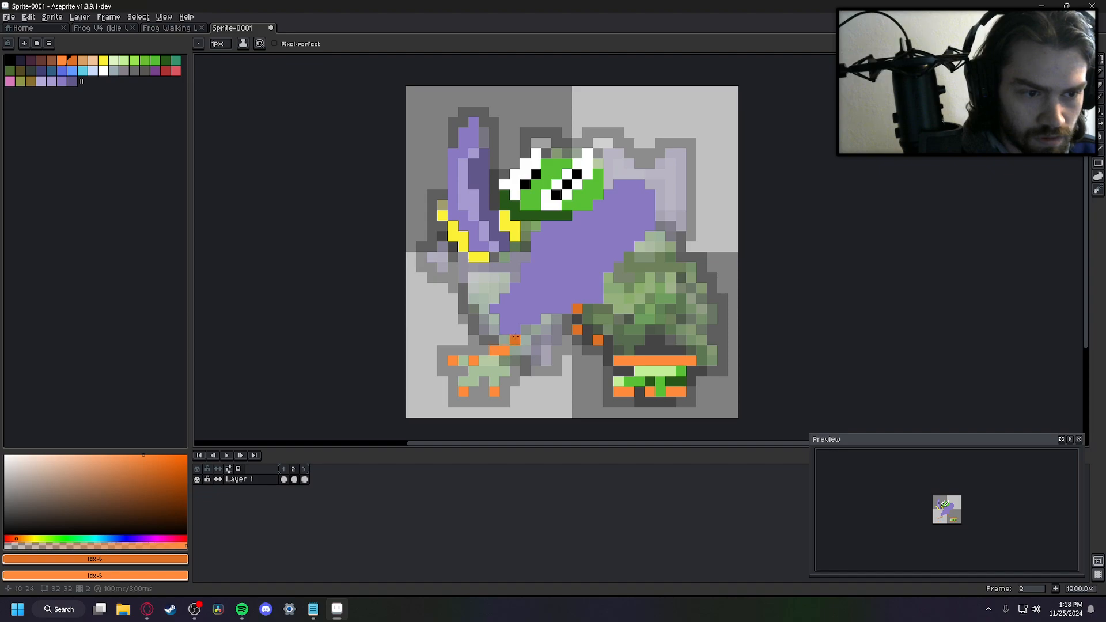
key("ctrl+z")
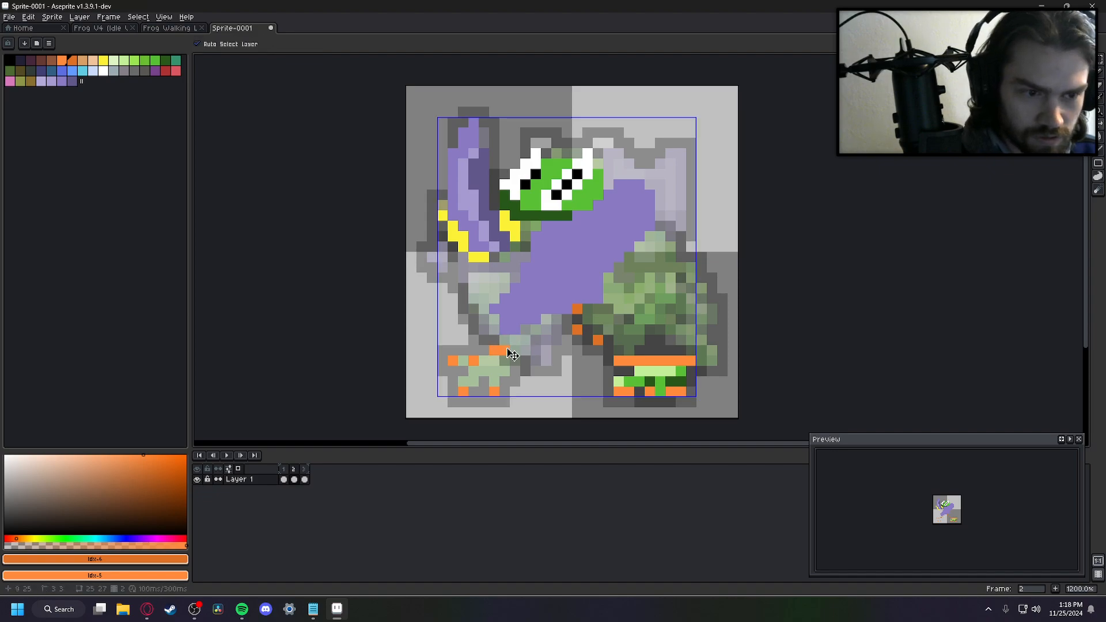
left_click(515, 339)
right_click(515, 338)
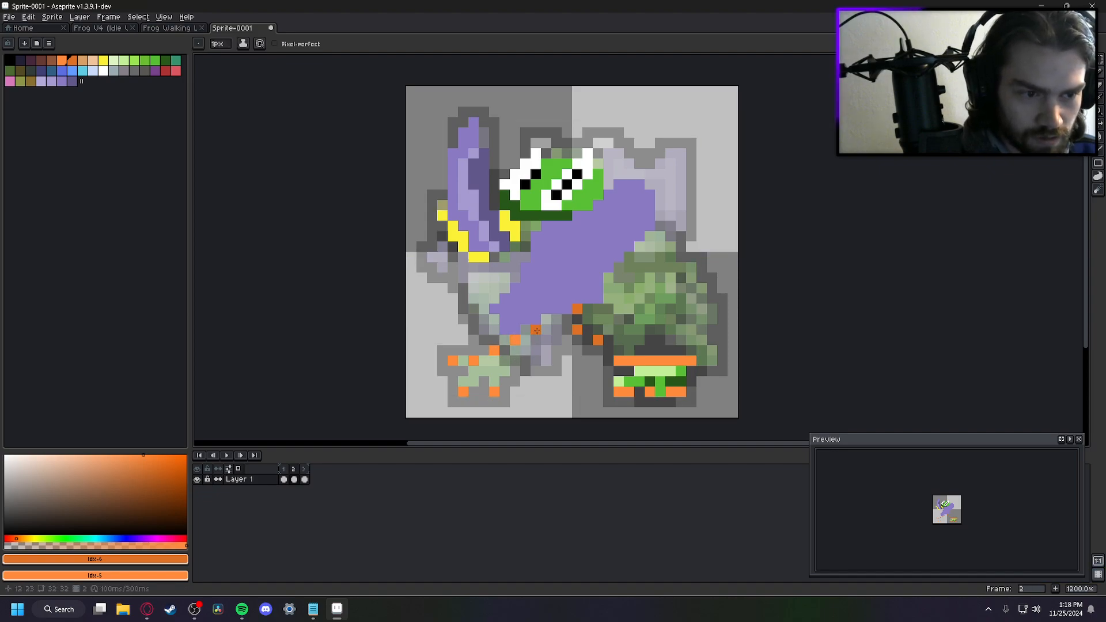
left_click(535, 329)
left_click(556, 318)
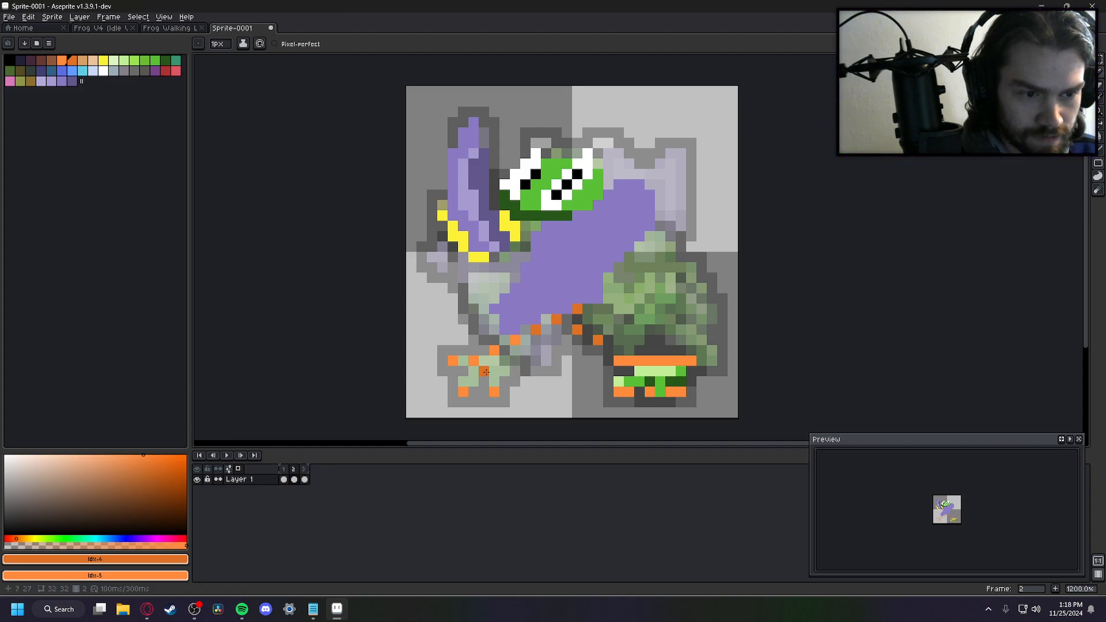
Dot a second toe streak below the first in orange Idx-5 and Idx-6, and erase the stray orange pixel above the sword-side foot
left_click(505, 361)
left_click(536, 350)
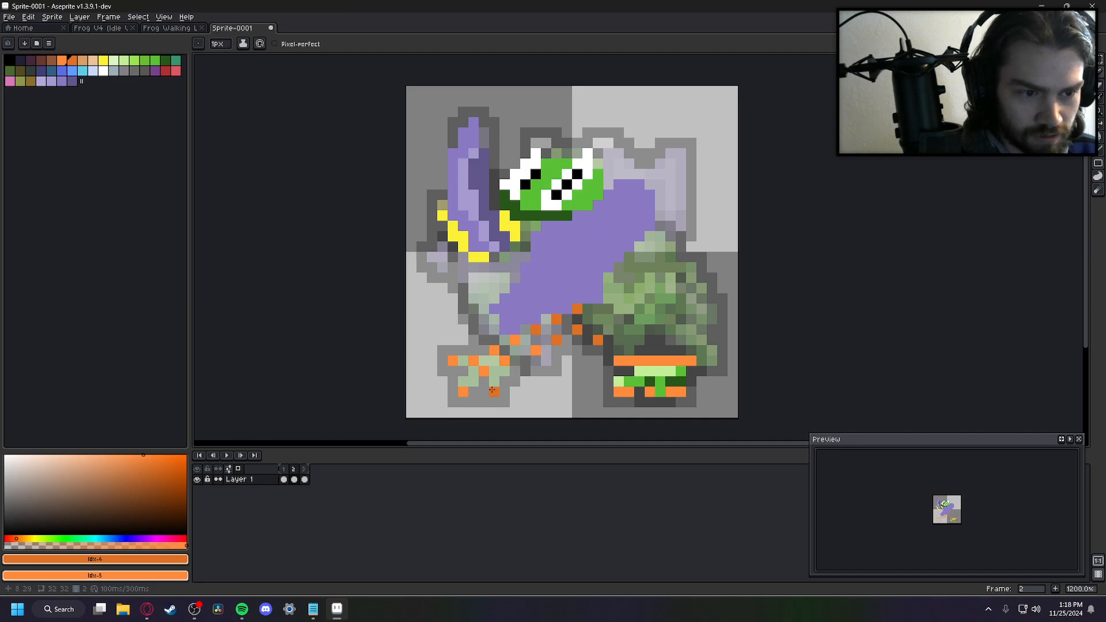
left_click(505, 348)
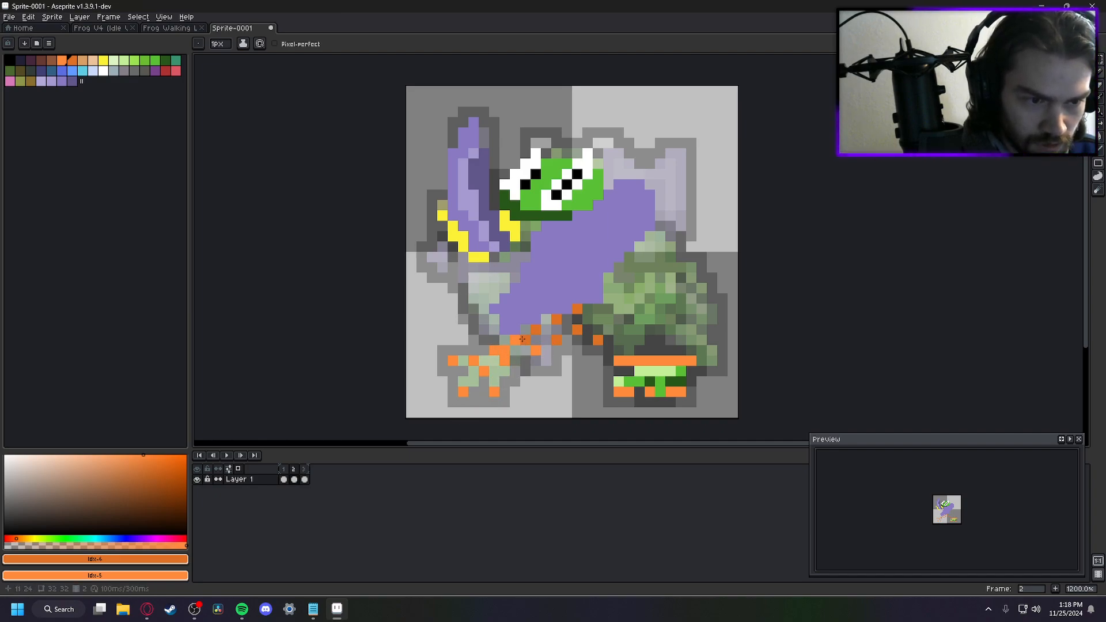
left_click(525, 330)
left_click(511, 363)
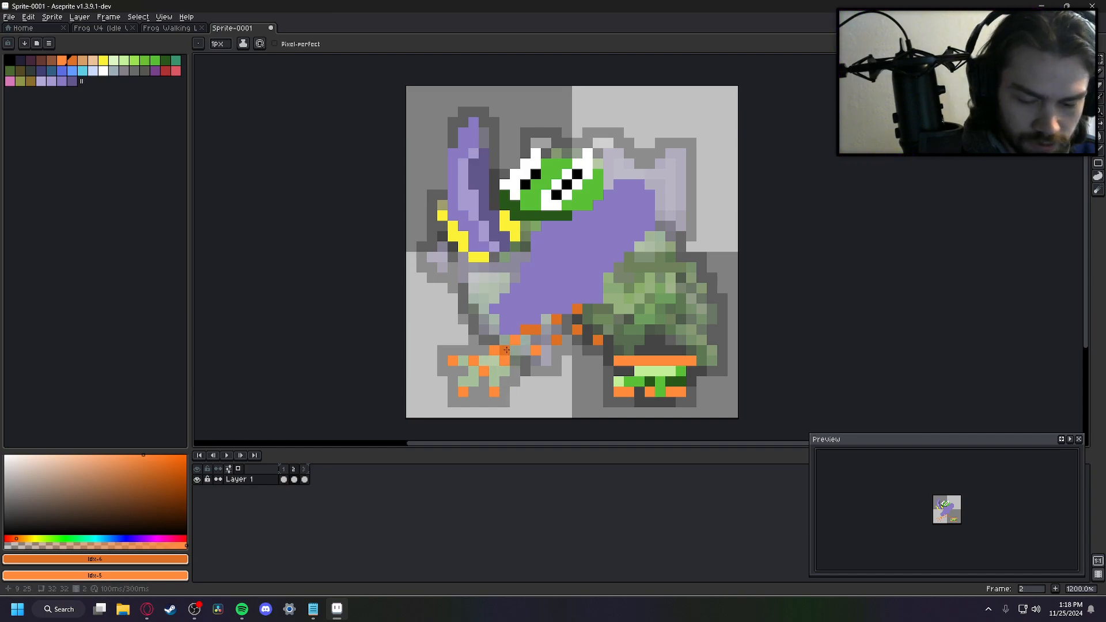
key("e")
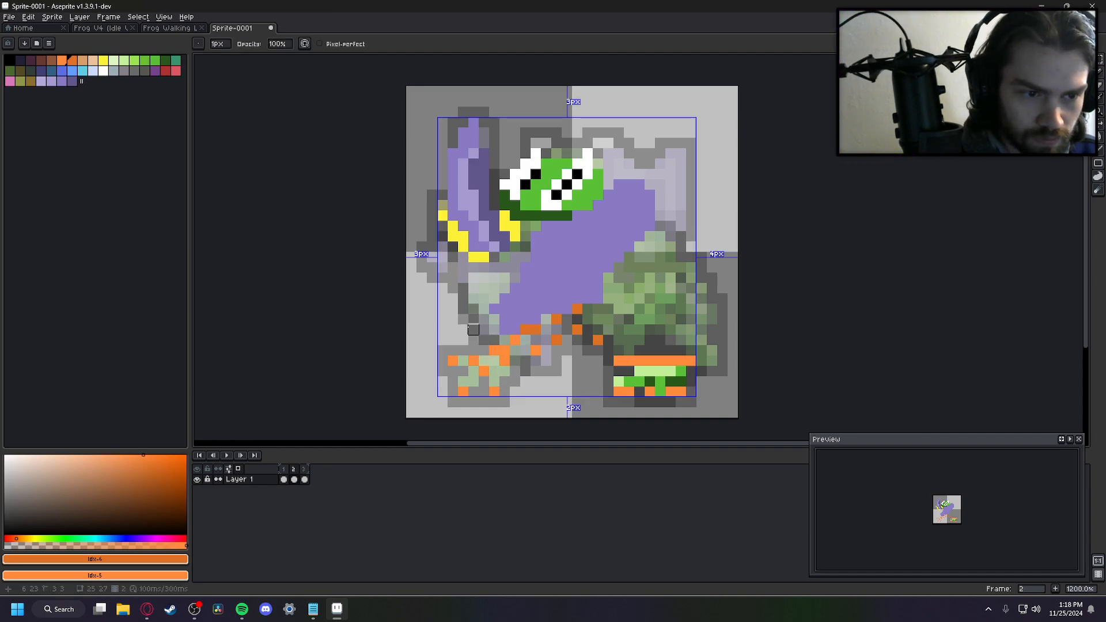
left_click(503, 350)
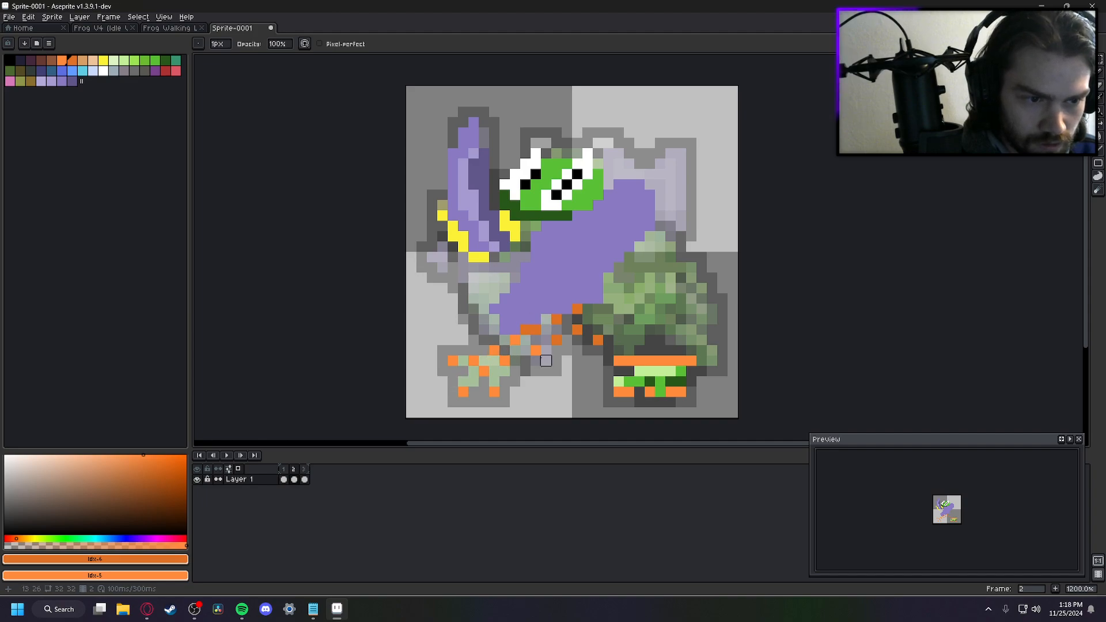
Extend the middle streak and add a lower streak of orange Idx-5 and Idx-6 pixels from the sword-side toes toward the fingertips
key("b")
left_click(547, 362)
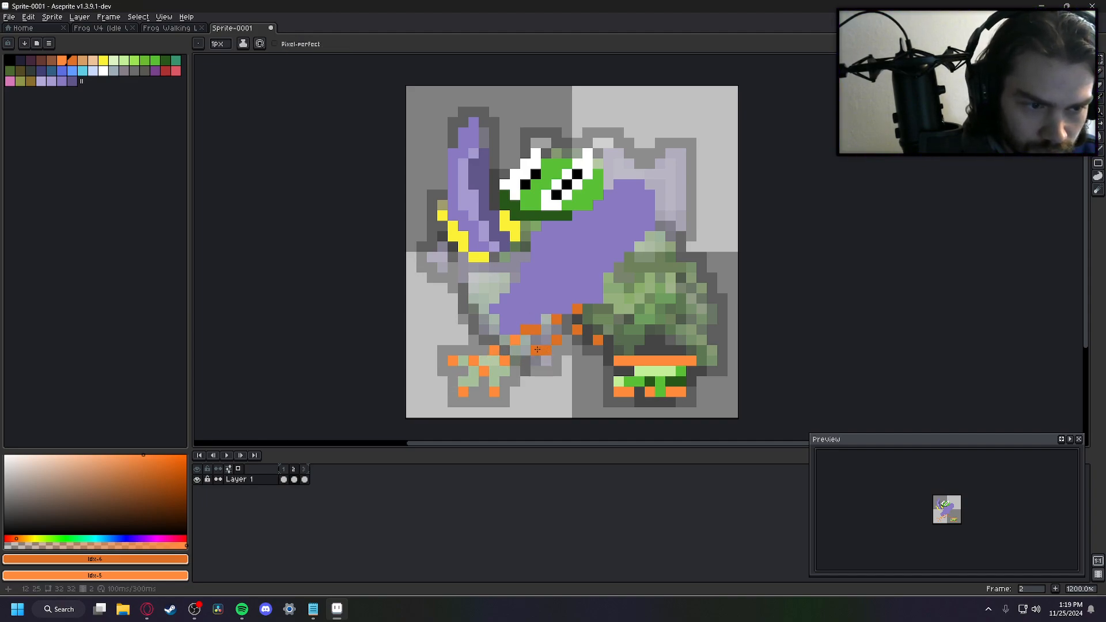
left_click_drag(524, 359, 514, 359)
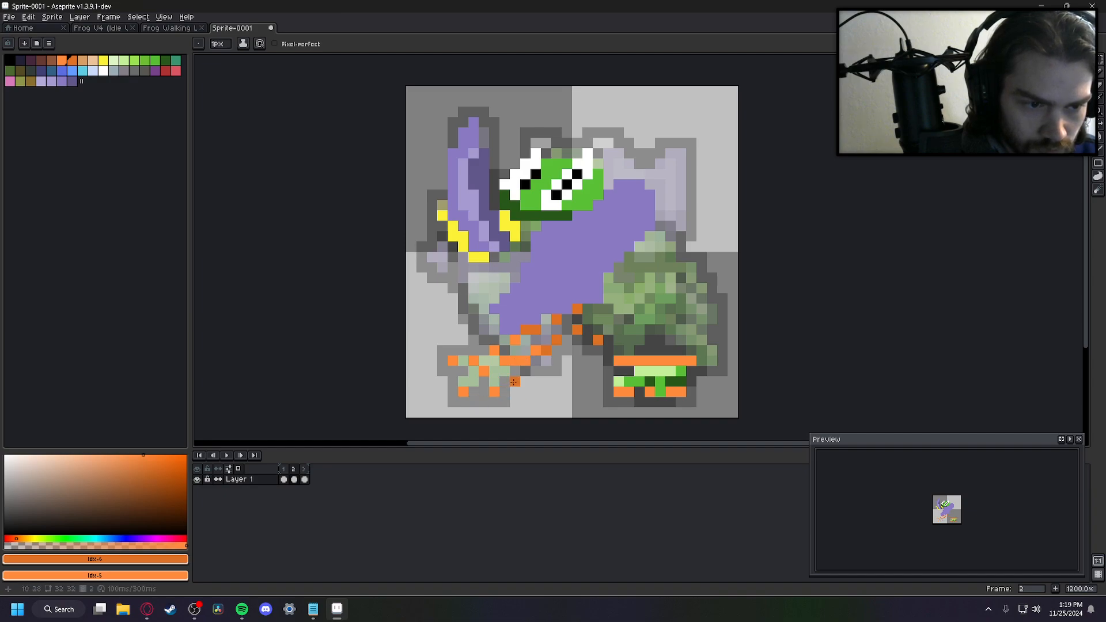
left_click(514, 382)
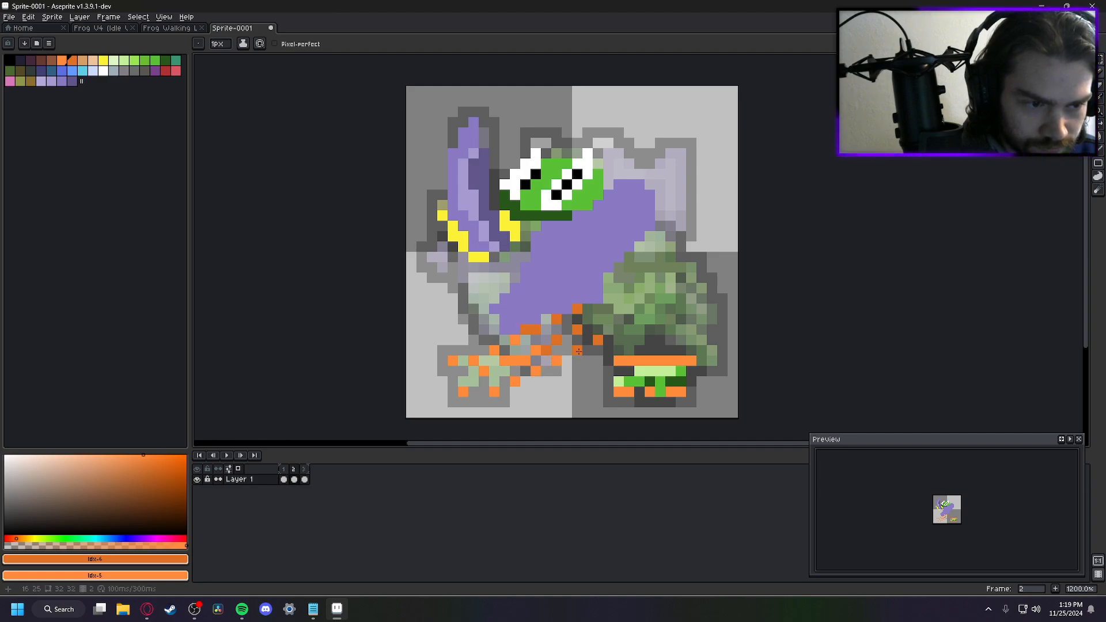
left_click_drag(577, 350, 586, 349)
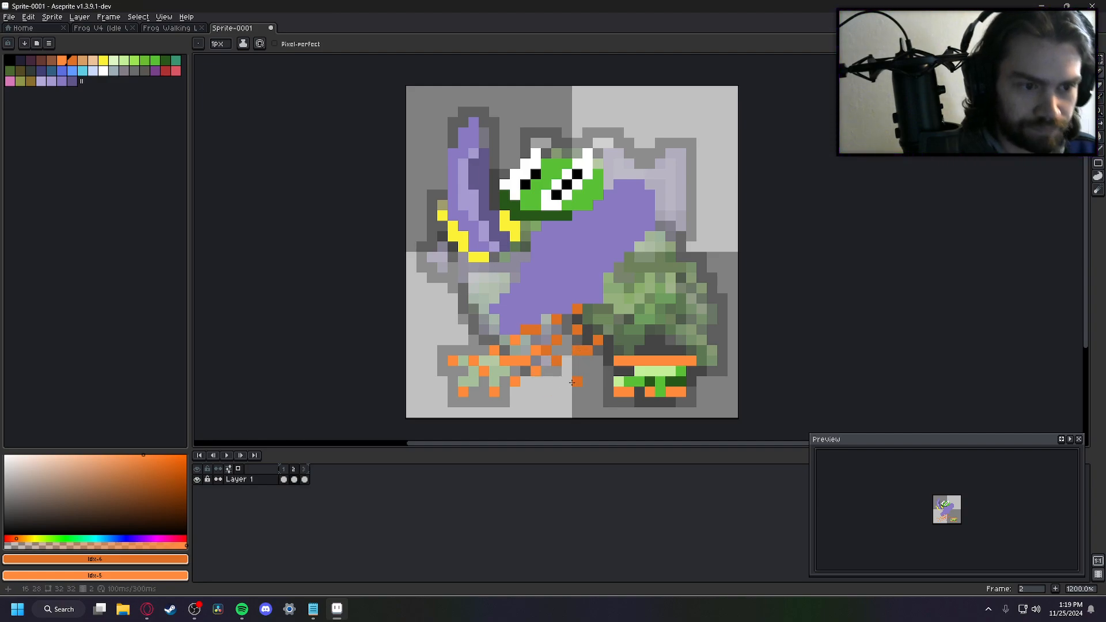
Flip repeatedly between frames 1 and 2 to check how the orange toe streaks carry the foot's movement
key("Left")
key("Right")
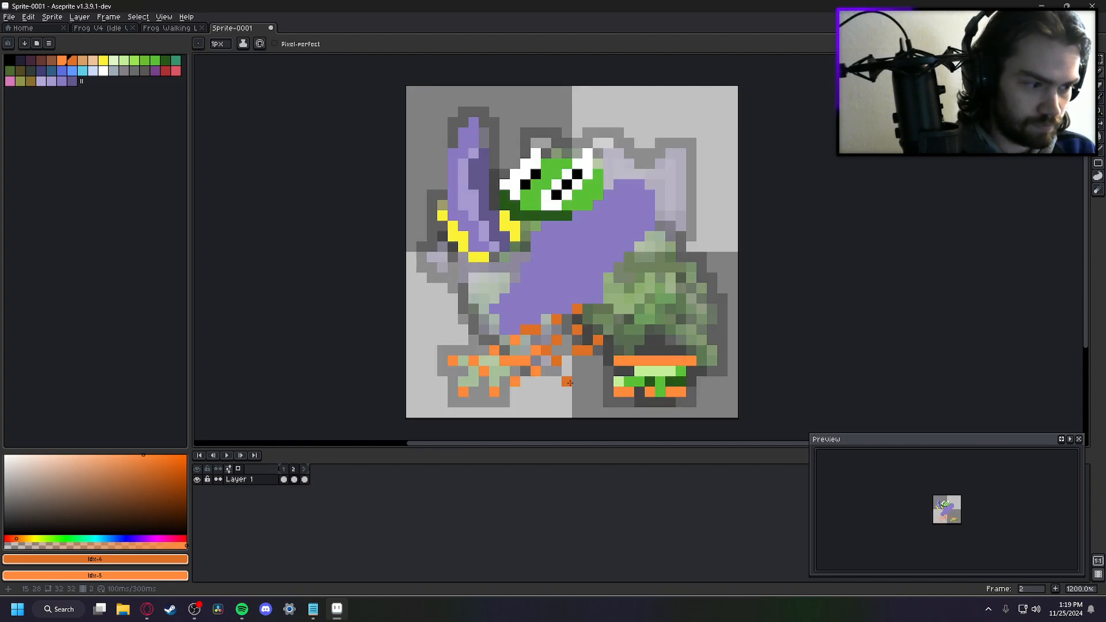
key("Left")
key("Right")
key("Left")
key("Right")
key("Left")
key("Right")
key("Left")
key("Right")
key("Left")
key("Right")
key("Left")
key("Right")
key("Left")
key("Right")
key("Left")
key("Right")
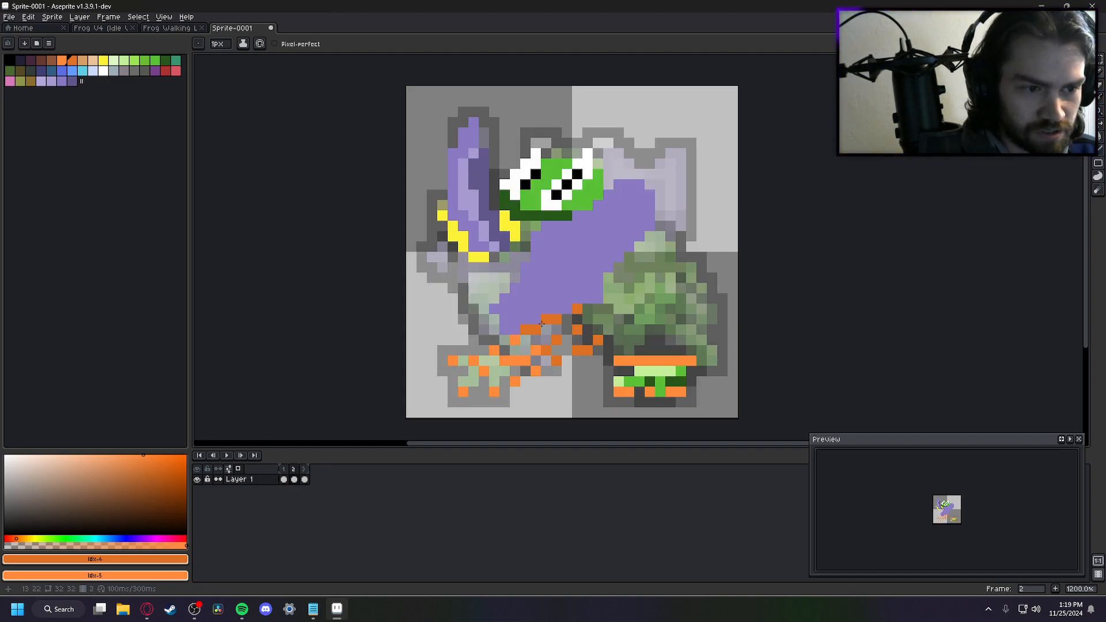
Fill the gaps in the toe streaks on frame 2, using darker orange Idx-6 near the fingertips and orange Idx-5 near the foot
left_click(566, 318)
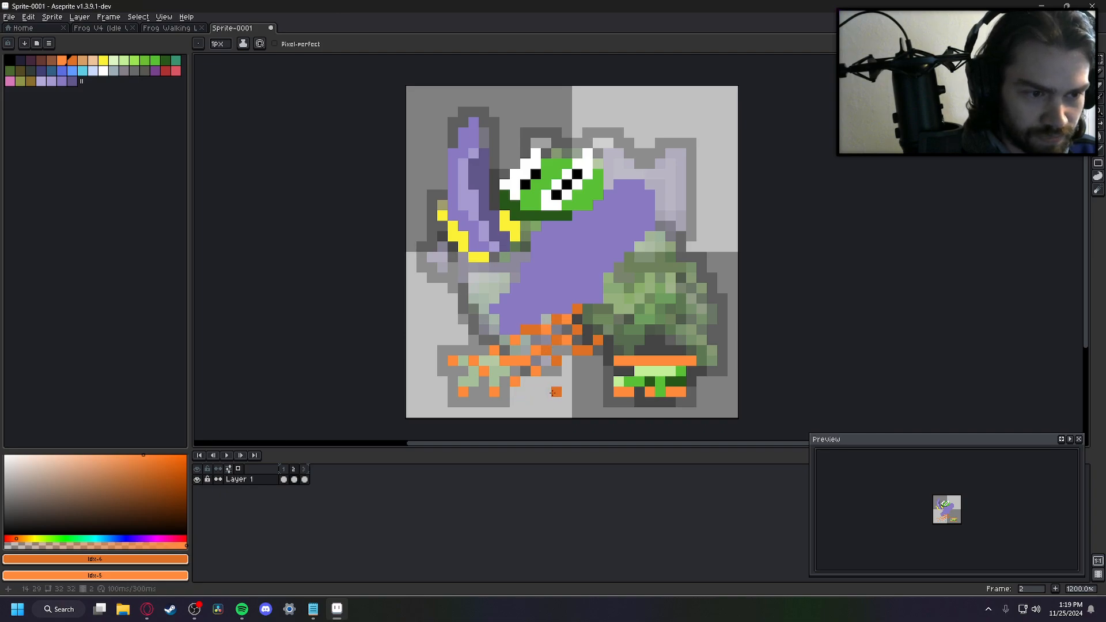
left_click(545, 329)
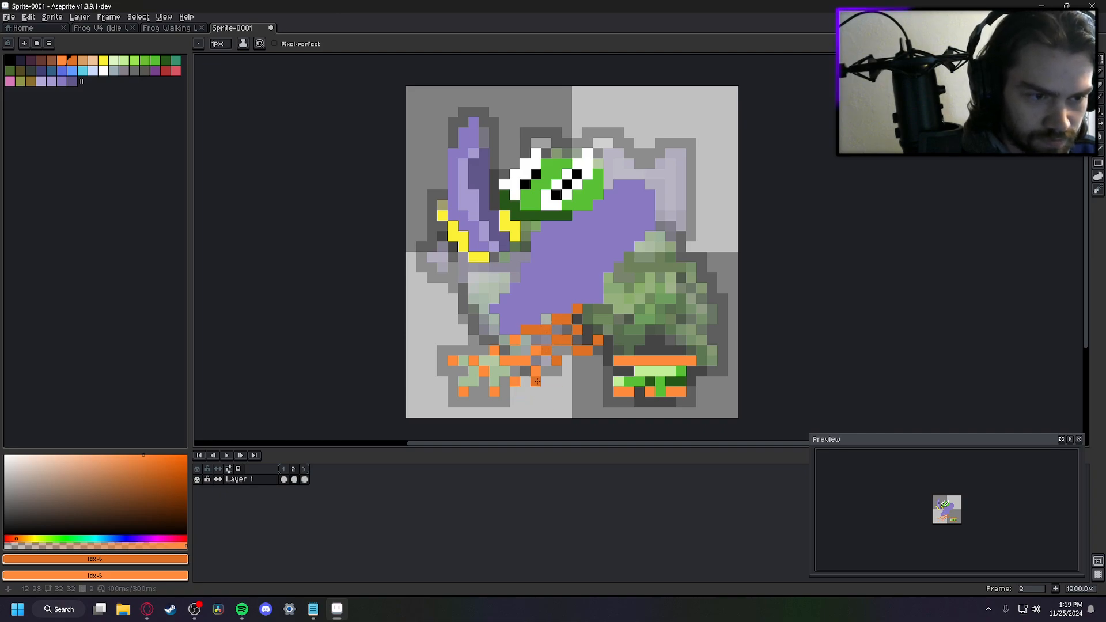
left_click(567, 358)
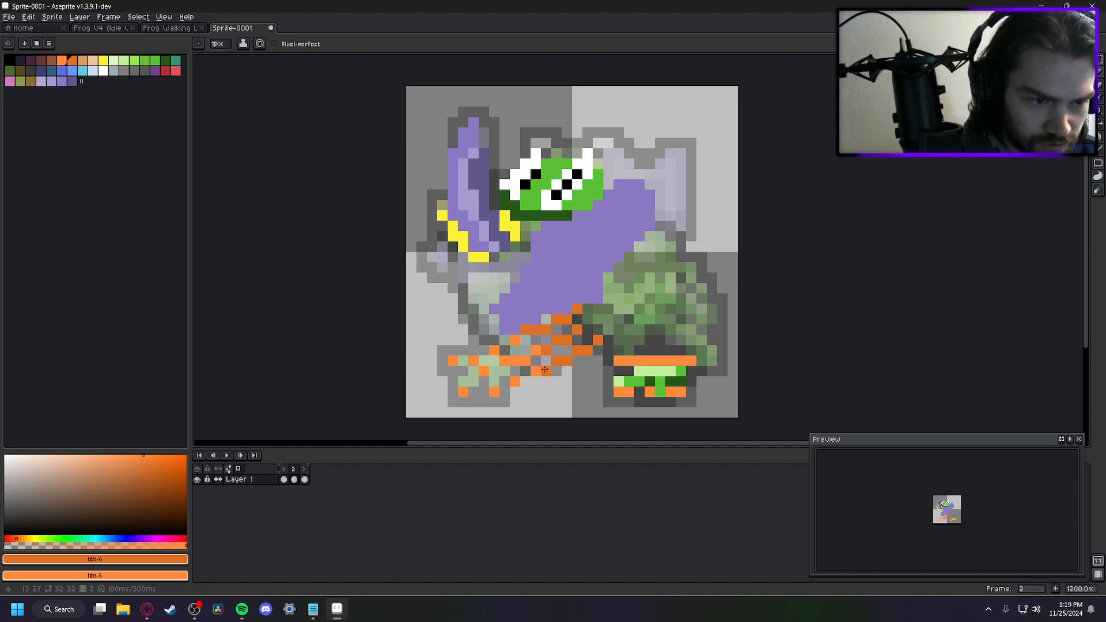
left_click(524, 380)
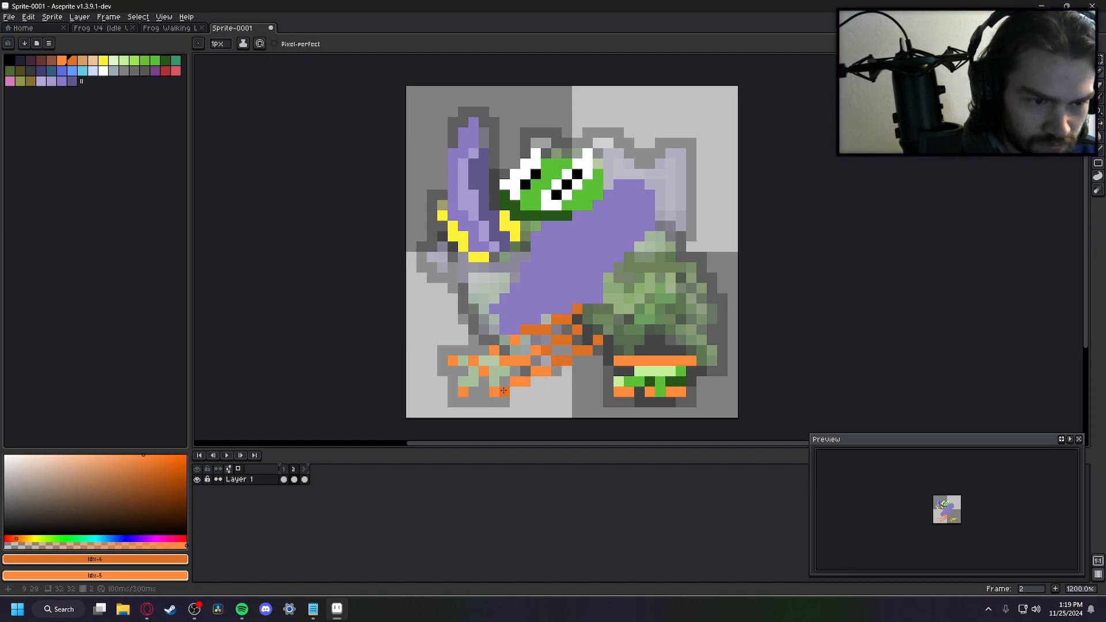
left_click(484, 350)
left_click(504, 340)
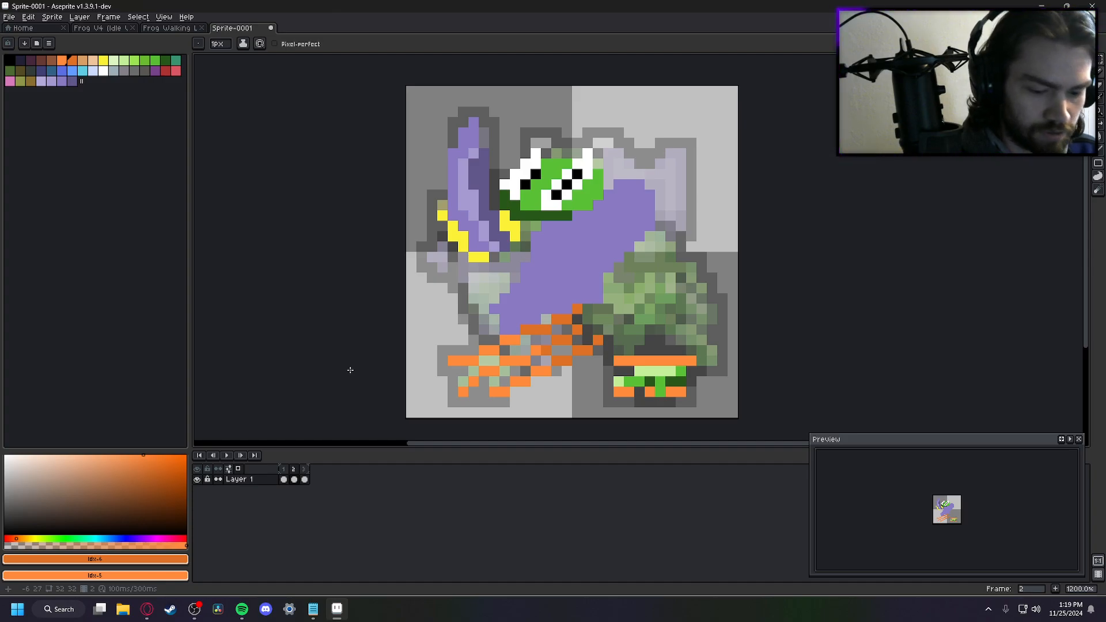
Step through frames 1, 2 and 3 to compare the filled toe streaks with both finished poses
key("Left")
key("Right")
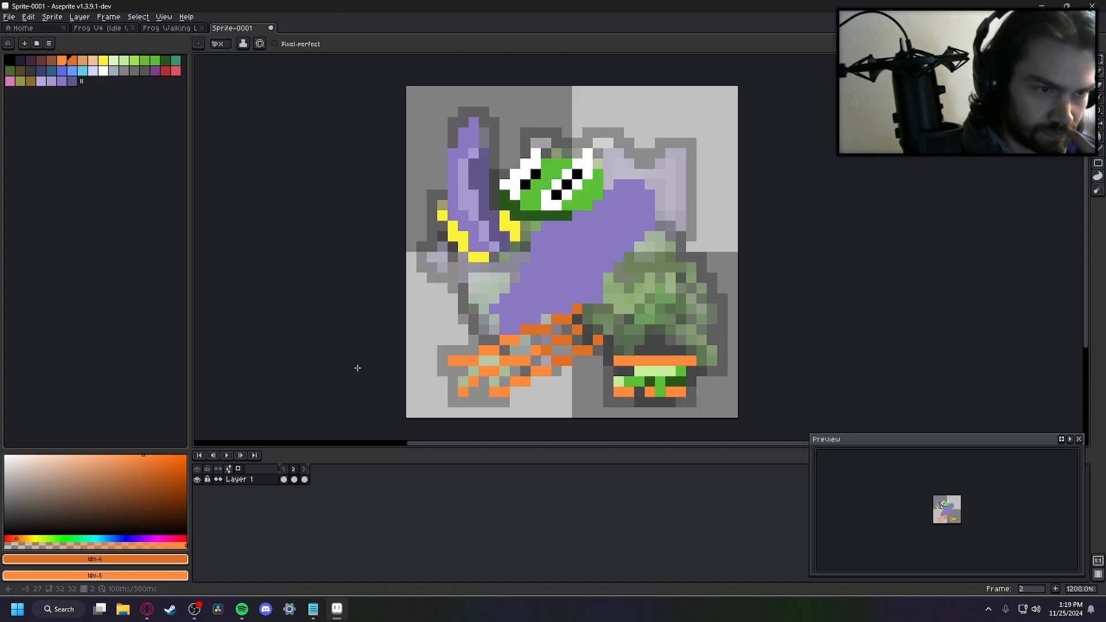
key("Left")
key("Right")
key("Right")
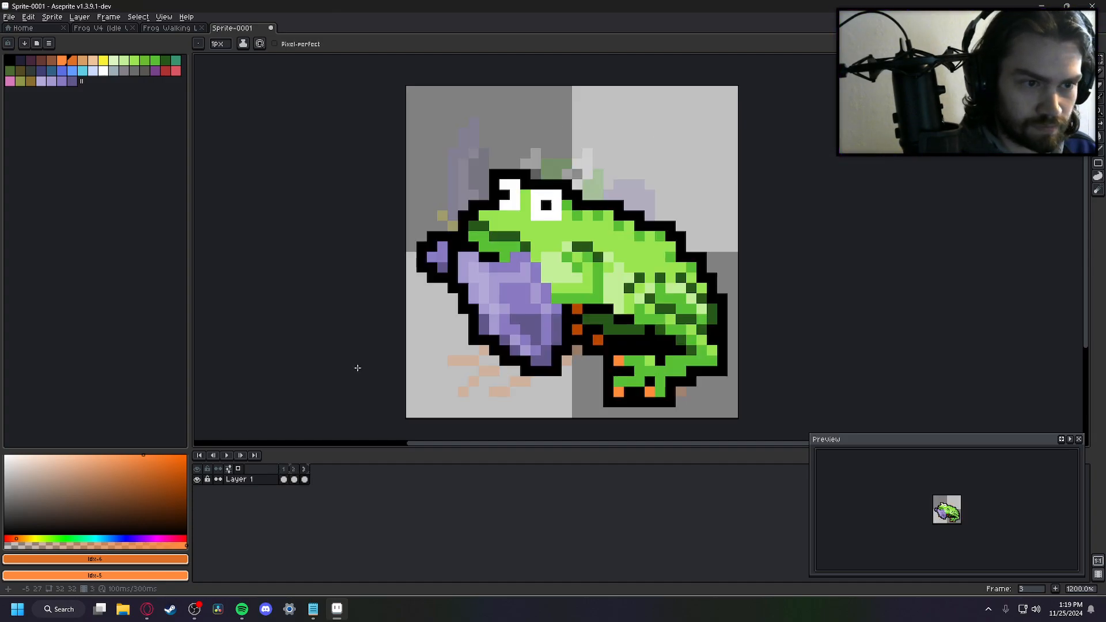
key("Left")
key("Left")
Turn off onion skinning, flip repeatedly through all three frames to judge the turn's motion, and re-enable onion skinning on frame 2
left_click(237, 468)
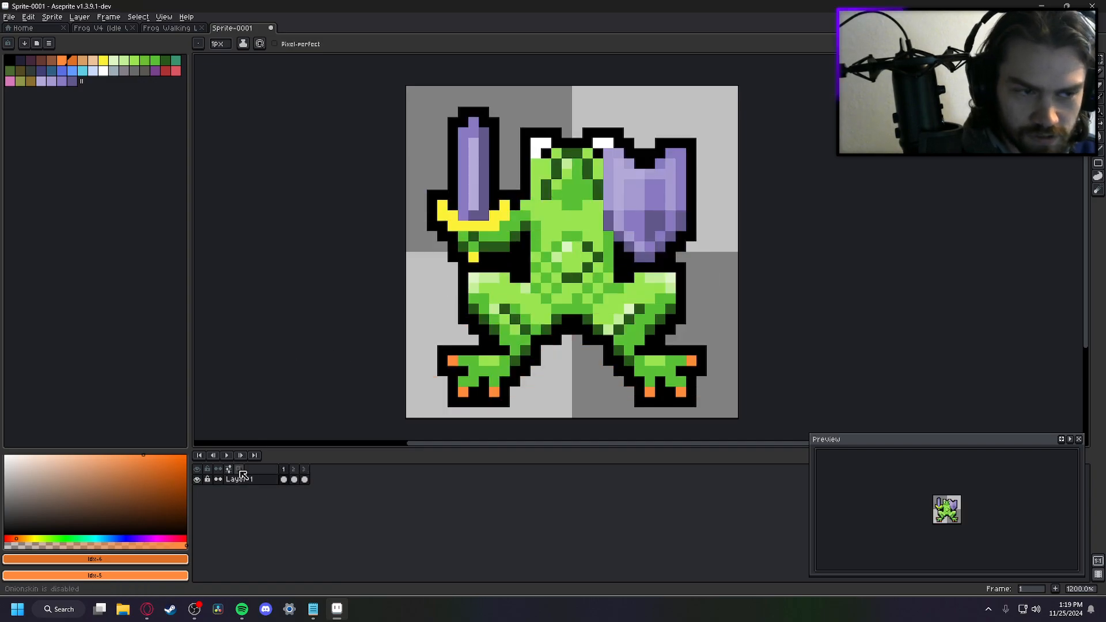
key("Right")
key("Right")
key("Left")
key("Left")
key("Right")
key("Right")
key("Right")
key("Right")
key("Right")
key("Left")
key("Left")
key("Left")
key("Left")
key("Left")
key("Right")
key("Right")
key("Left")
key("Left")
key("Right")
key("Right")
key("Left")
key("Left")
key("Right")
key("Right")
key("Left")
key("Left")
key("Right")
key("Right")
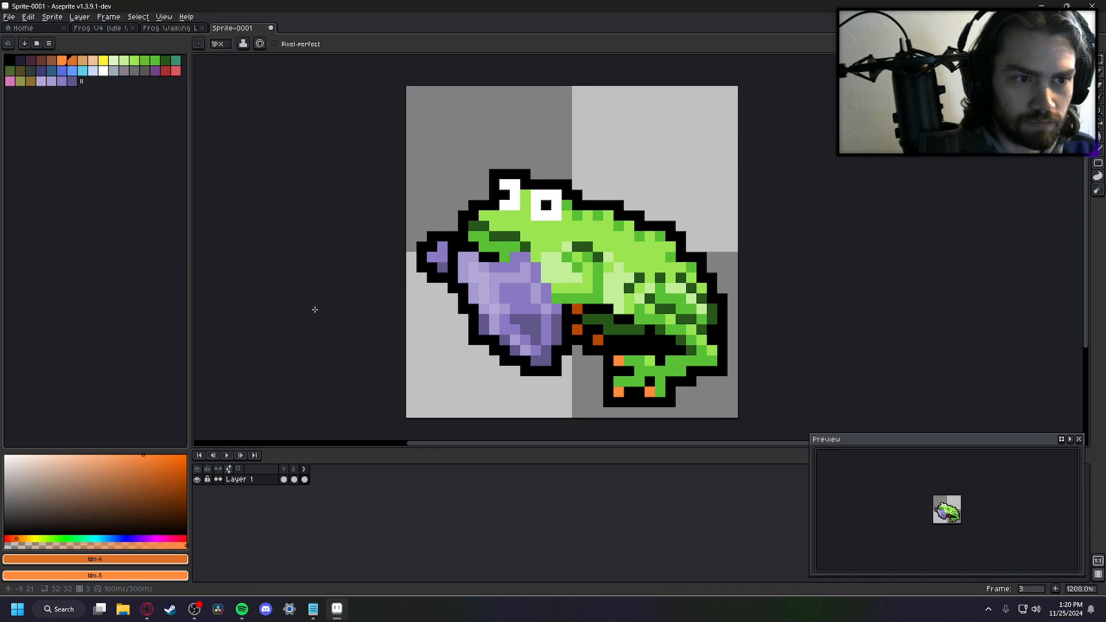
key("Left")
key("Left")
key("Right")
key("Right")
key("Right")
key("Right")
key("Right")
key("Right")
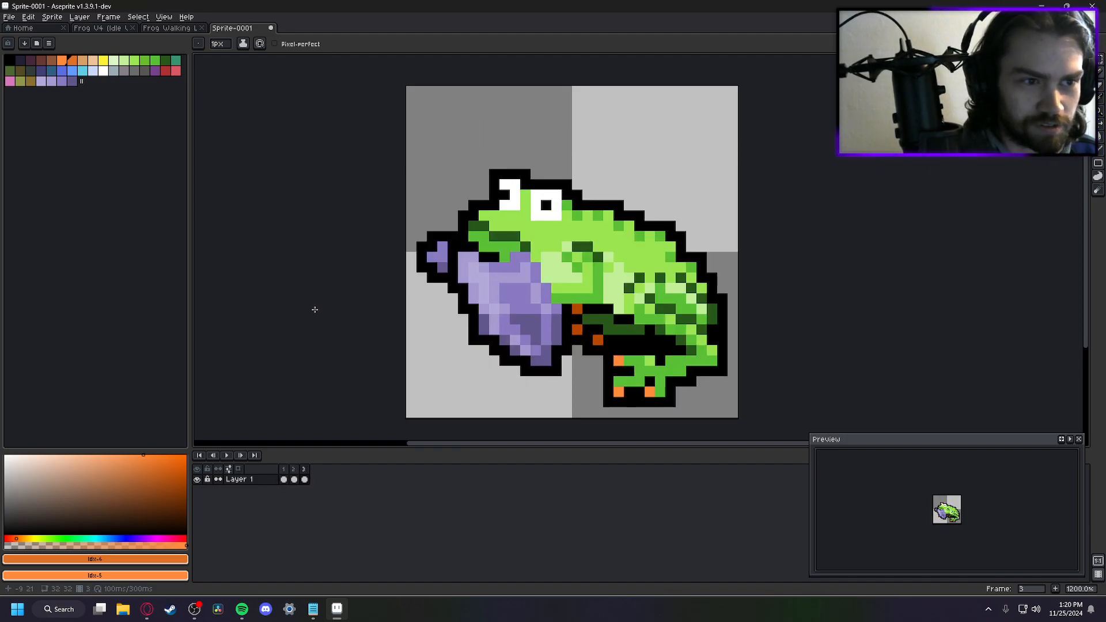
key("Left")
key("Left")
key("Left")
key("Left")
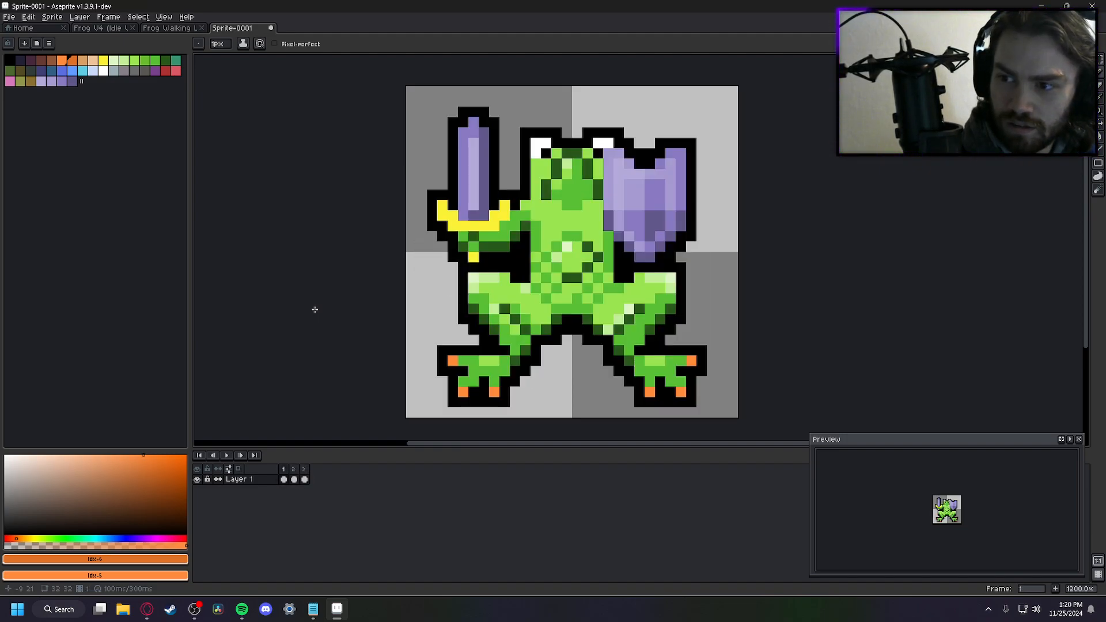
key("Right")
key("Left")
key("Left")
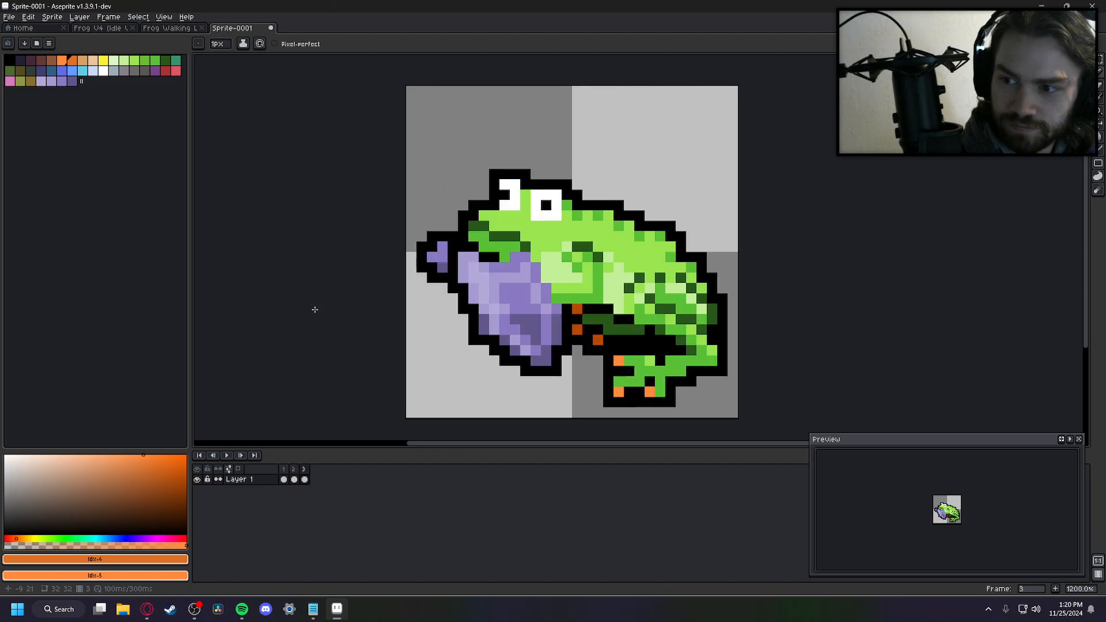
key("Right")
key("Right")
key("Left")
key("Left")
key("Left")
key("Left")
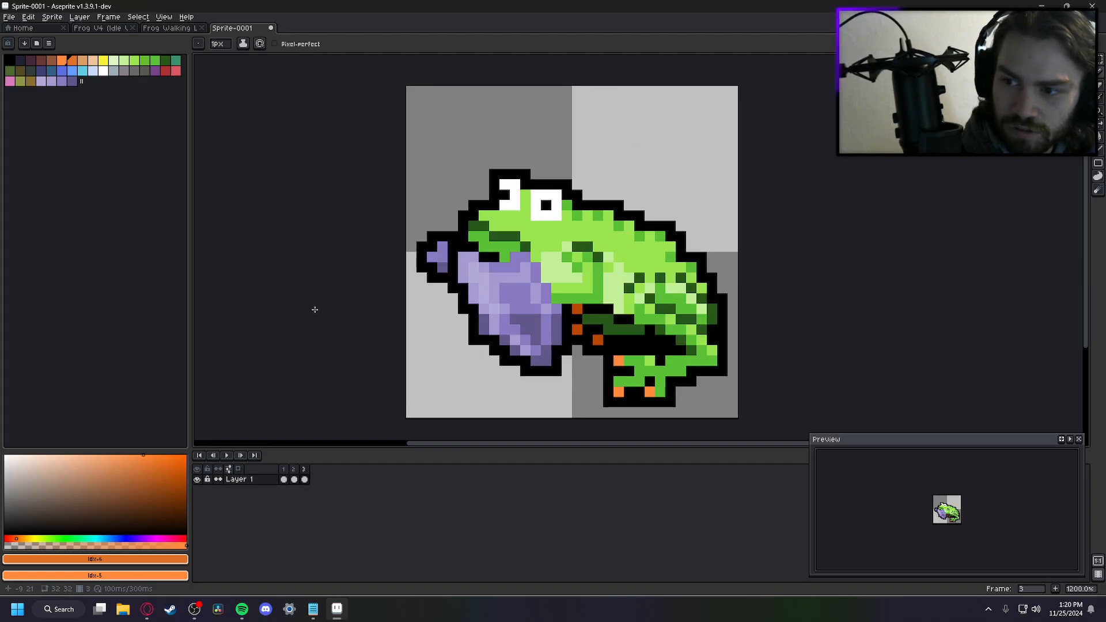
key("Right")
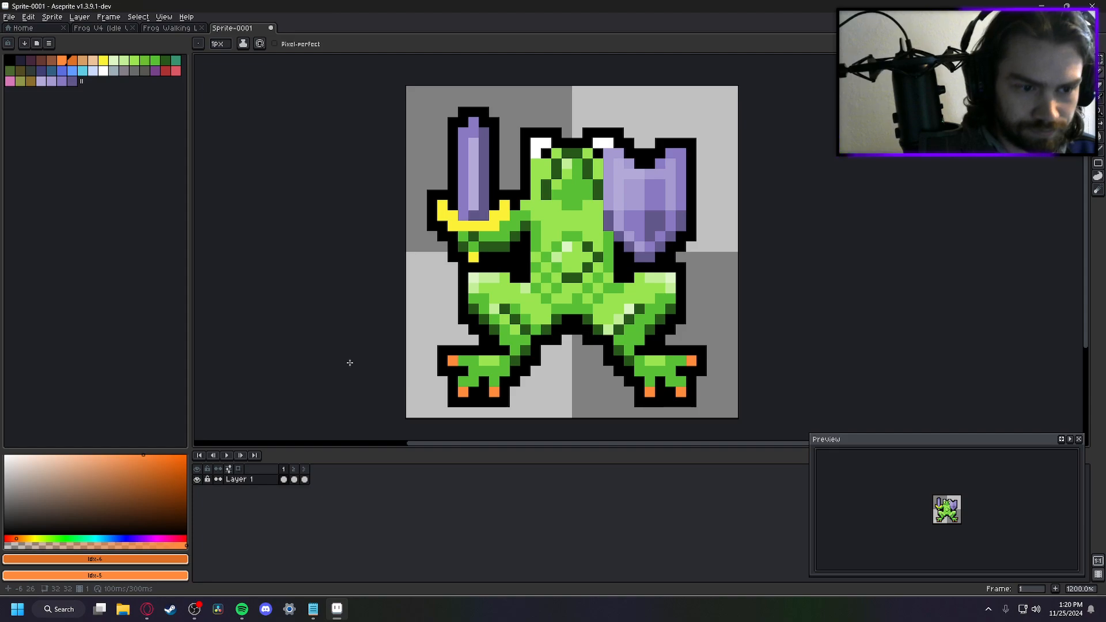
key("Right")
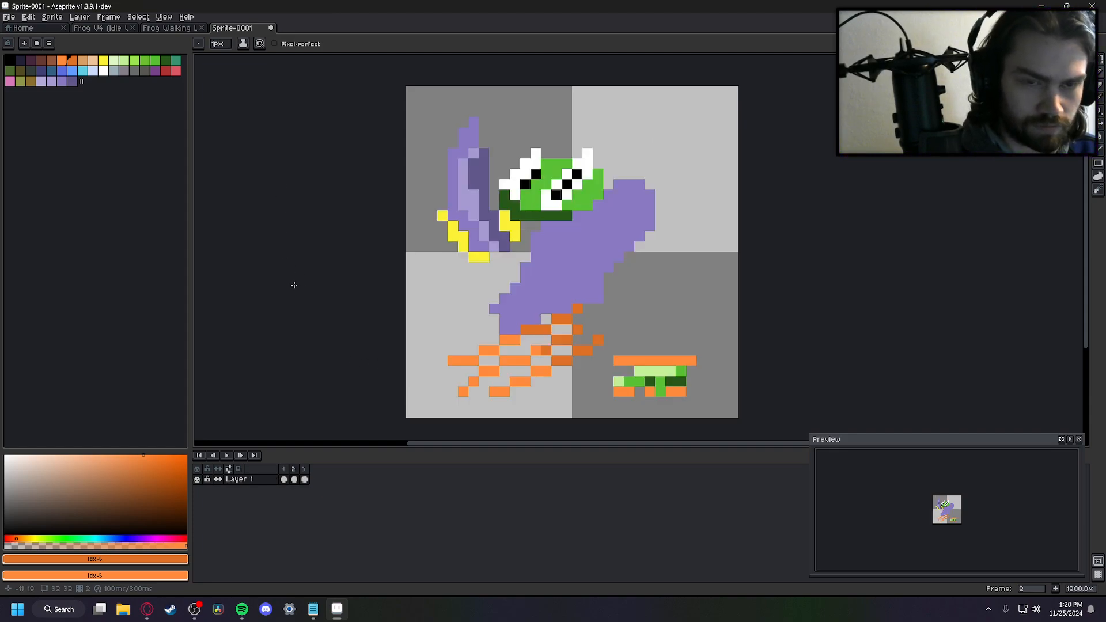
left_click(240, 471)
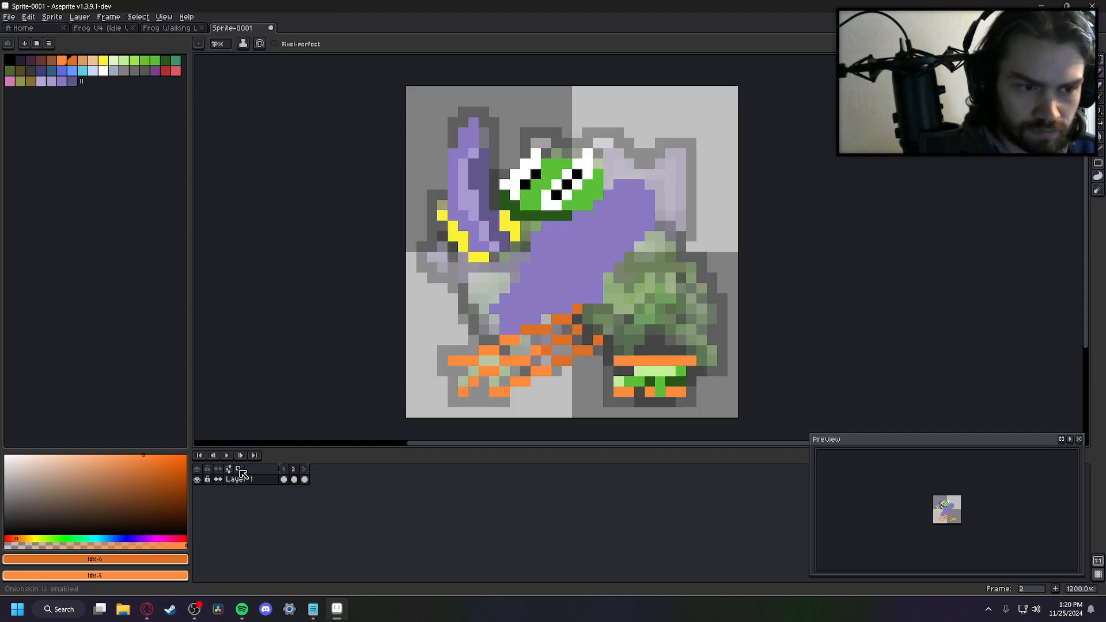
Try erasing gaps into the orange toe streaks on frame 2, and undo the erasing
key("e")
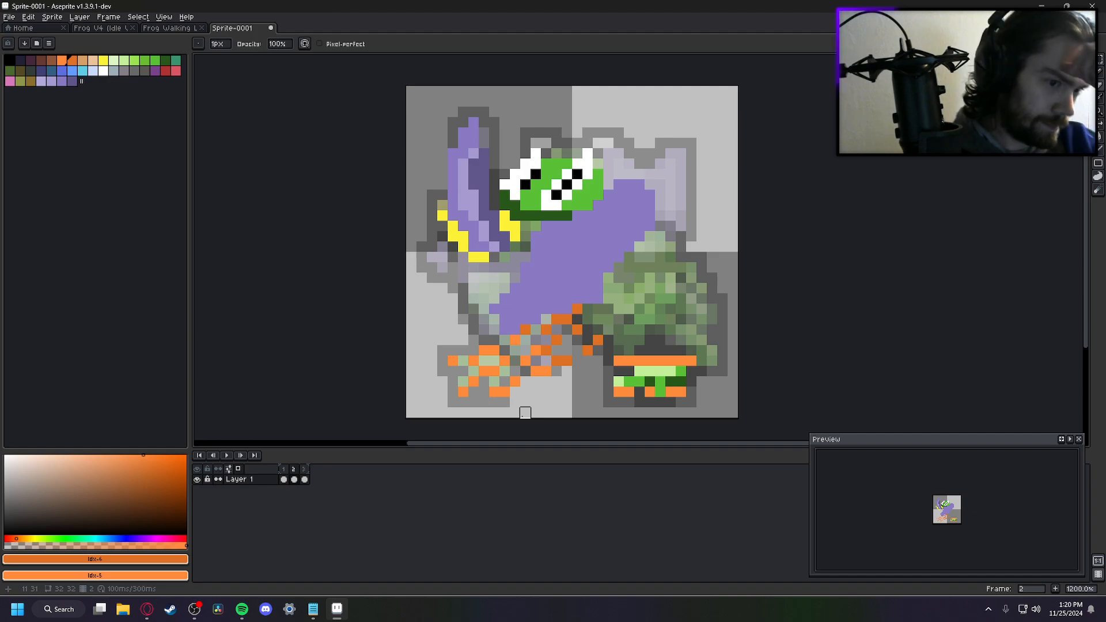
key("v")
key("ctrl+z")
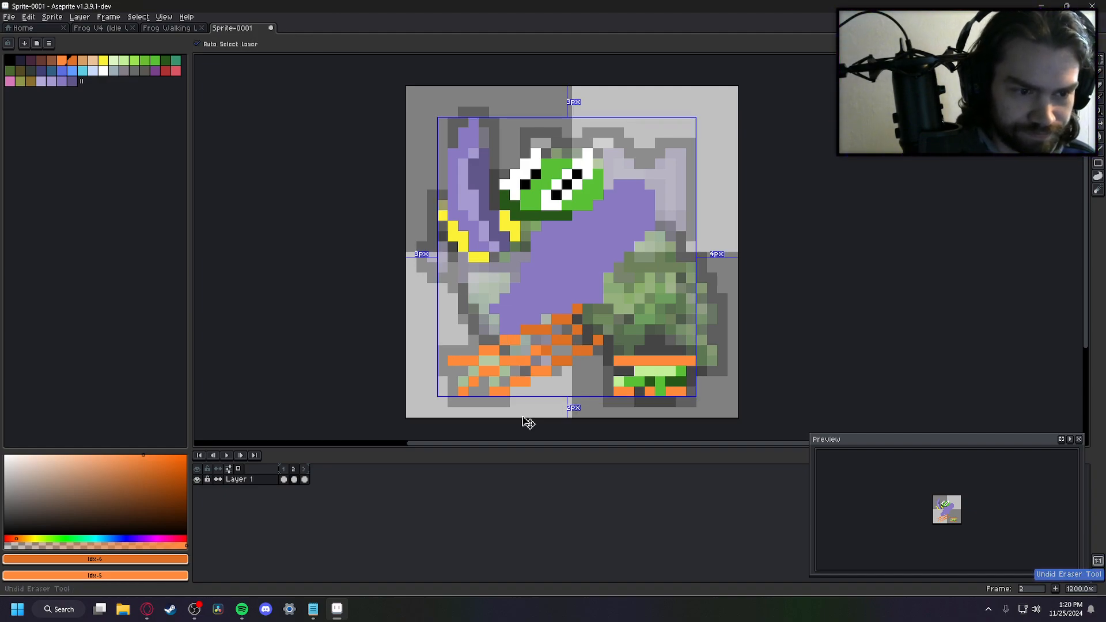
Add green Idx-14 and light green Idx-12 pixels beneath the frog's chin, beside the yellow sword guard, on frame 2
key("e")
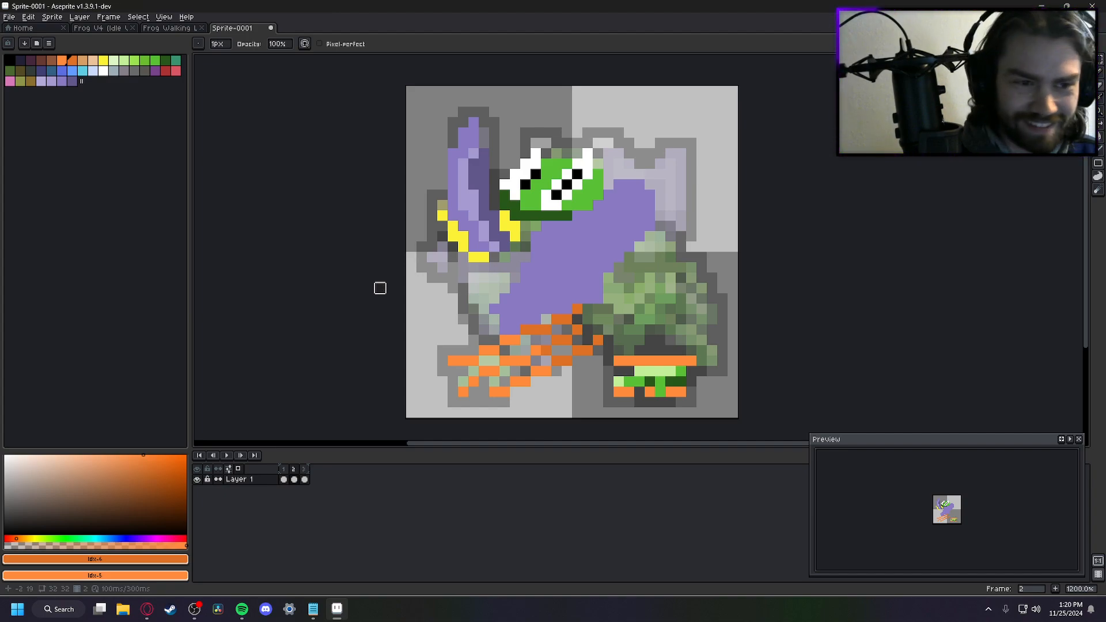
left_click(158, 61)
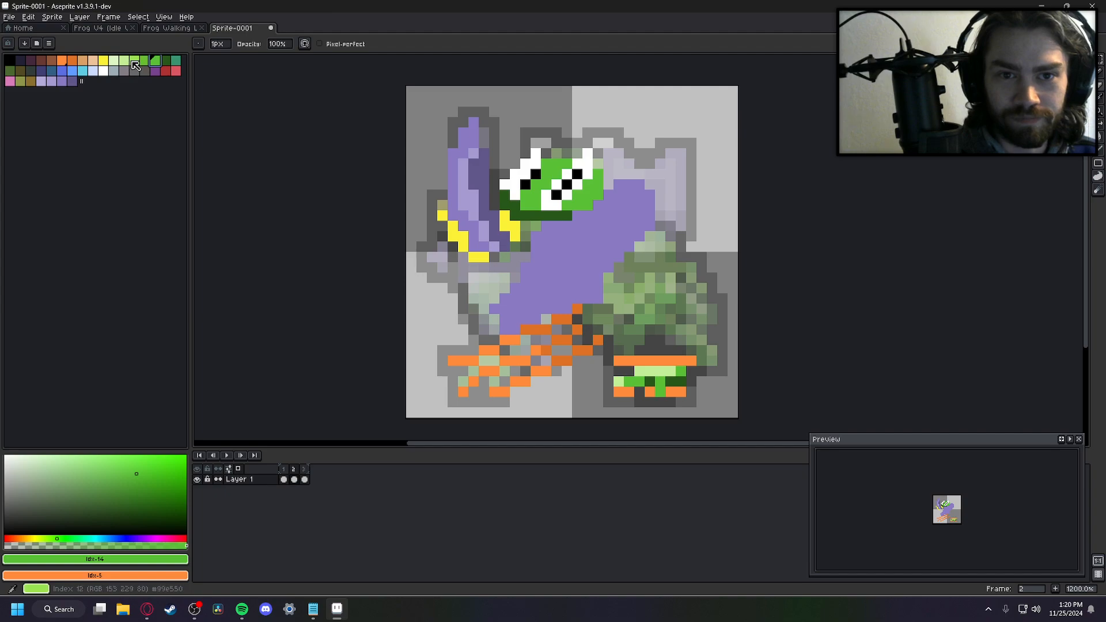
right_click(135, 61)
key("e")
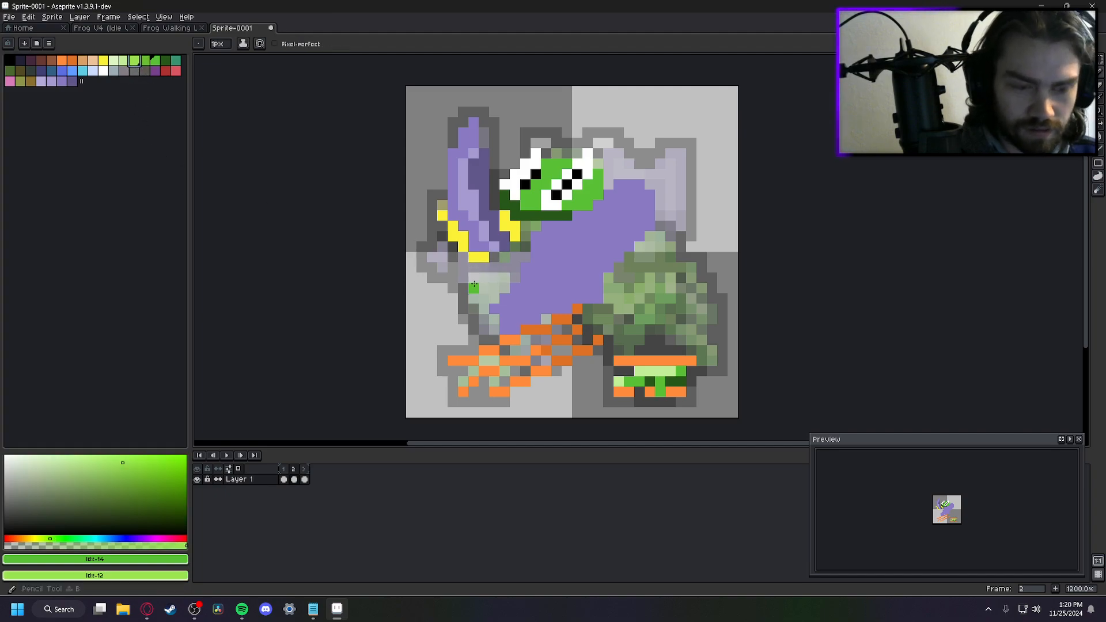
right_click(536, 228)
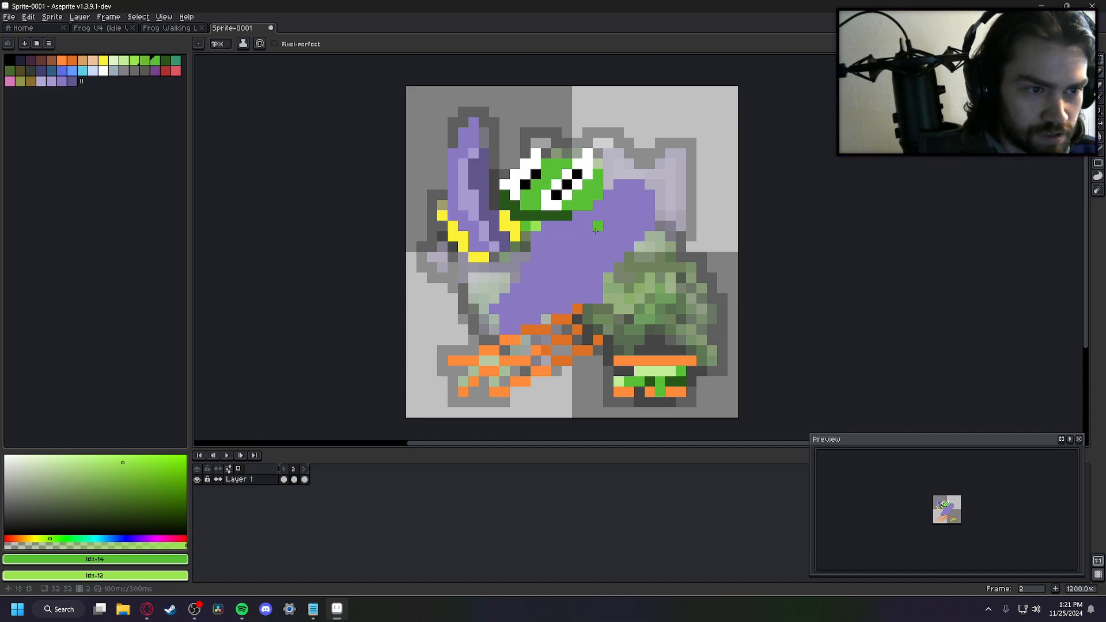
Shade the lower-right edge of the smeared shield on frame 2 with dark purple Idx-40, using frame 1 as reference
left_click(71, 81)
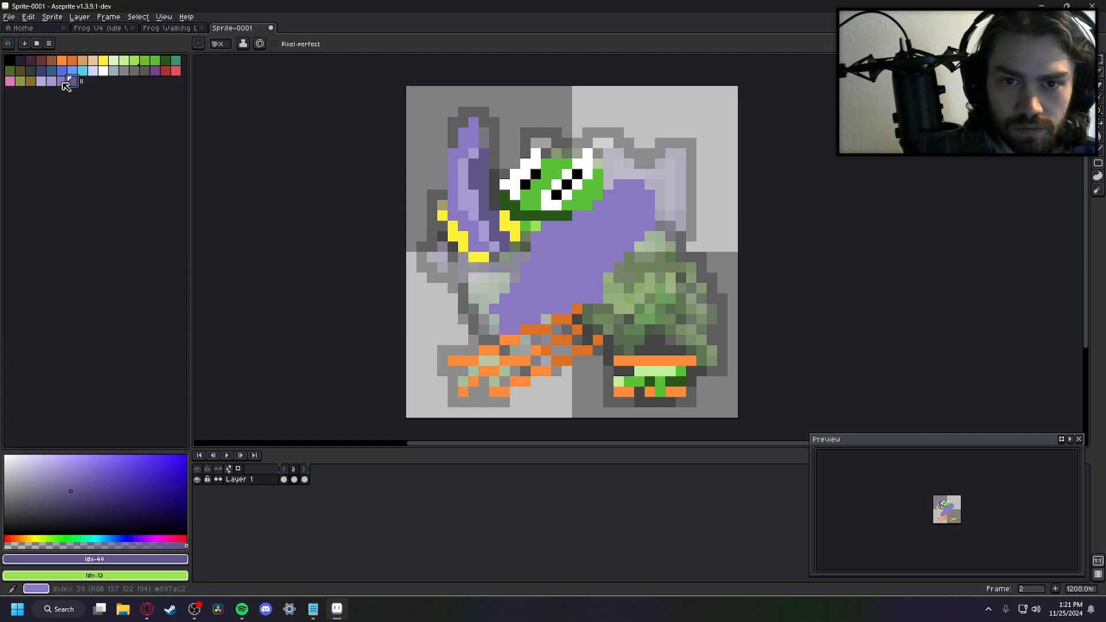
right_click(63, 82)
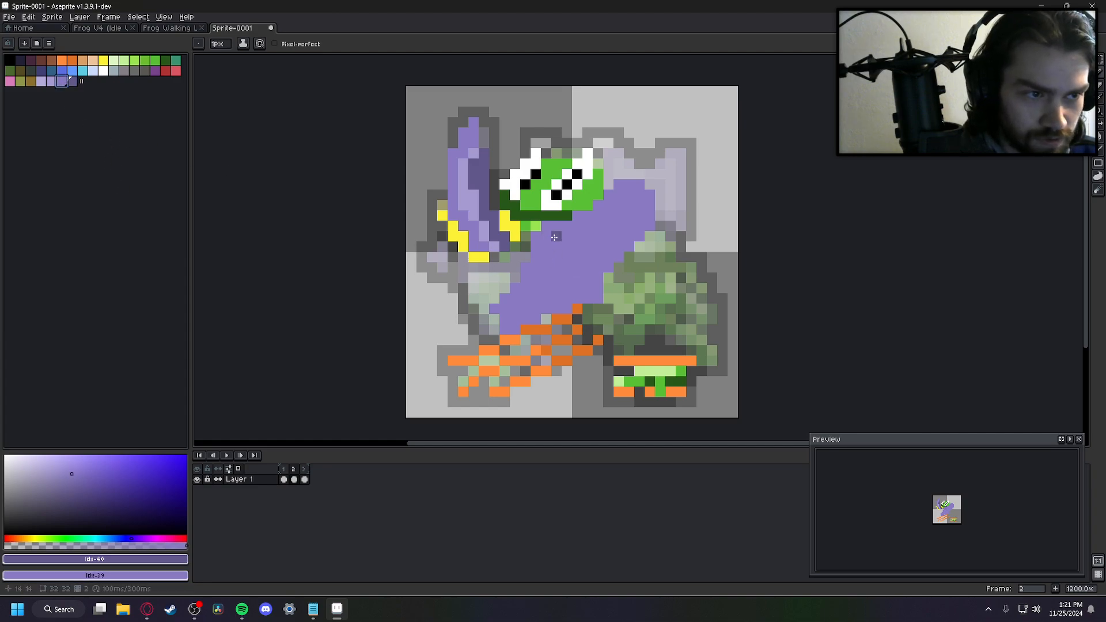
key("Left")
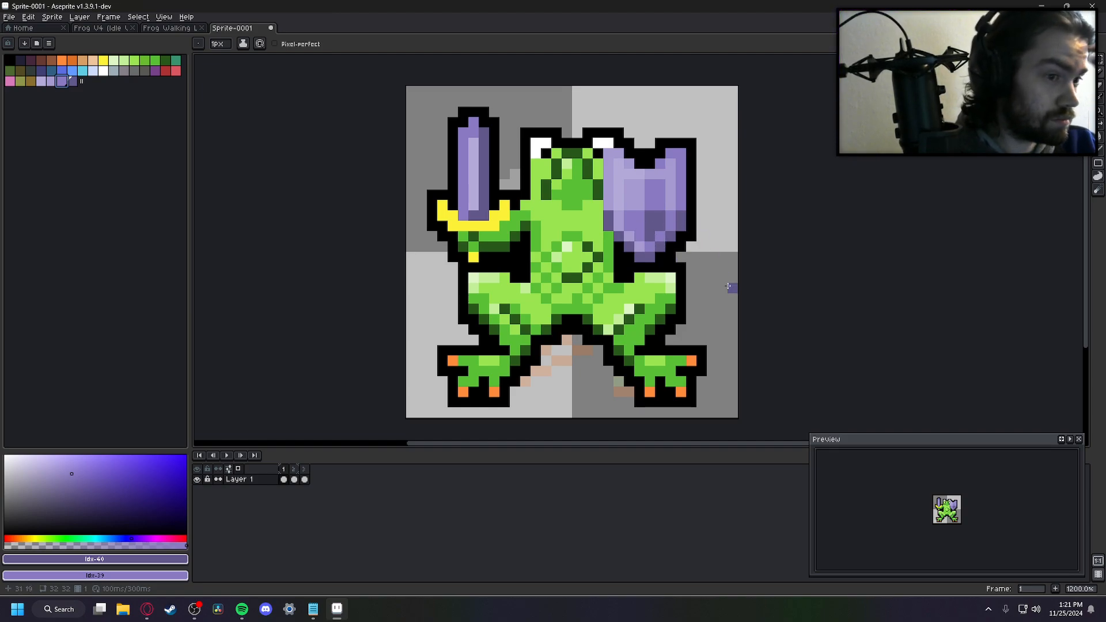
key("m")
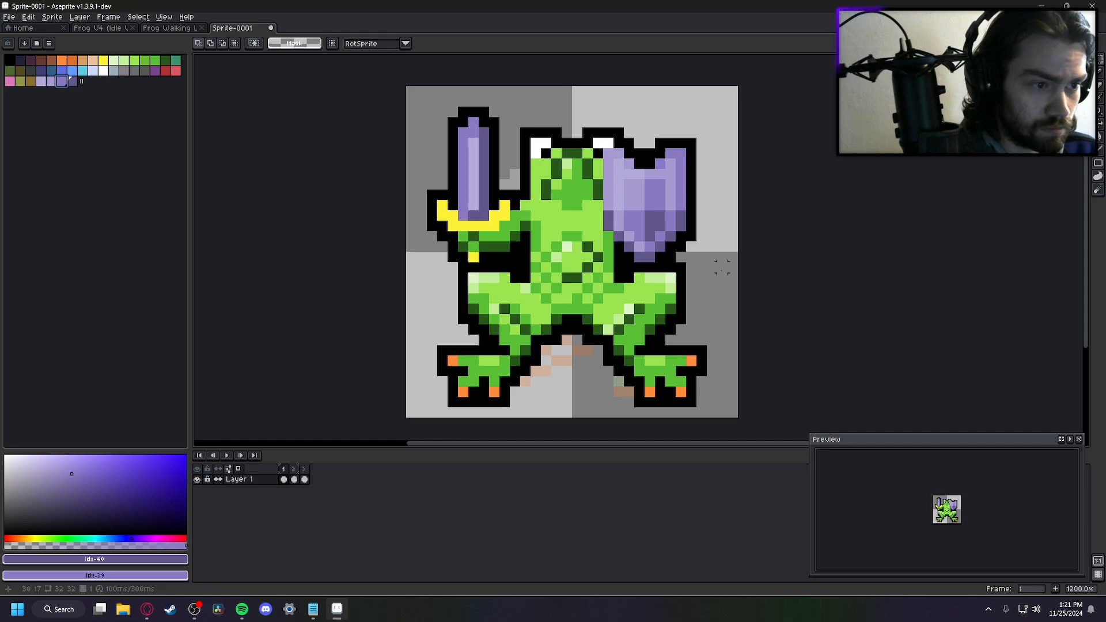
key("b")
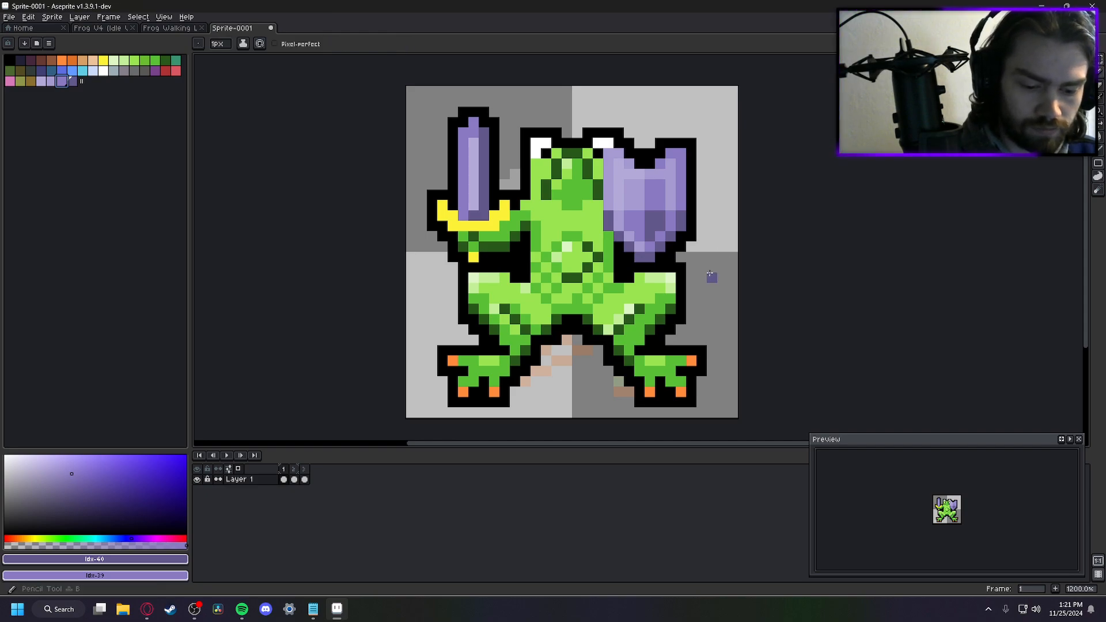
key("Right")
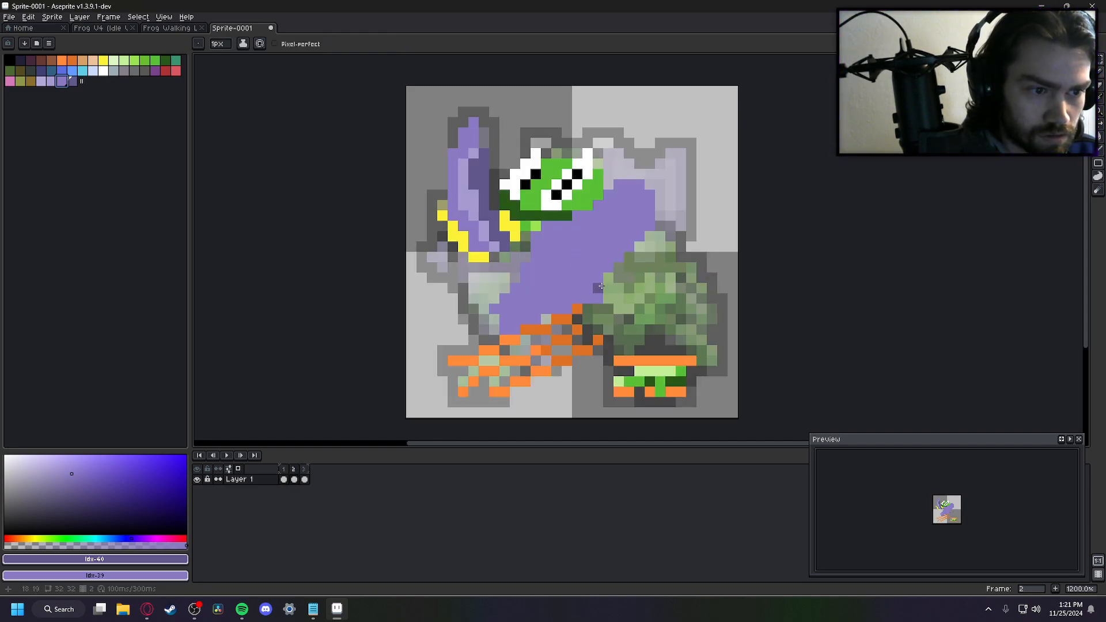
mouse_move(599, 278)
left_mouse_down()
mouse_move(598, 298)
mouse_move(572, 300)
left_mouse_up()
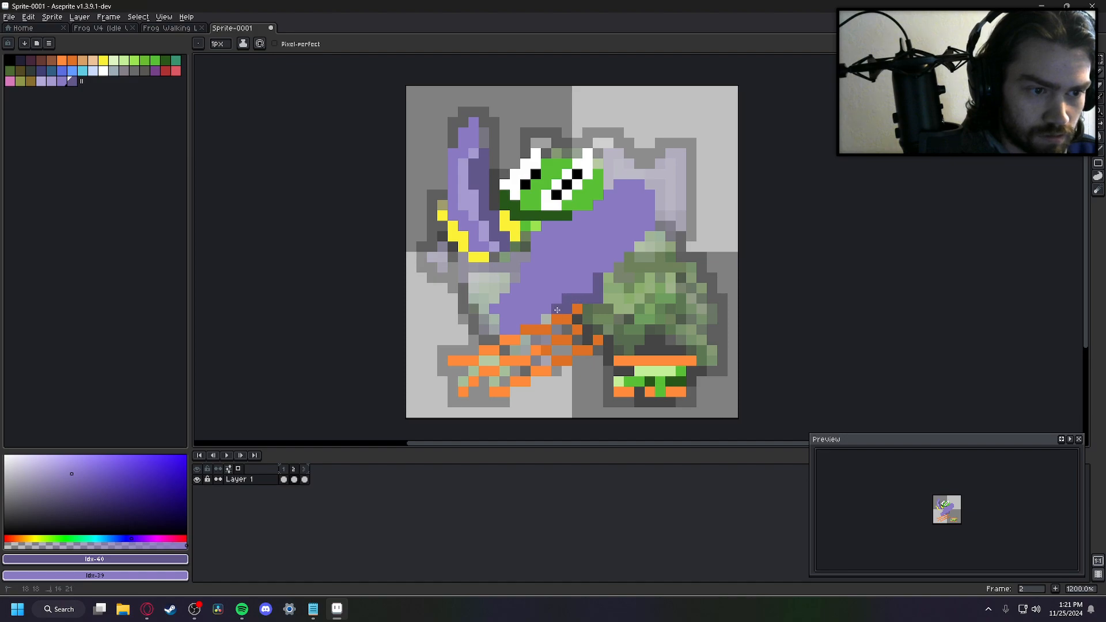
left_click(604, 268)
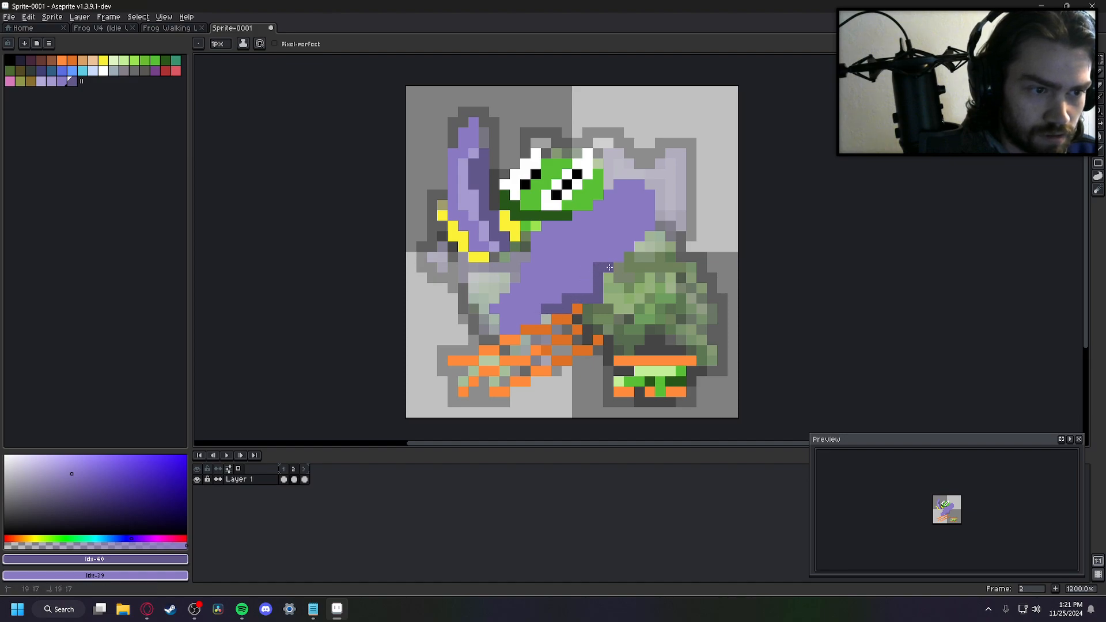
left_click_drag(613, 261, 619, 250)
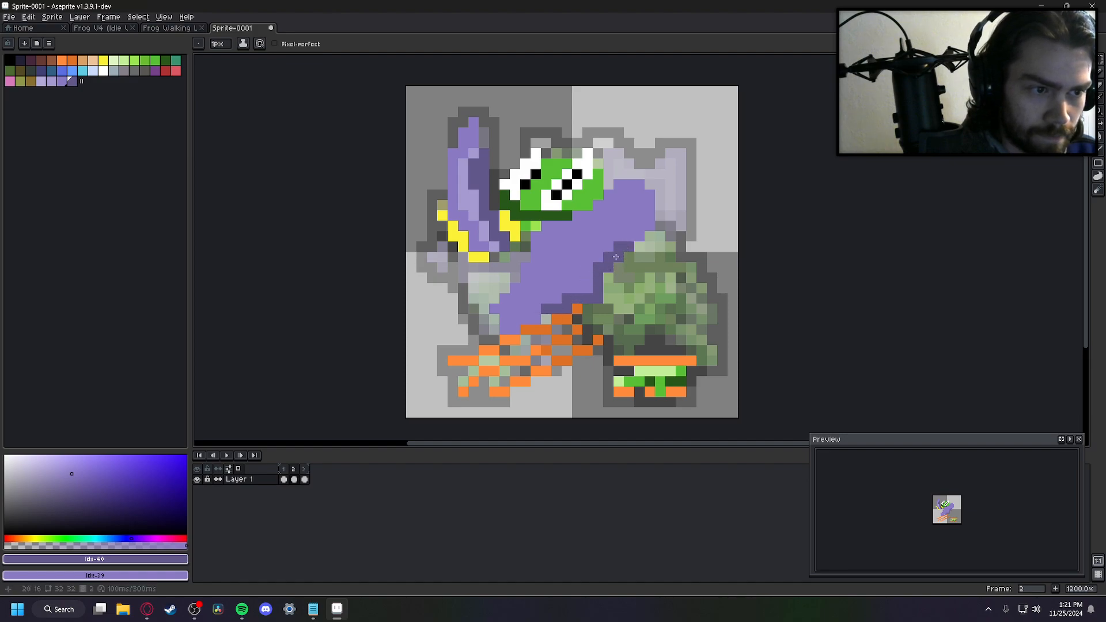
Make Idx-39 the foreground and Idx-40 the background colour, and compare the shield's shading between frames 1 and 2
key("Right")
key("Right")
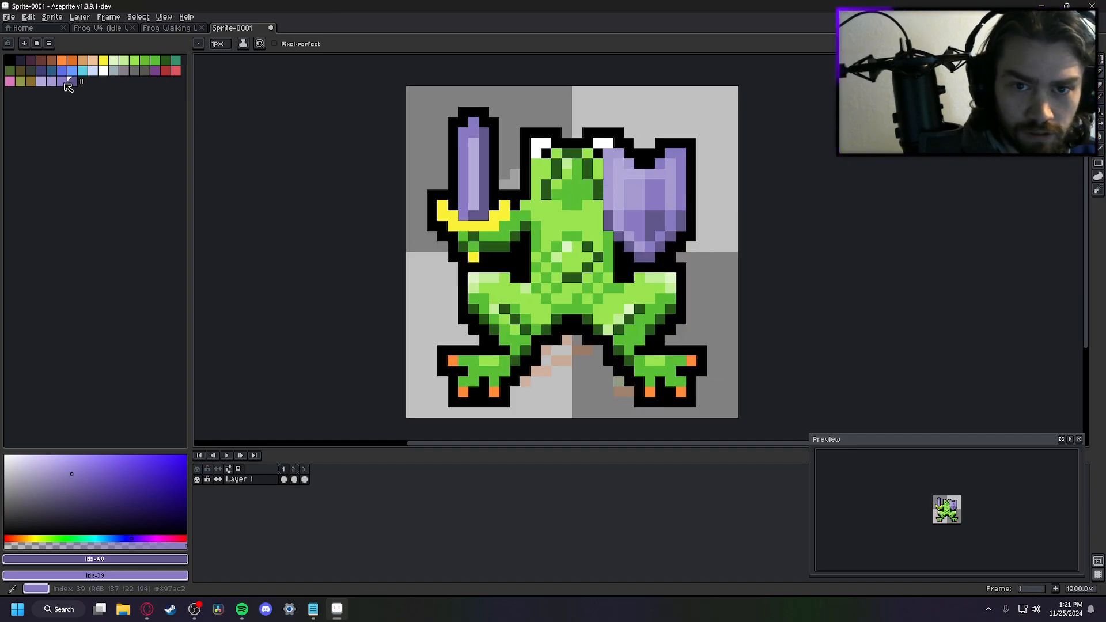
key("Right")
key("x")
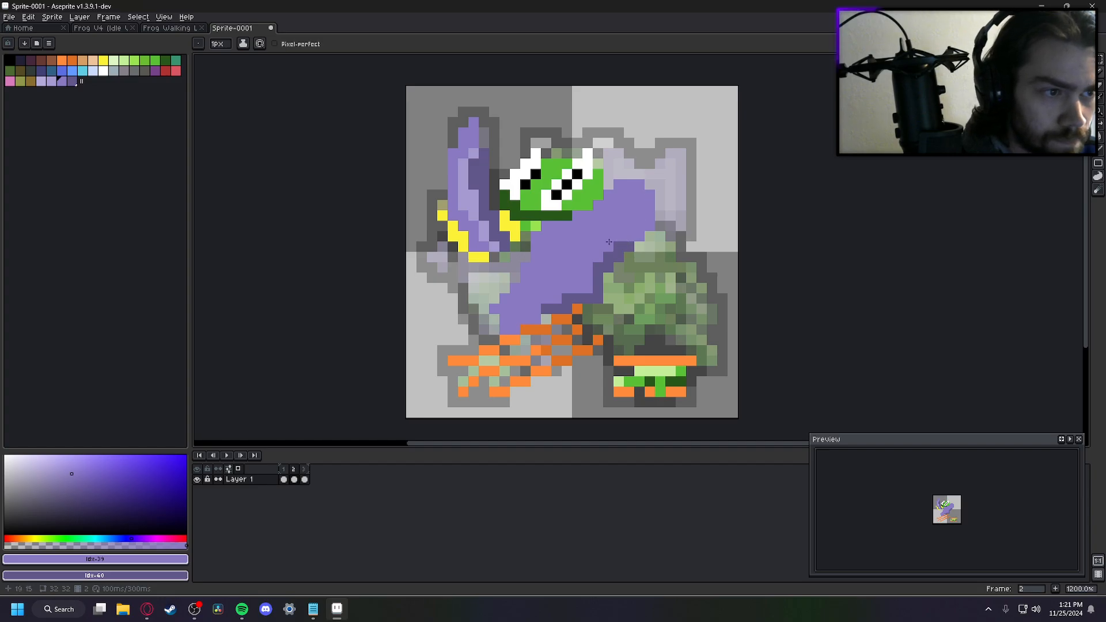
key("Left")
key("Right")
key("Left")
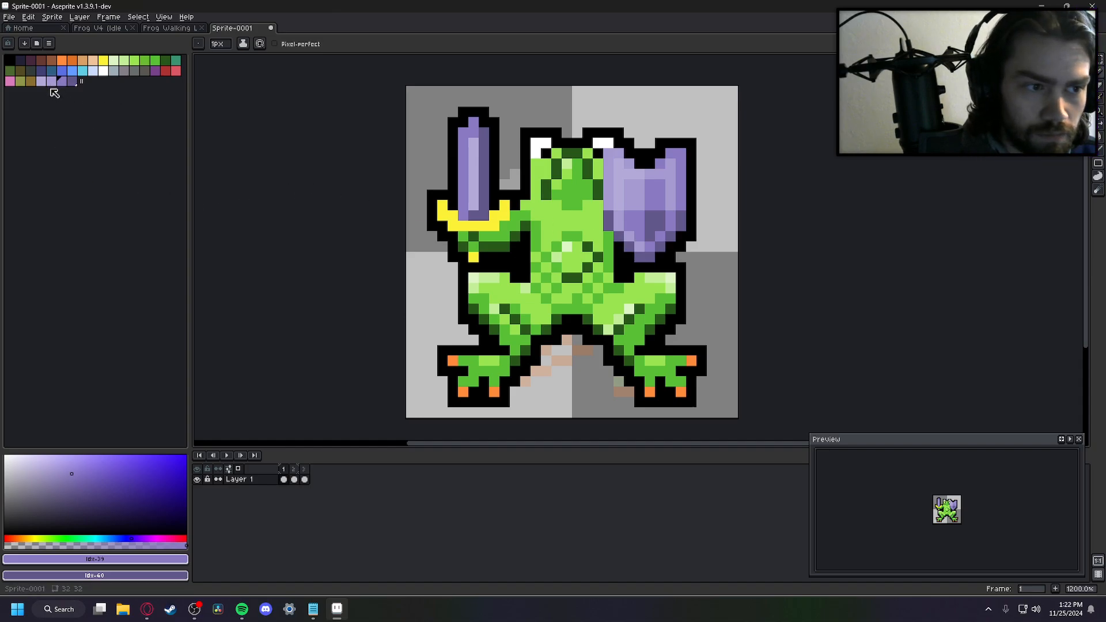
key("Right")
key("Left")
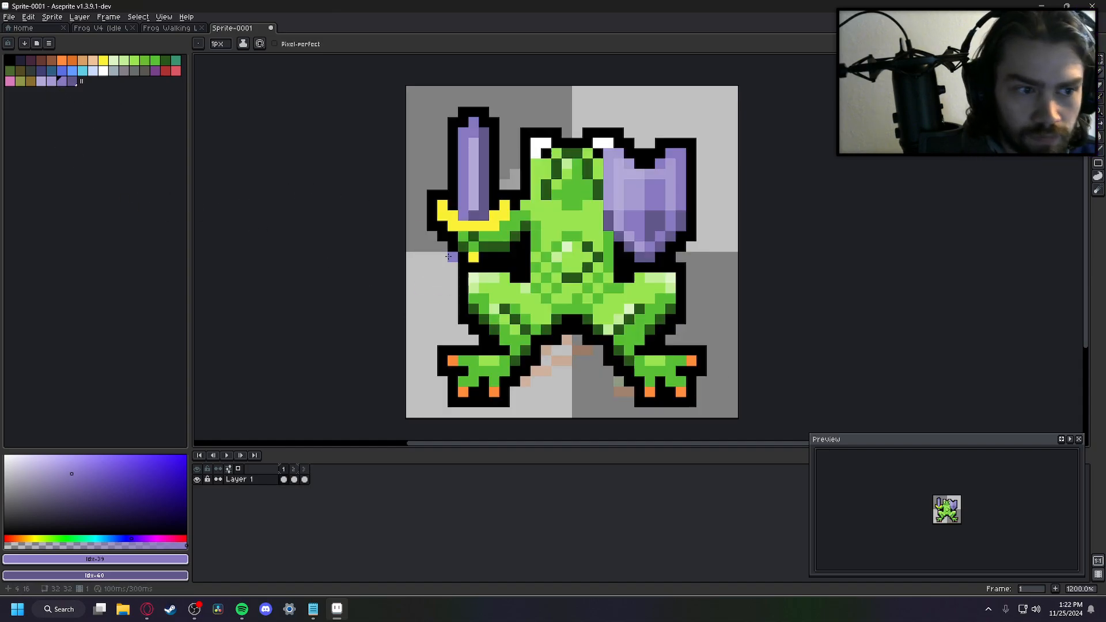
key("Right")
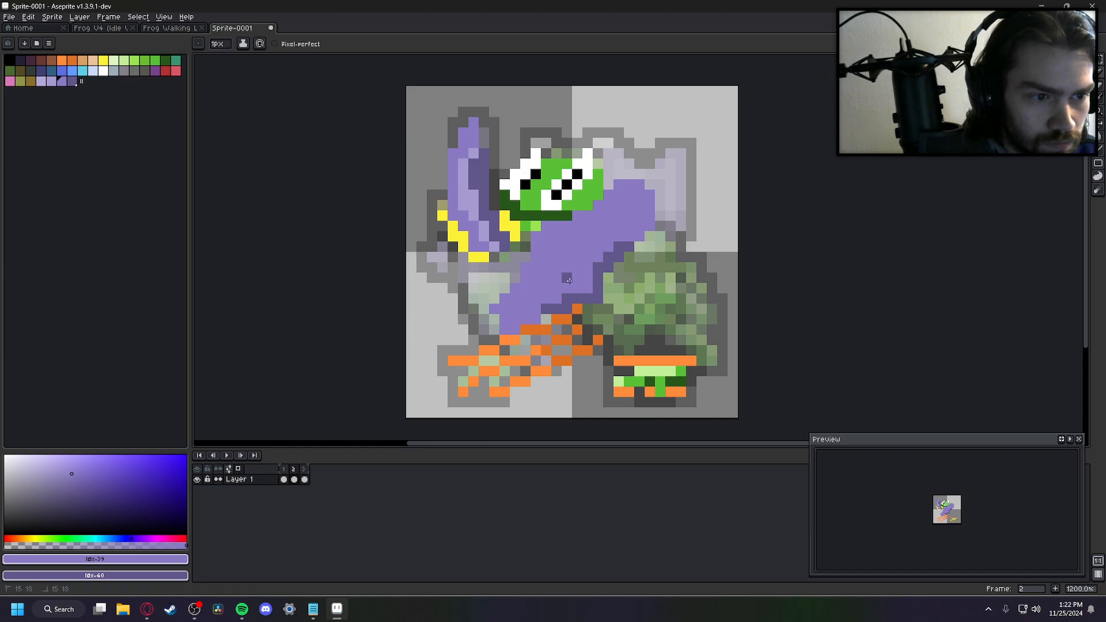
Paint dark purple Idx-40 shadow streaks through the middle and lower-left part of the smeared shield on frame 2
left_click_drag(579, 277, 567, 268)
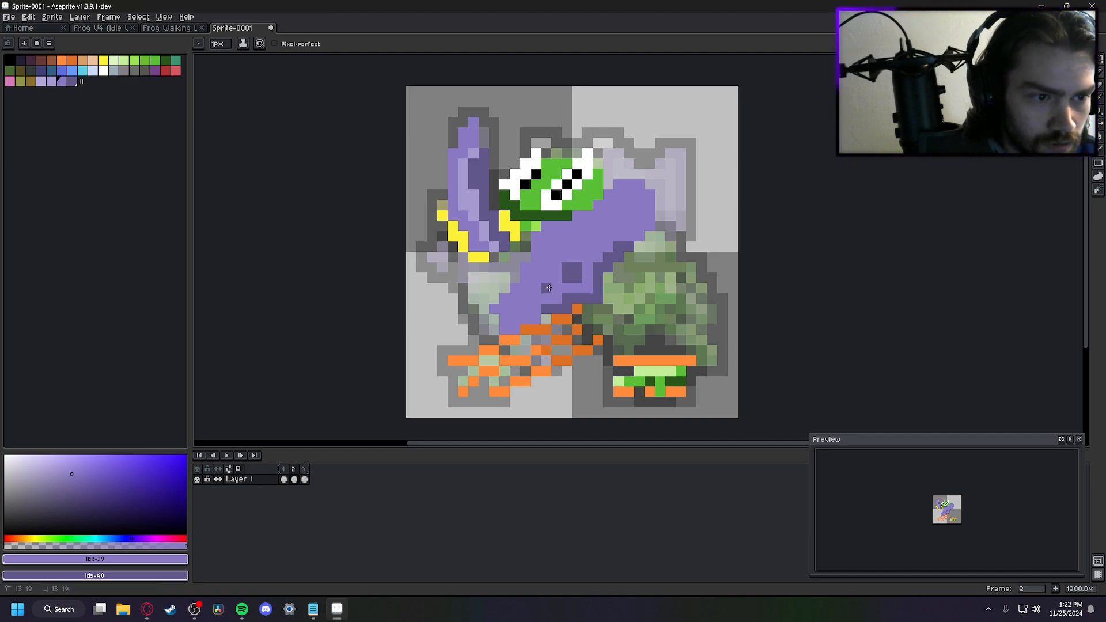
left_click(546, 292)
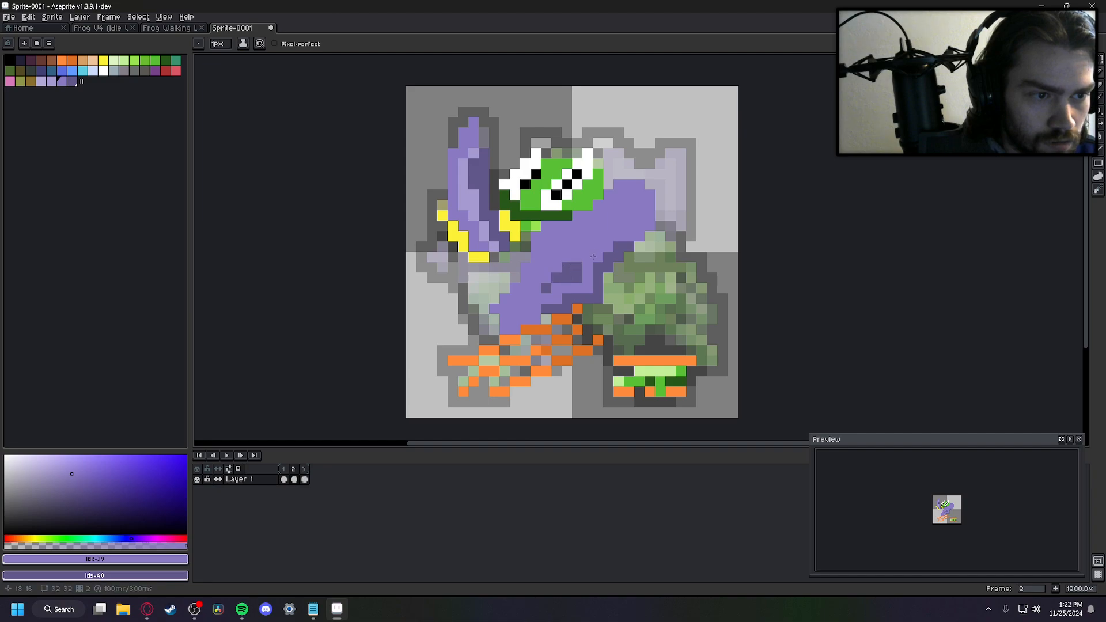
left_click(536, 311)
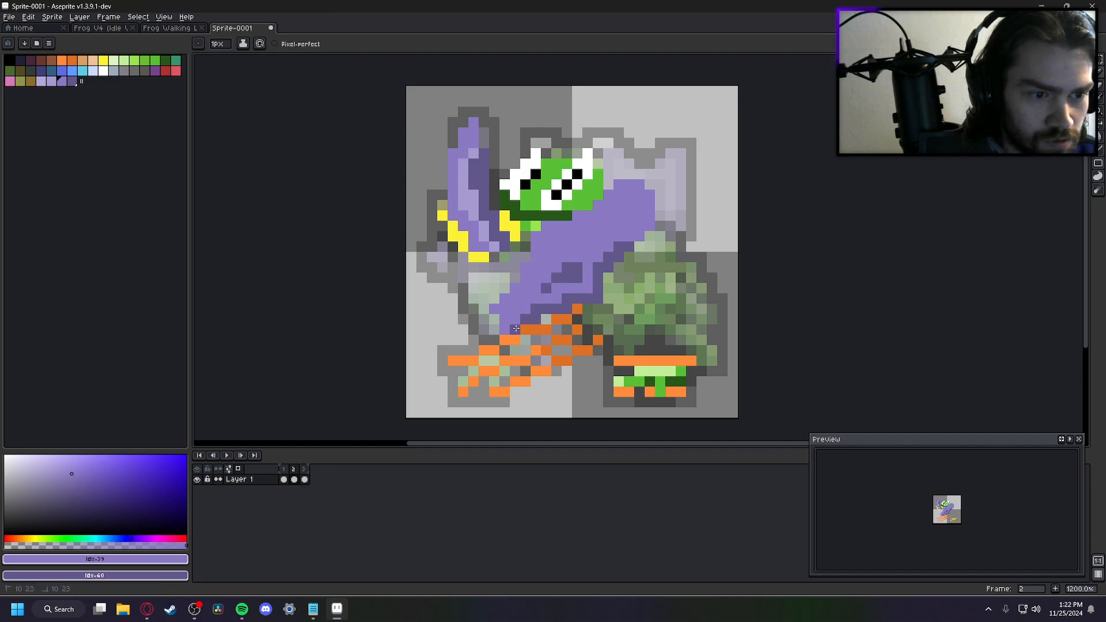
left_click(514, 299)
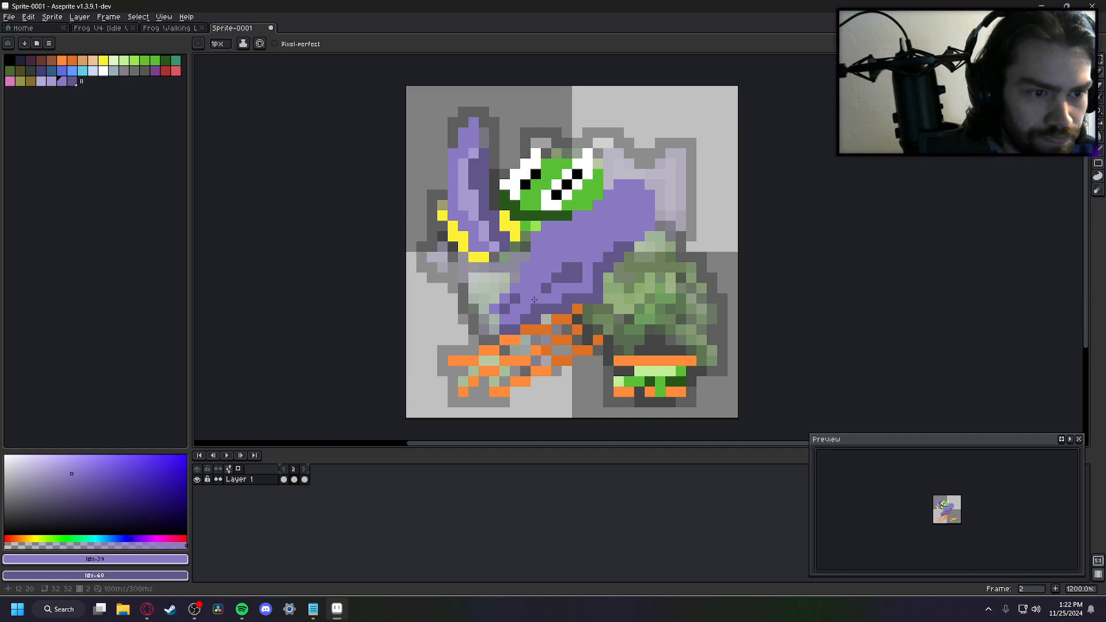
right_click_drag(535, 289, 525, 289)
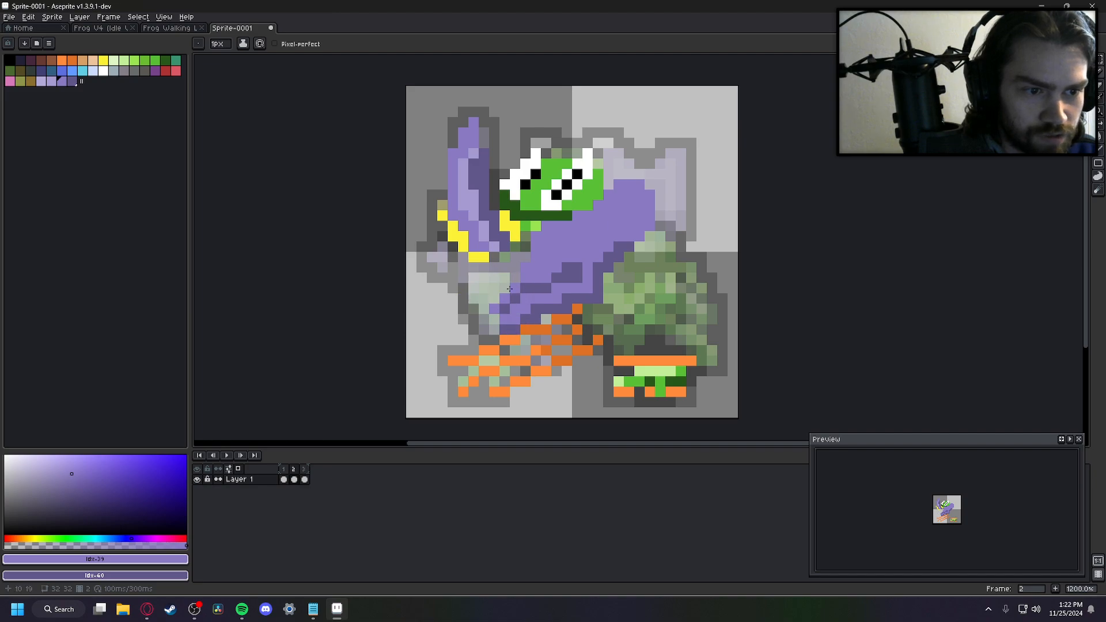
Extend the dark purple Idx-40 streaks around the shield's lower-left tip on frame 2, checking them against frame 1
key("comma")
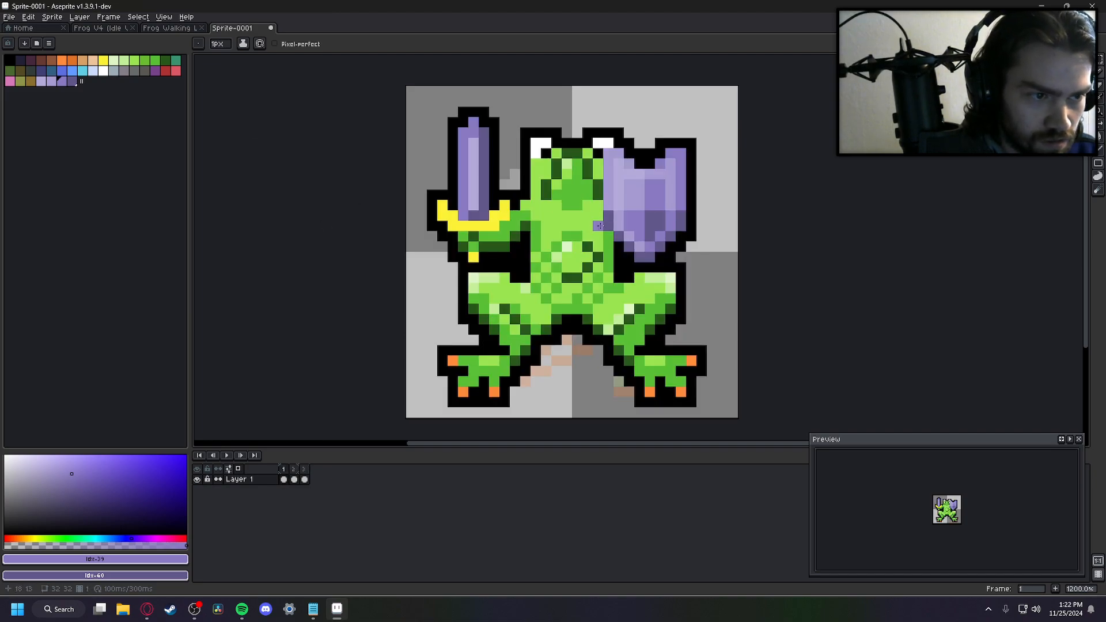
key("period")
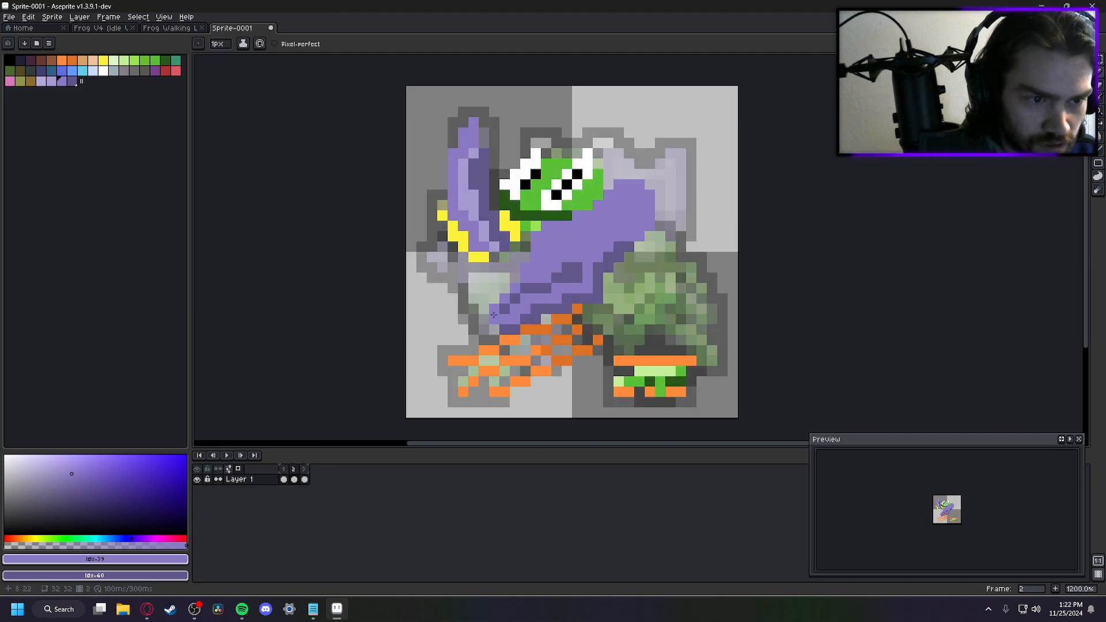
right_click(523, 277)
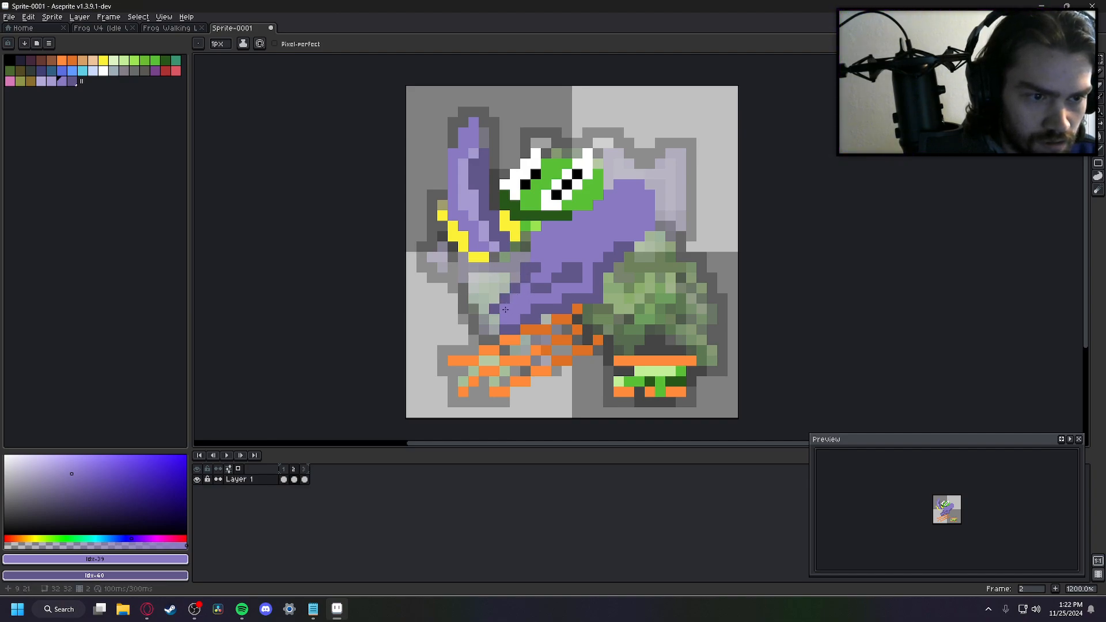
right_click(515, 309)
key("Left")
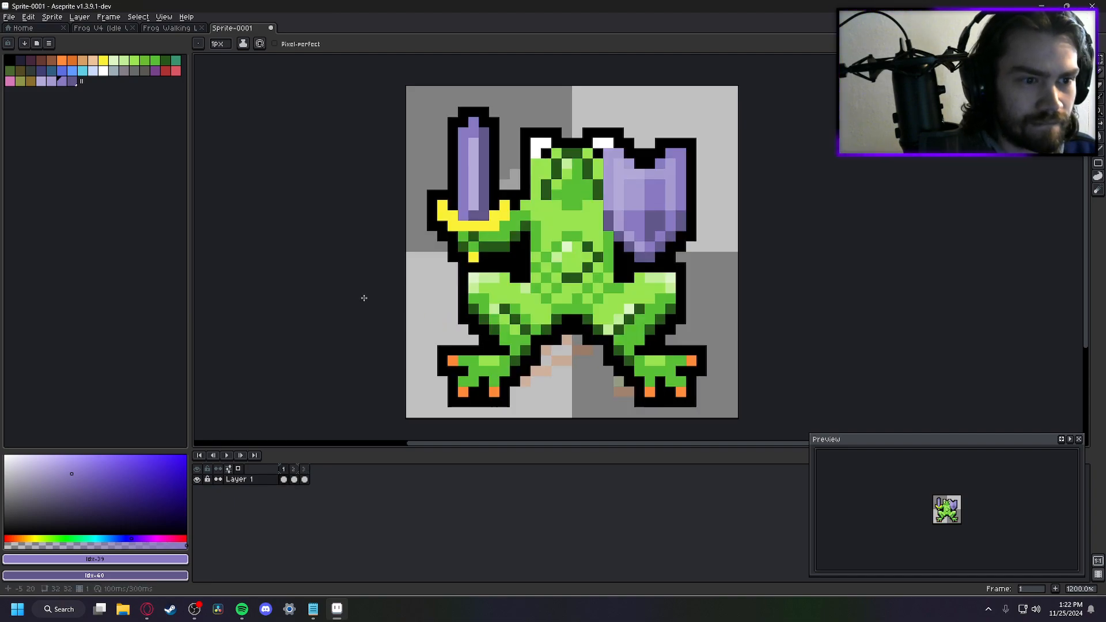
key("Right")
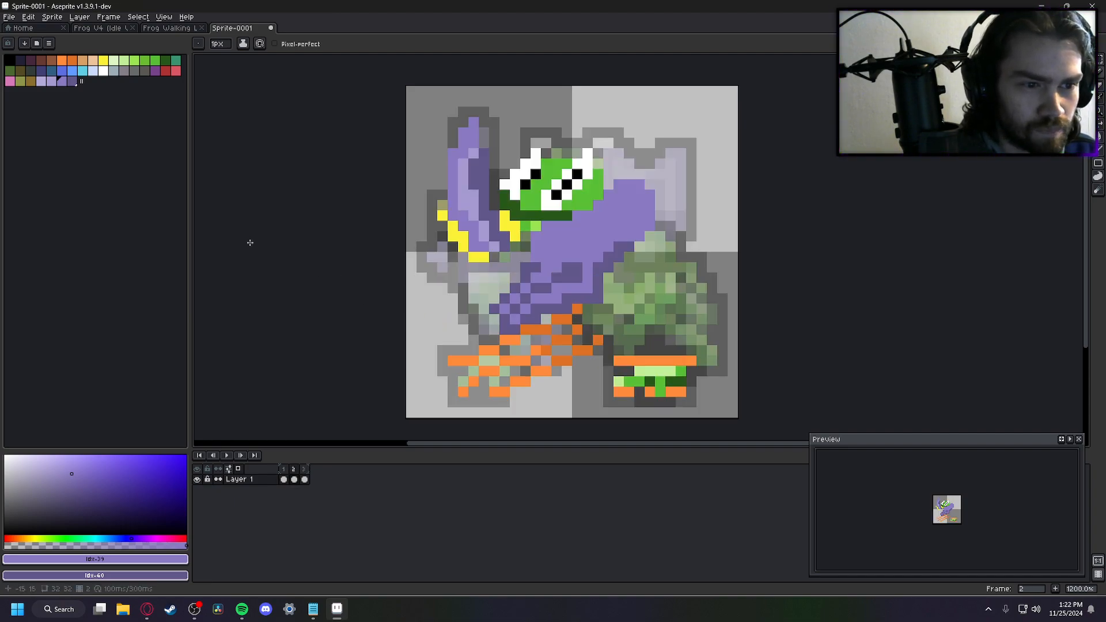
Add light purple Idx-38 highlights between the dark streaks in the lower-left part of the shield on frame 2
key("bracketleft")
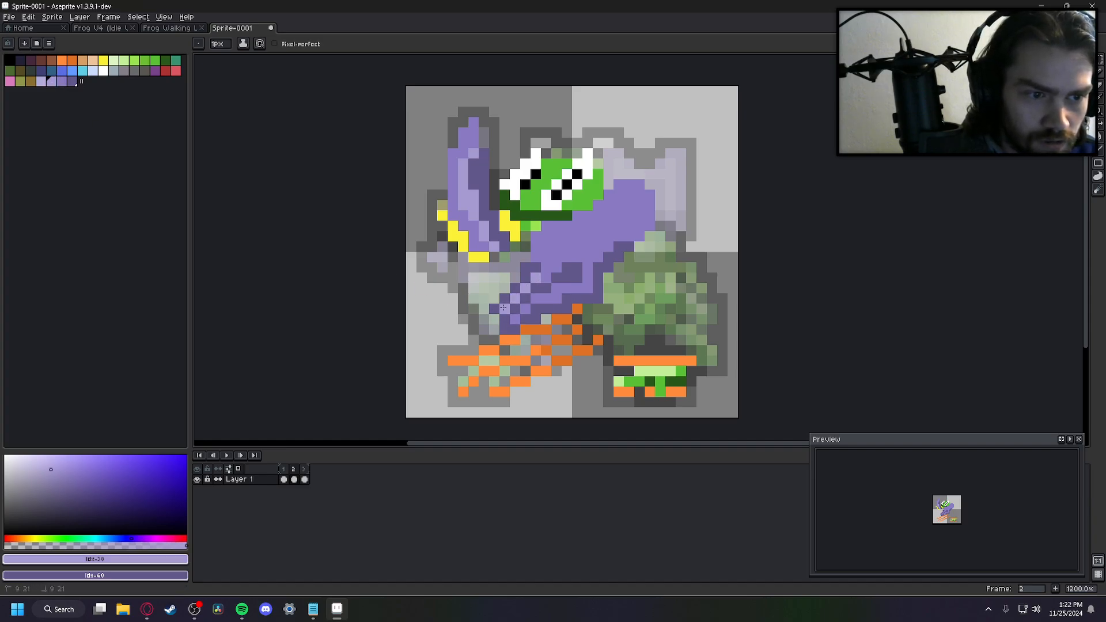
key("Left")
key("Right")
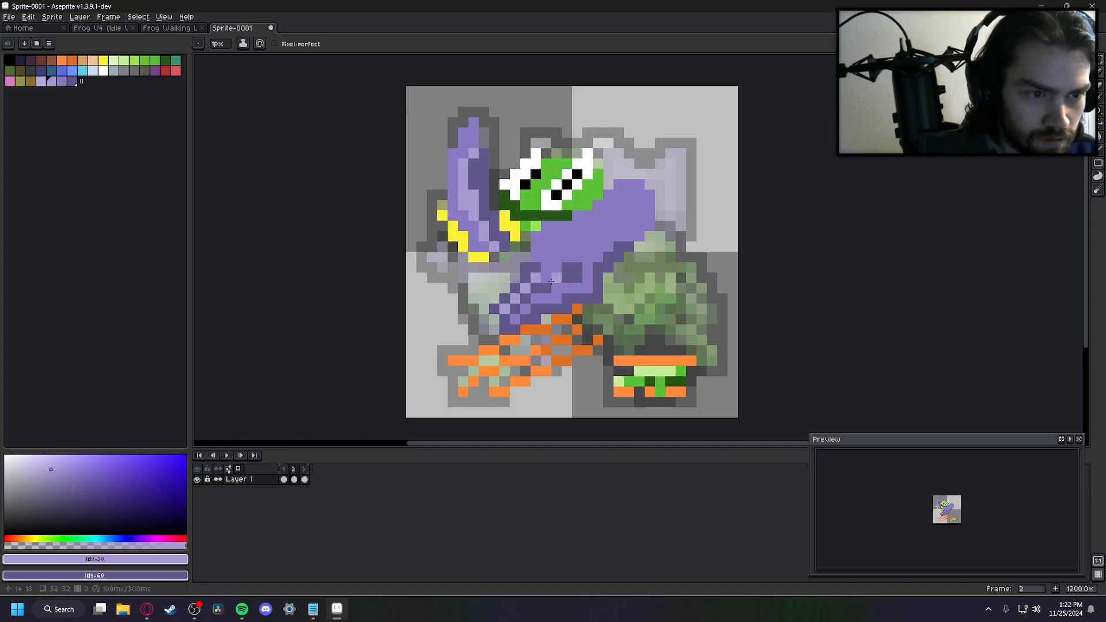
left_click_drag(548, 277, 547, 267)
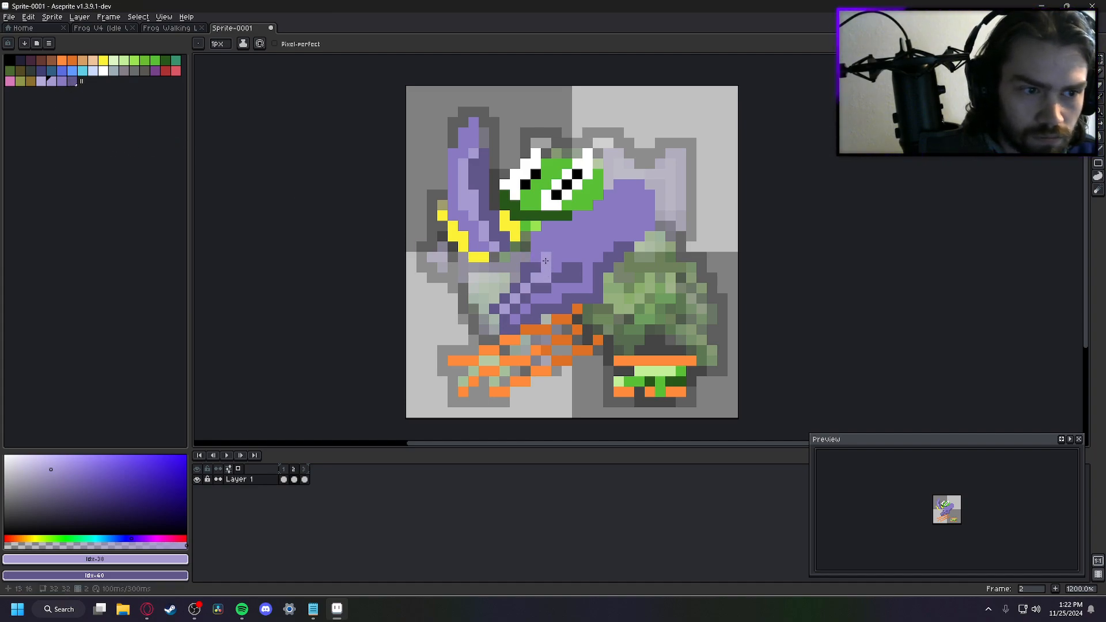
Flip repeatedly between frames 1 and 2 to compare the smeared shield's shading and highlights with the original shield
key("comma")
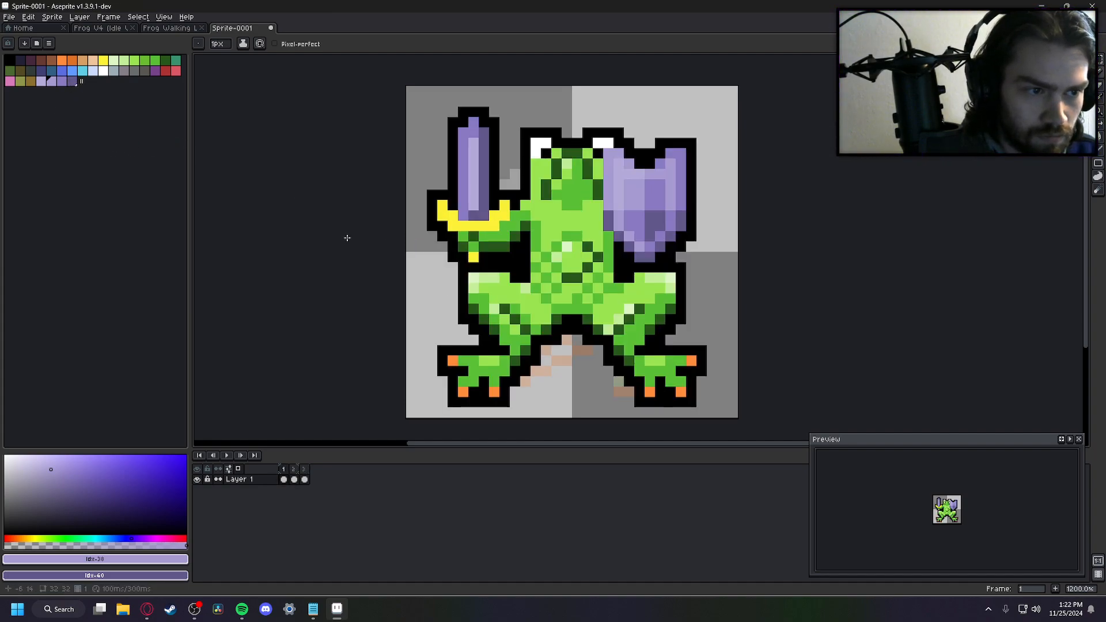
key("period")
key("comma")
key("period")
key("comma")
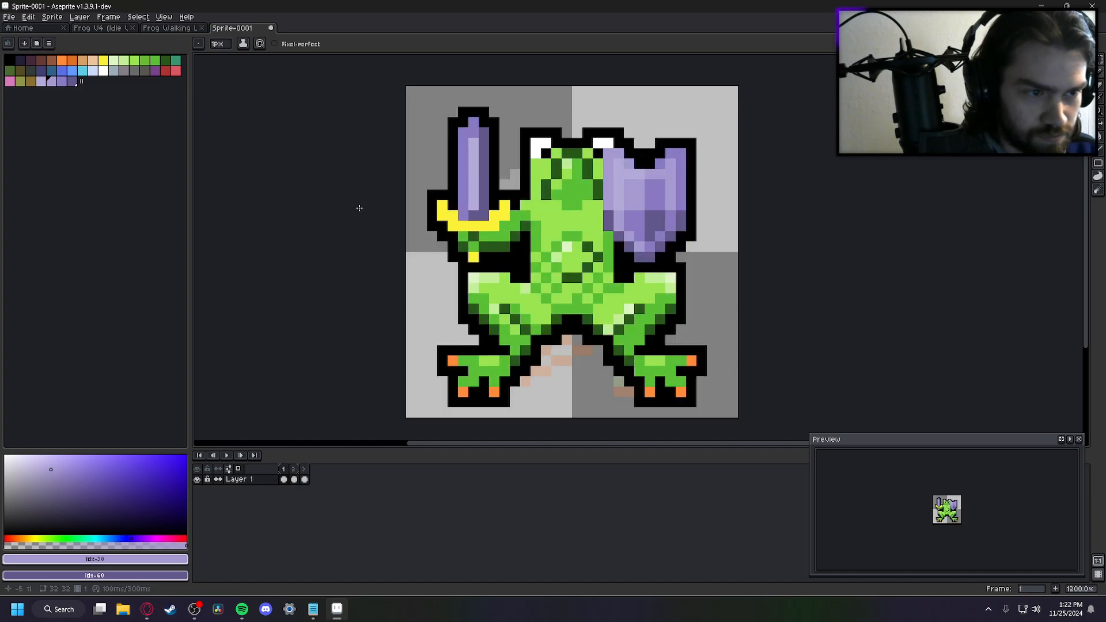
key("period")
key("comma")
key("period")
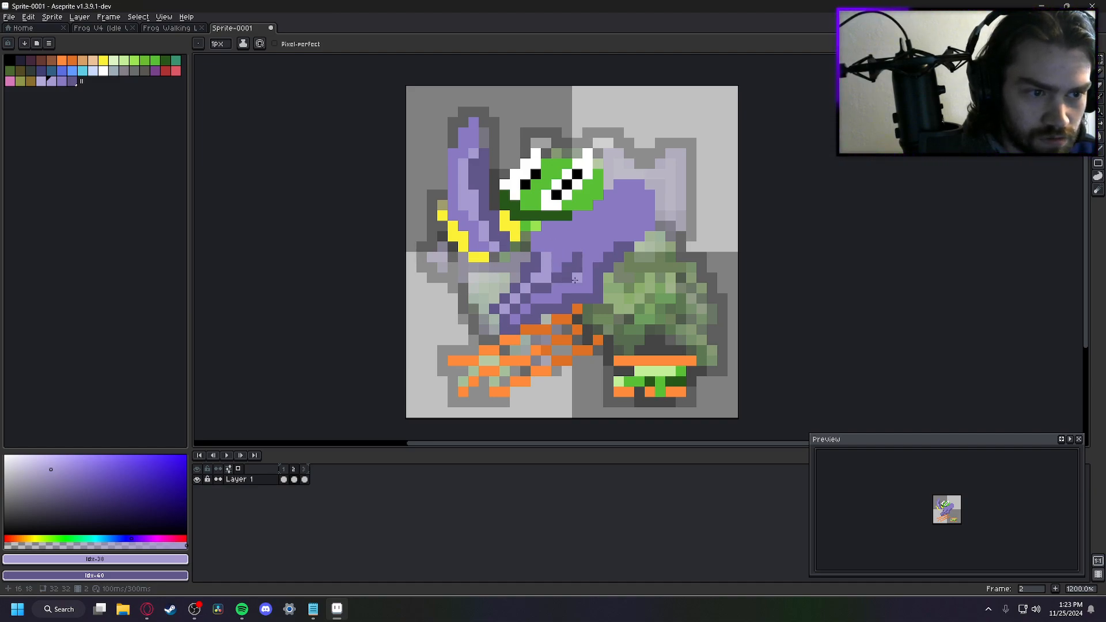
key("Left")
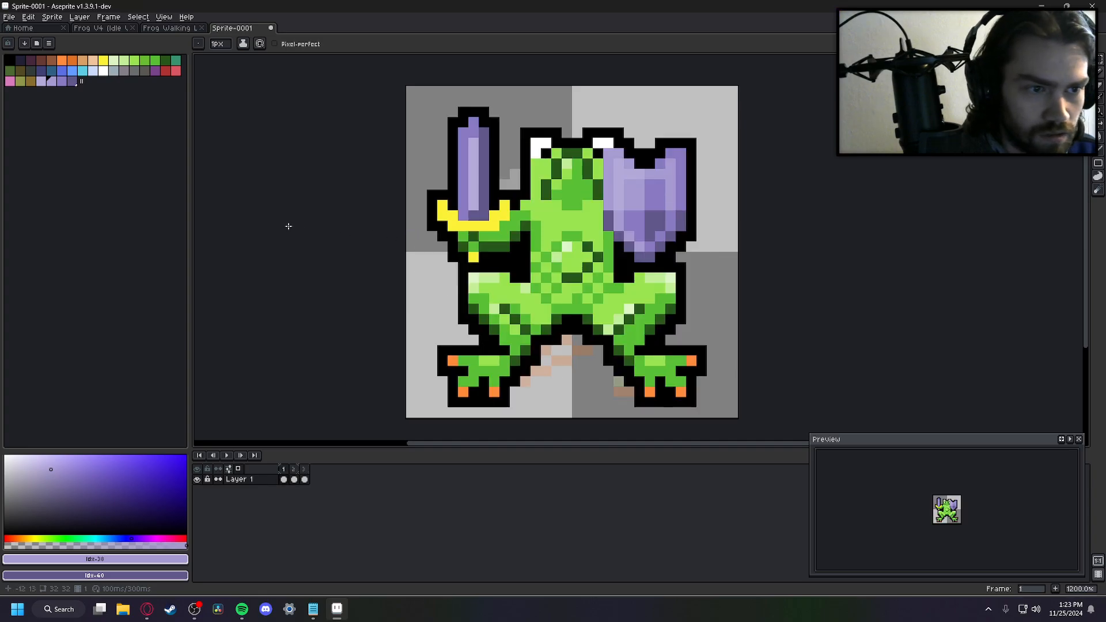
Paint a pale purple Idx-37 highlight along the upper-left edge of the smeared shield on frame 2, using frame 1 as reference
key("Right")
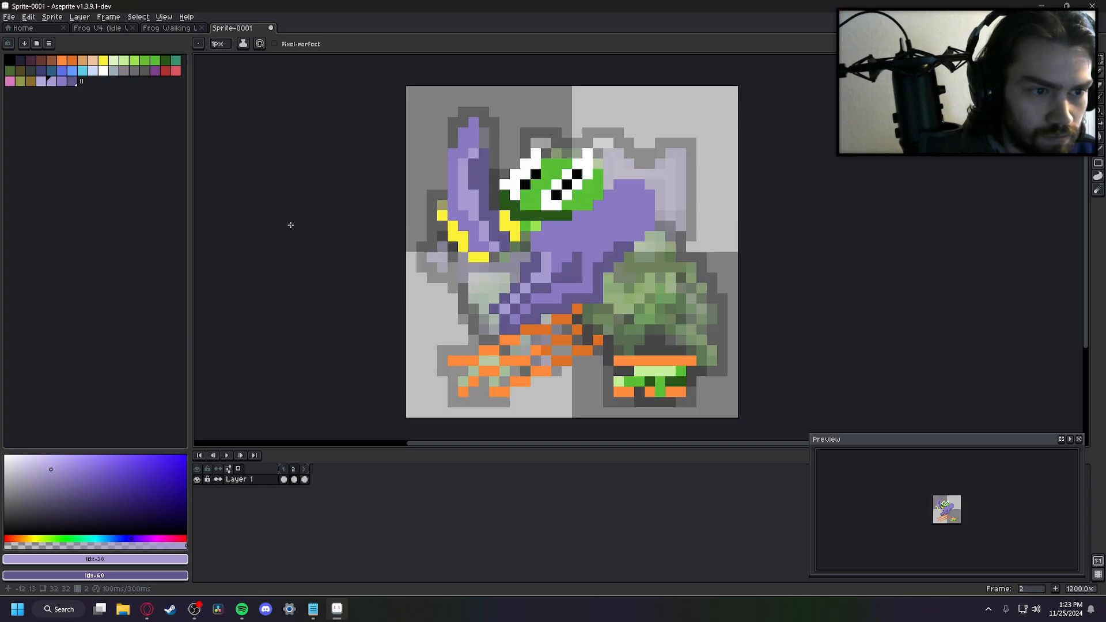
key("Left")
left_click(40, 81)
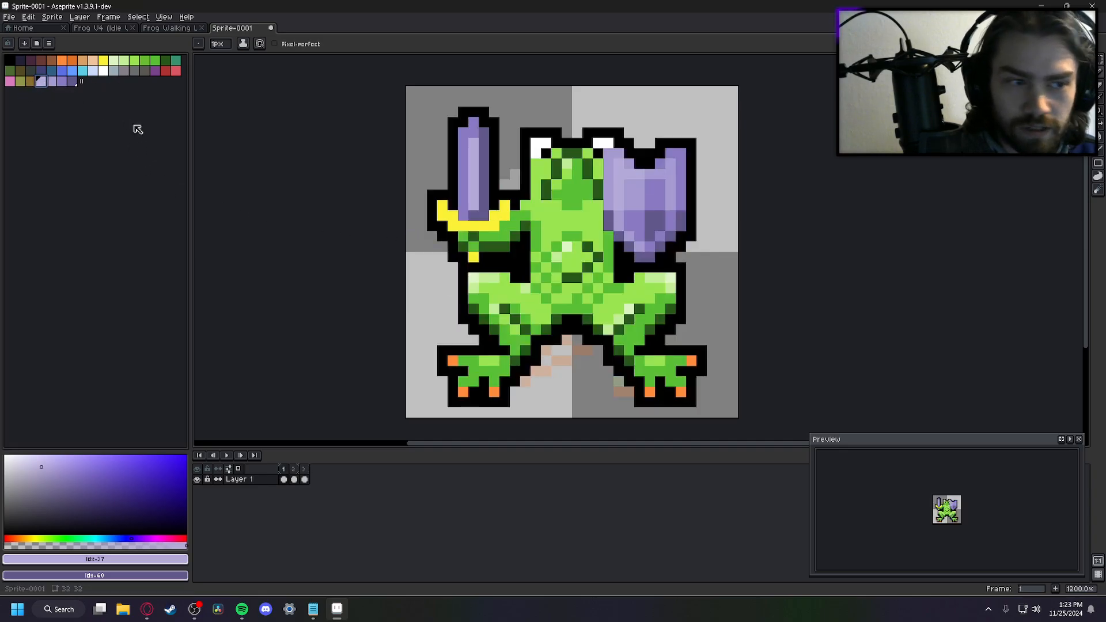
key("Right")
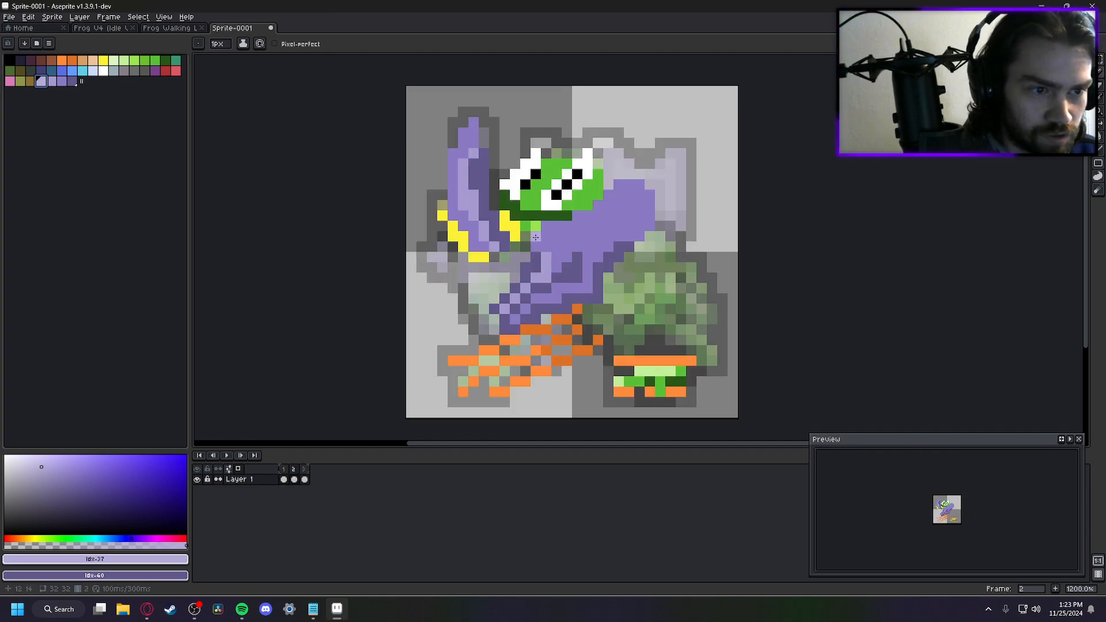
left_click_drag(536, 247, 558, 225)
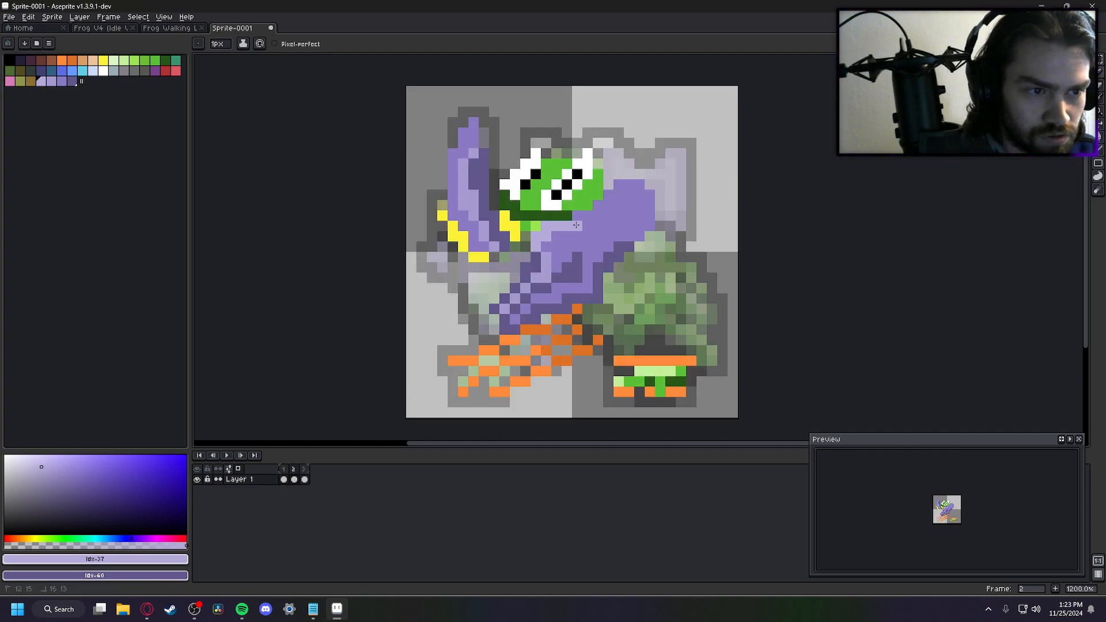
left_click(620, 186)
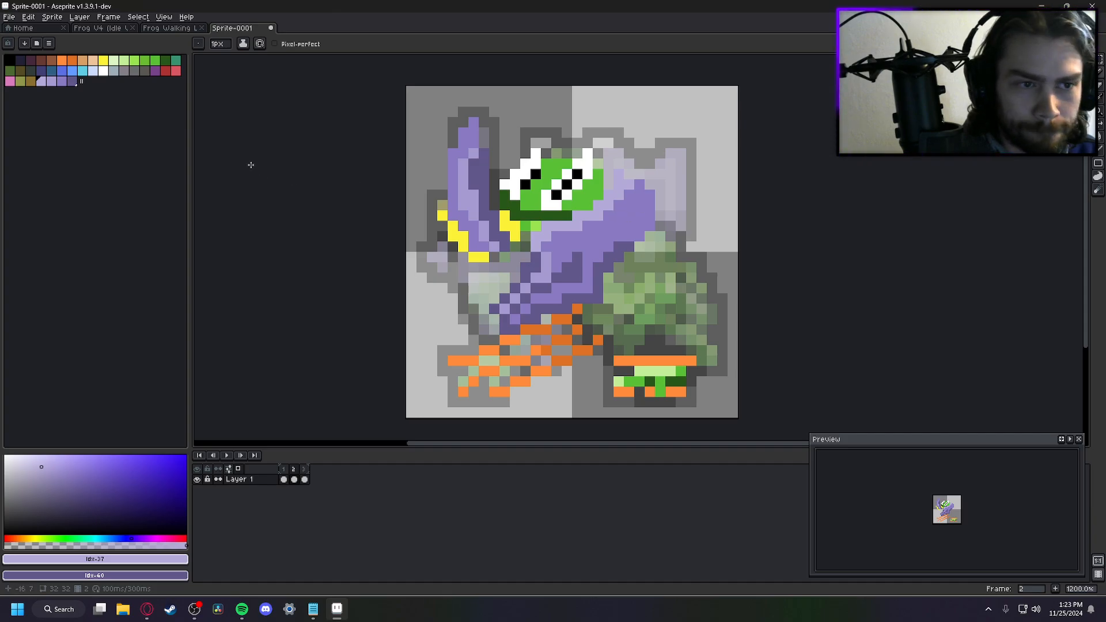
Add light purple Idx-38 shading beside the upper-edge highlight of the smeared shield on frame 2, comparing it with frame 1
key("Left")
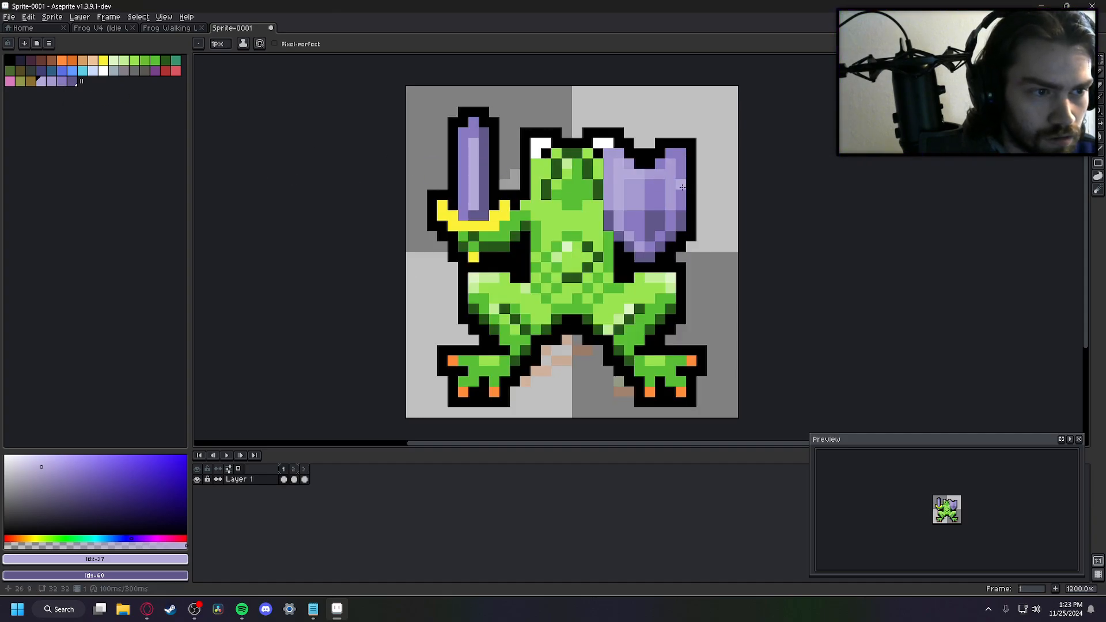
key("Right")
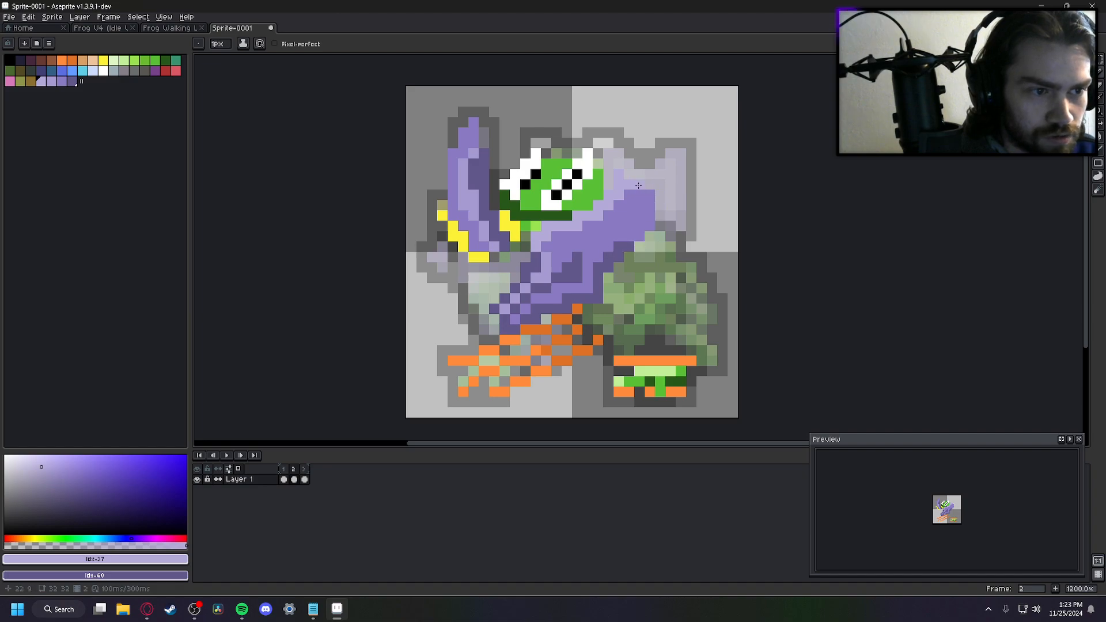
key("Left")
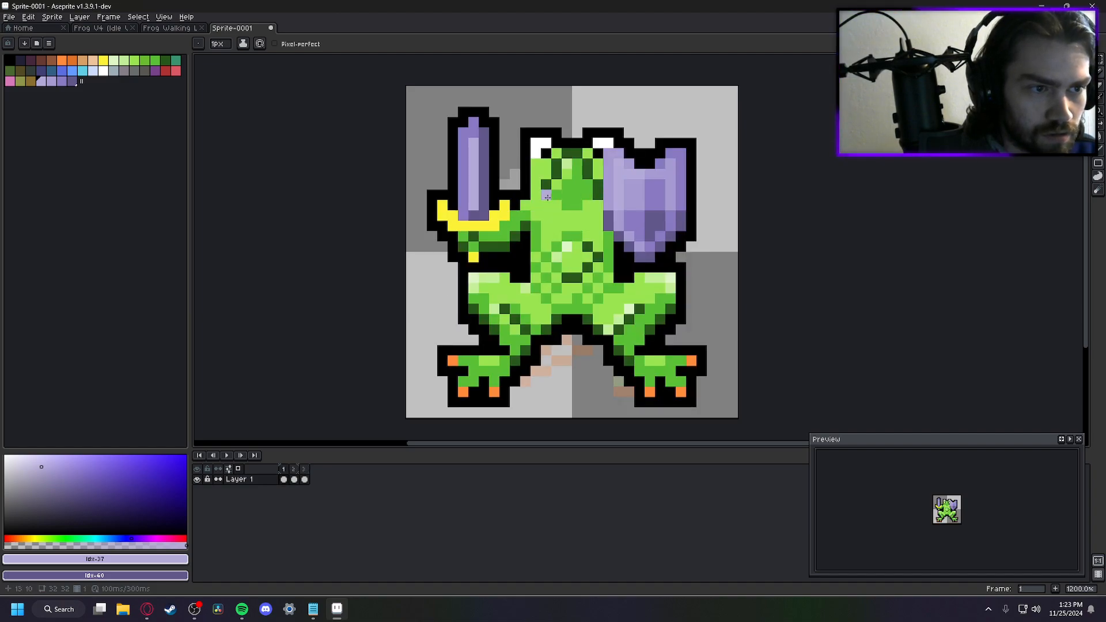
left_click(52, 81)
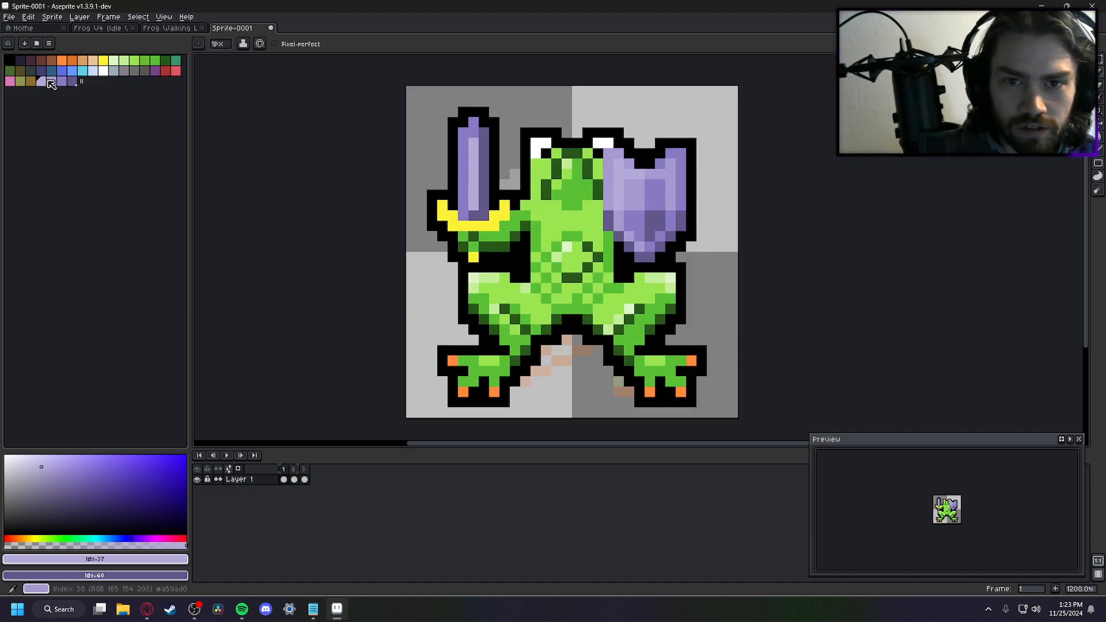
key("Right")
left_click(617, 198)
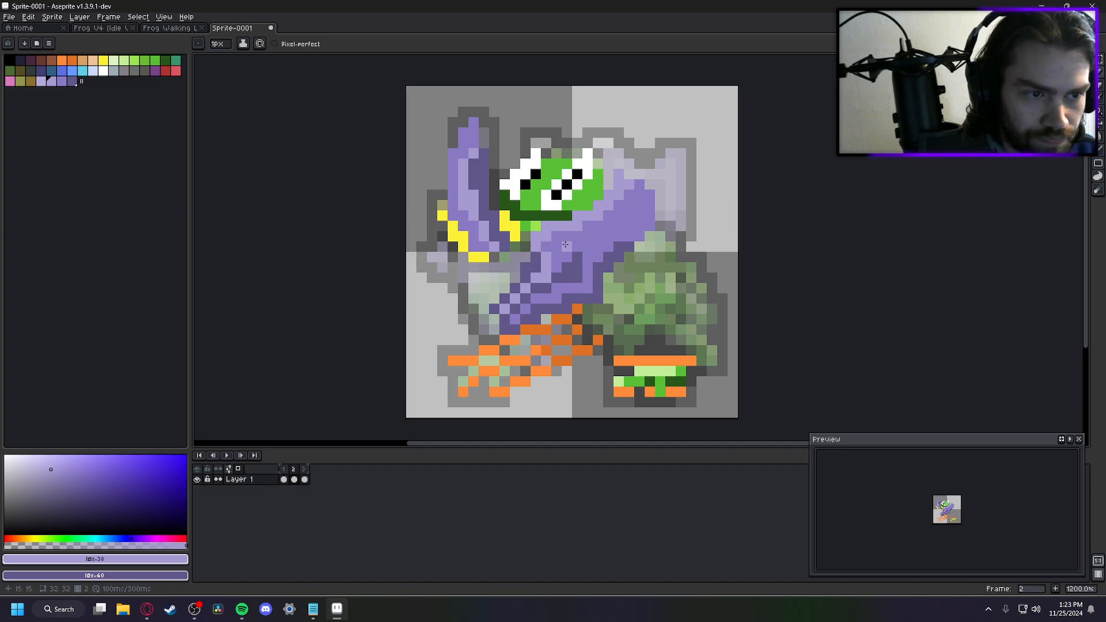
Compare the neighbouring frames, try a light purple Idx-38 streak through the middle of the shield on frame 2, and undo it
key("Right")
key("Left")
key("Left")
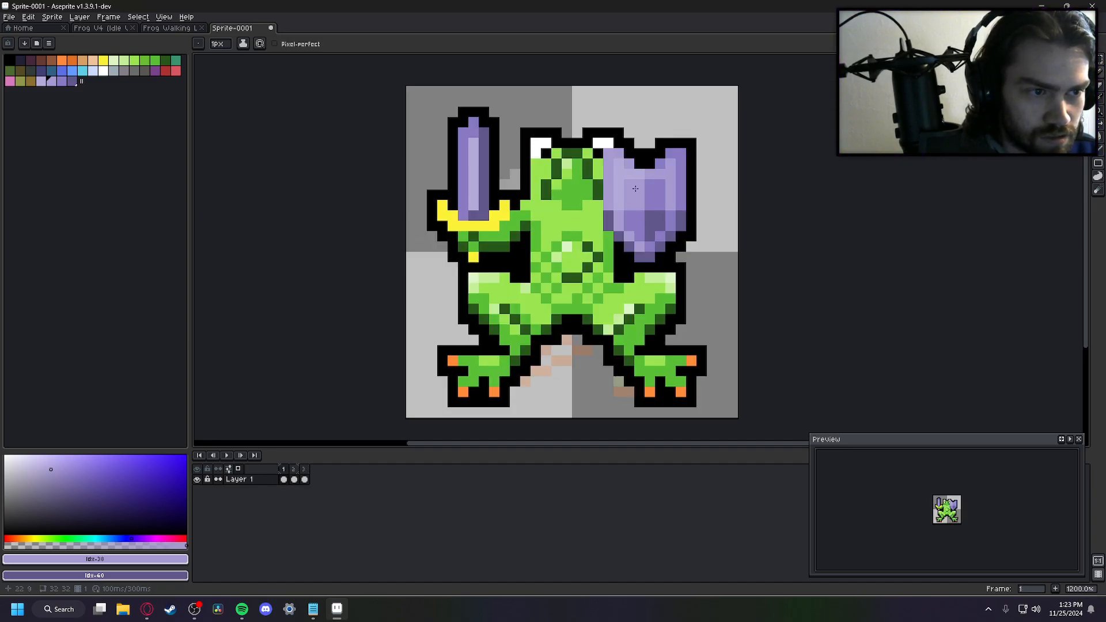
key("Right")
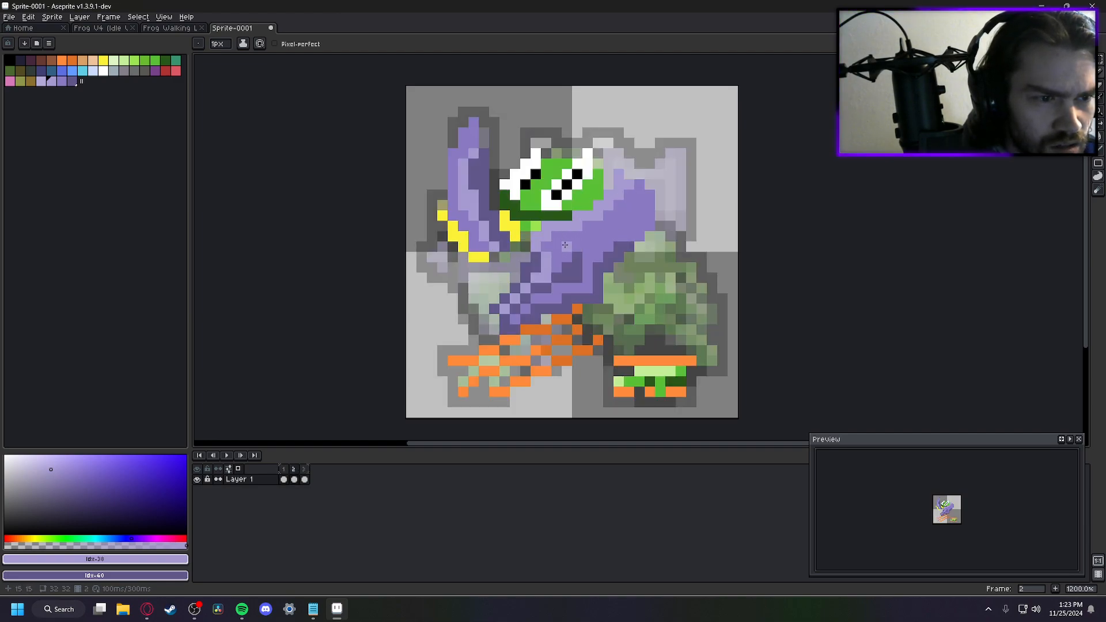
left_click_drag(566, 248, 582, 246)
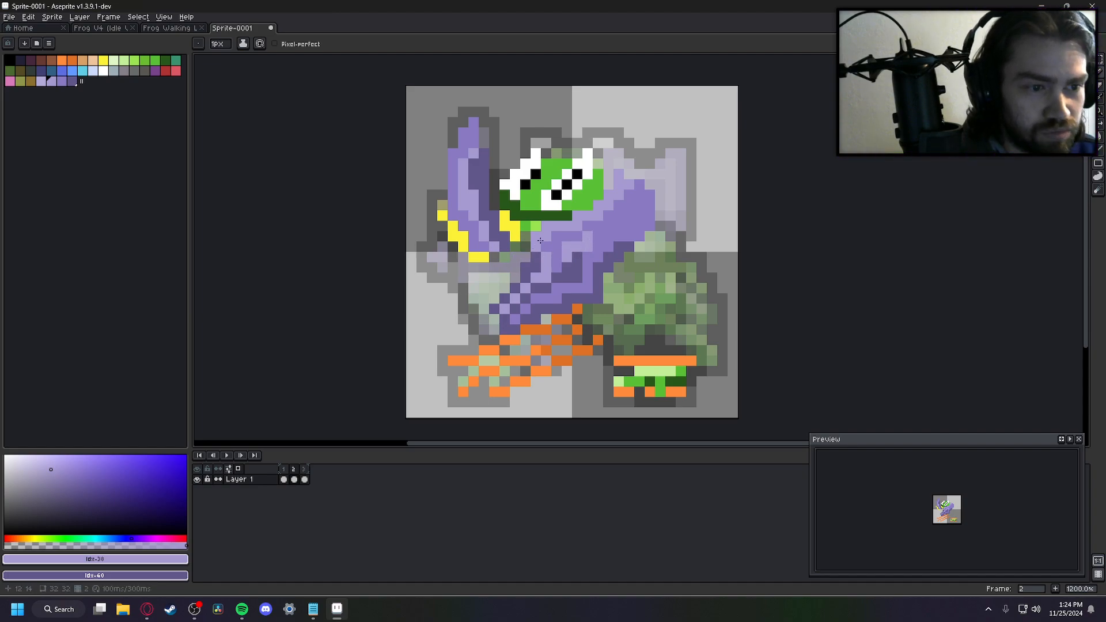
key("ctrl+z")
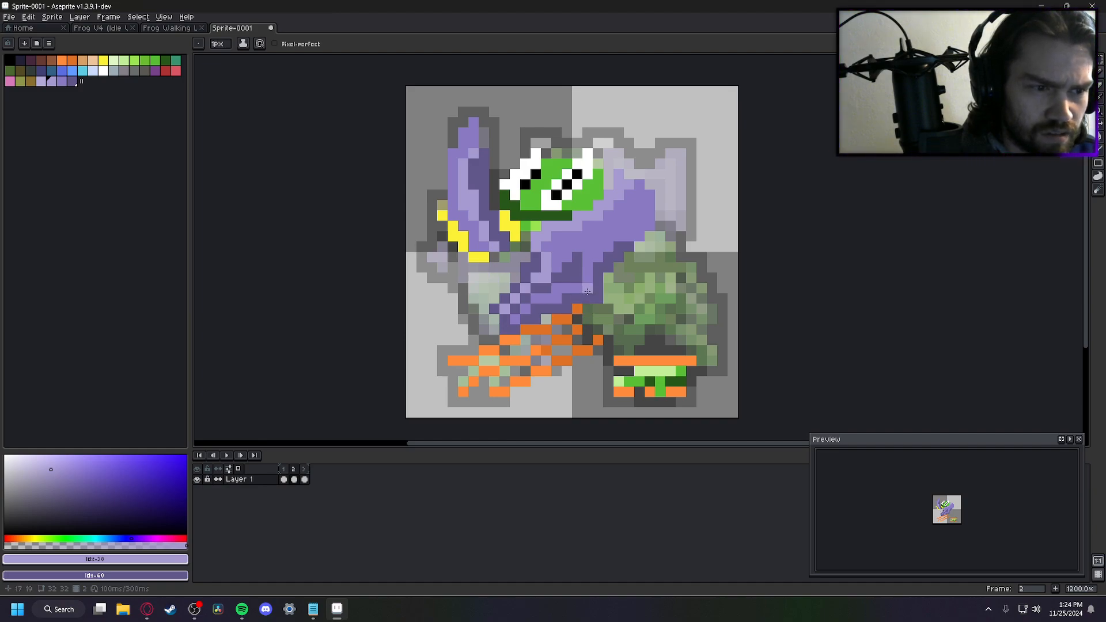
Hide the onion skin and flip repeatedly through frames 1 to 3 to check how the in-between frame reads in the turn
key("Right")
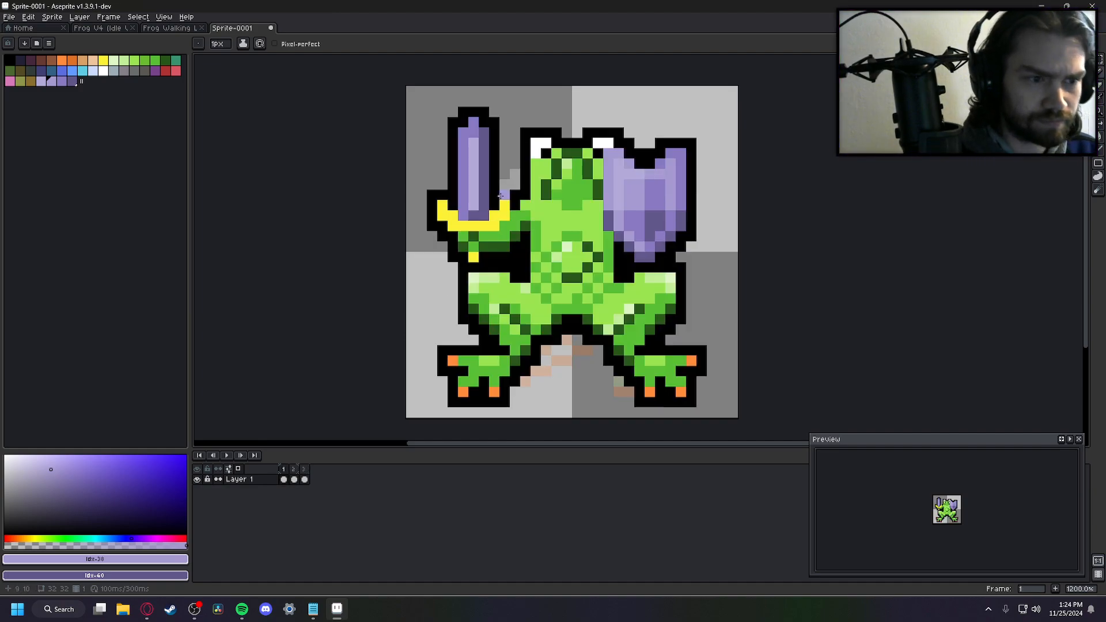
key("F3")
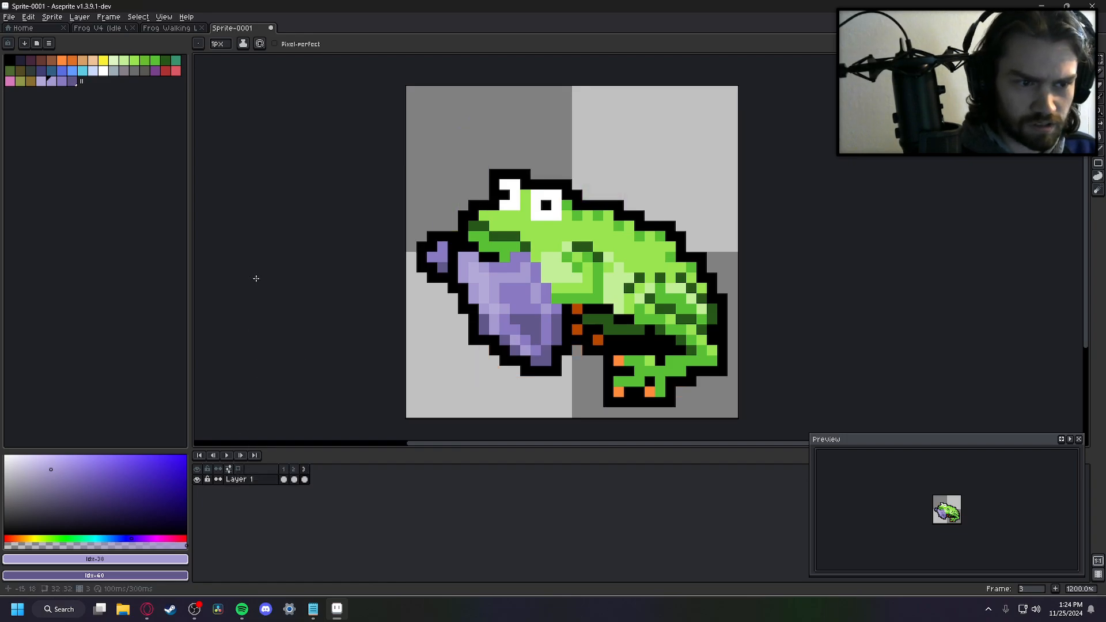
key("Left")
key("Right")
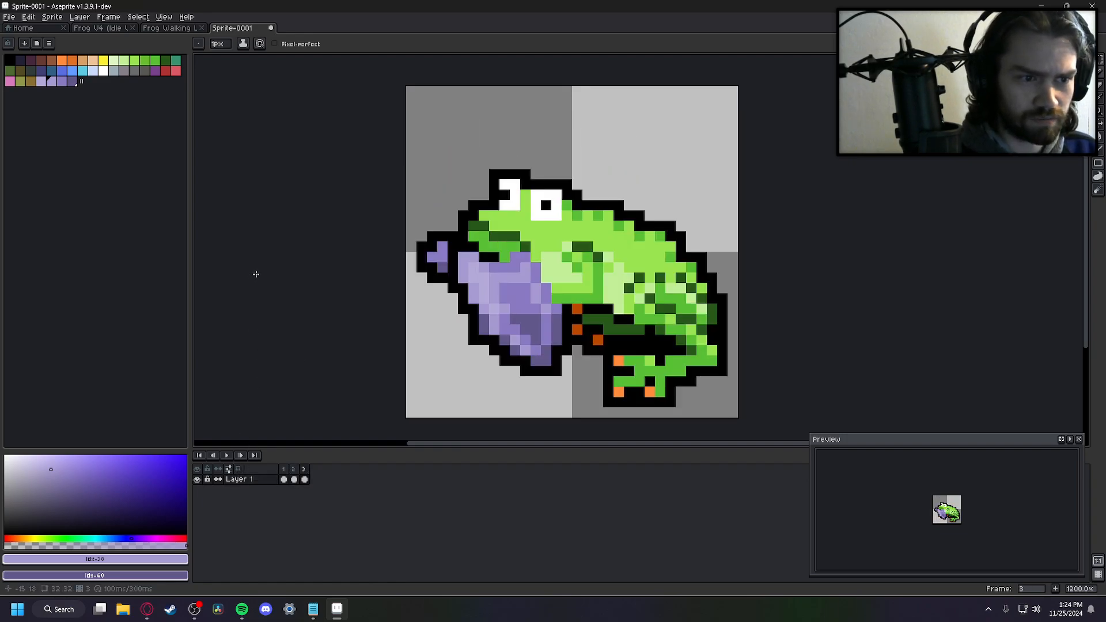
key("Left")
key("Left")
key("Right")
key("Right")
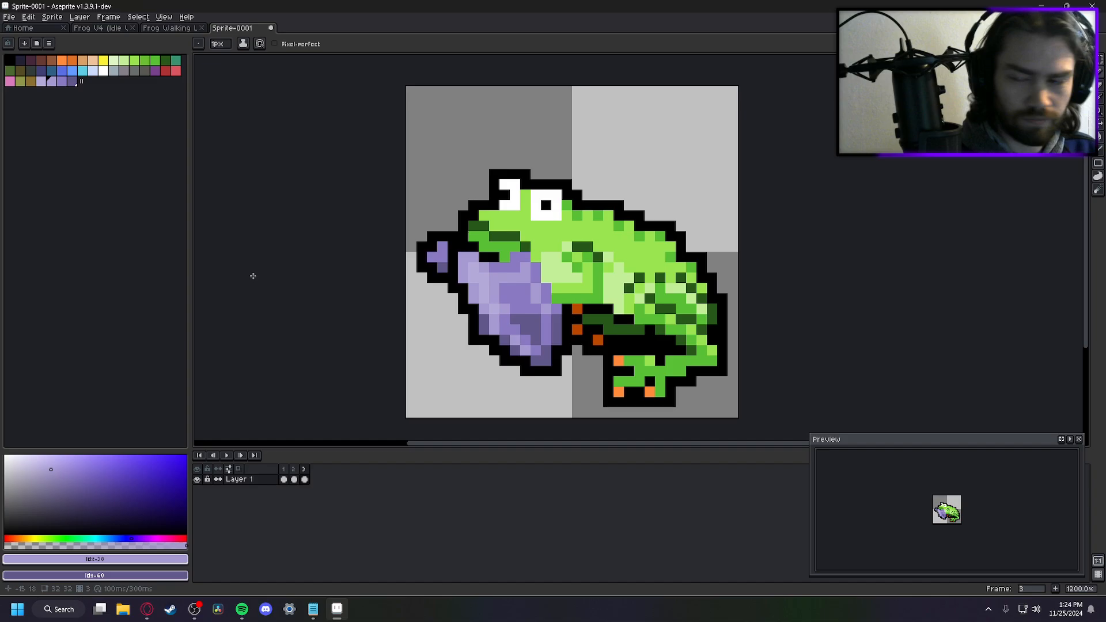
key("Left")
key("Left")
key("Right")
key("Right")
key("Left")
key("Left")
key("Right")
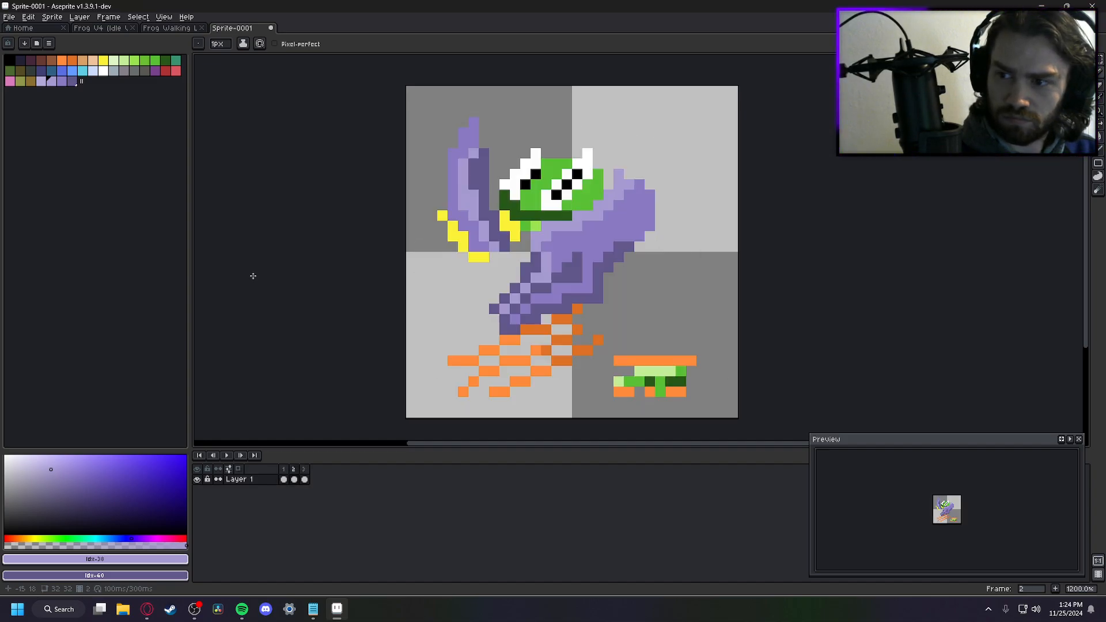
key("Right")
key("Left")
key("Left")
key("Right")
key("Right")
key("Left")
key("Left")
key("Right")
key("Right")
key("Right")
key("Right")
key("Right")
key("Left")
key("Left")
key("Right")
key("Right")
key("Left")
key("Left")
key("Left")
key("Right")
key("Left")
key("Left")
key("Left")
key("Left")
key("Left")
key("Left")
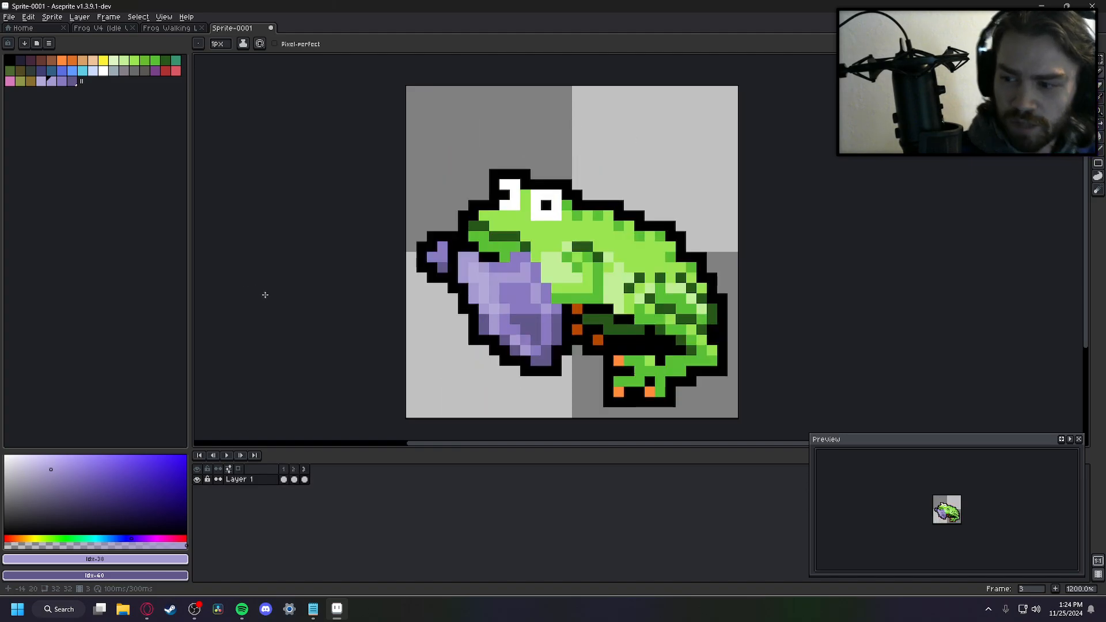
key("Left")
key("Left")
key("Left")
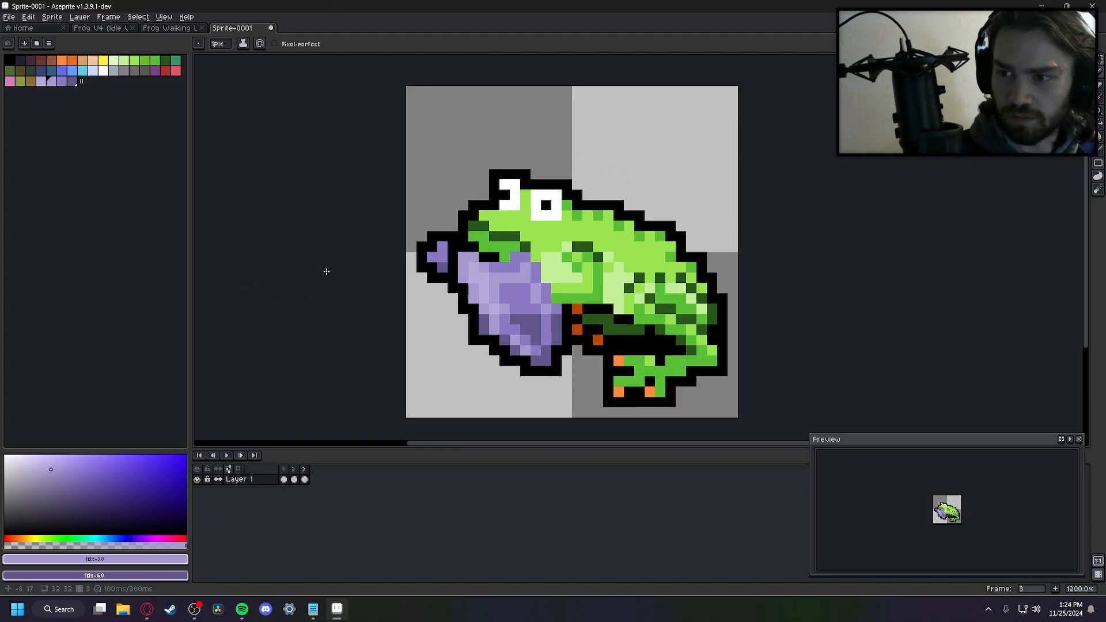
key("Left")
key("Left")
key("Right")
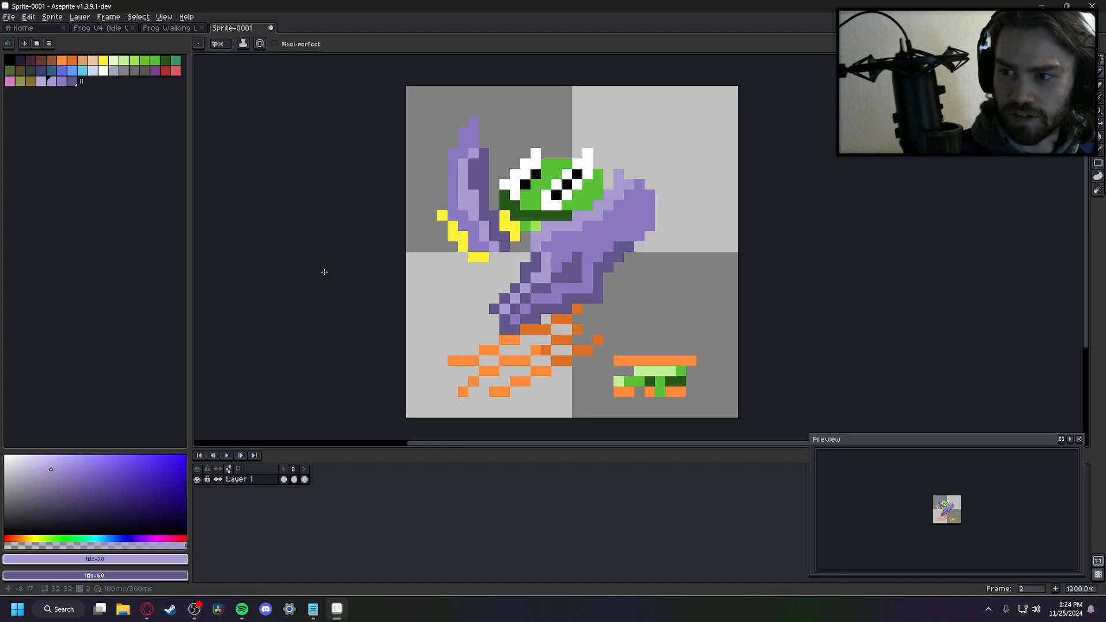
key("Left")
key("Left")
key("Right")
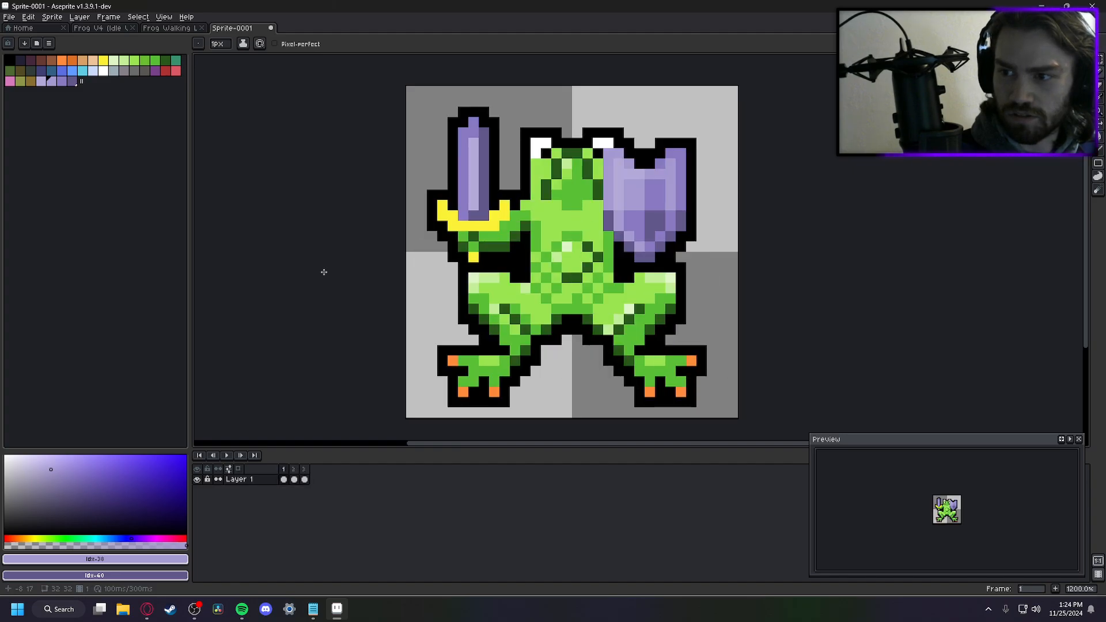
key("Right")
key("Right")
key("Right")
key("Right")
key("Right")
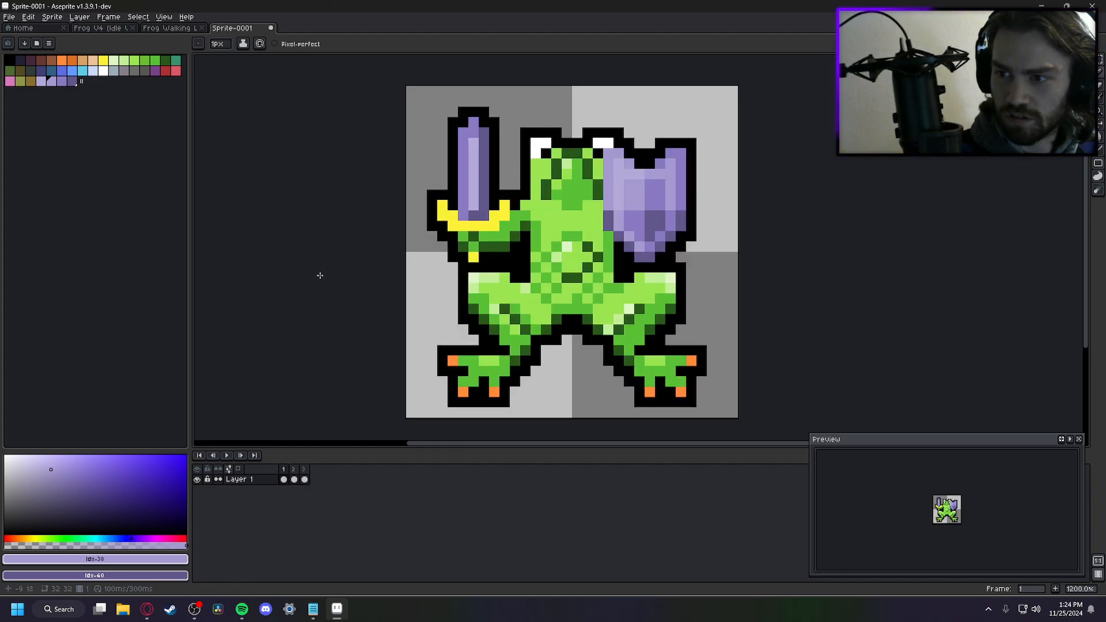
key("Right")
key("Left")
key("Left")
key("Left")
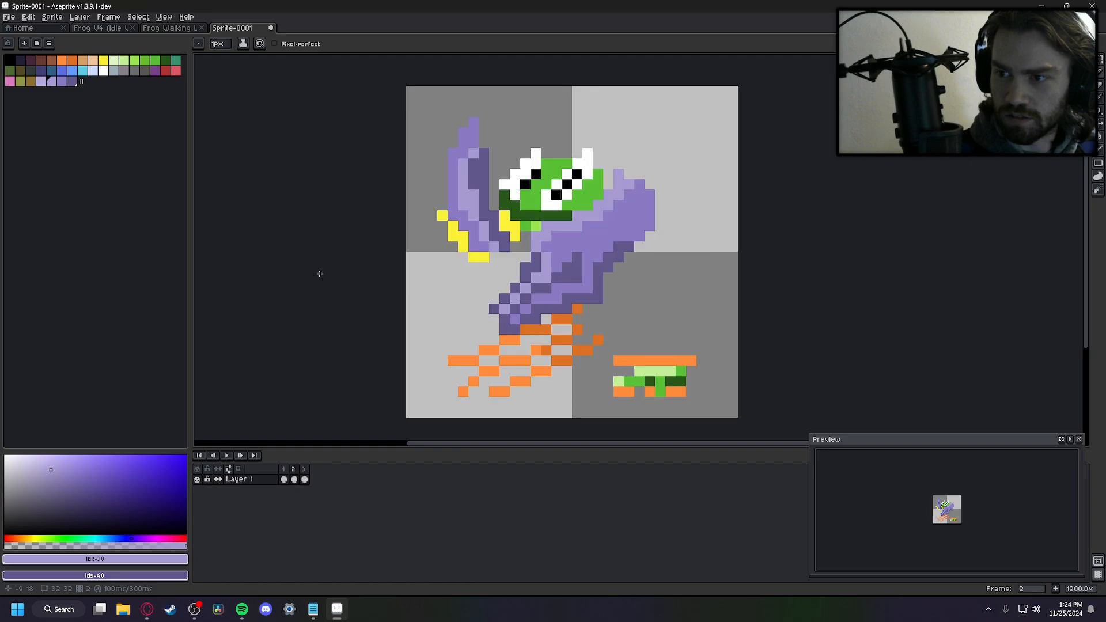
key("Left")
key("Right")
key("Left")
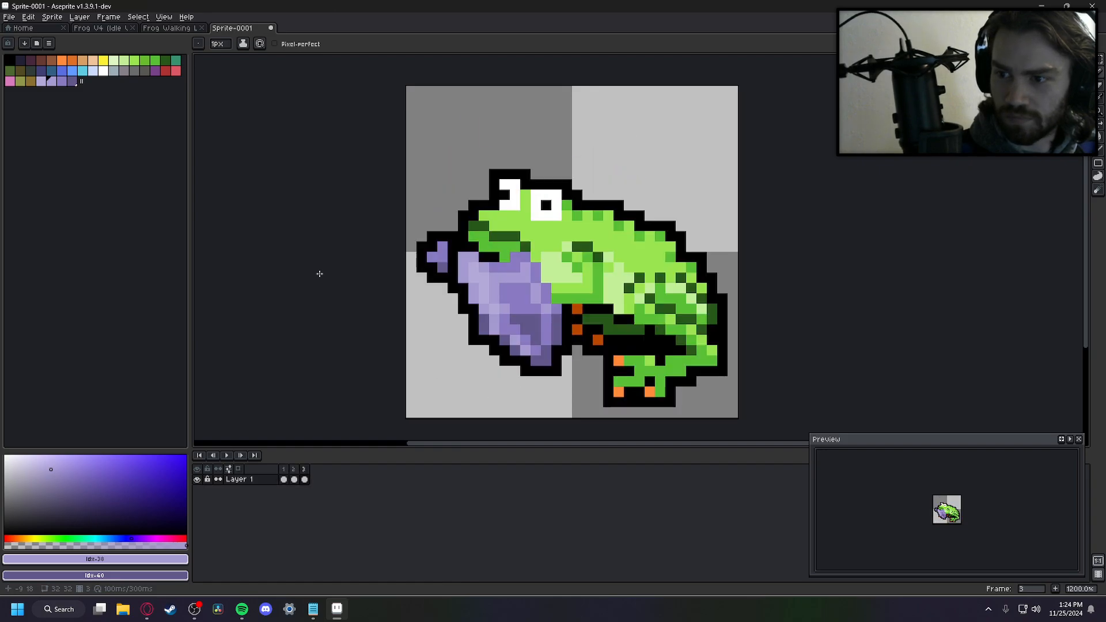
key("Left")
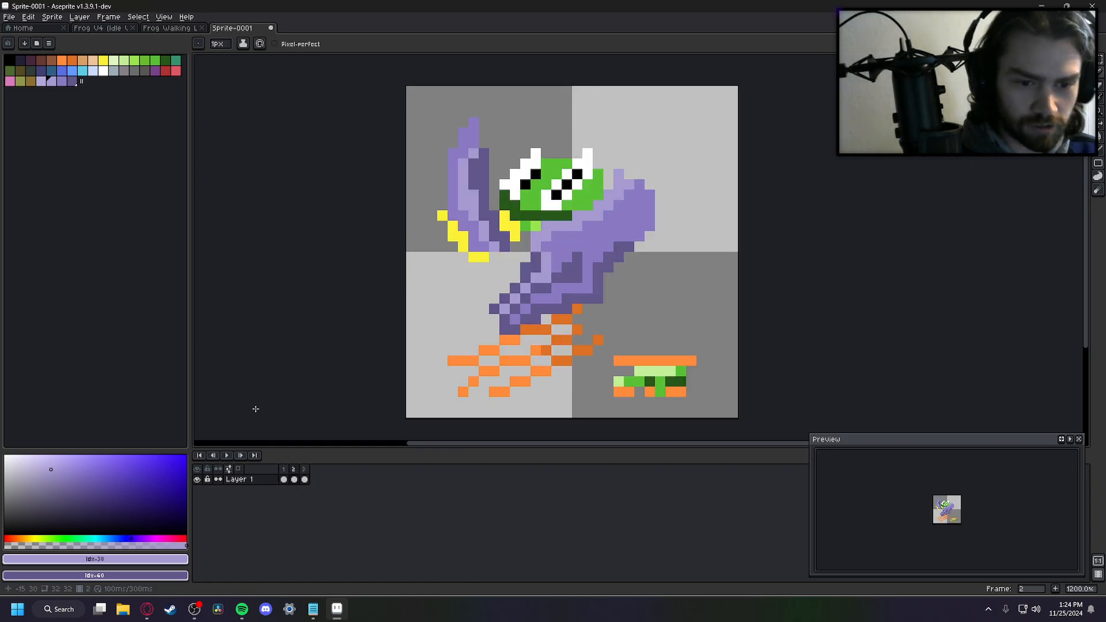
Show the onion skin again and extend the shield's upper-right edge on frame 2 with medium purple Idx-39 pixels
left_click(238, 468)
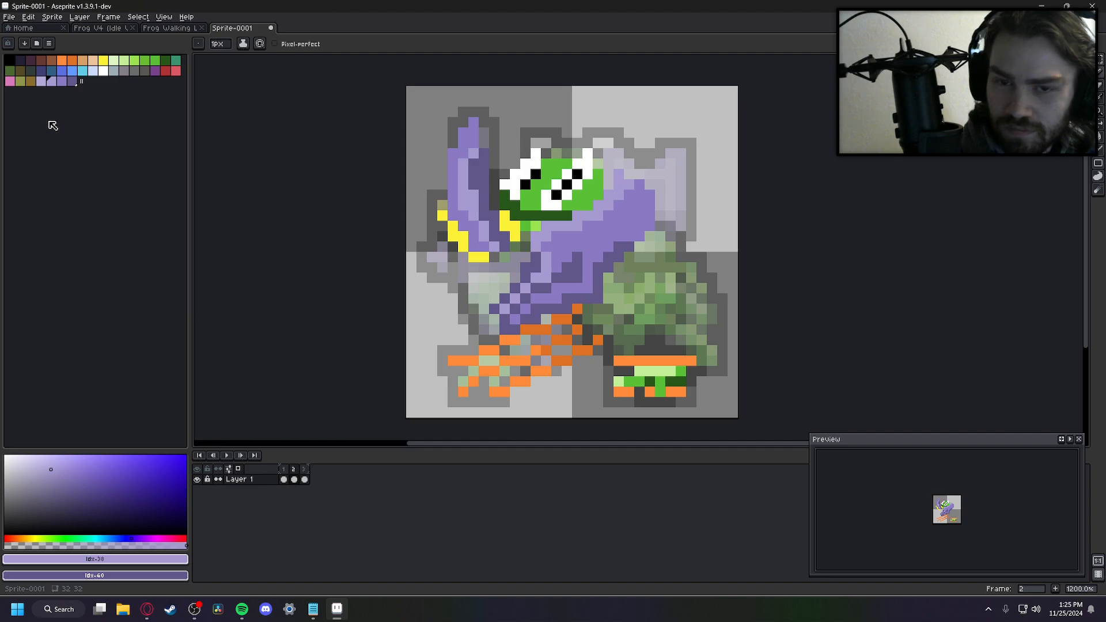
right_click(63, 82)
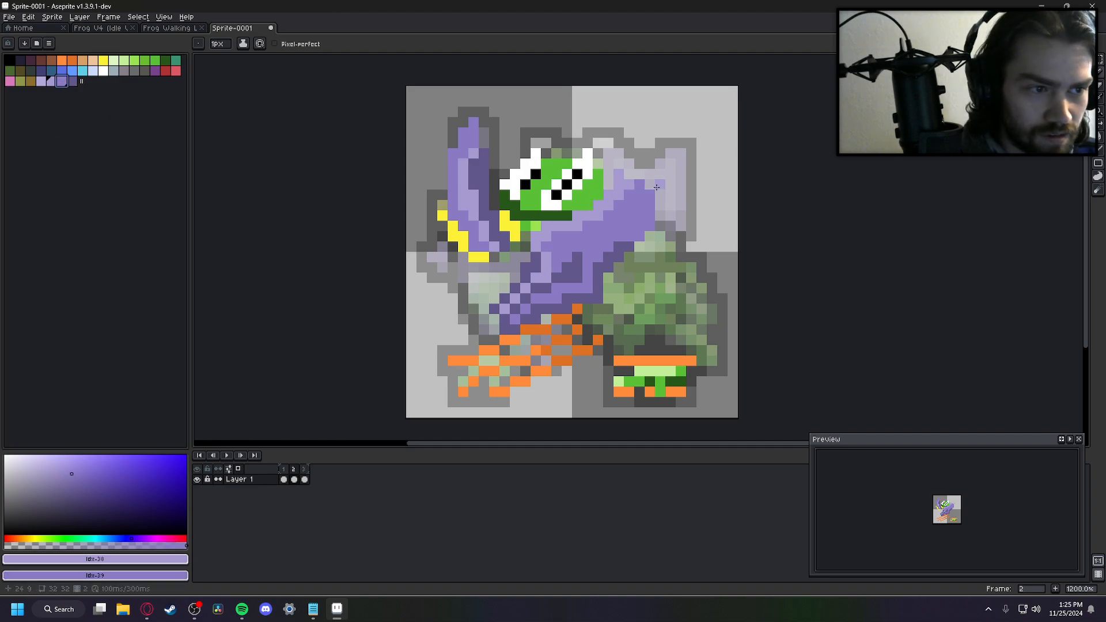
mouse_move(649, 184)
right_mouse_down()
mouse_move(663, 177)
mouse_move(660, 214)
right_mouse_up()
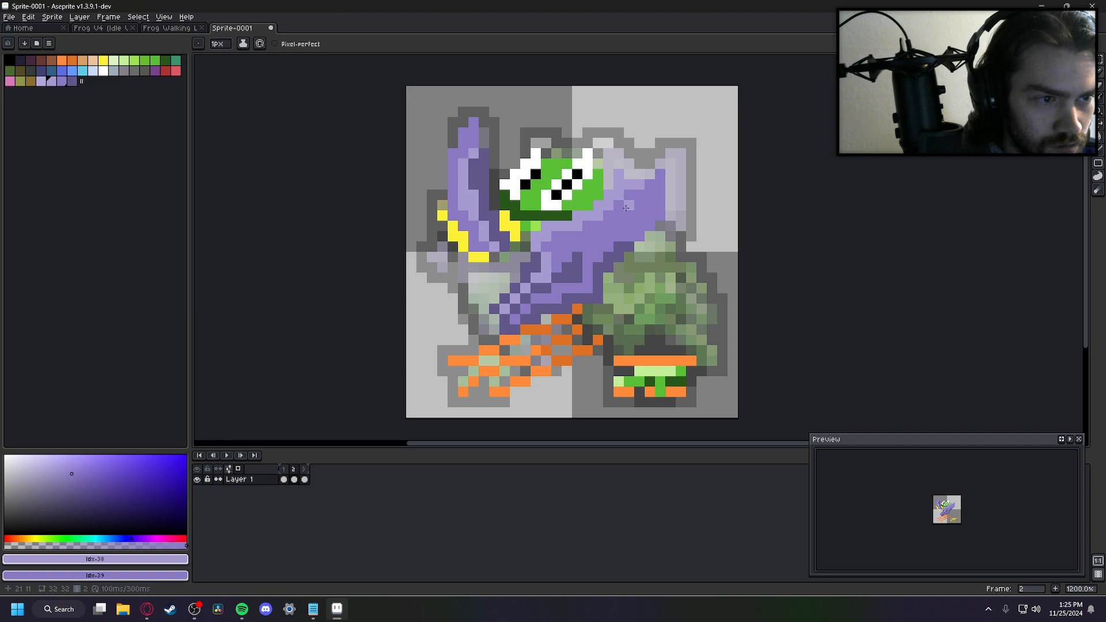
Paint a pale purple Idx-37 diagonal highlight streak across the upper part of the shield on frame 2, checking it against the neighbouring frames
key("Left")
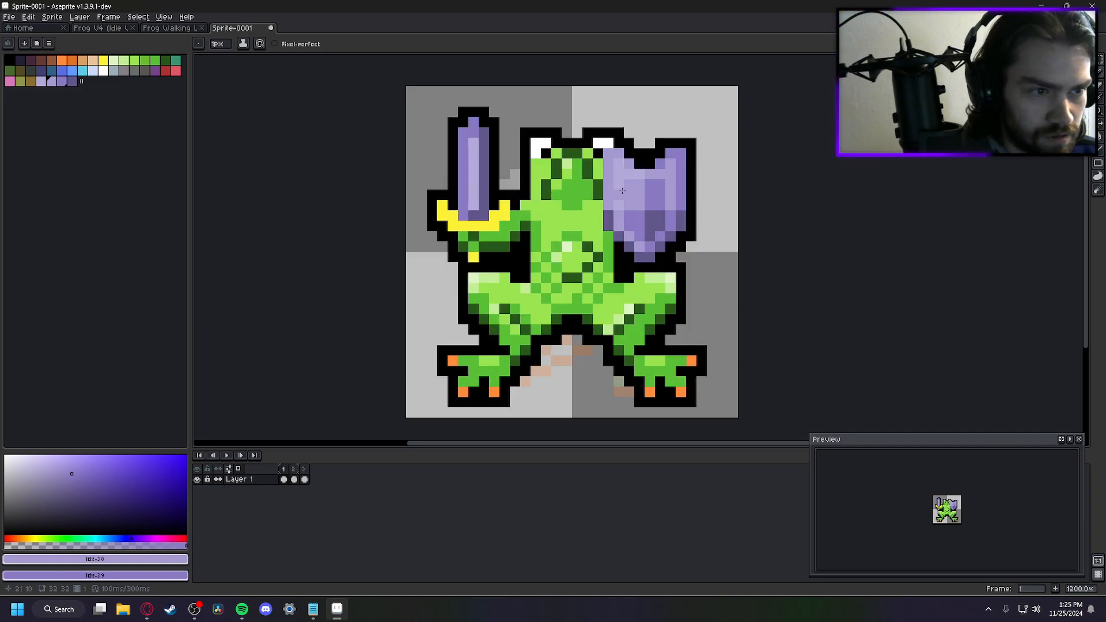
key("Right")
left_click(41, 81)
left_click_drag(638, 194, 629, 194)
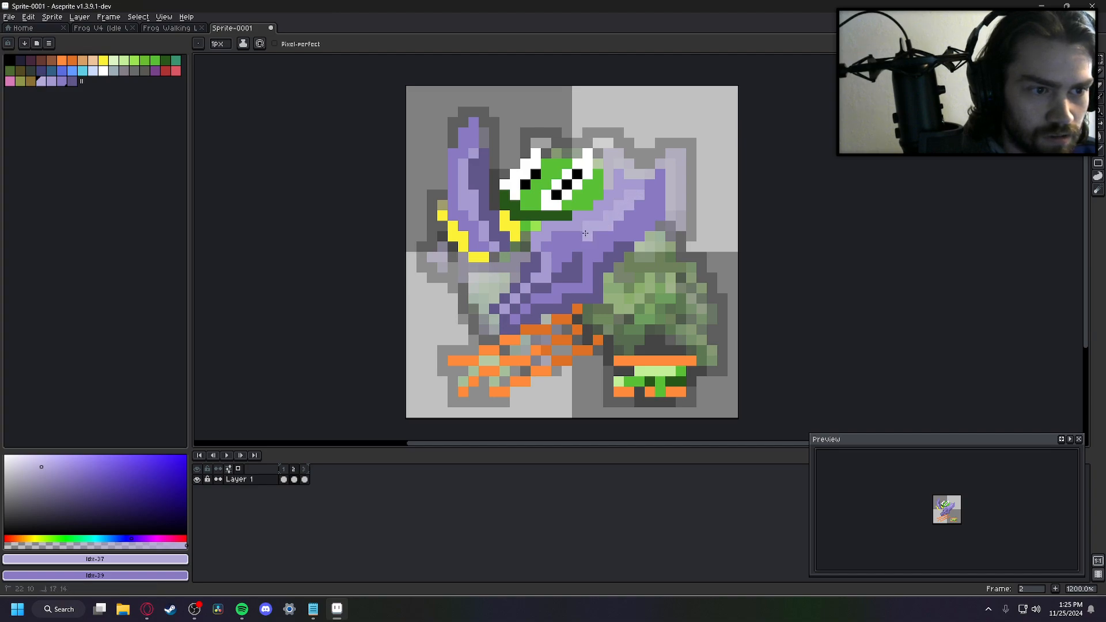
left_click(415, 255)
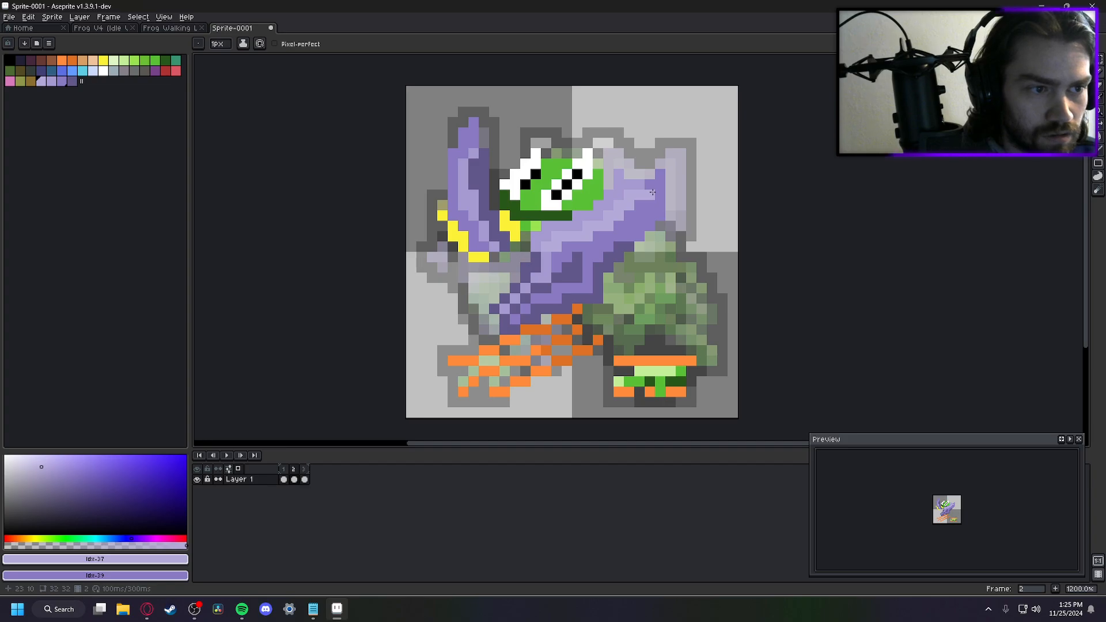
key("Right")
key("Left")
key("Left")
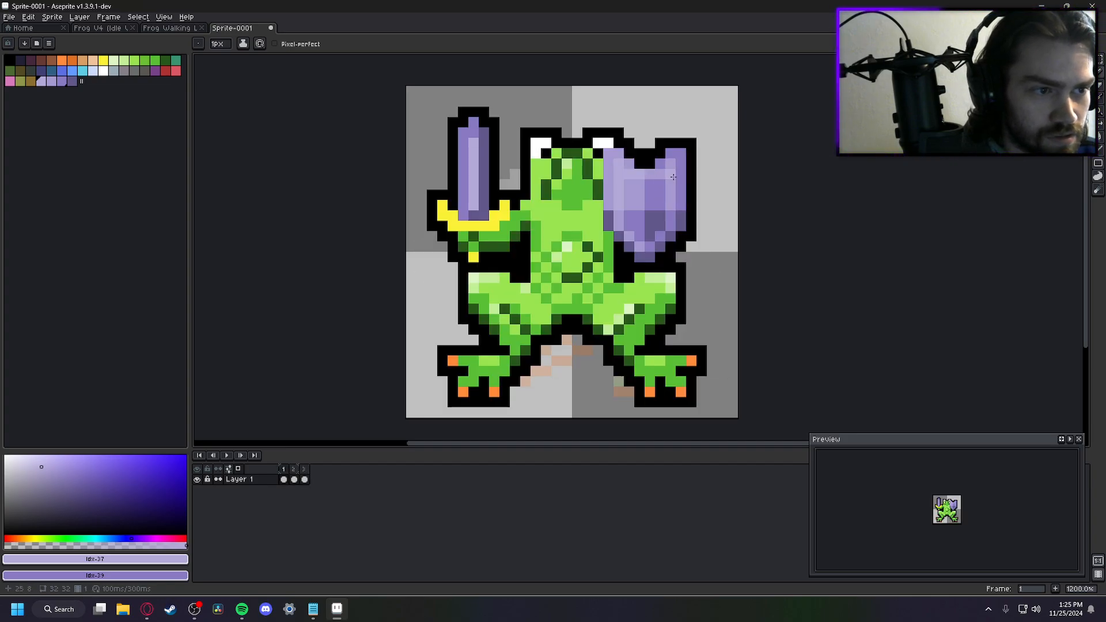
key("Right")
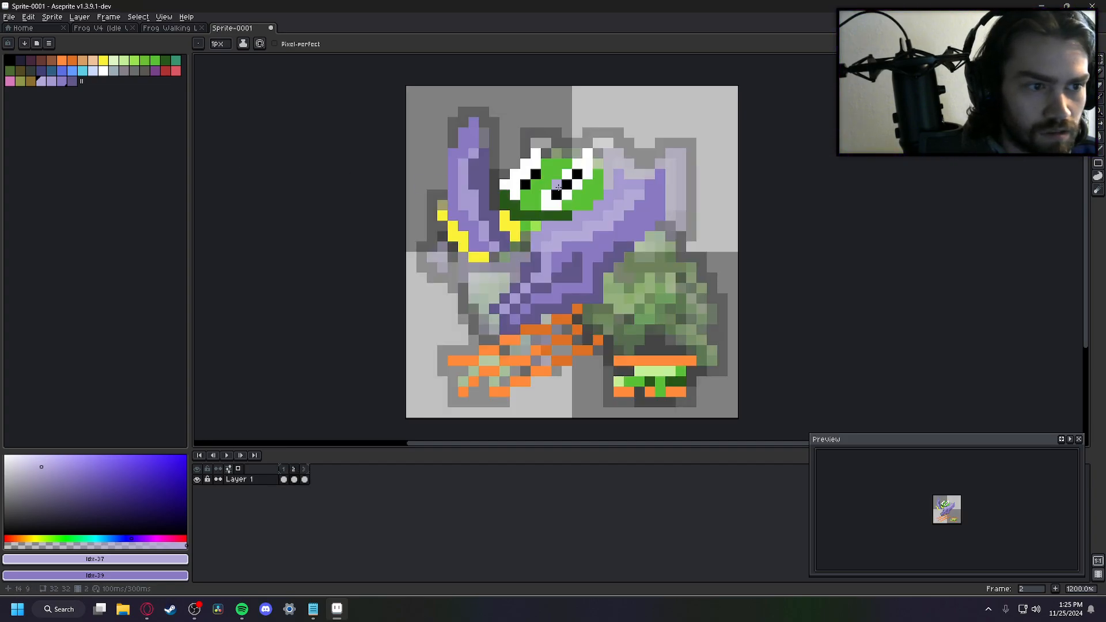
Paint light purple Idx-38 shading along the lower side of the pale highlight on the upper part of frame 2's shield
left_click(51, 80)
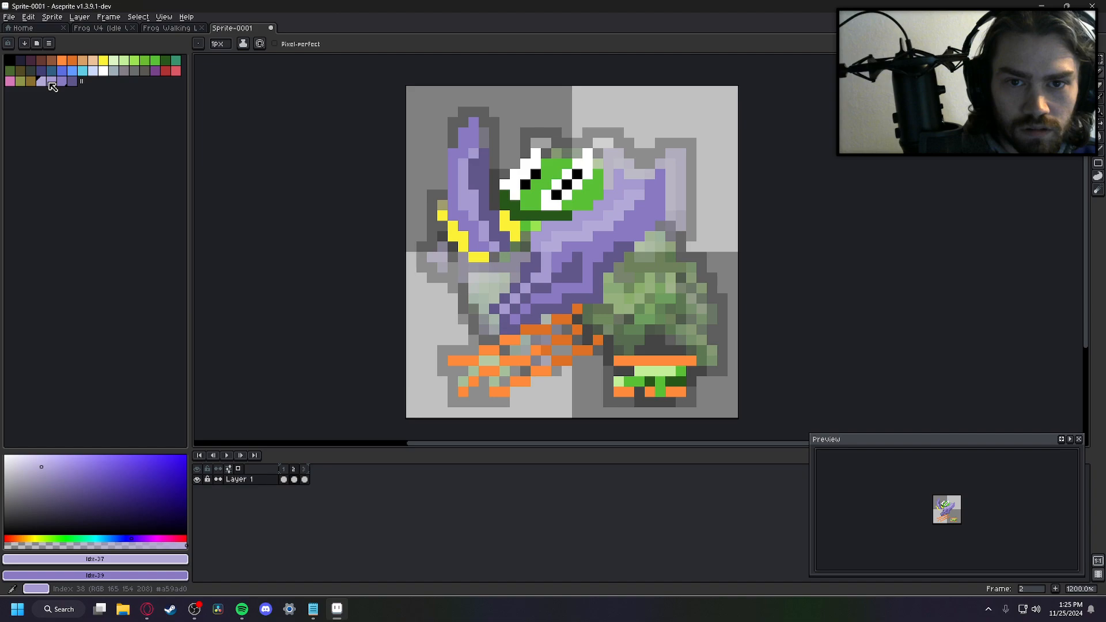
left_click(649, 194)
left_click_drag(649, 208, 604, 247)
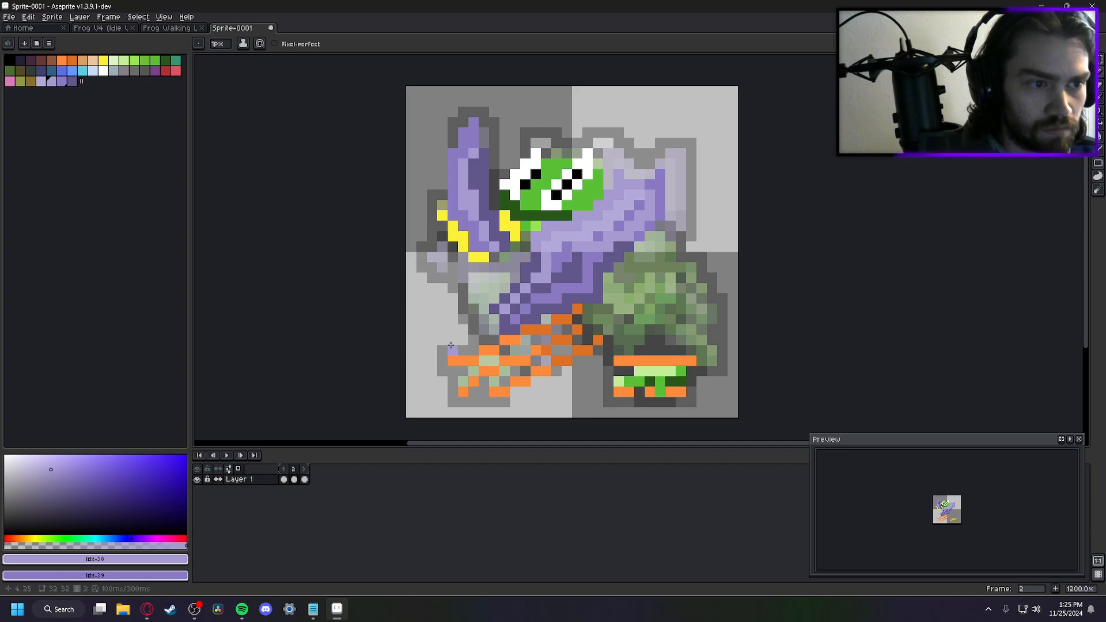
Flip repeatedly between frame 2 and its neighbouring frames to check how the newly shaded shield reads in the turn
key("comma")
key("period")
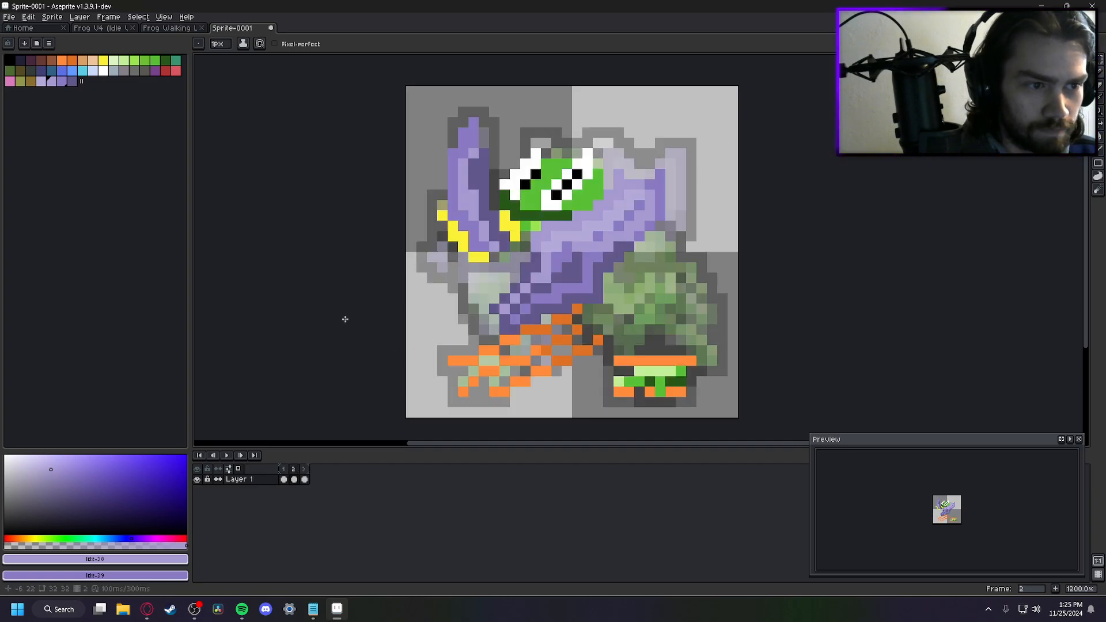
key("comma")
key("period")
key("comma")
key("period")
key("comma")
key("period")
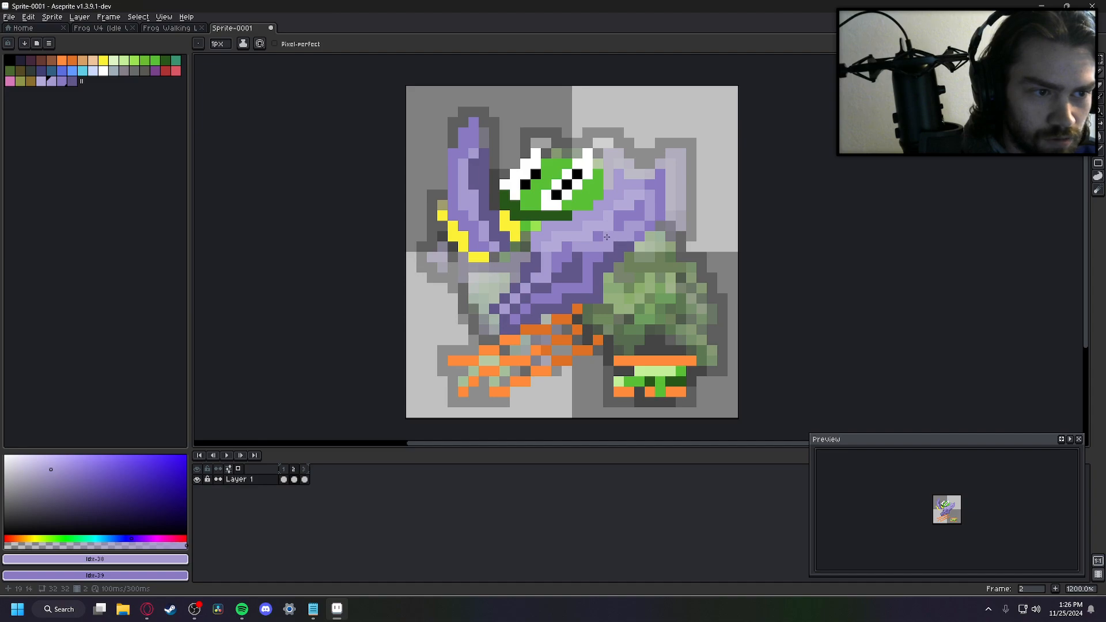
key("Left")
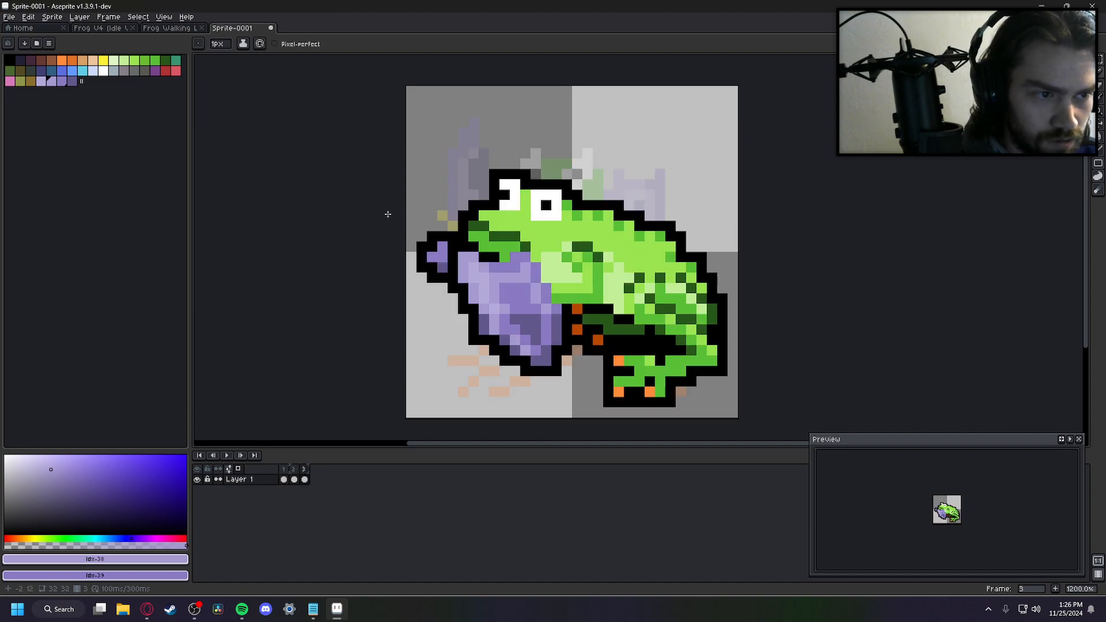
key("Right")
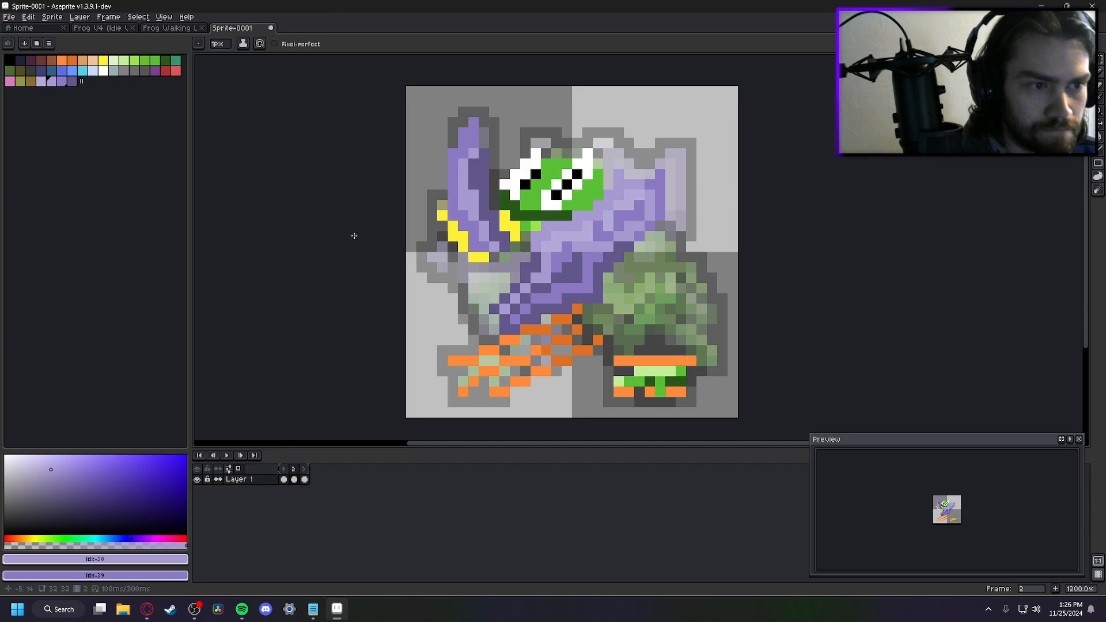
Flip between the in-between frame and its neighbouring frames, and undo the last pencil stroke
key("Left")
key("Right")
key("Right")
key("Right")
key("Right")
key("Right")
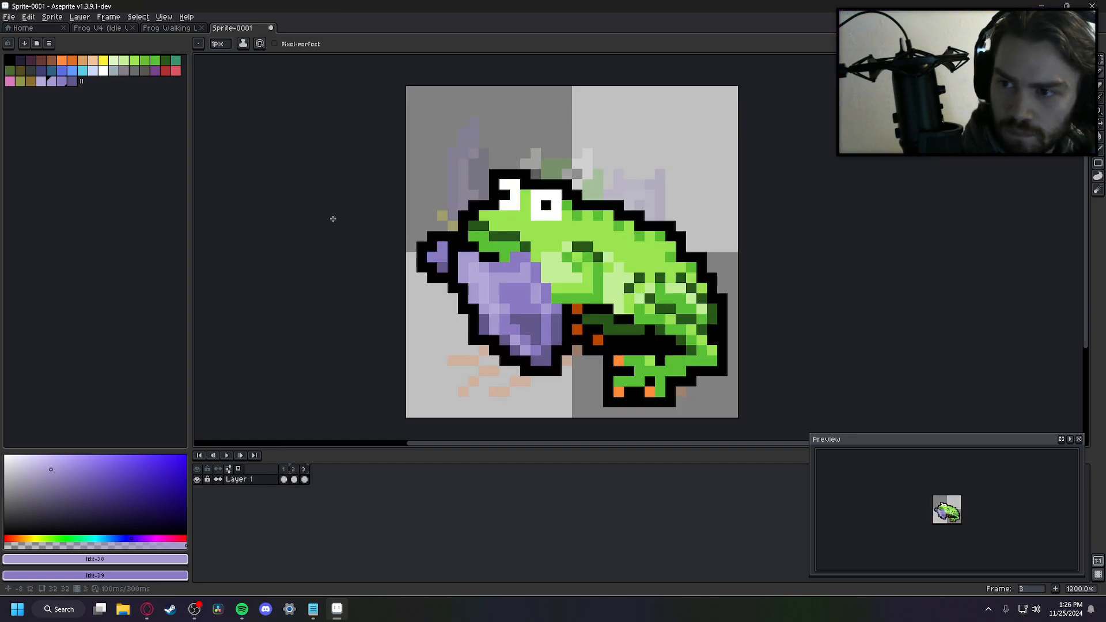
key("Left")
key("Left")
key("Left")
key("Left")
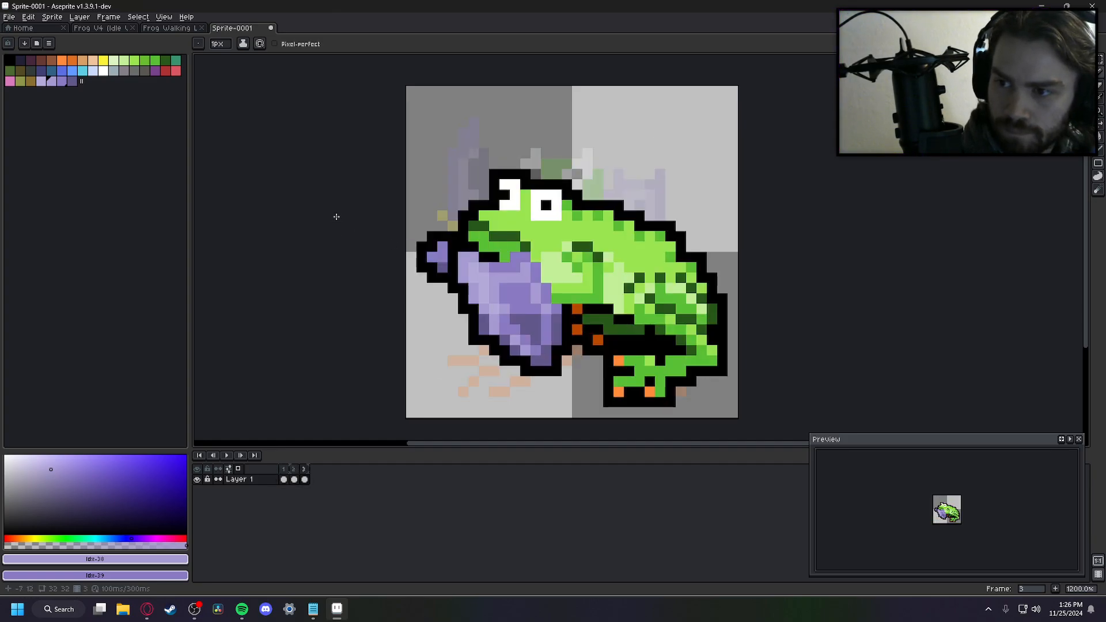
key("ctrl+z")
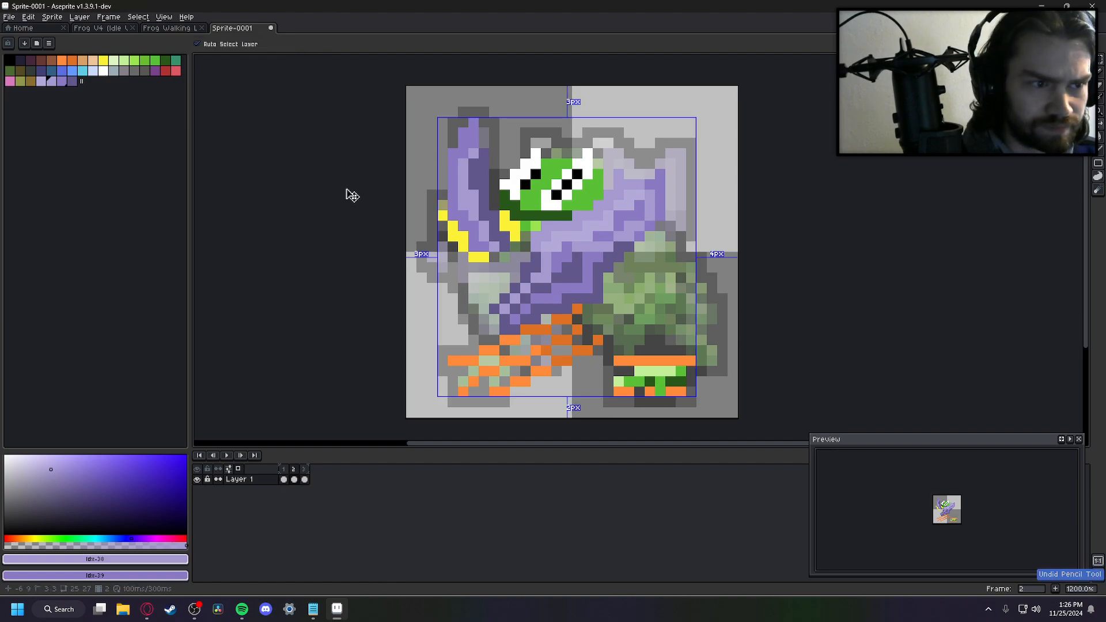
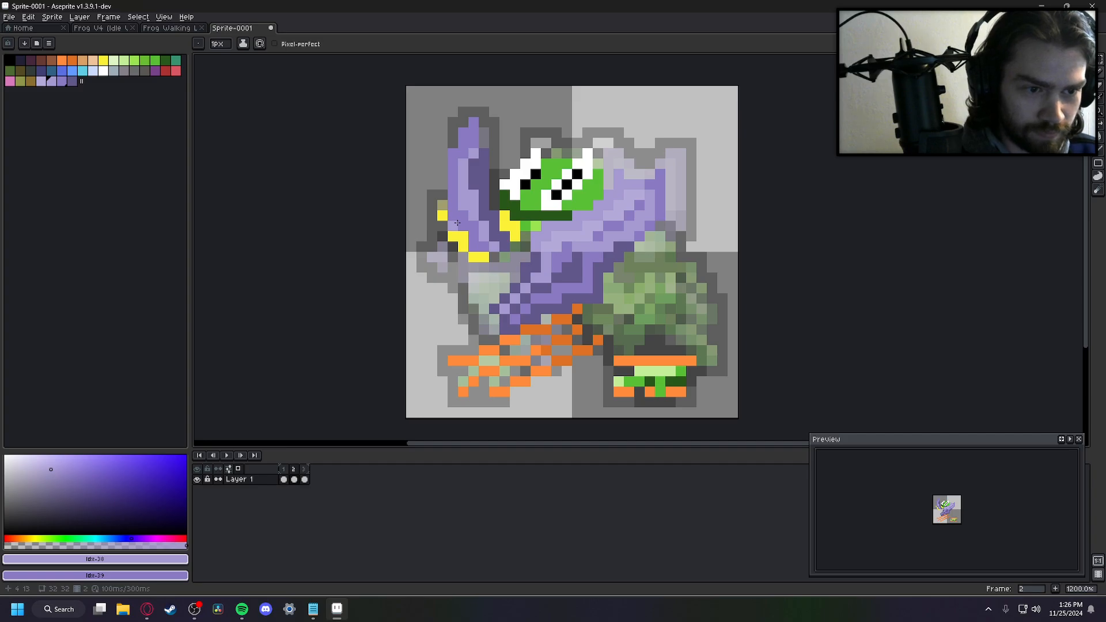
Flip repeatedly through the three frames to compare the frog's front-facing, in-between and side poses
key("Right")
key("Left")
key("Right")
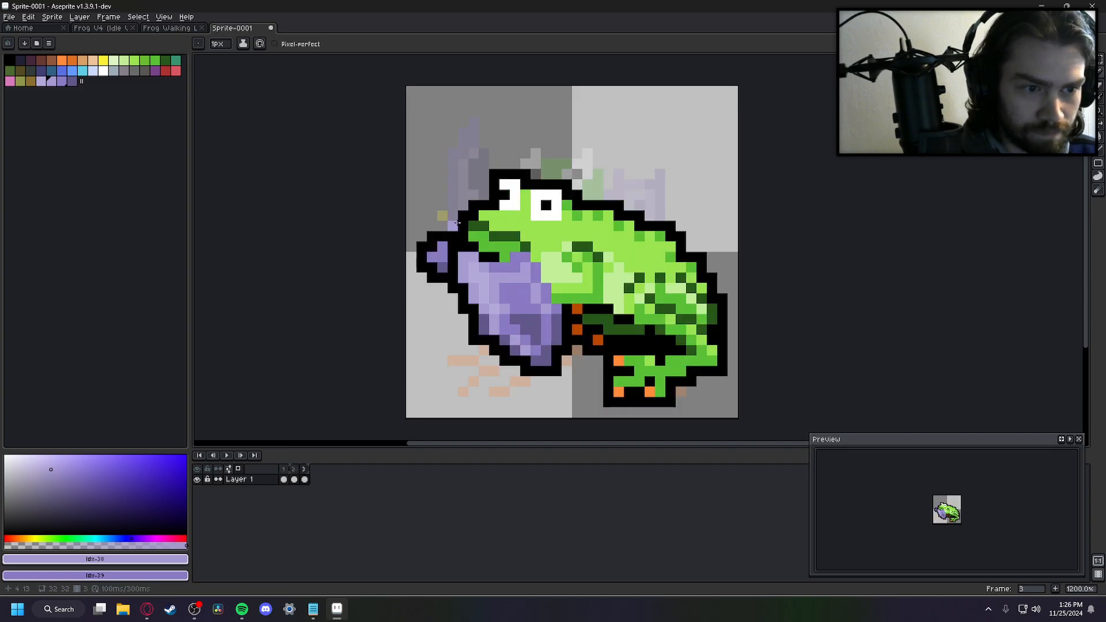
key("Left")
key("Right")
key("Left")
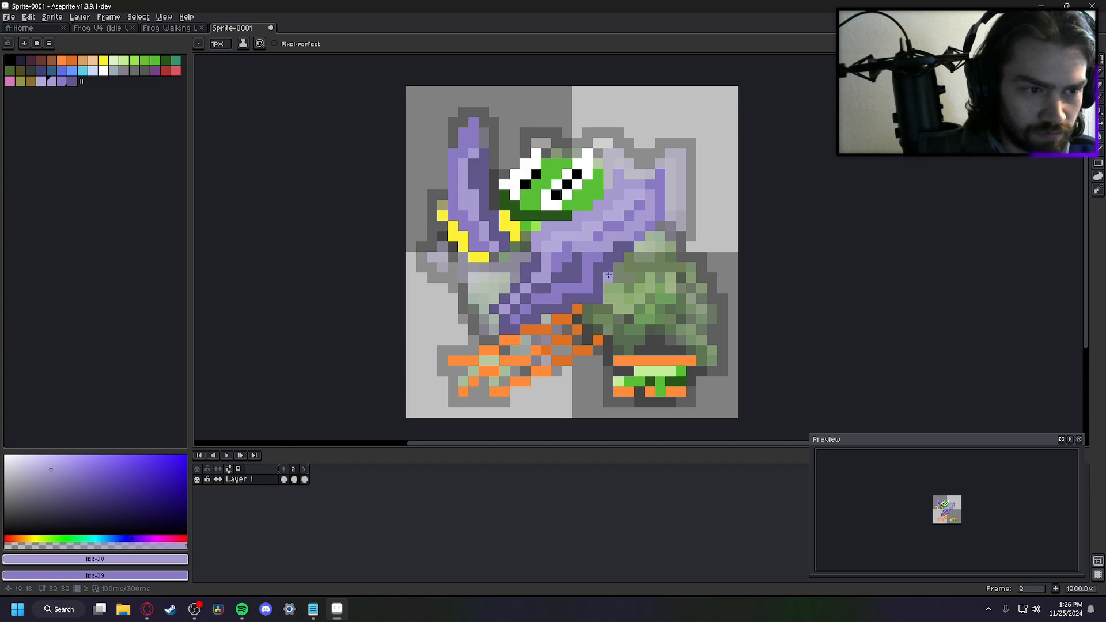
key("Right")
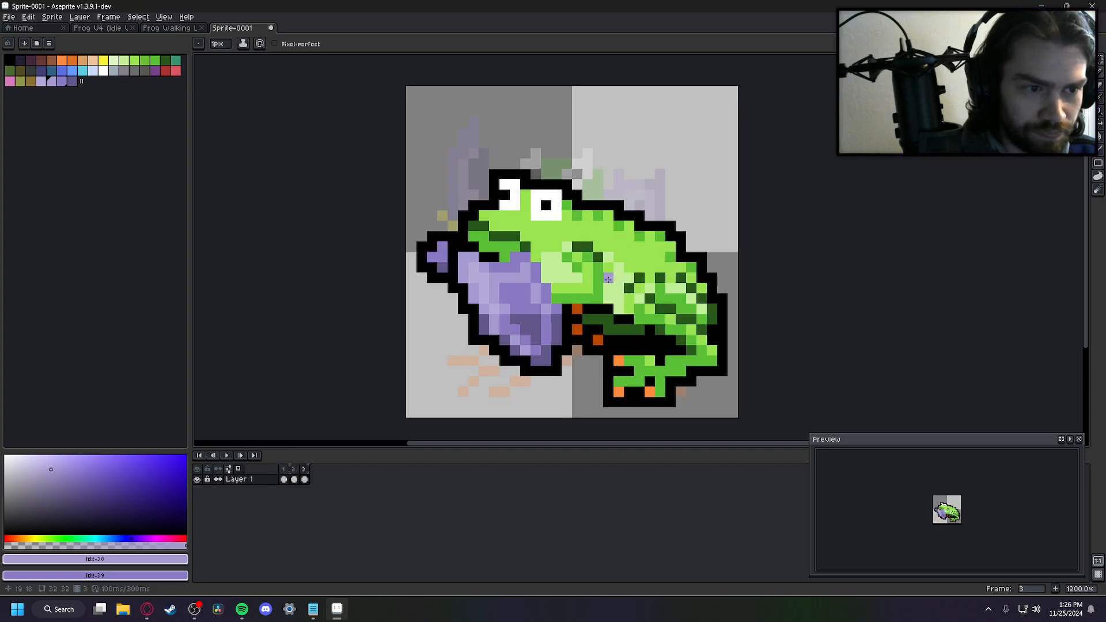
key("Right")
key("Left")
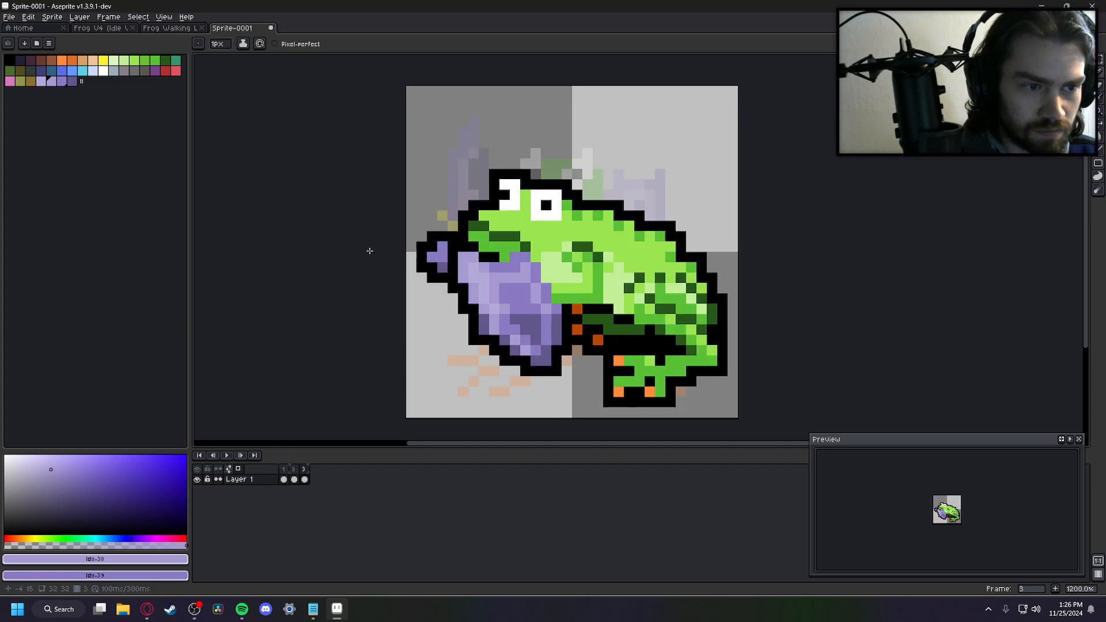
key("Left")
key("Left")
key("Left")
key("Left")
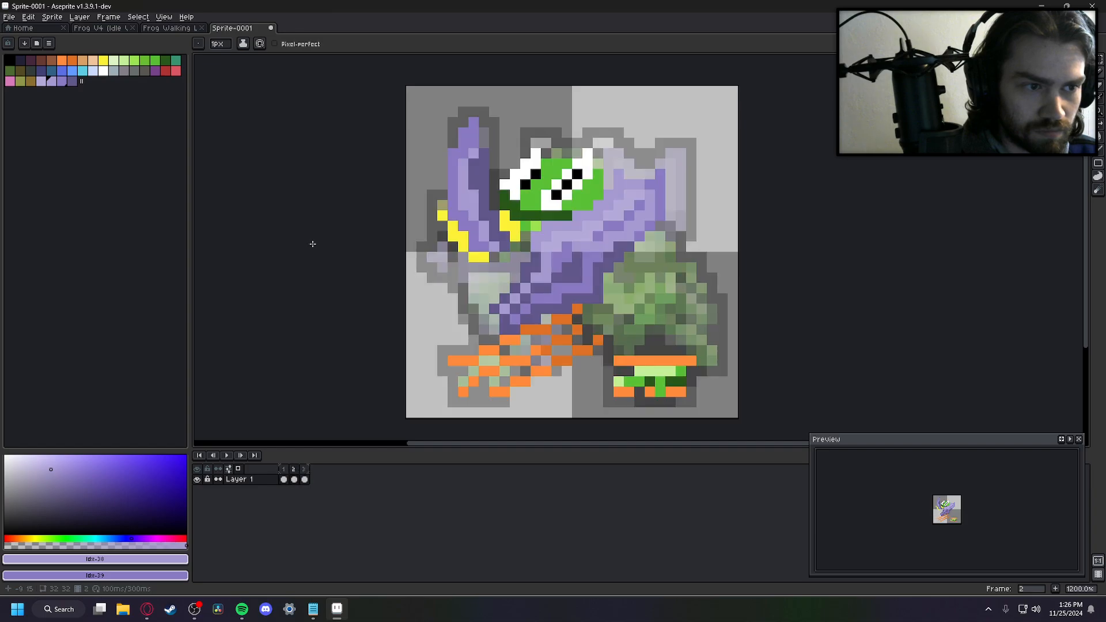
key("Left")
key("Right")
key("Right")
key("Left")
key("Right")
key("Left")
key("Right")
key("Left")
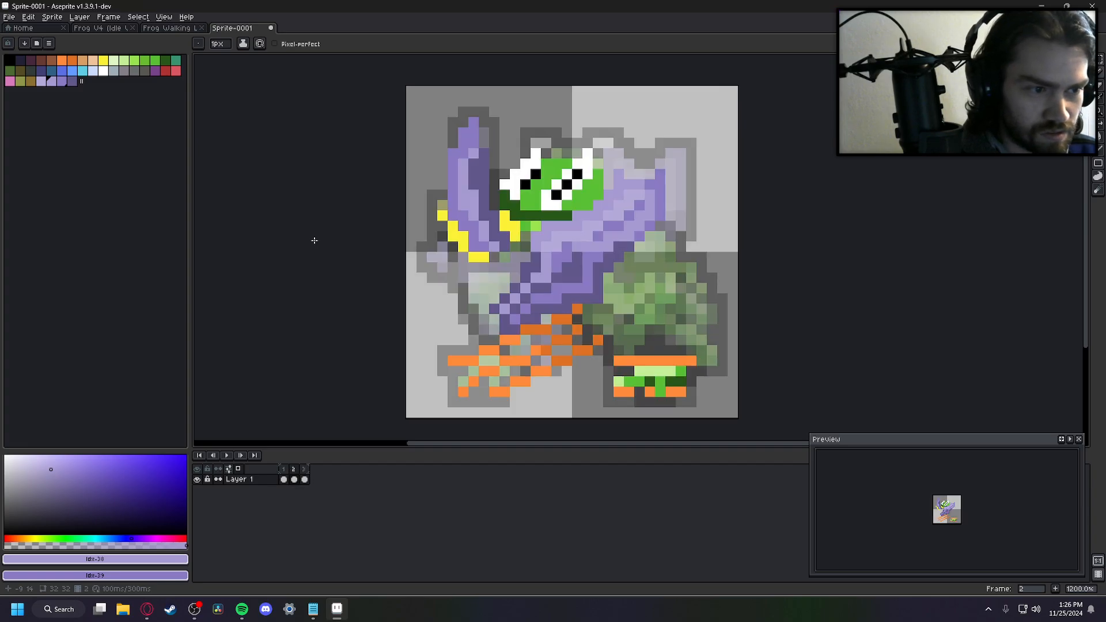
key("Left")
key("Right")
key("Left")
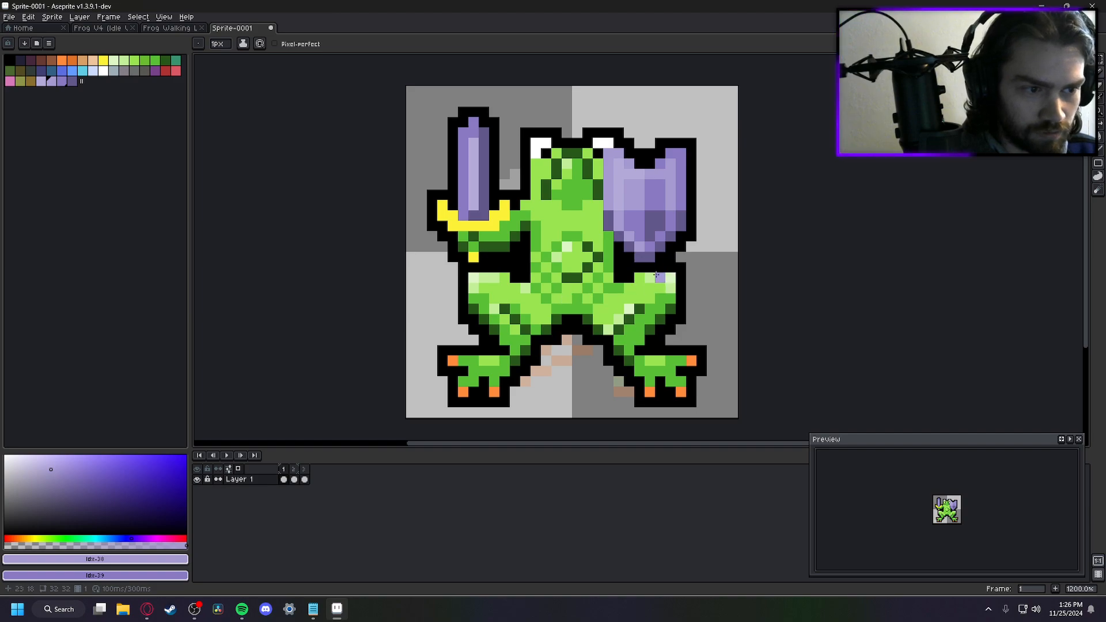
With Idx-11 as foreground and Idx-12 as background colour, paint a pale green highlight band across the rear thigh on frame 2
left_click(124, 61)
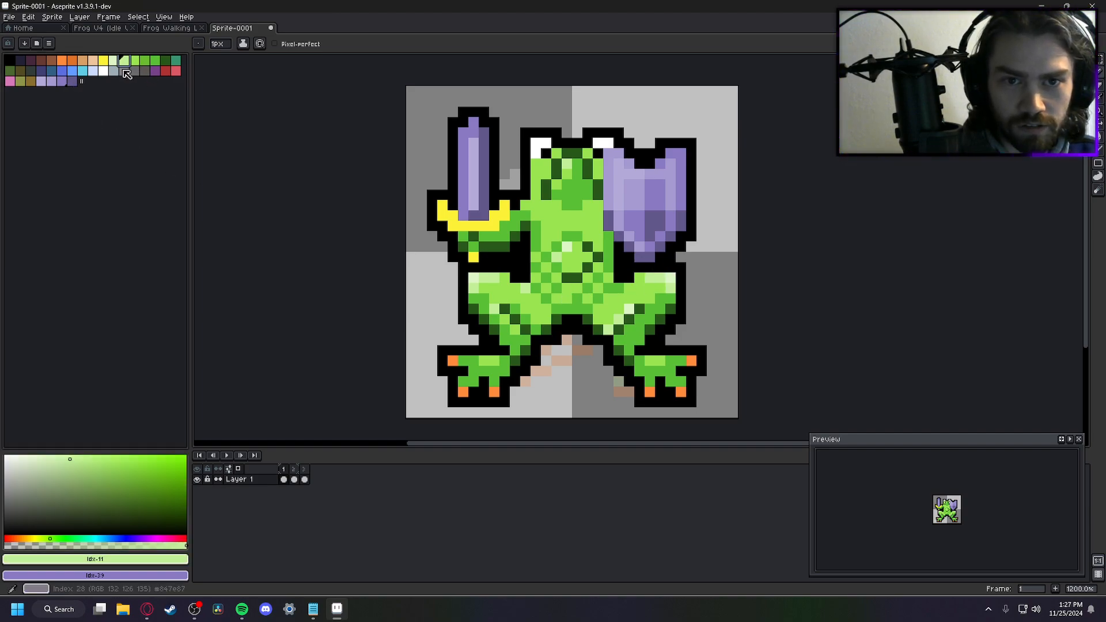
right_click(134, 61)
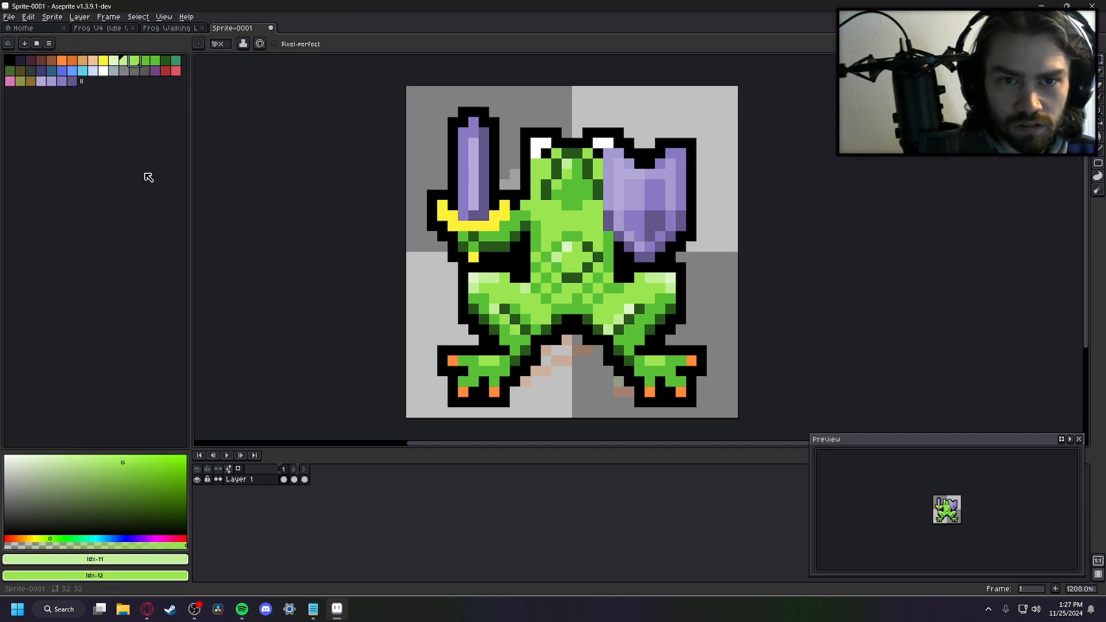
key("Right")
key("Left")
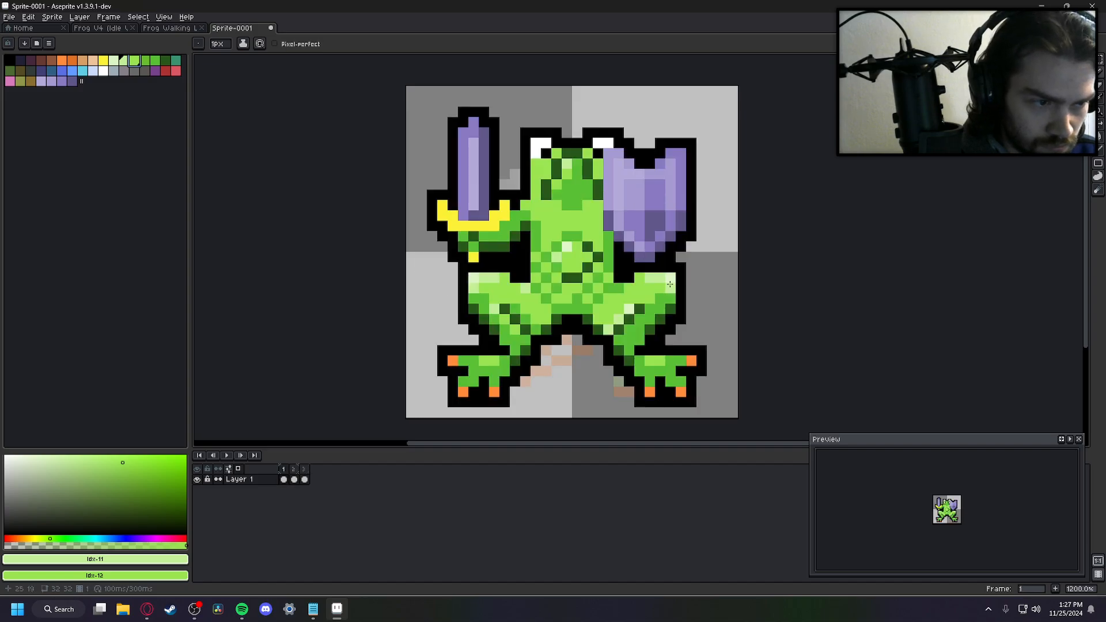
key("Right")
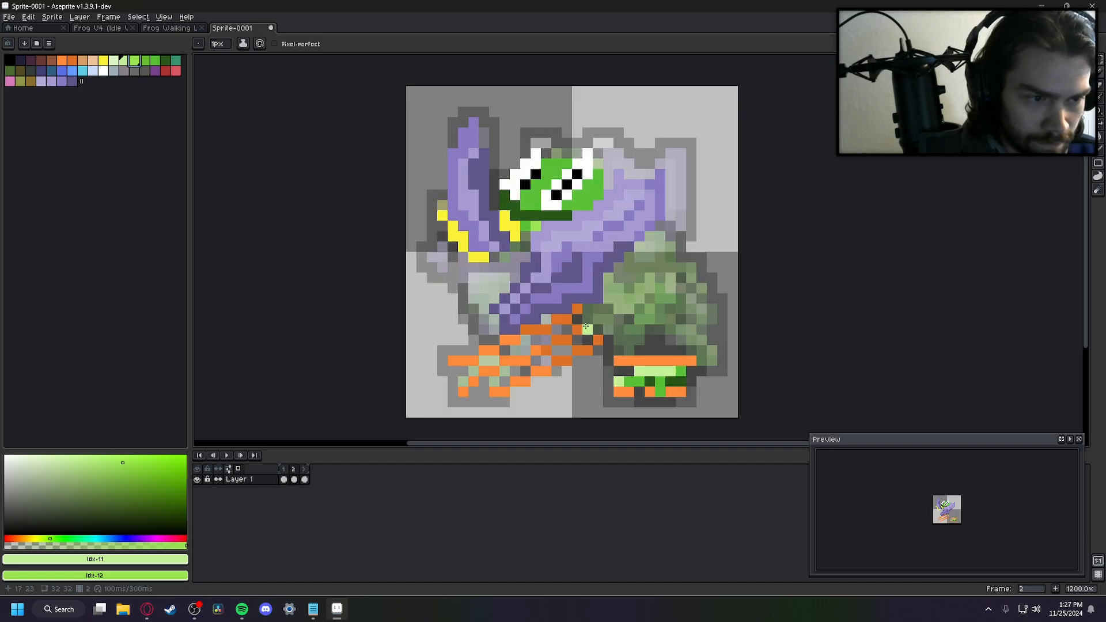
key("Right")
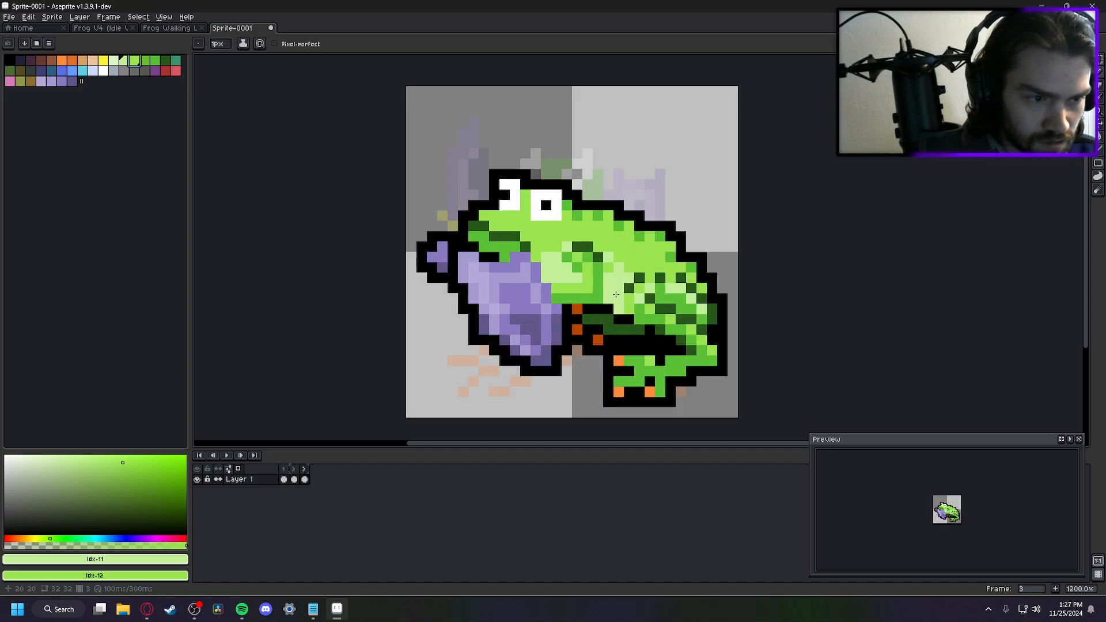
key("Left")
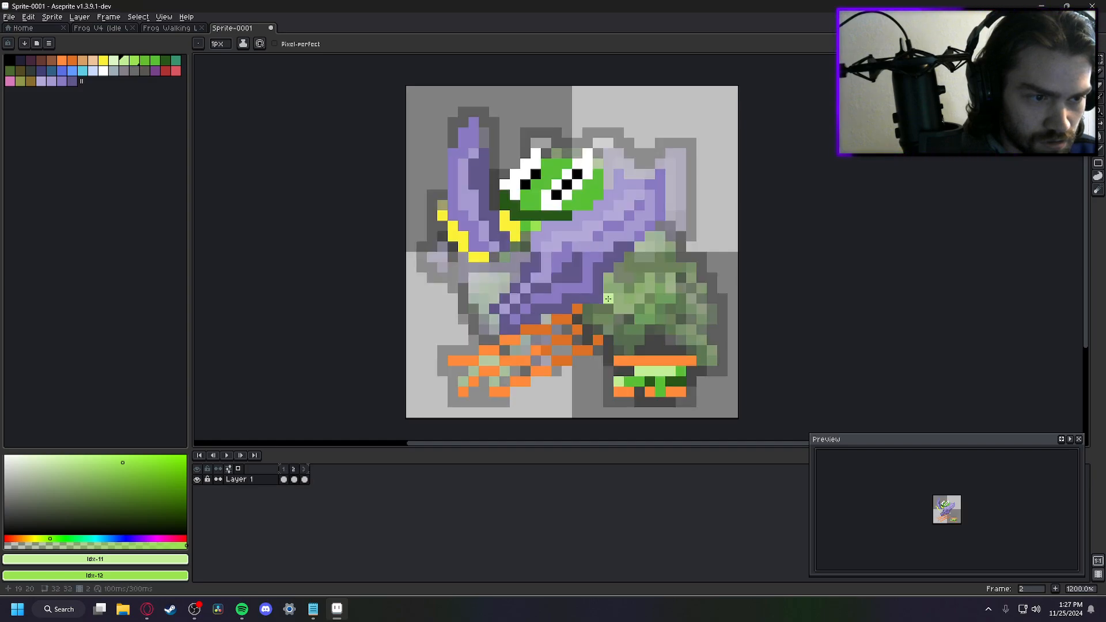
left_click(607, 298)
key("Left")
key("Left")
key("Right")
key("Right")
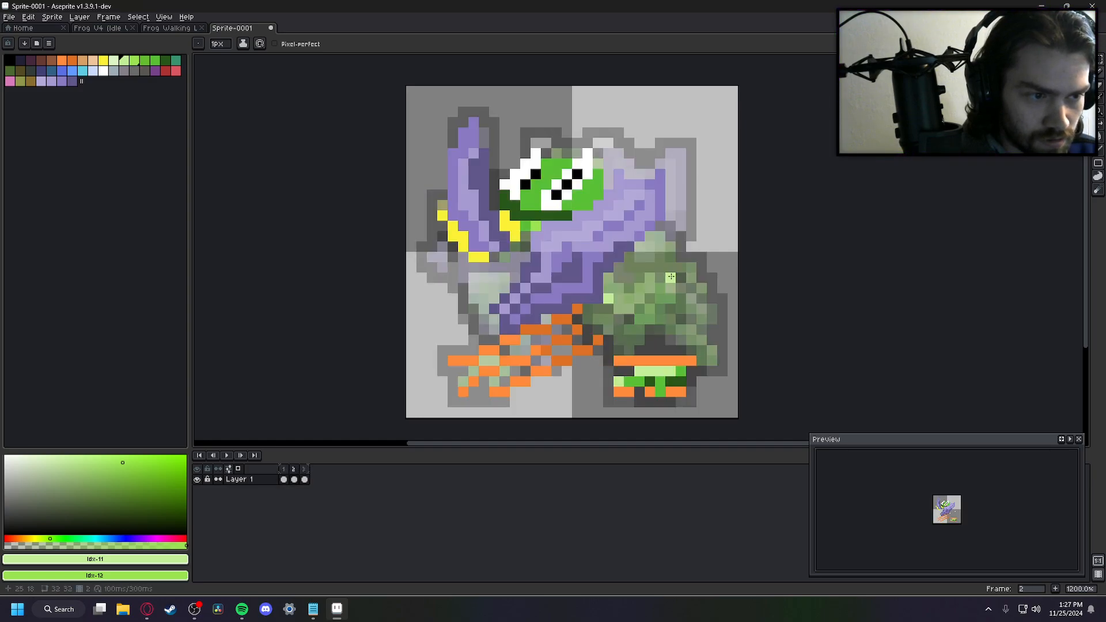
left_click_drag(662, 278, 611, 301)
Compare the in-between frame's new thigh highlight with the legs in the front-facing and side-pose frames
key("Left")
key("Right")
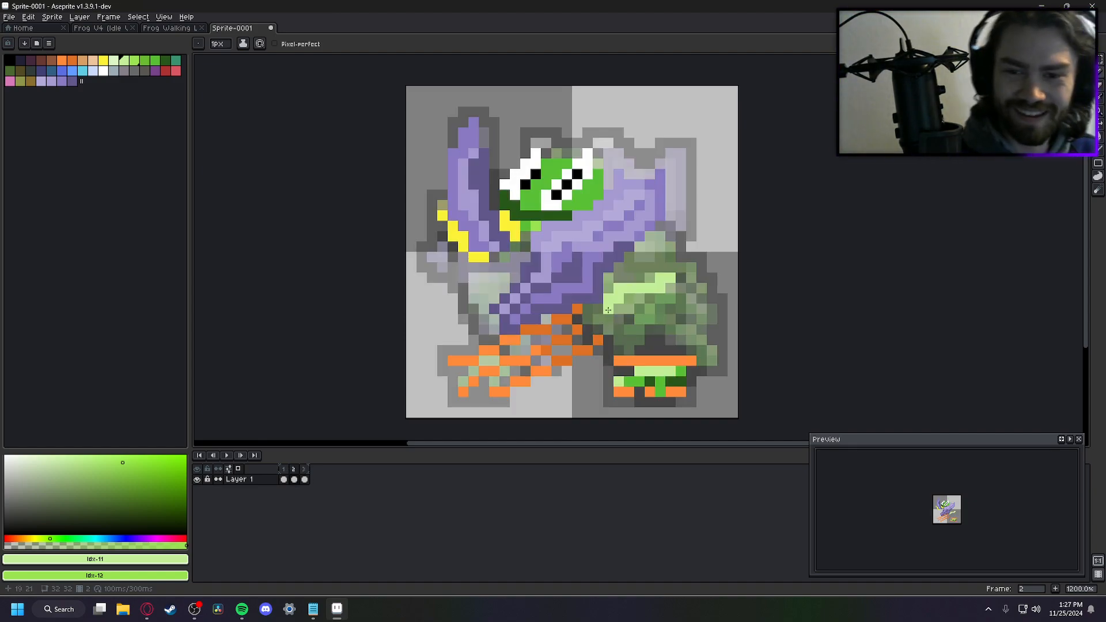
key("Left")
key("Right")
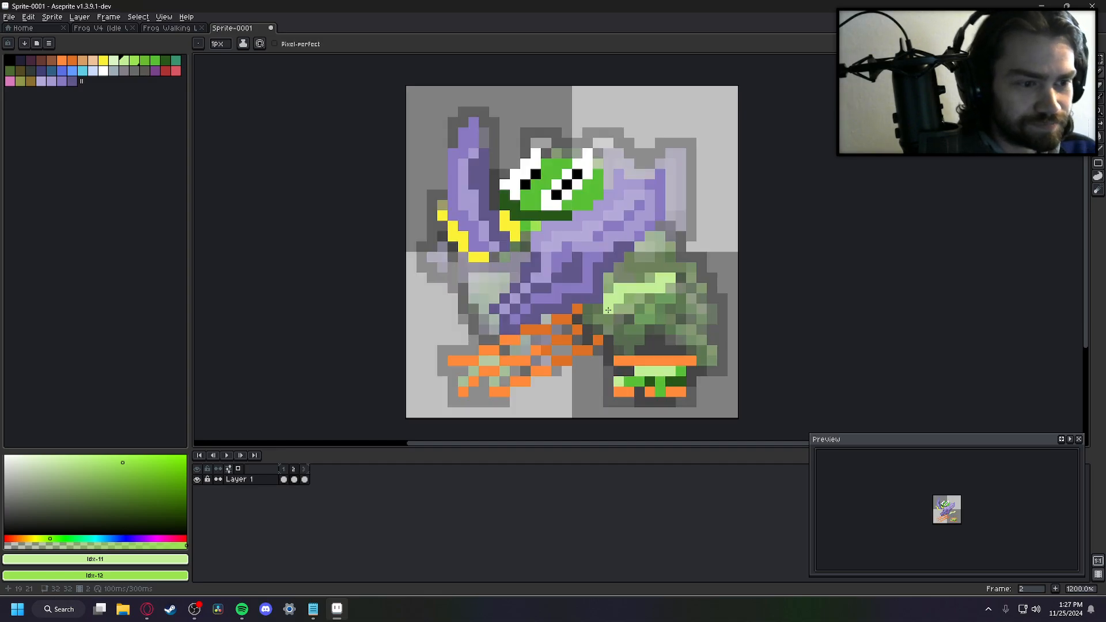
key("Right")
key("Right")
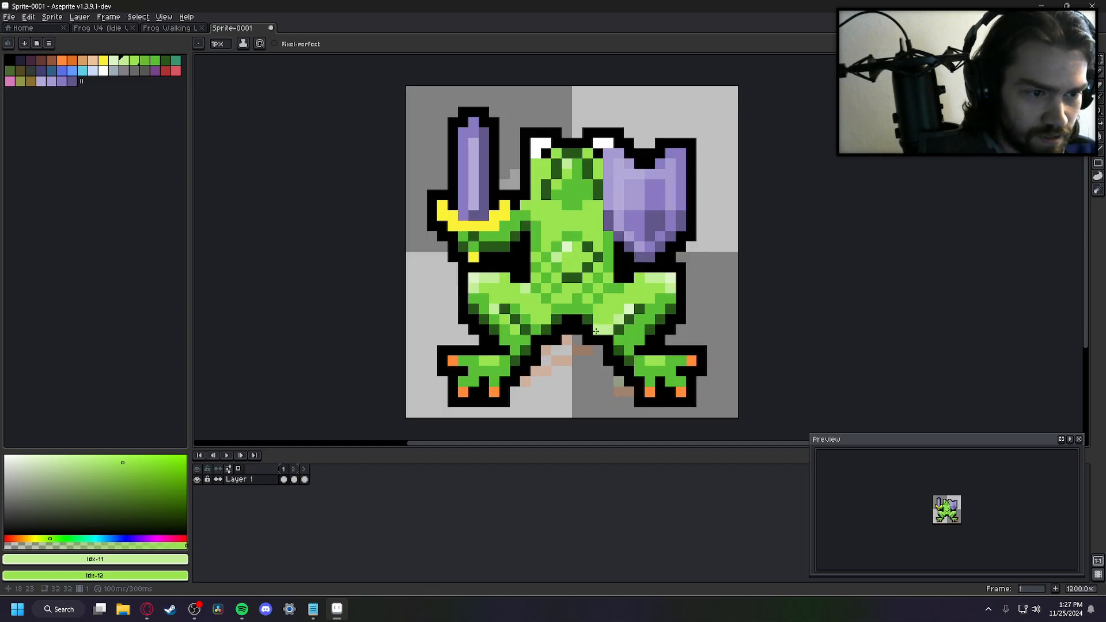
key("Right")
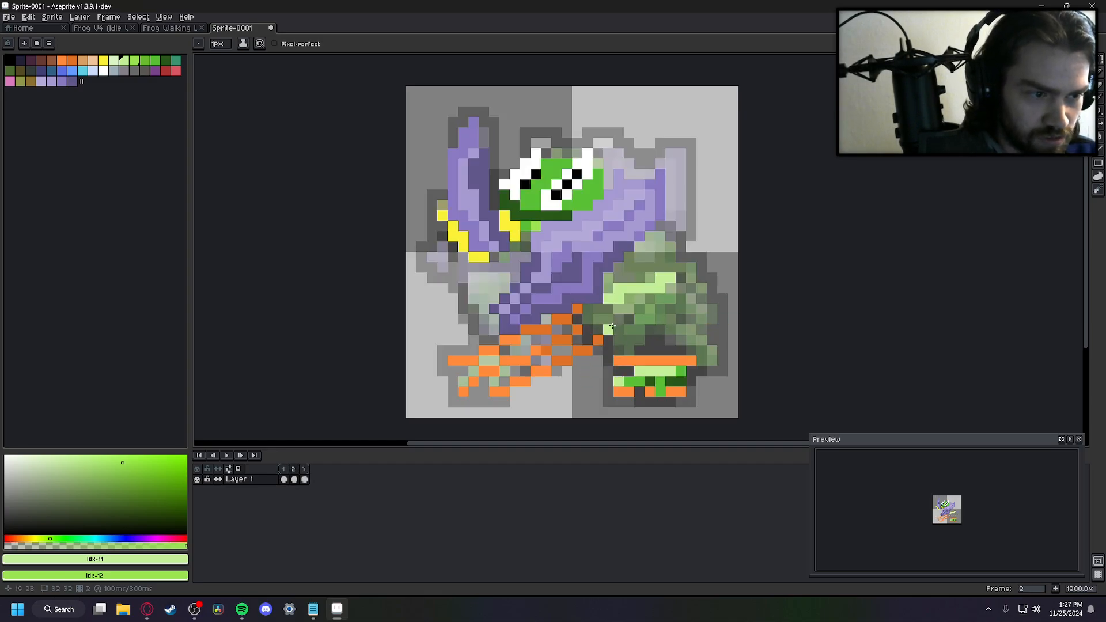
key("Right")
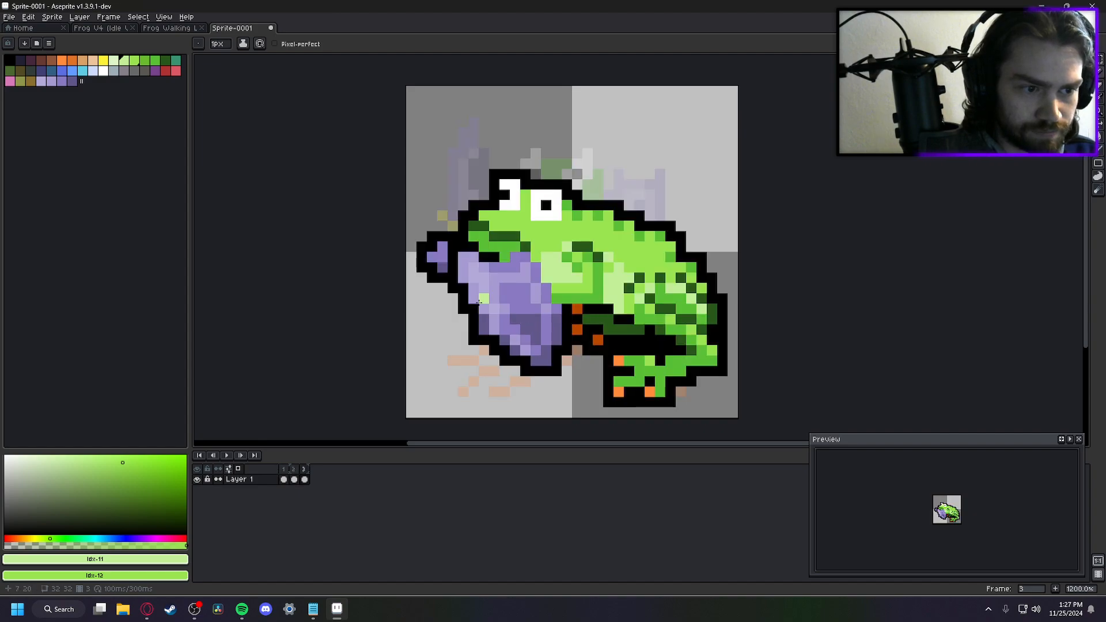
key("Left")
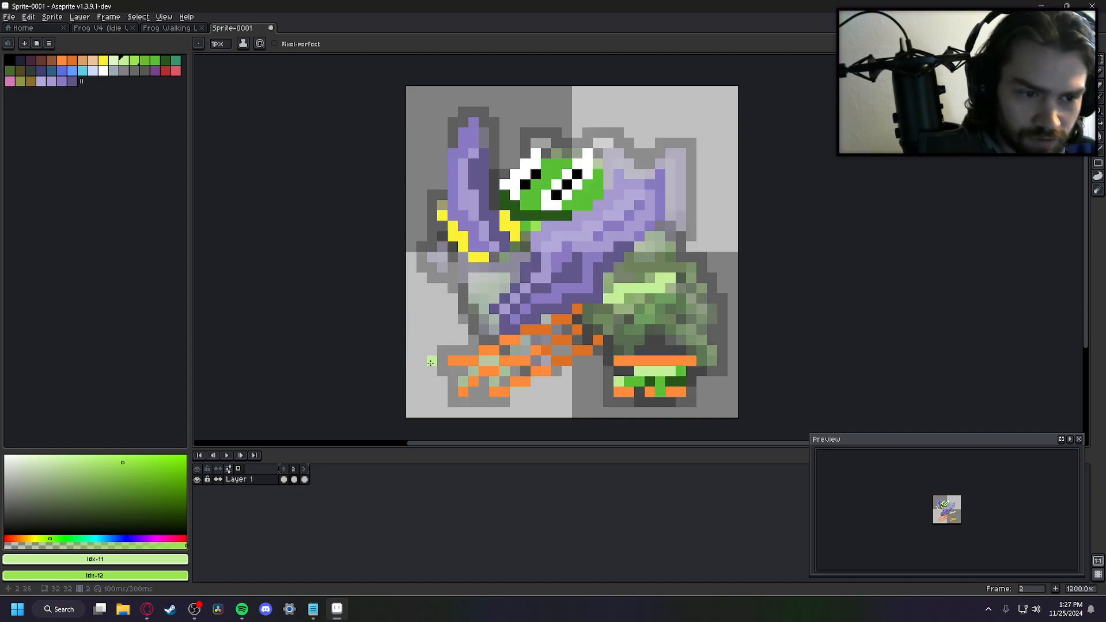
Fill the toe end of the orange-outlined front leg on frame 2 with Idx-12 and Idx-11 green pixels
left_click(484, 392)
key("ctrl+z")
left_click(472, 373)
mouse_move(482, 362)
left_mouse_down()
mouse_move(504, 373)
mouse_move(514, 369)
mouse_move(507, 350)
mouse_move(517, 352)
left_mouse_up()
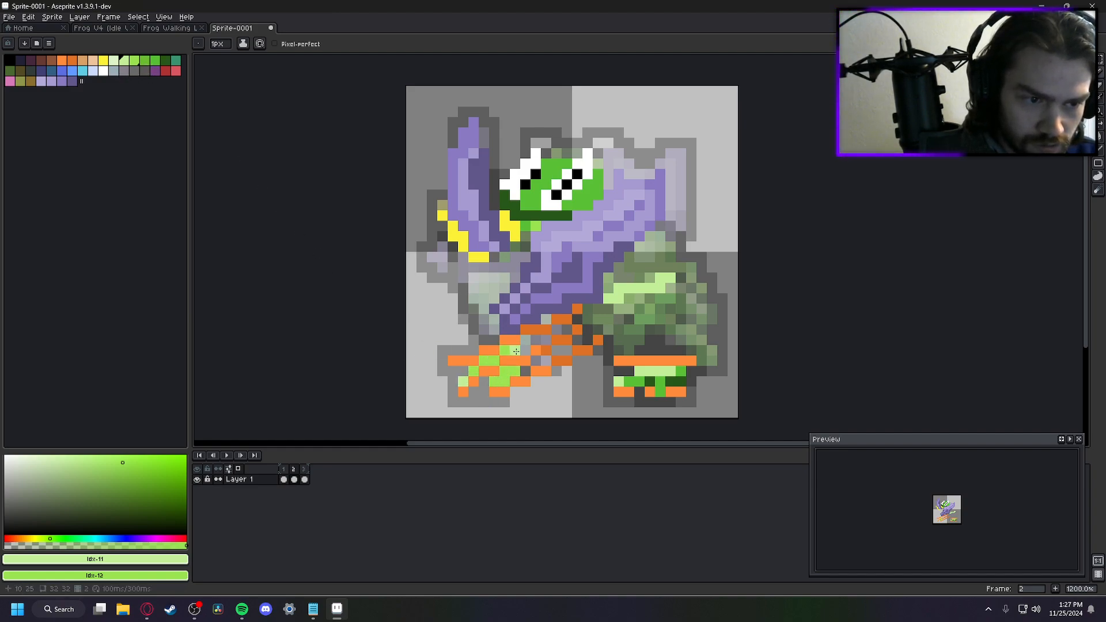
left_click(506, 375)
left_click(486, 362)
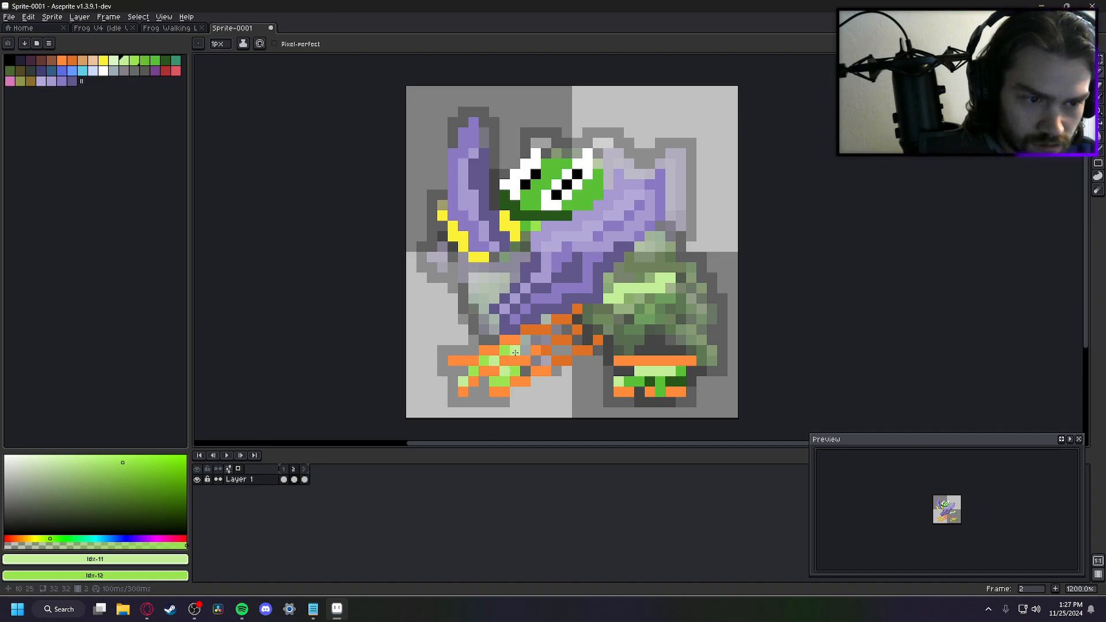
Continue the alternating Idx-11 and Idx-12 green pixels through the middle of the orange-outlined leg
right_click_drag(522, 349, 526, 340)
left_click(536, 340)
right_click(546, 340)
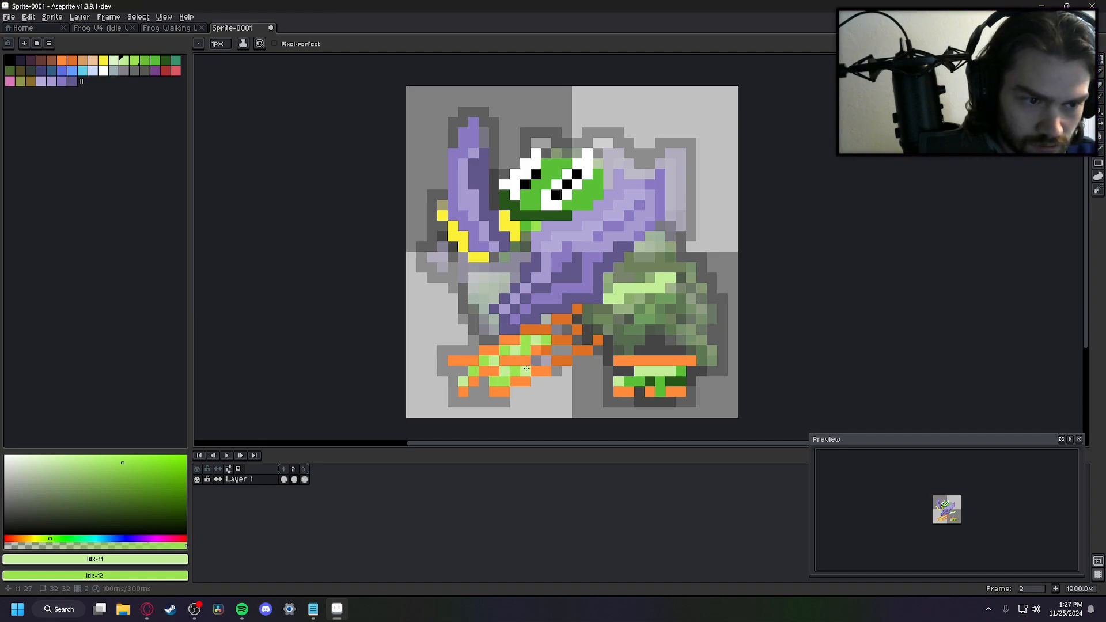
right_click(522, 372)
left_click(525, 370)
Fill the remaining gaps in the orange-outlined leg up to the body with Idx-11 and Idx-12 green pixels
right_click_drag(535, 361, 546, 363)
left_click(558, 351)
right_click(559, 329)
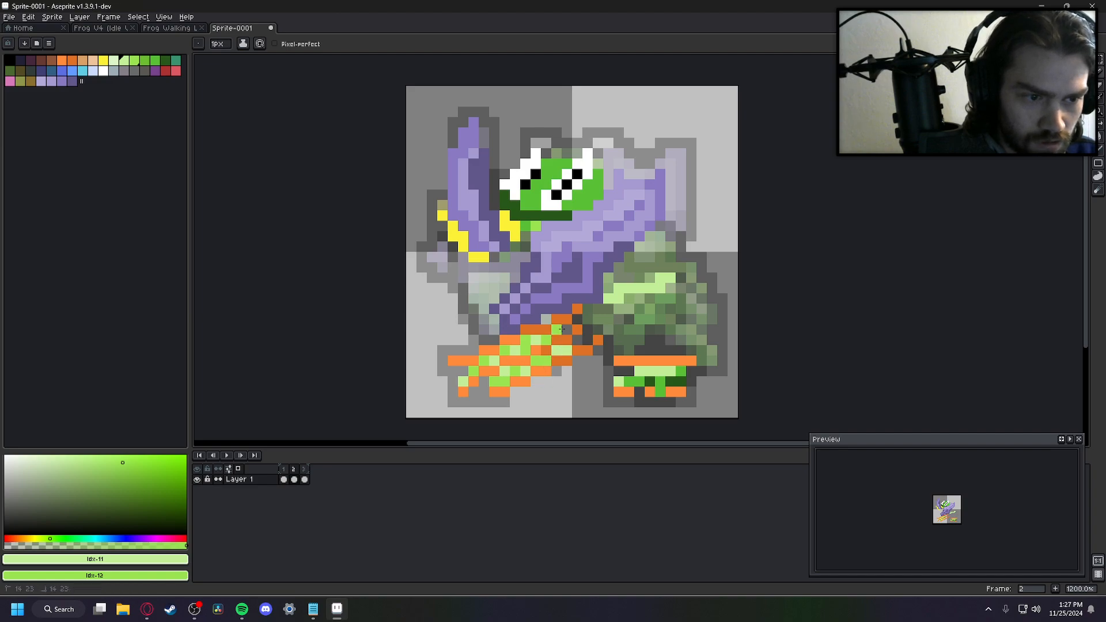
left_click(583, 340)
left_click(592, 329)
right_click(587, 339)
left_click(577, 320)
Shade the upper end of the orange-outlined leg near the body with dark green Idx-15 and medium green Idx-14 pixels
left_click(165, 60)
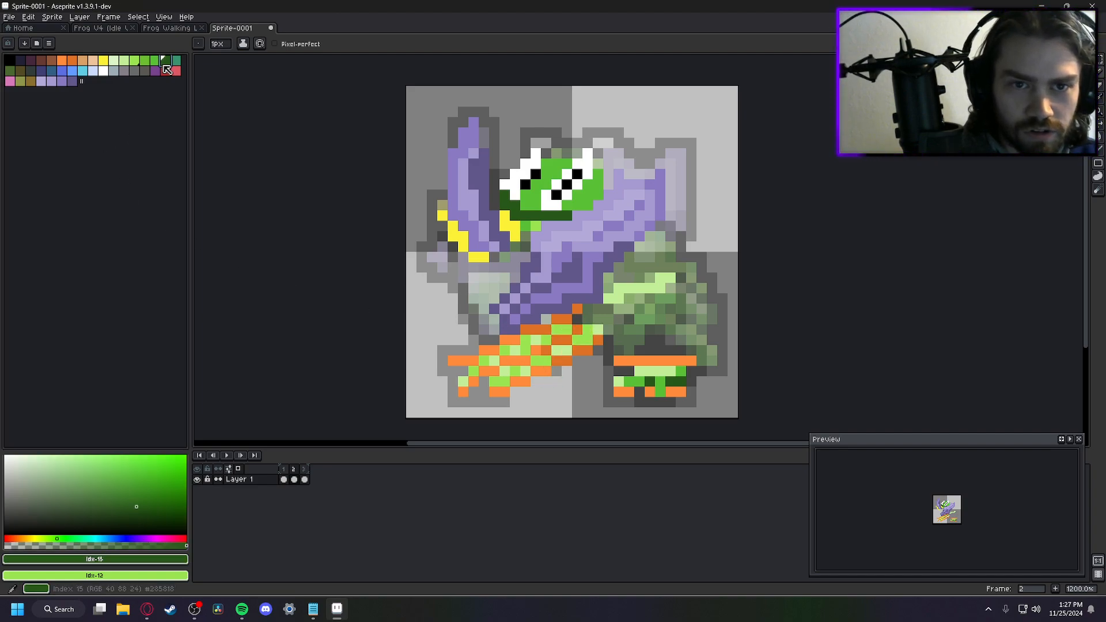
left_click(577, 320)
mouse_move(565, 331)
left_mouse_down()
mouse_move(556, 329)
mouse_move(582, 339)
left_mouse_up()
left_click(155, 60)
left_click(564, 326)
left_click(587, 329)
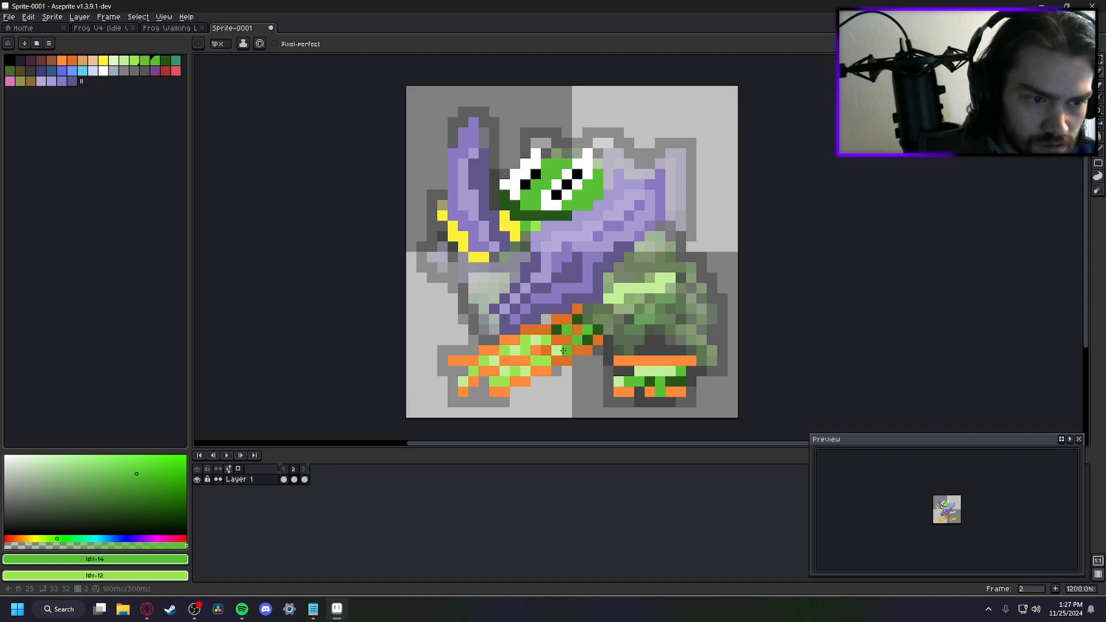
Extend the leg's shading toward its middle with a dark green Idx-15 pixel and scattered medium green Idx-14 pixels
right_click(169, 65)
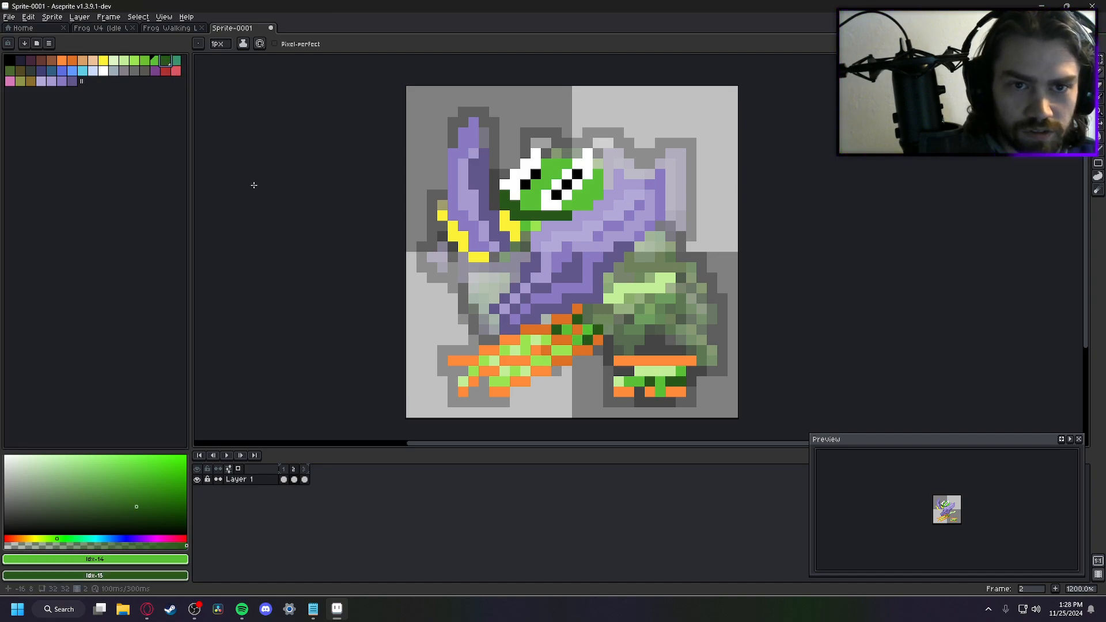
right_click(566, 350)
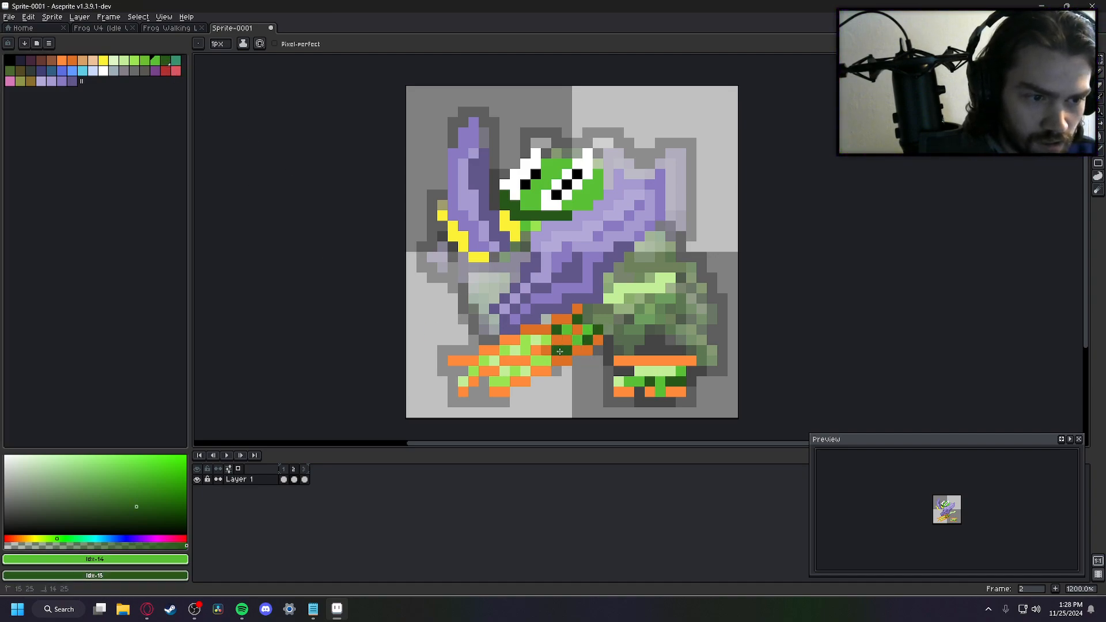
left_click(557, 350)
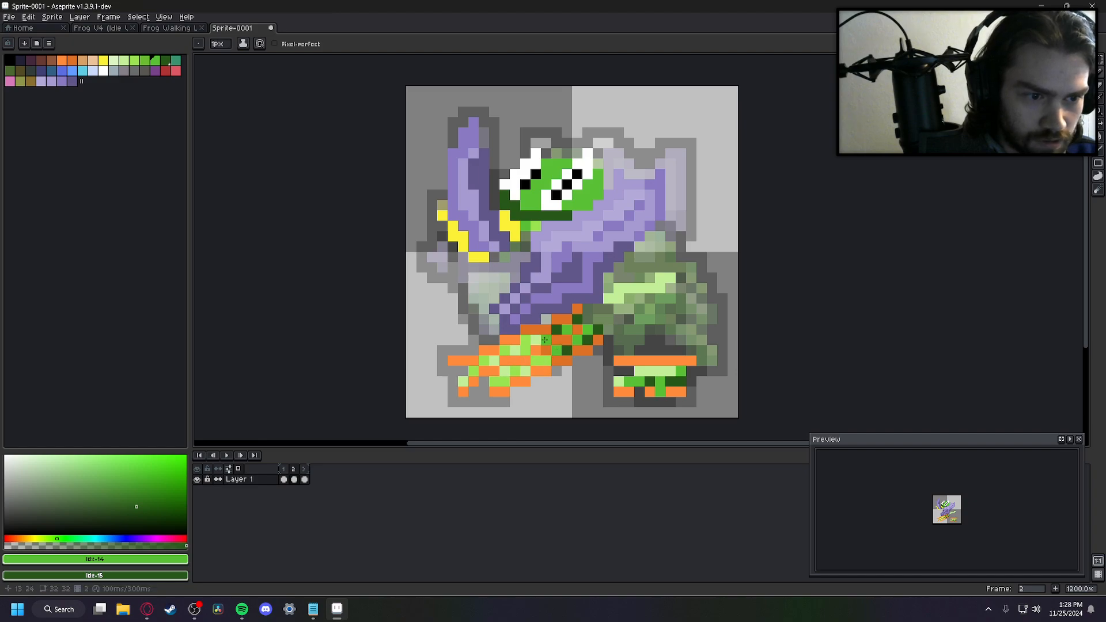
left_click(536, 339)
left_click(525, 350)
left_click(542, 360)
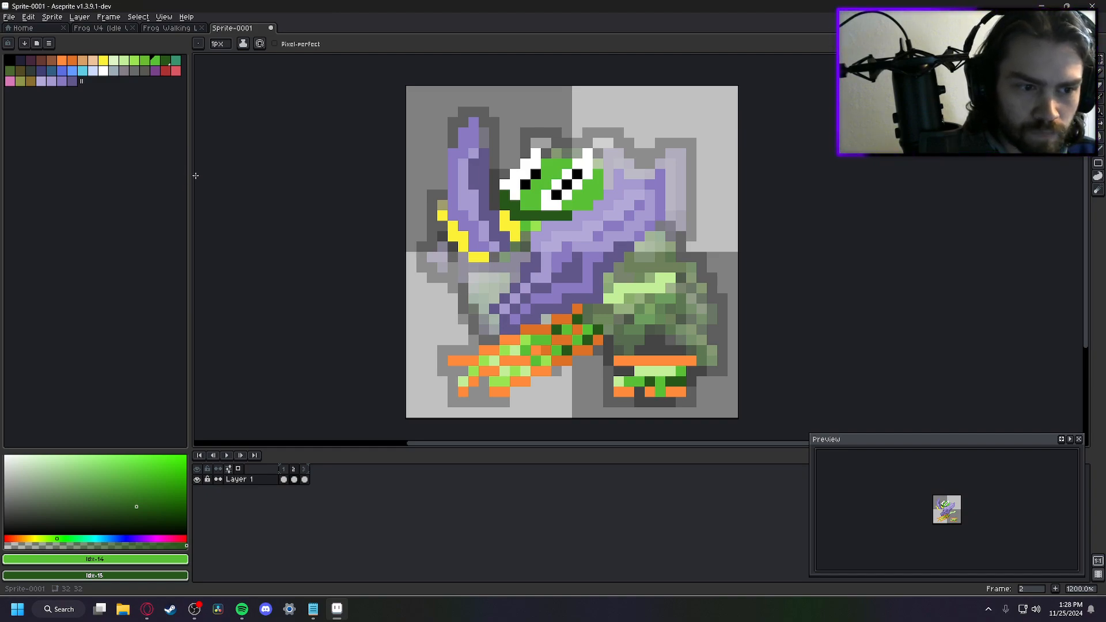
Choose light green Idx-12 and flip repeatedly between the in-between frame and the front-facing frame to compare the poses
left_click(135, 60)
left_click(470, 342)
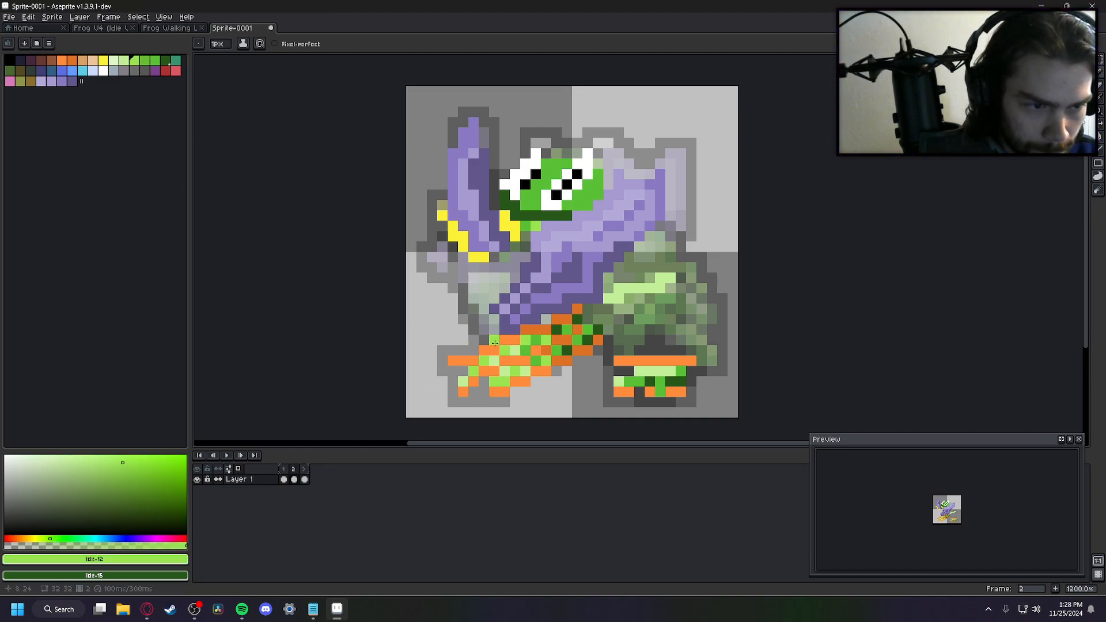
key("Left")
key("Right")
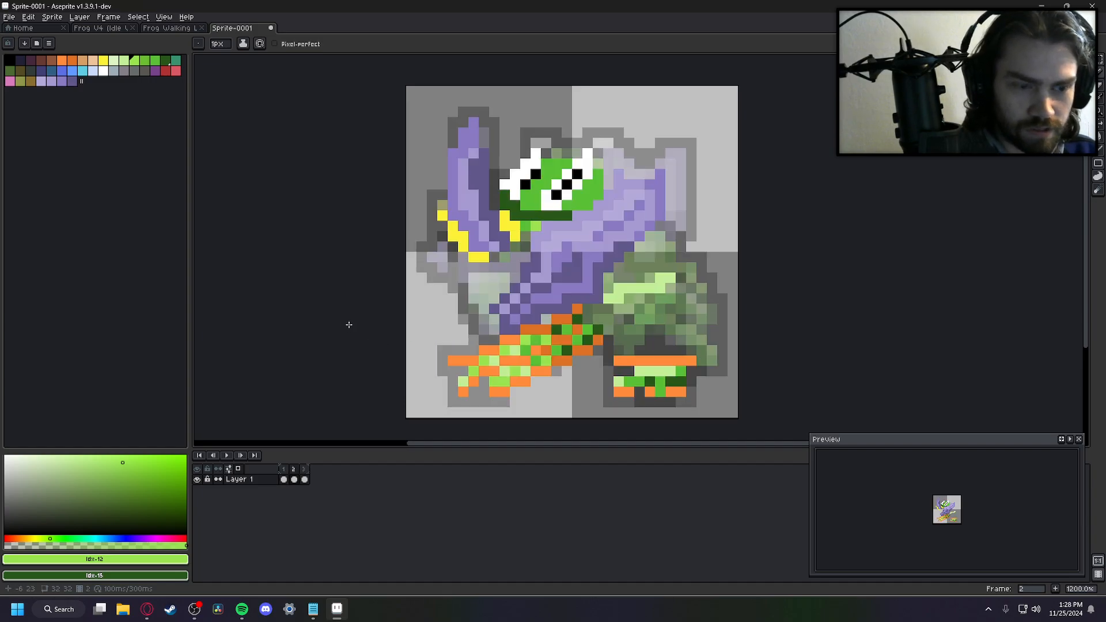
key("Left")
key("Right")
key("Left")
key("Right")
key("Left")
key("Right")
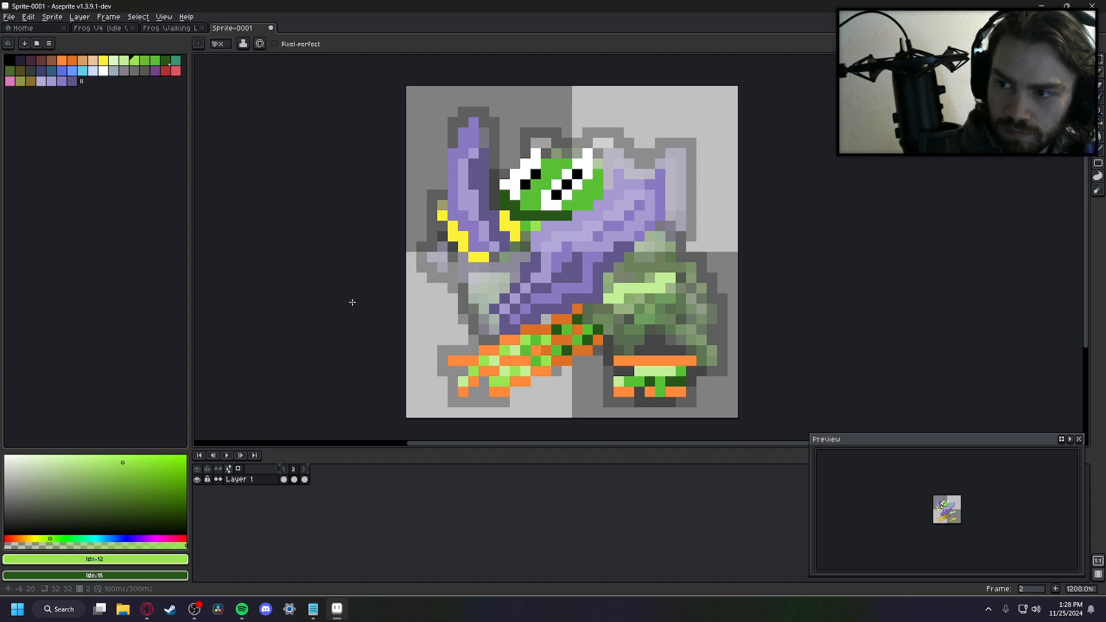
key("Left")
key("Right")
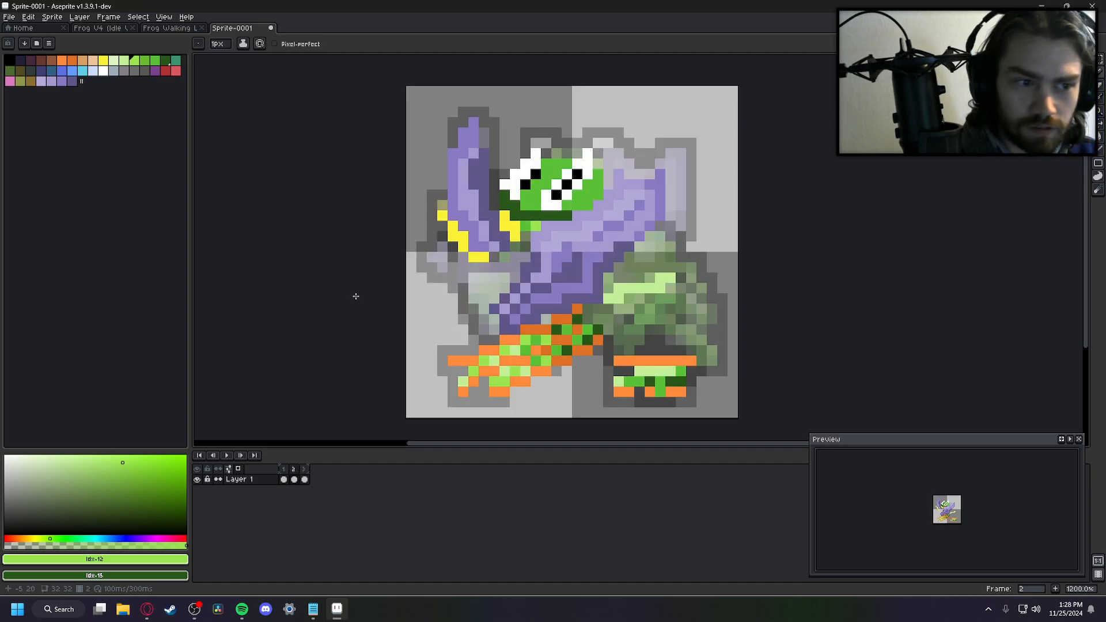
key("Left")
key("Right")
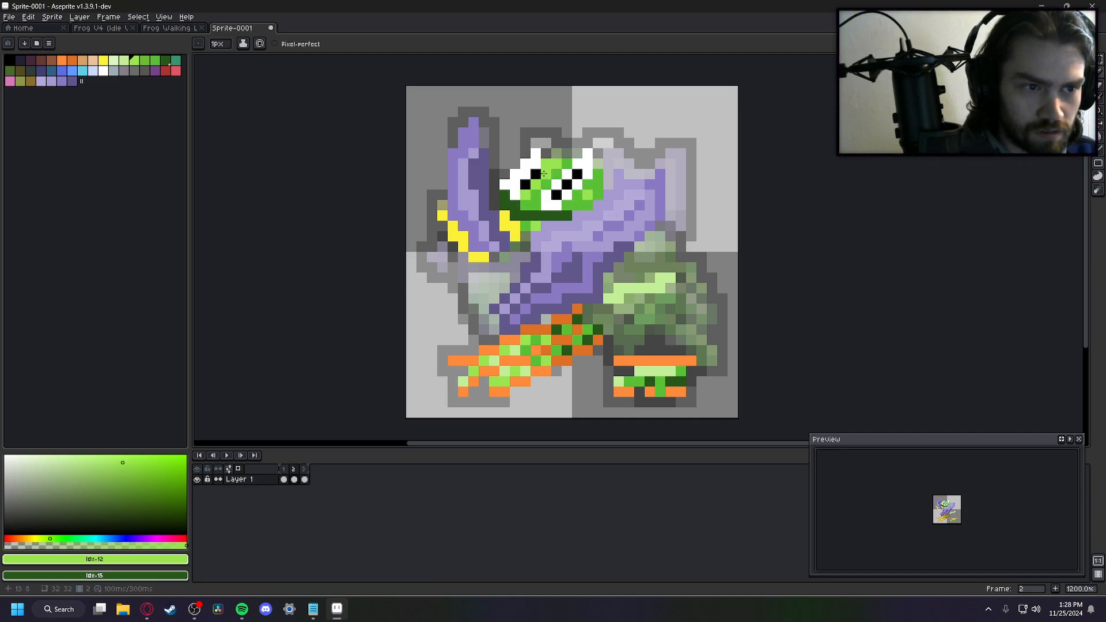
Mottle the frog's face around the eyes with light green Idx-12 pixels, touching up with medium green Idx-14
right_click(558, 165)
left_click(537, 196)
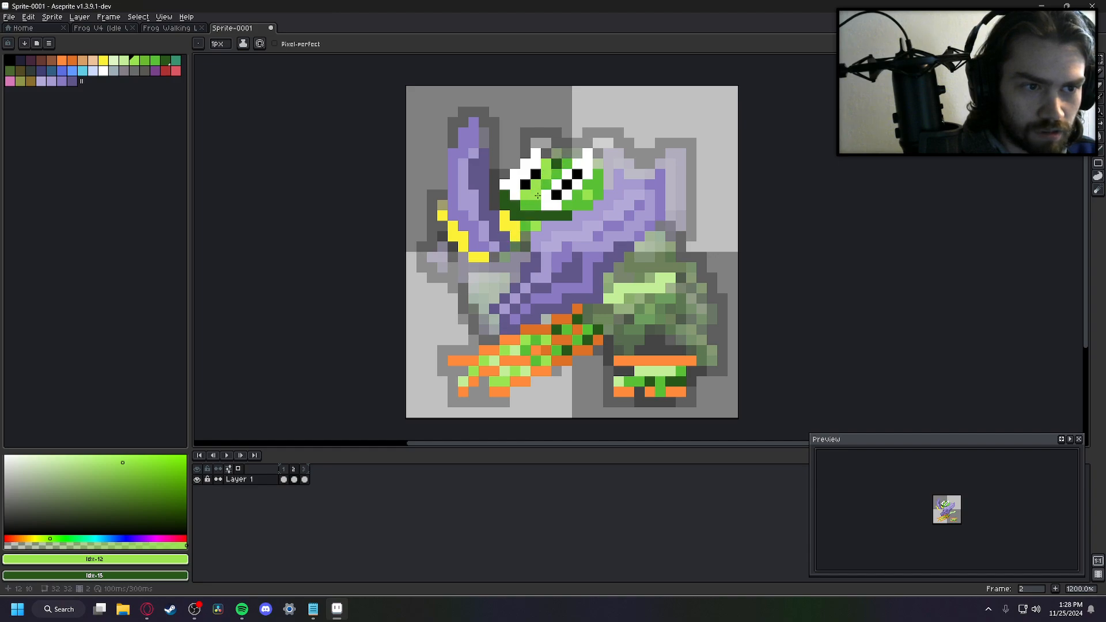
right_click(155, 61)
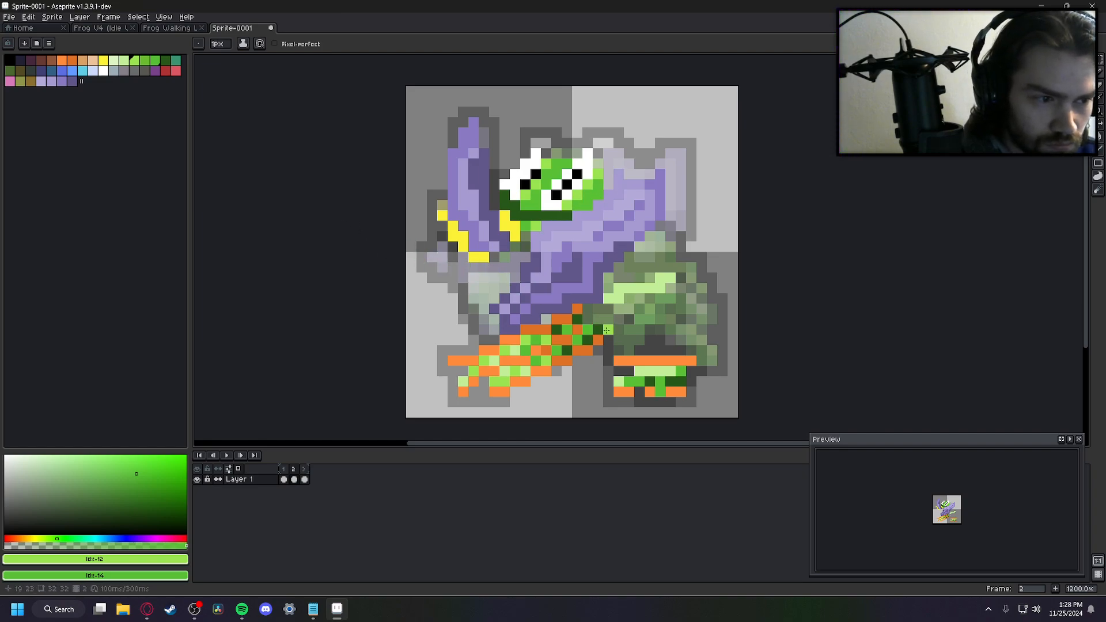
Draw a dark green Idx-15 line from the upper end of the orange-outlined leg to the body's rear edge
left_click(165, 60)
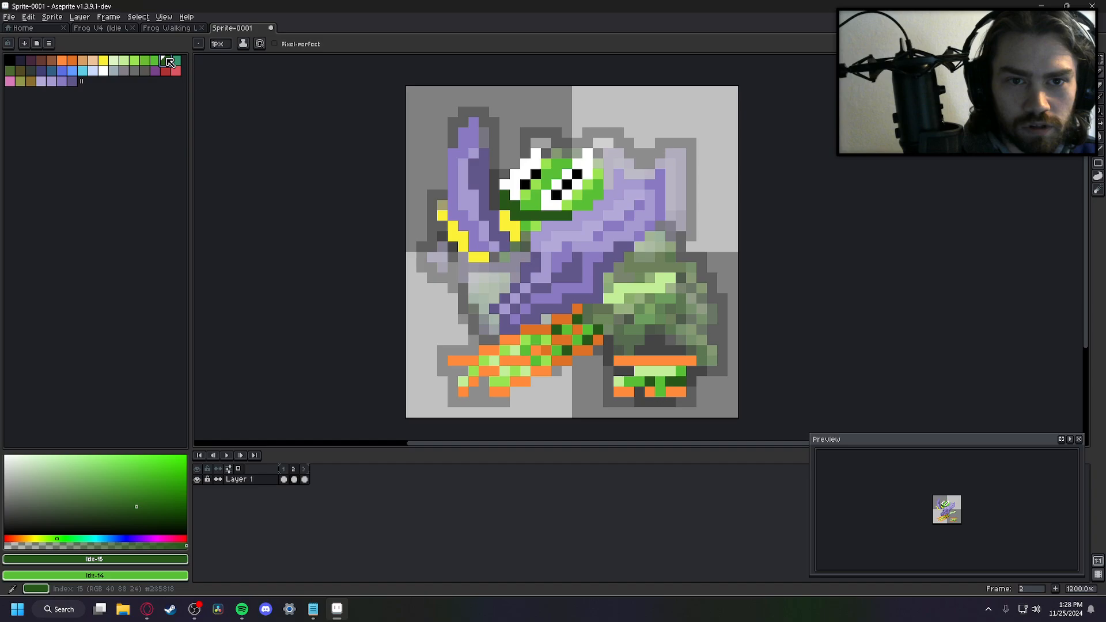
left_click(712, 310)
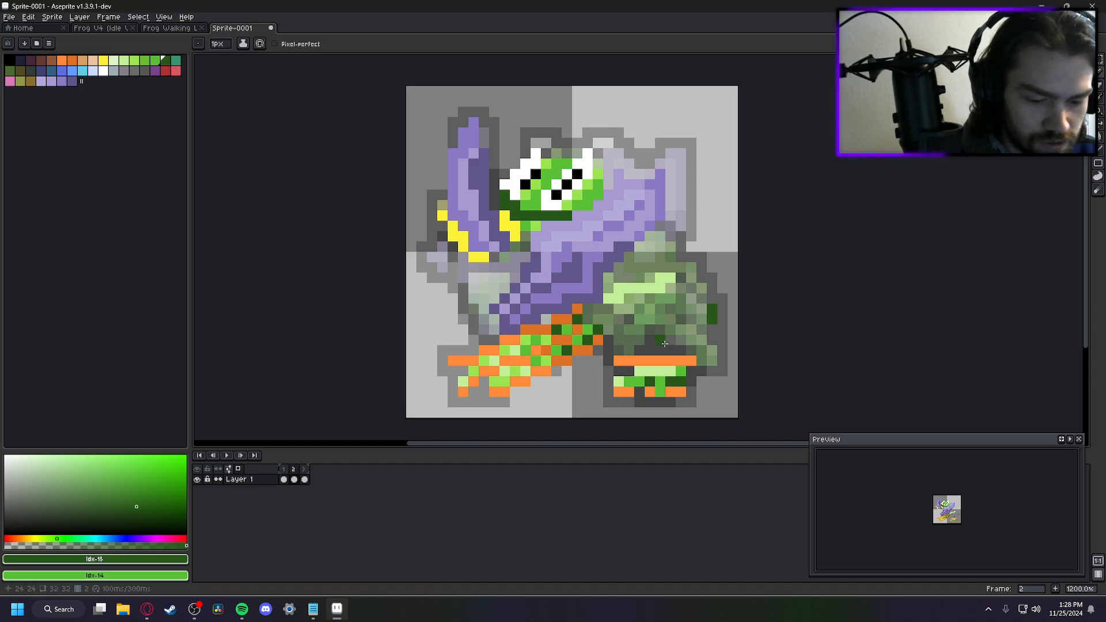
key("Right")
key("Right")
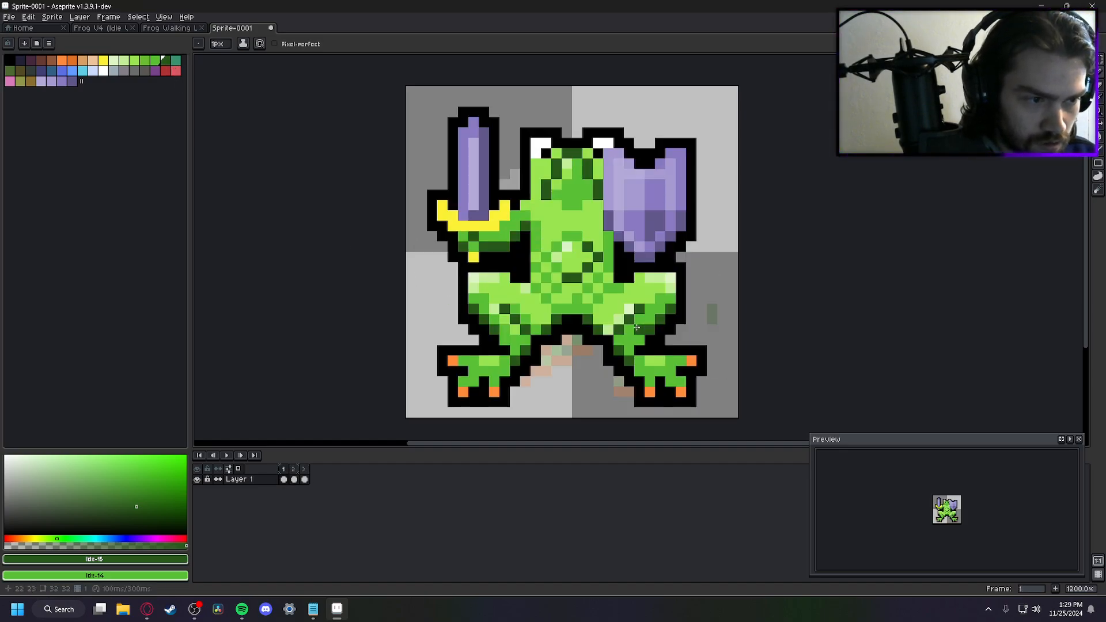
key("Right")
mouse_move(599, 332)
left_mouse_down()
mouse_move(596, 321)
mouse_move(707, 311)
mouse_move(628, 319)
left_mouse_up()
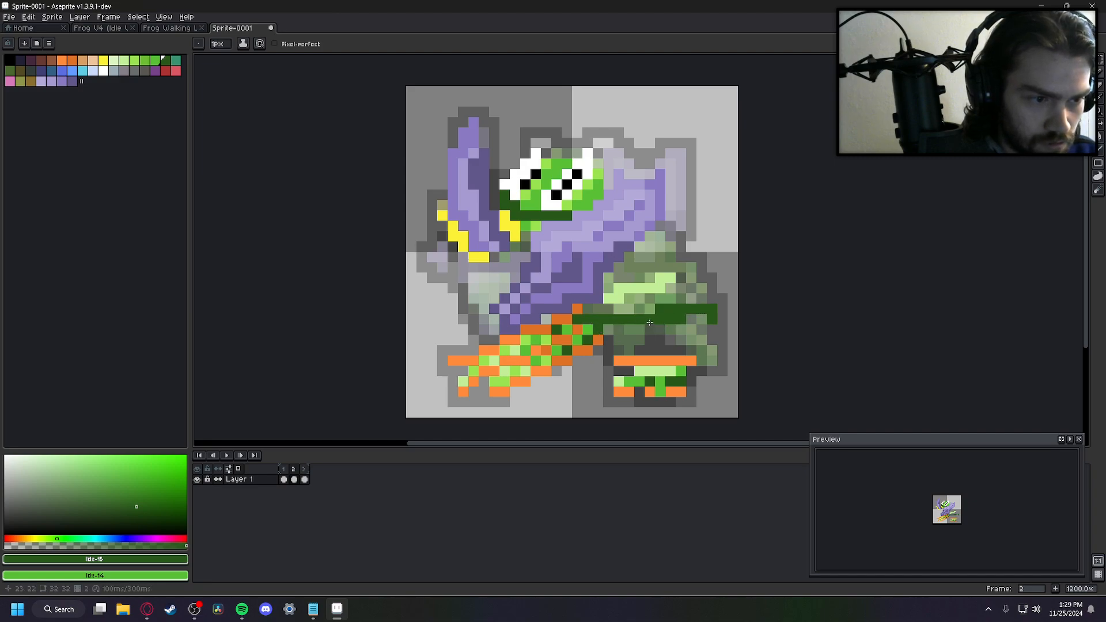
Reshape the dark green underside line, erasing surplus lower pixels and moving its step closer to the orange-outlined leg
key("e")
left_click(680, 319)
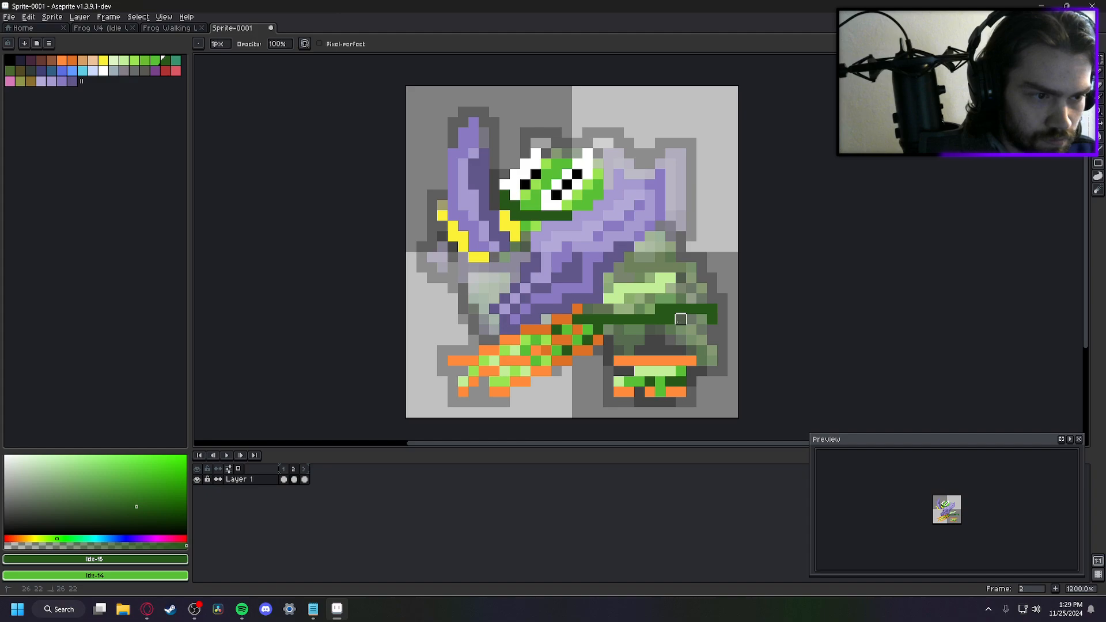
key("b")
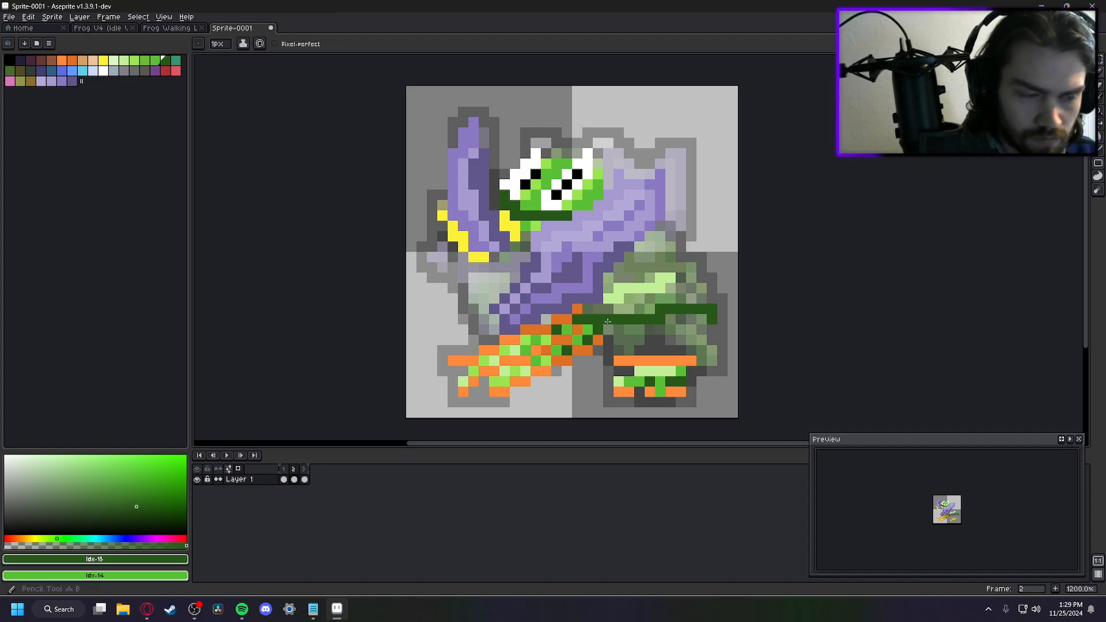
mouse_move(635, 308)
left_mouse_down()
mouse_move(649, 309)
mouse_move(646, 320)
left_mouse_up()
key("e")
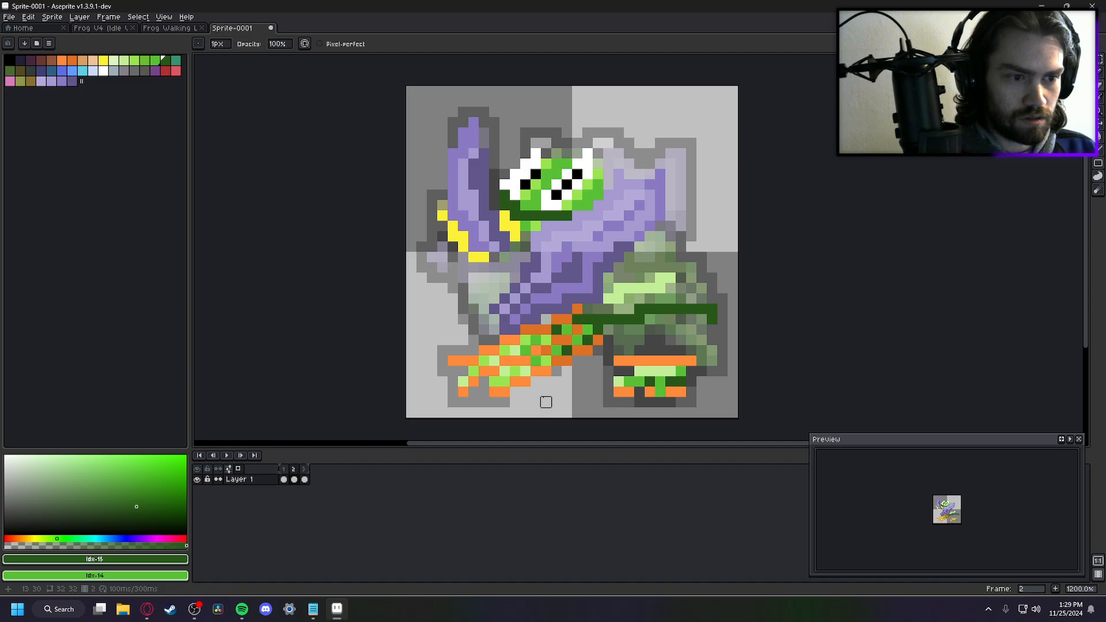
Compare the in-between frame with the front-facing frame and turn off onion skinning
key("Left")
key("Right")
key("Left")
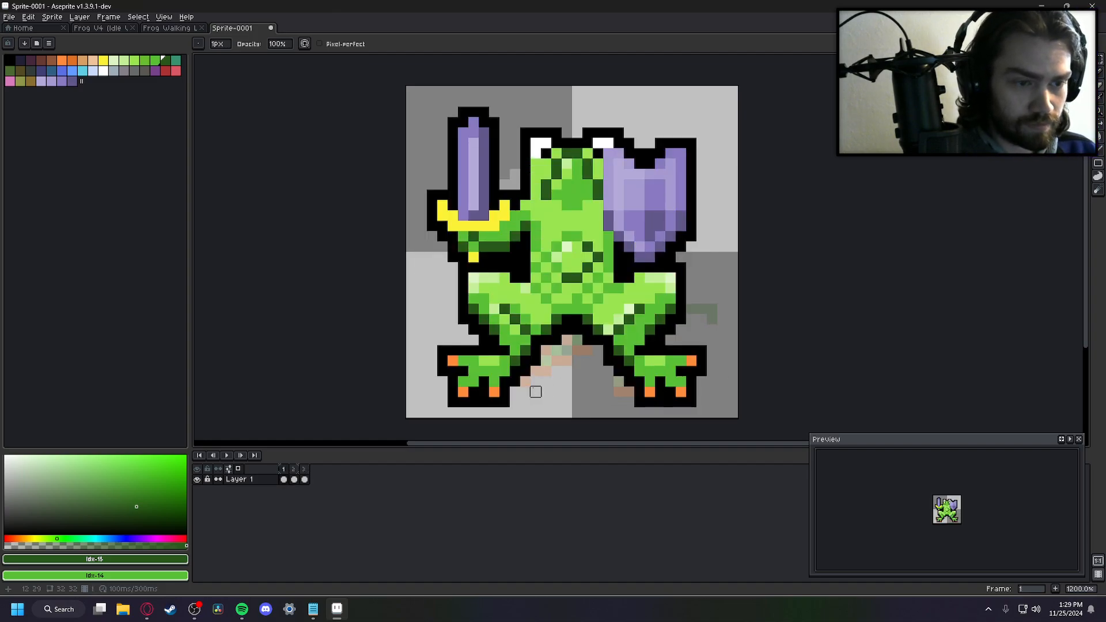
key("Right")
key("Right")
left_click(237, 469)
Step through and play the three-frame animation to check the frog's turn without onion skinning
key("Right")
key("Right")
key("Left")
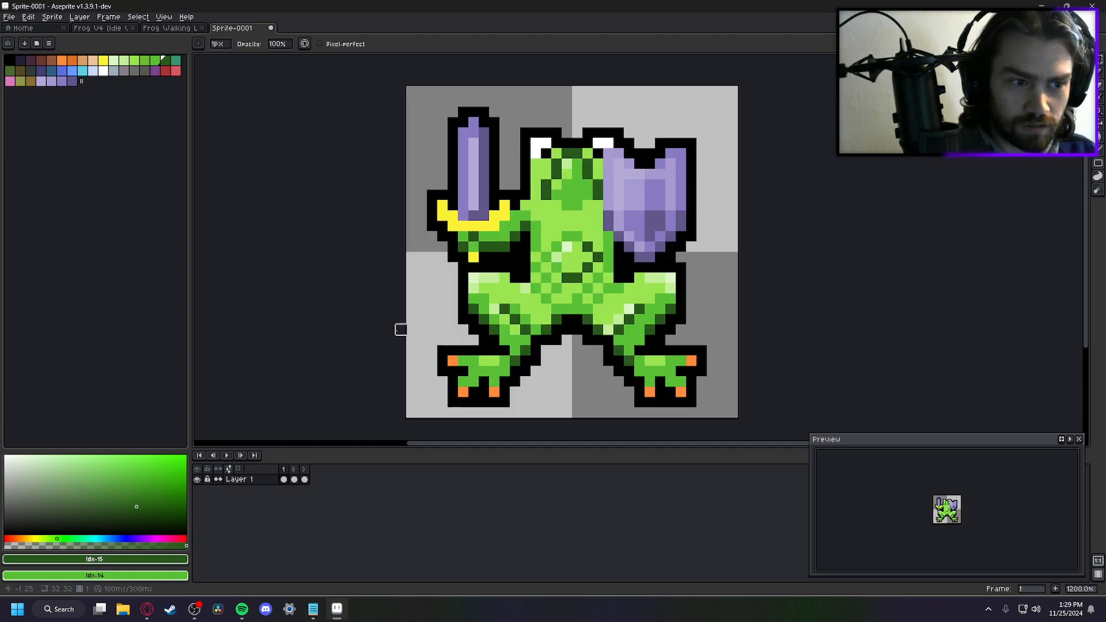
key("Right")
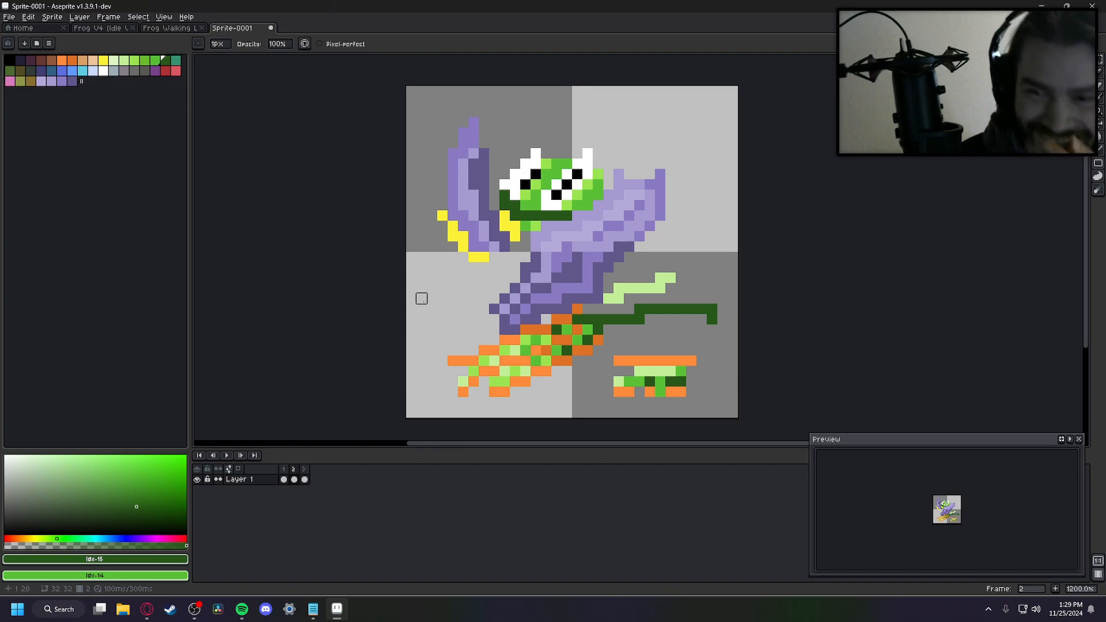
key("Left")
key("Return")
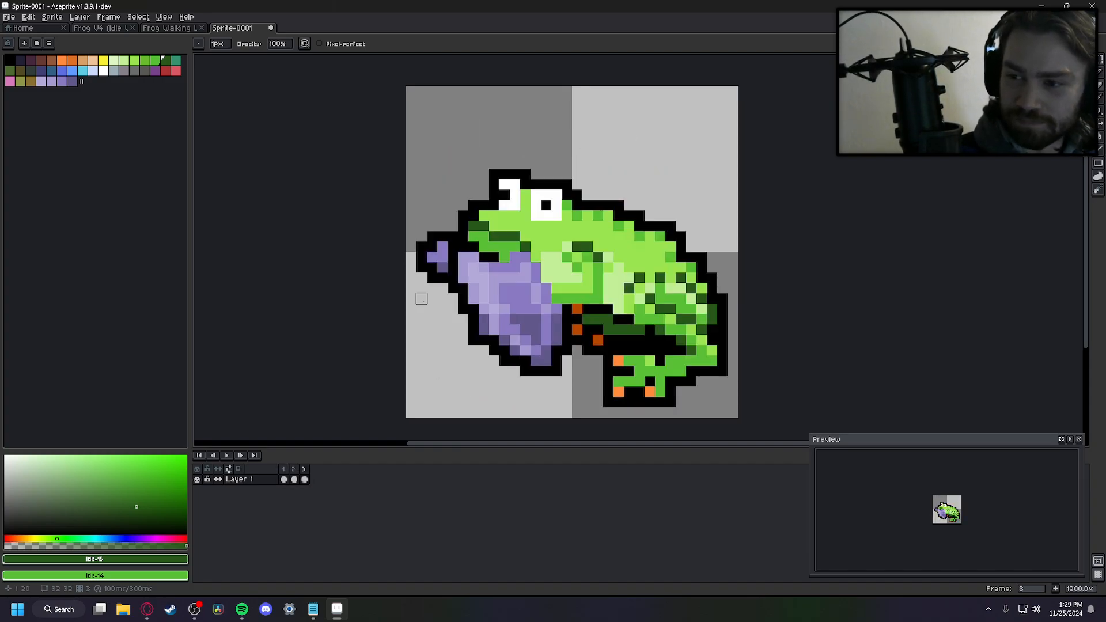
key("Return")
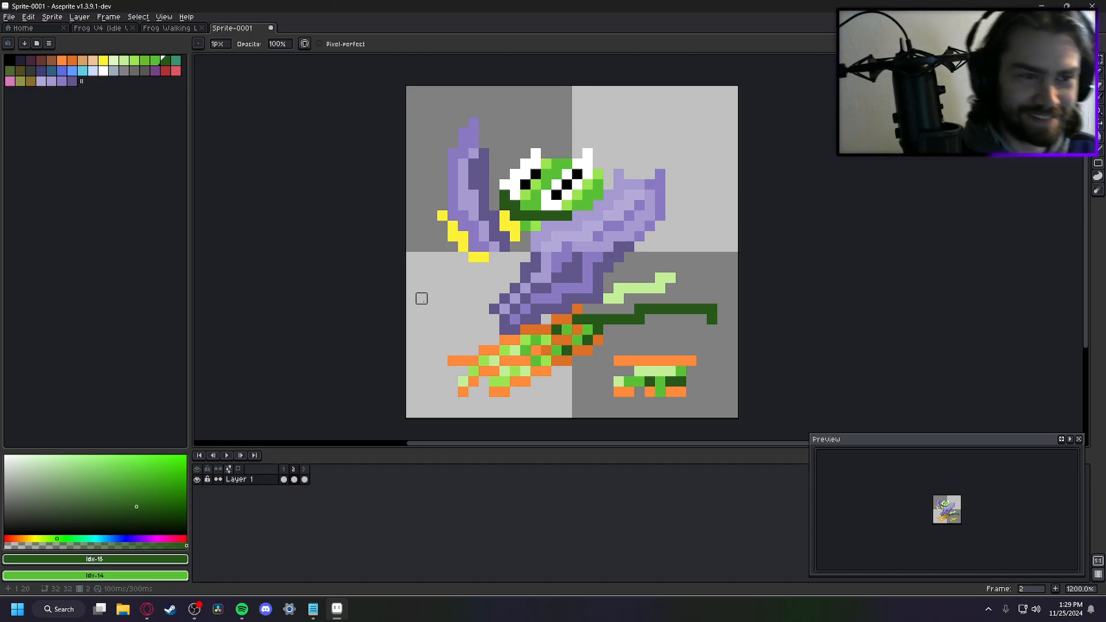
key("Return")
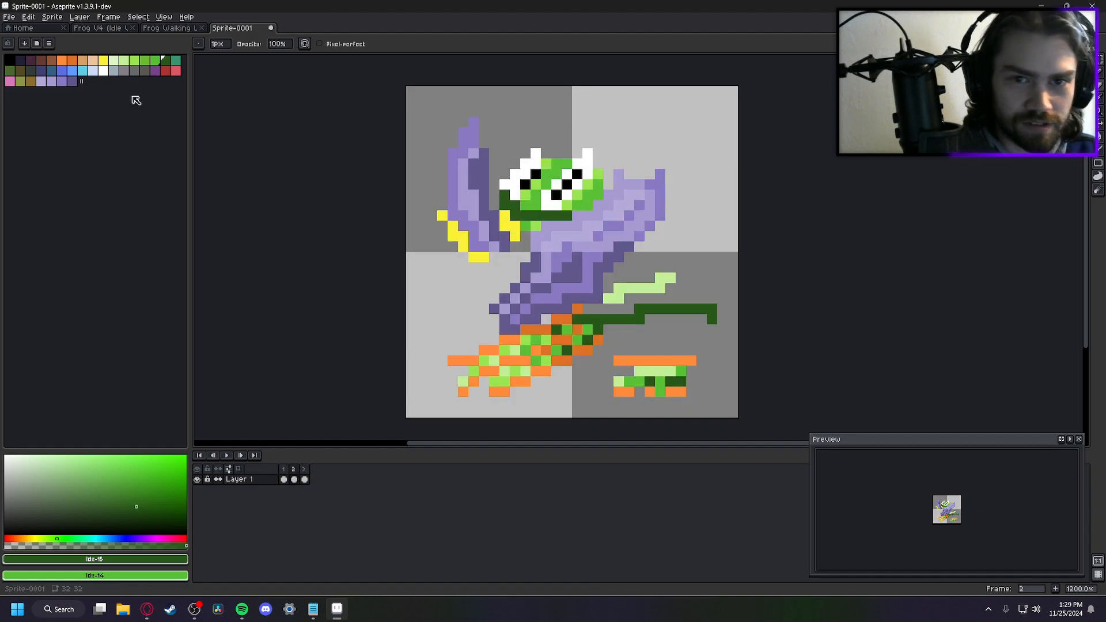
Shift the pupil of the eye nearest the sword one pixel toward the sword, using white and black Idx-0
left_click(104, 70)
left_click(525, 185)
key("e")
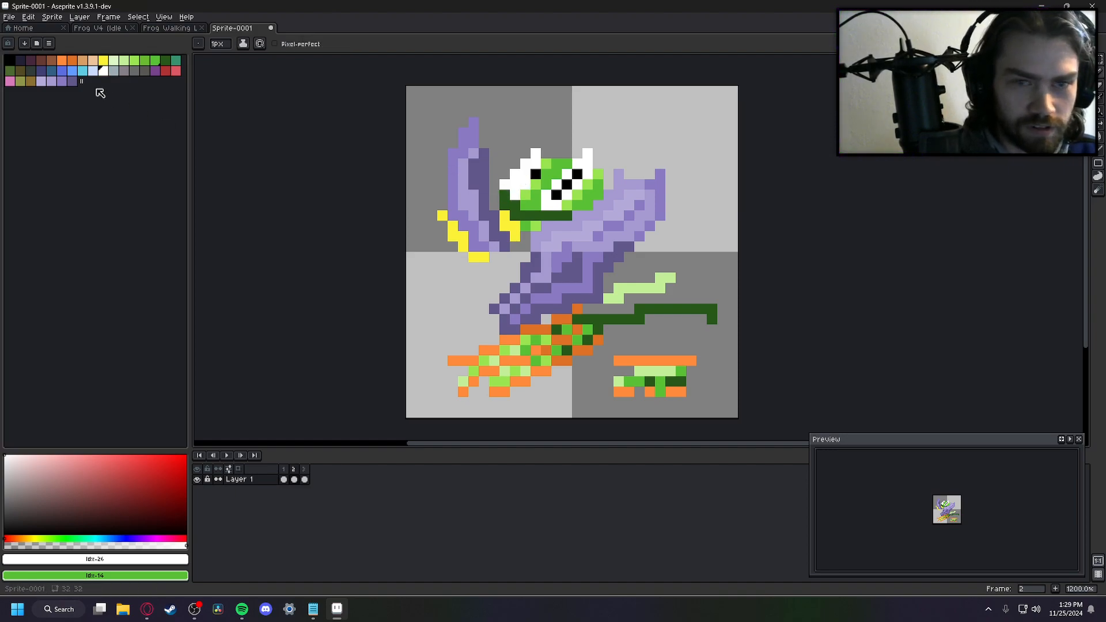
left_click(9, 60)
left_click(515, 184)
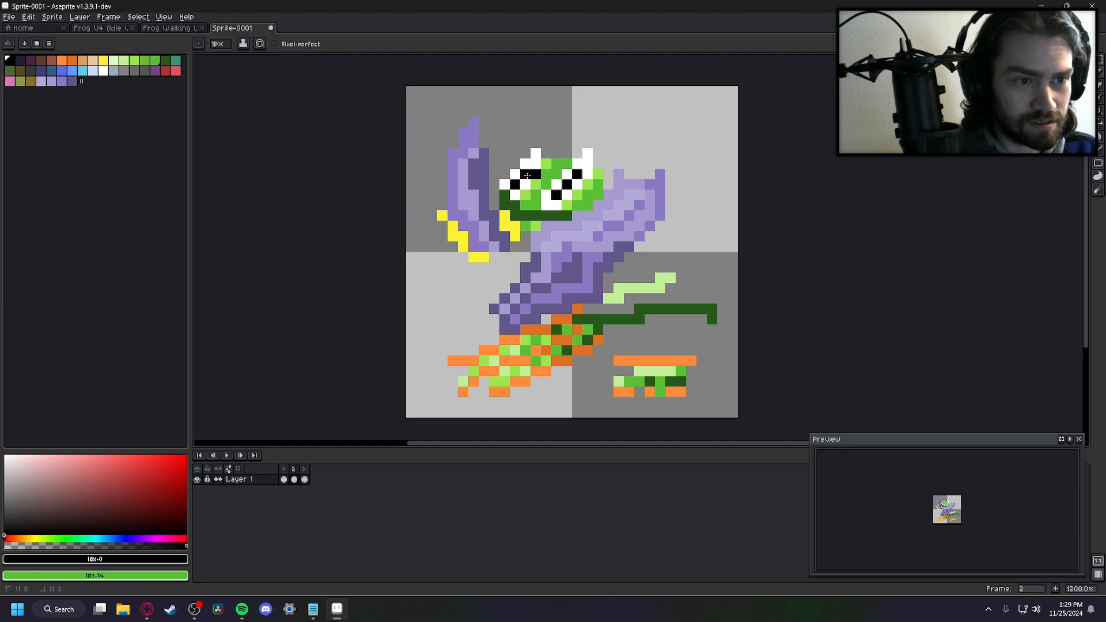
Step back and forth through all three frames to examine how the eyes, sword and shield move during the turn
key("Left")
key("Right")
key("Right")
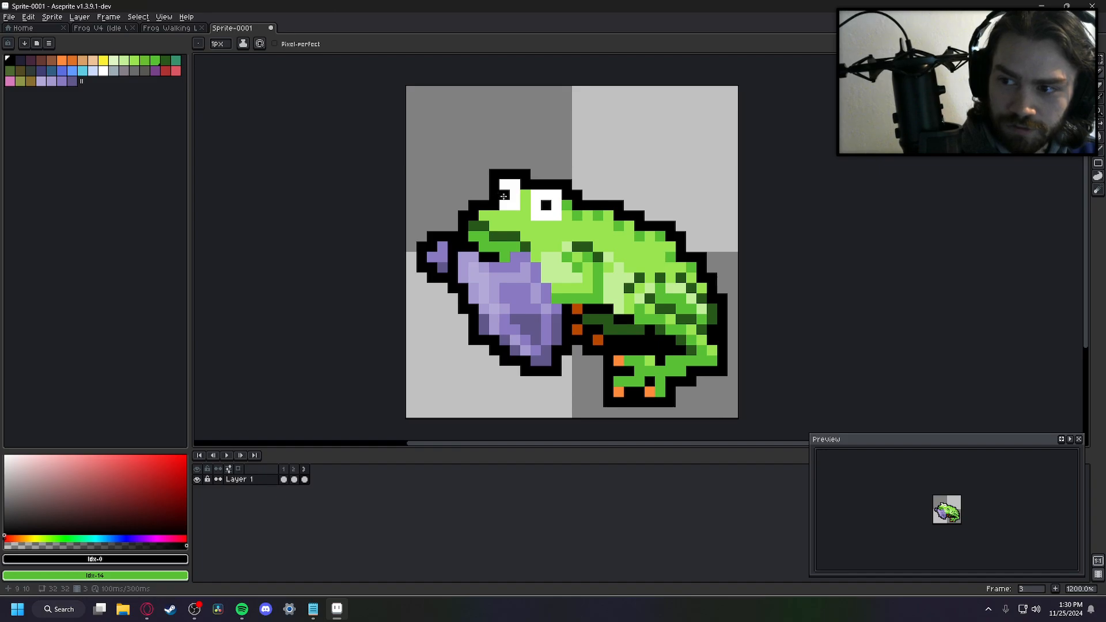
key("Left")
key("Left")
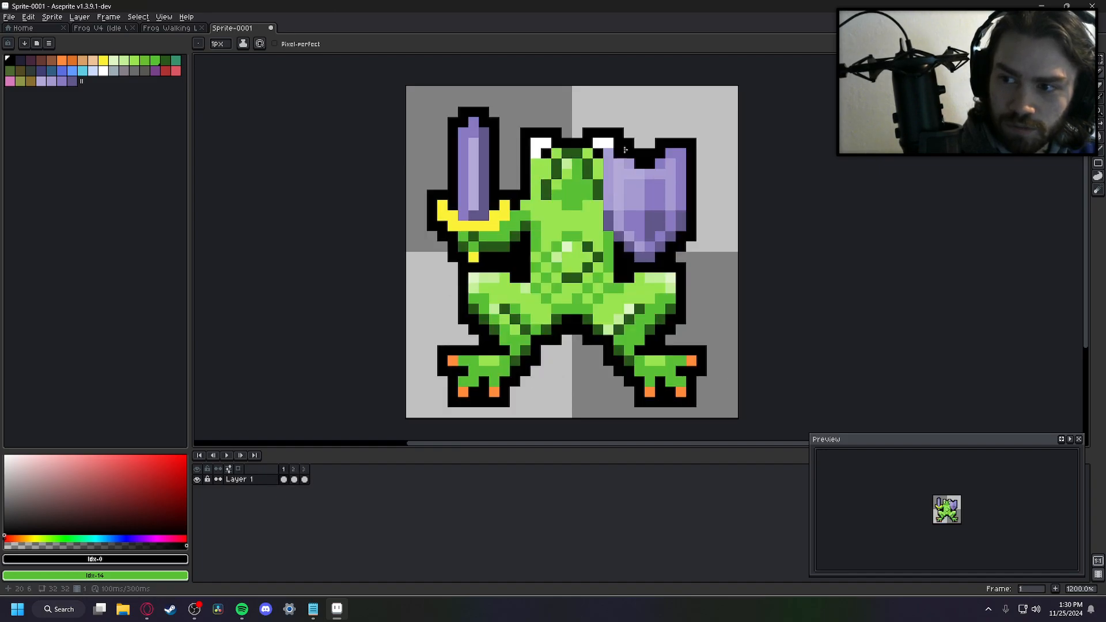
key("Right")
key("Right")
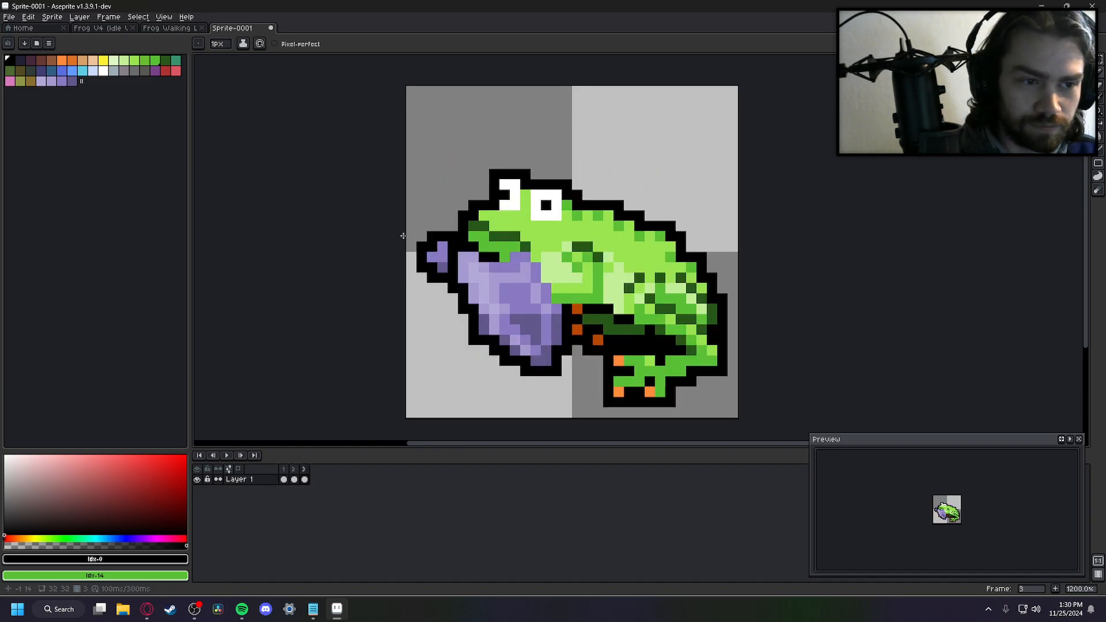
key("Right")
key("Right")
key("Right")
key("Left")
key("Left")
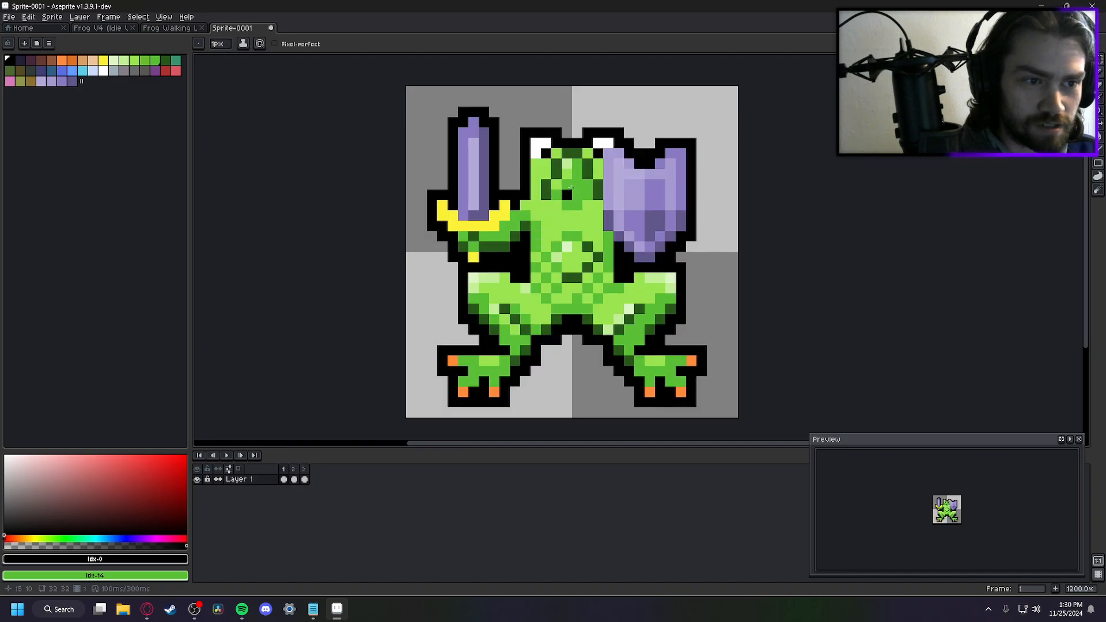
key("Right")
key("Right")
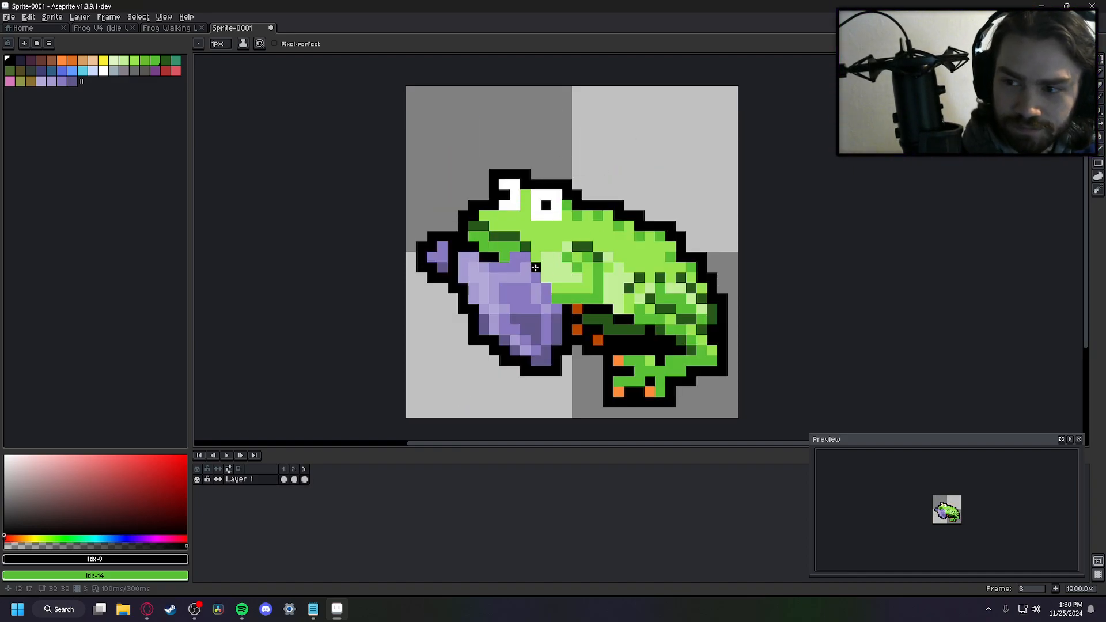
key("Right")
key("Right")
key("Right")
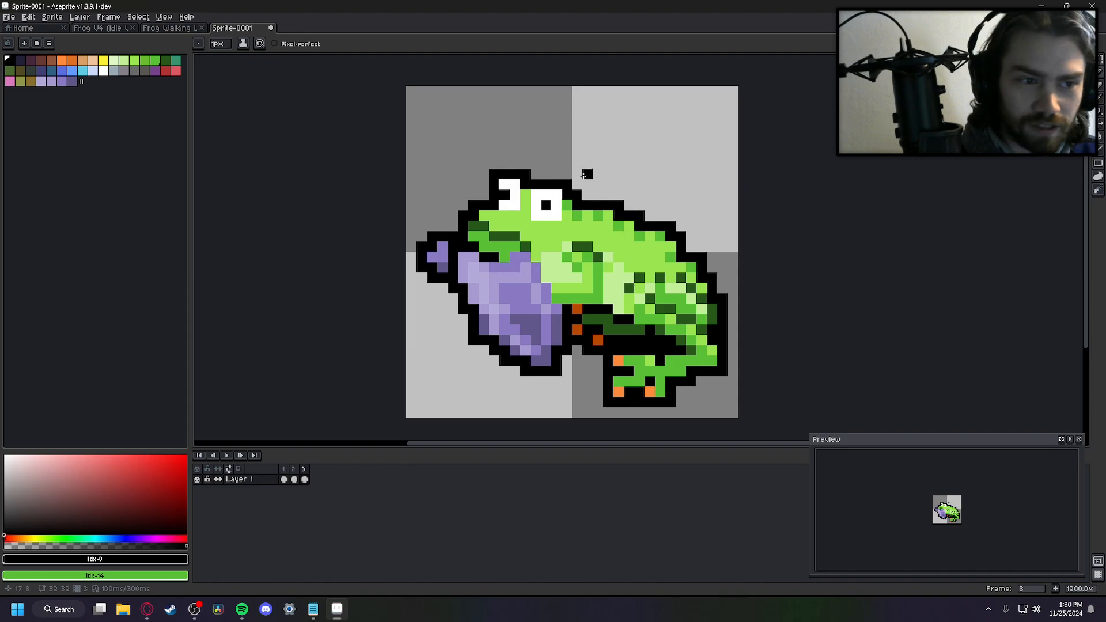
key("Right")
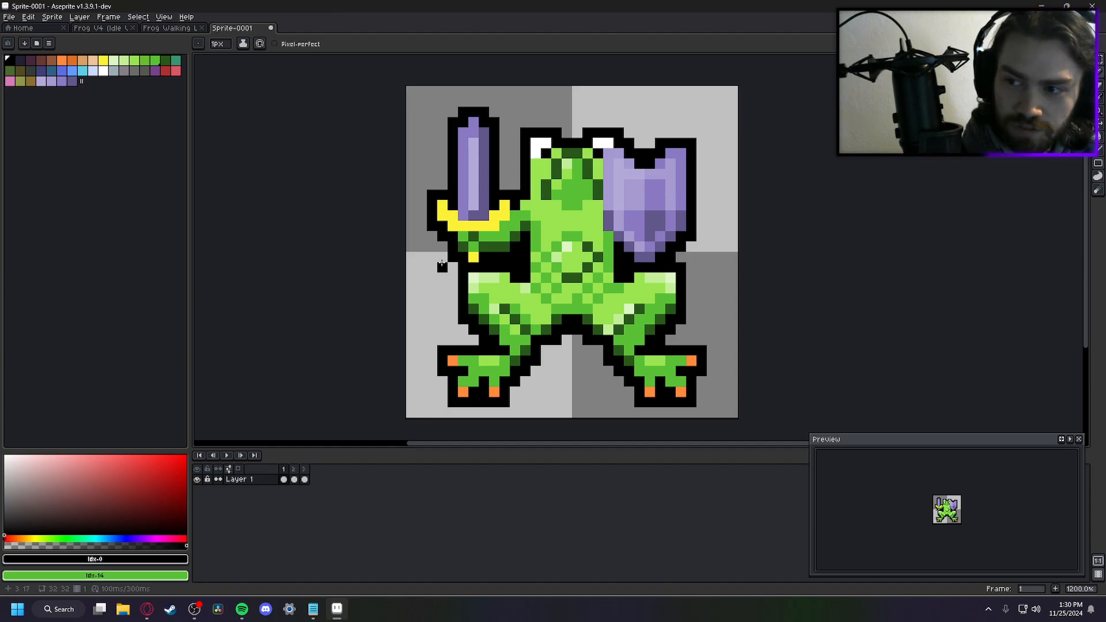
key("Right")
key("Right")
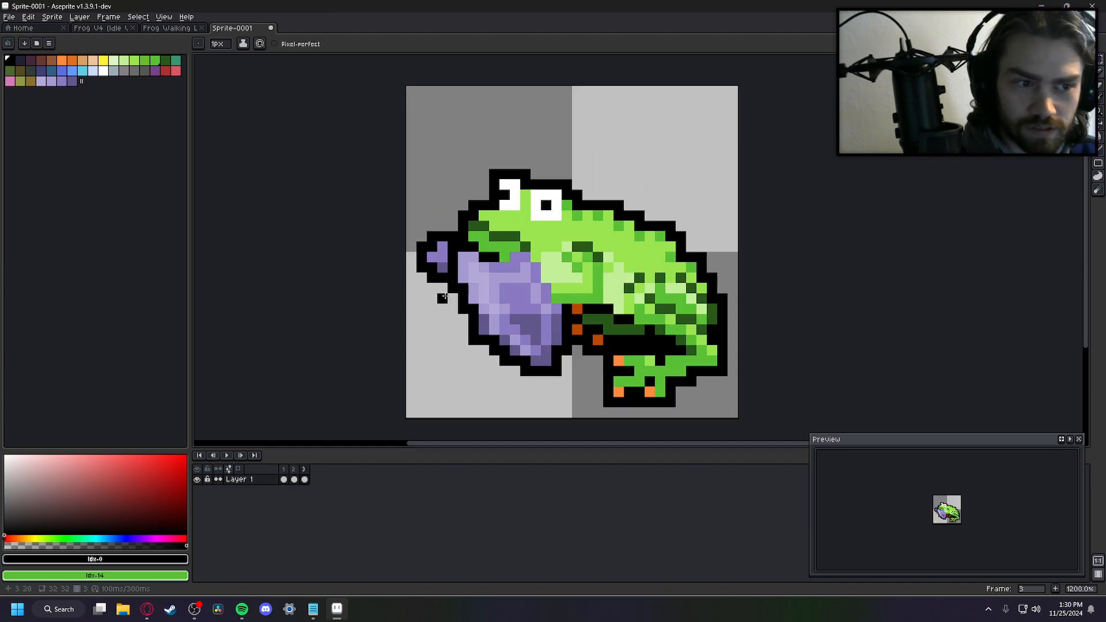
key("Left")
key("Left")
key("Right")
key("Right")
key("Left")
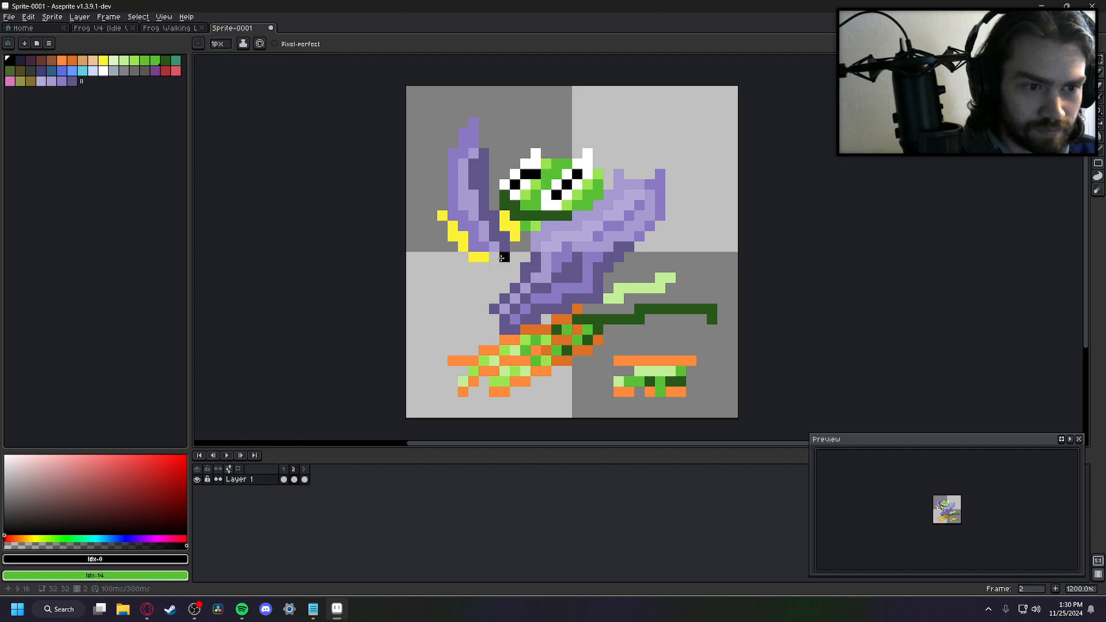
Paint the frog's sword hand and forearm beside the yellow hilt with medium green Idx-14 and dark green Idx-15 pixels
left_click(155, 60)
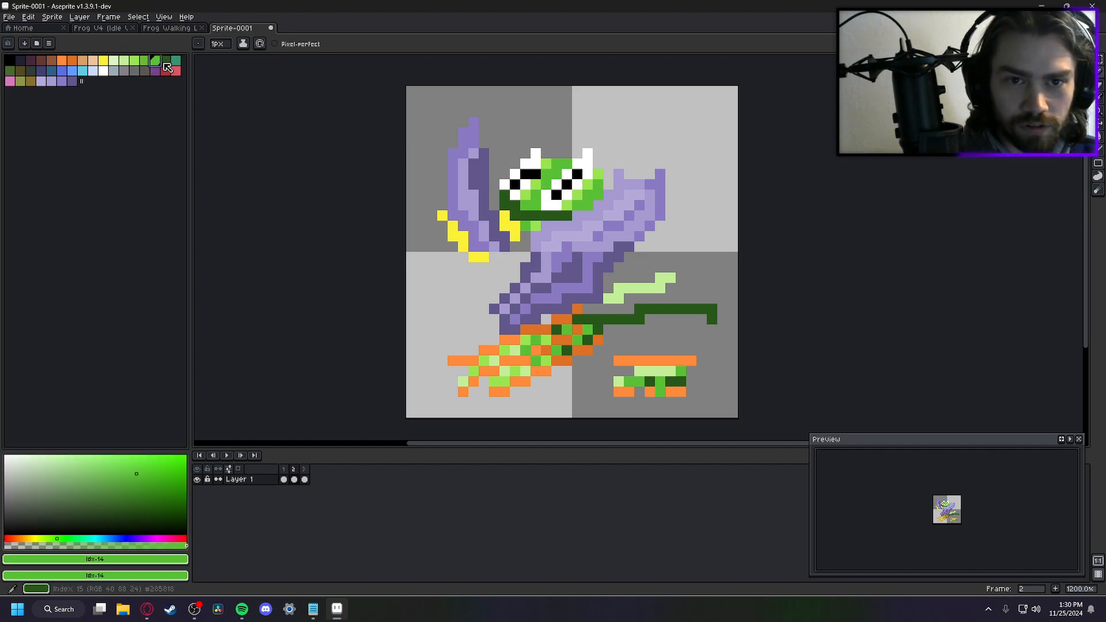
right_click(143, 64)
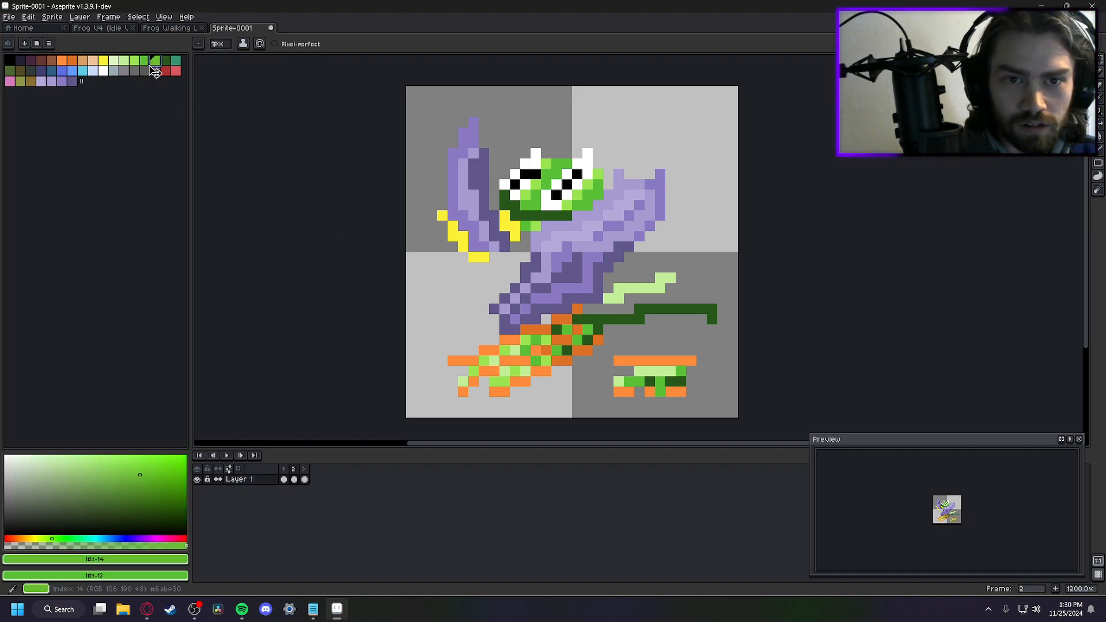
right_click(136, 64)
left_click(496, 259)
right_click(165, 60)
left_click(477, 263)
right_click(494, 258)
right_click(515, 257)
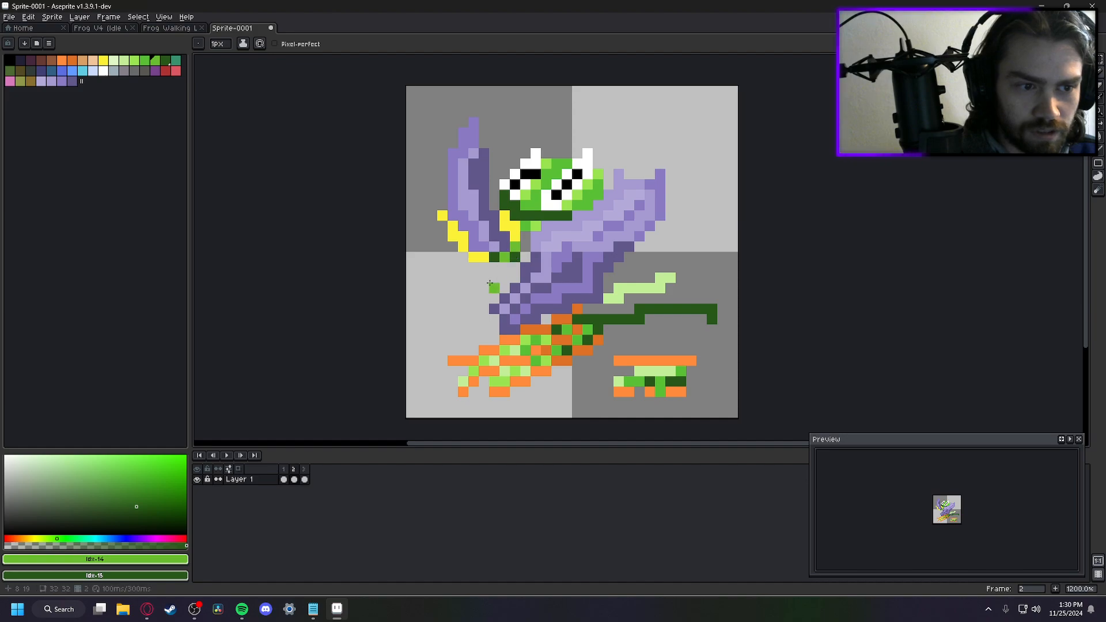
left_click_drag(493, 266, 515, 267)
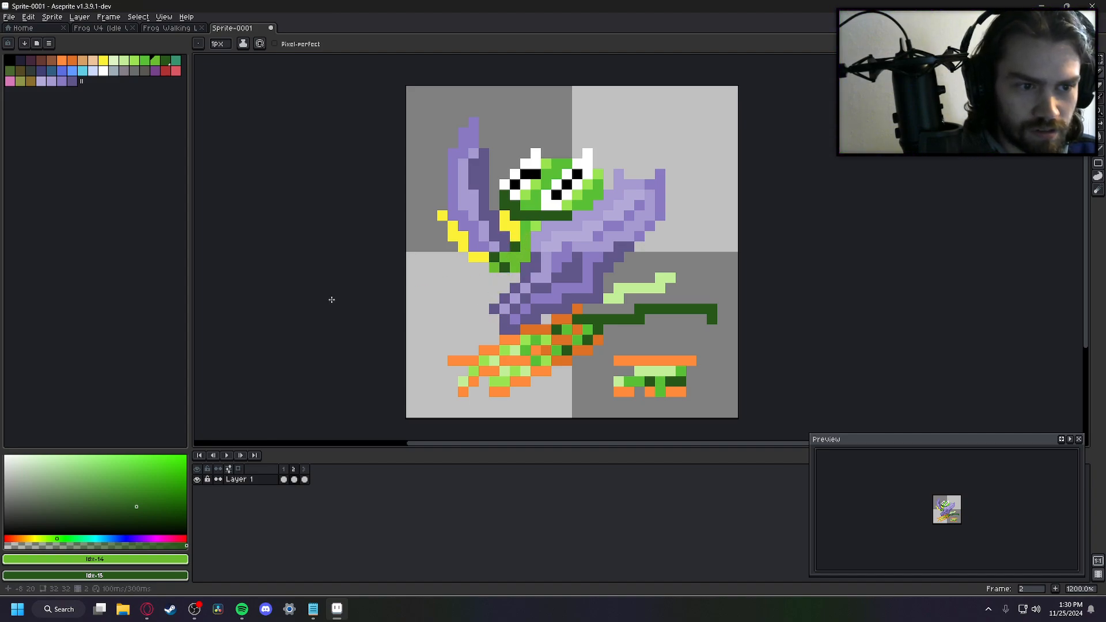
Undo the last forearm stroke, repaint it in light green Idx-12, and add a yellow Idx-9 pommel pixel below the sword hand
key("ctrl+z")
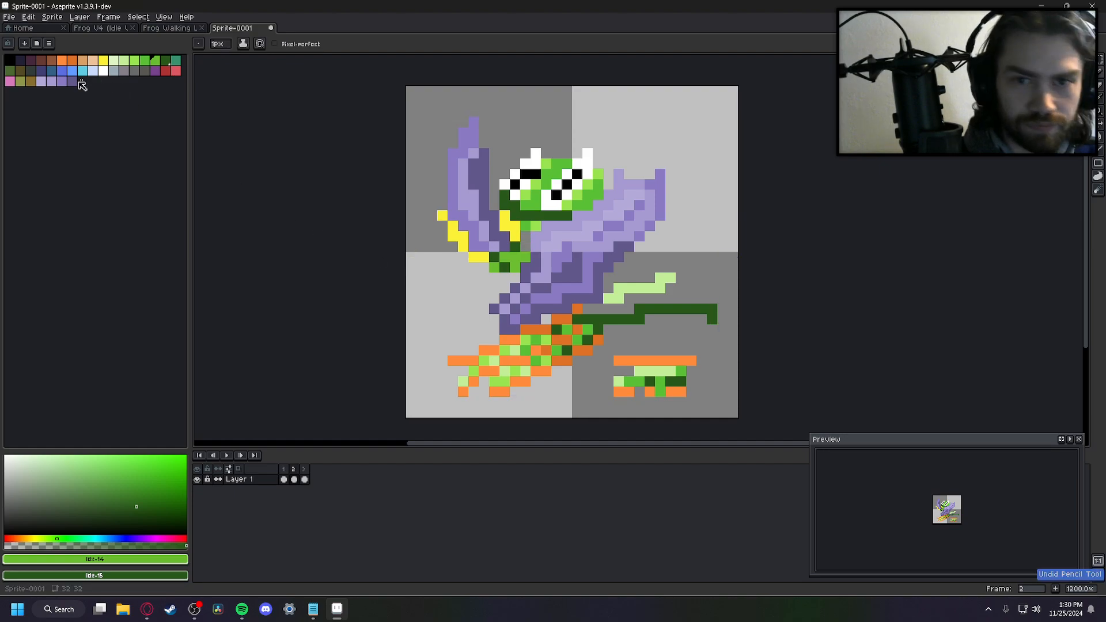
left_click(134, 59)
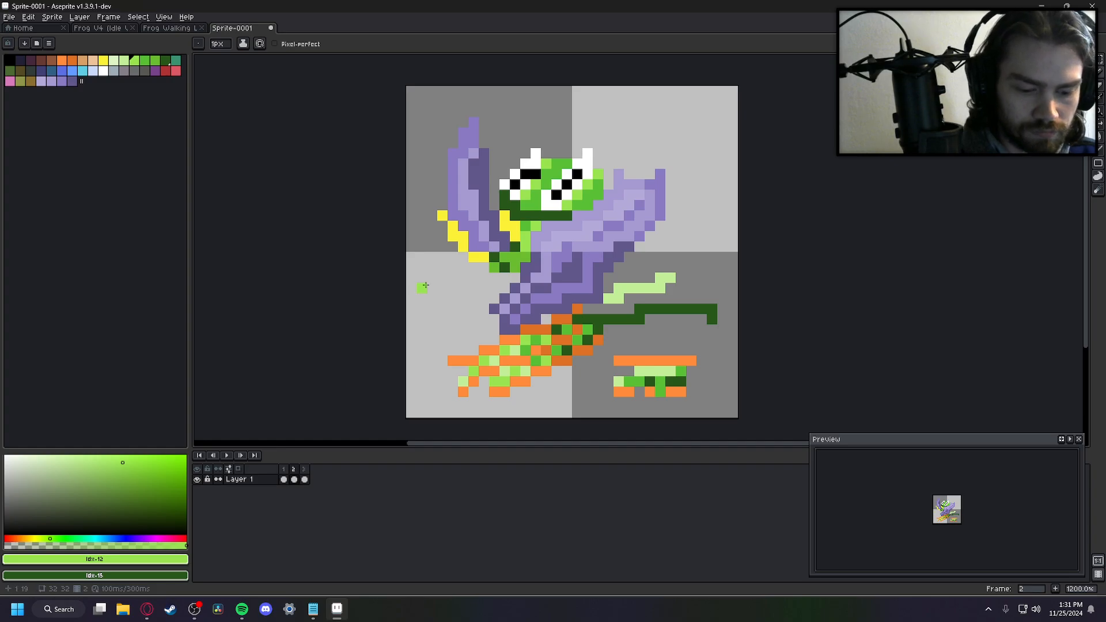
key("comma")
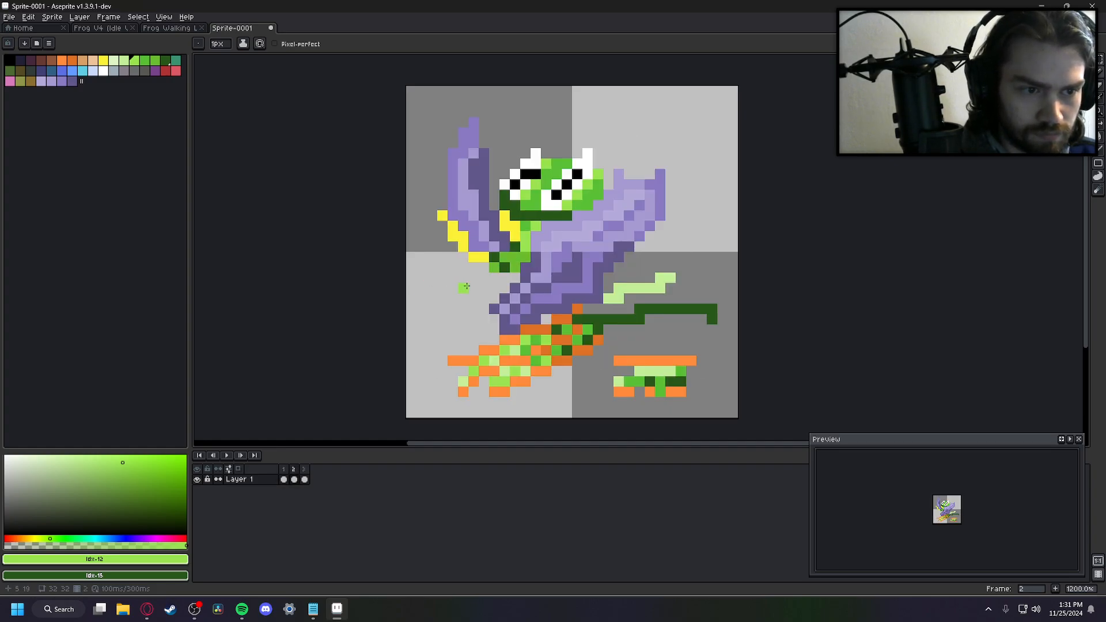
left_click(103, 60)
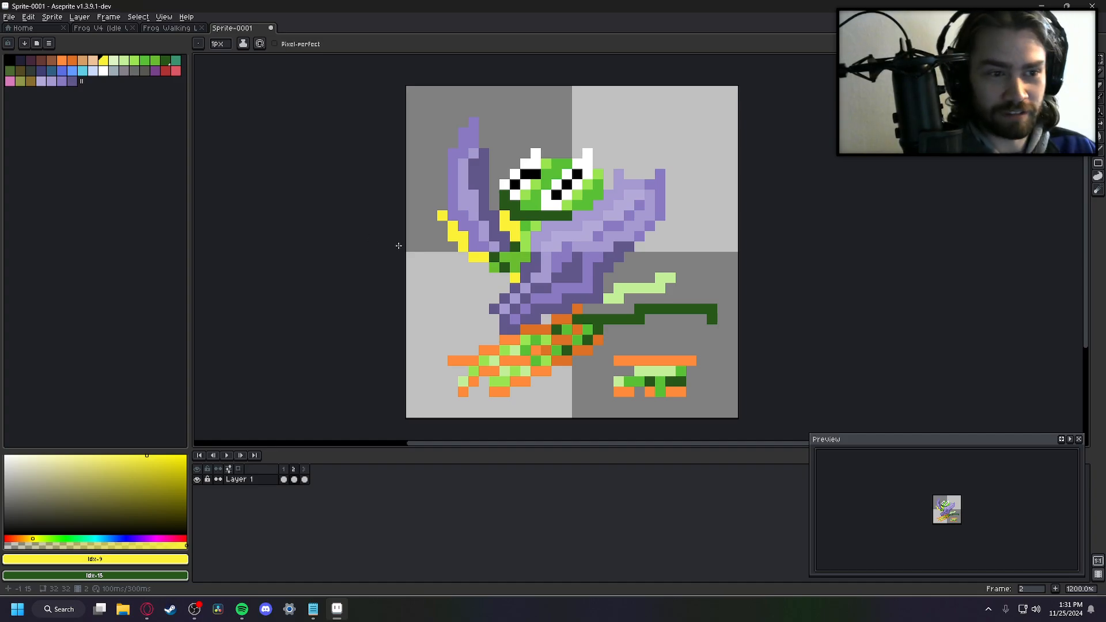
key("Left")
key("Right")
key("Left")
key("Right")
Paint a pale green Idx-11 highlight along the outer edge of the knee below the sword hand
left_click(123, 61)
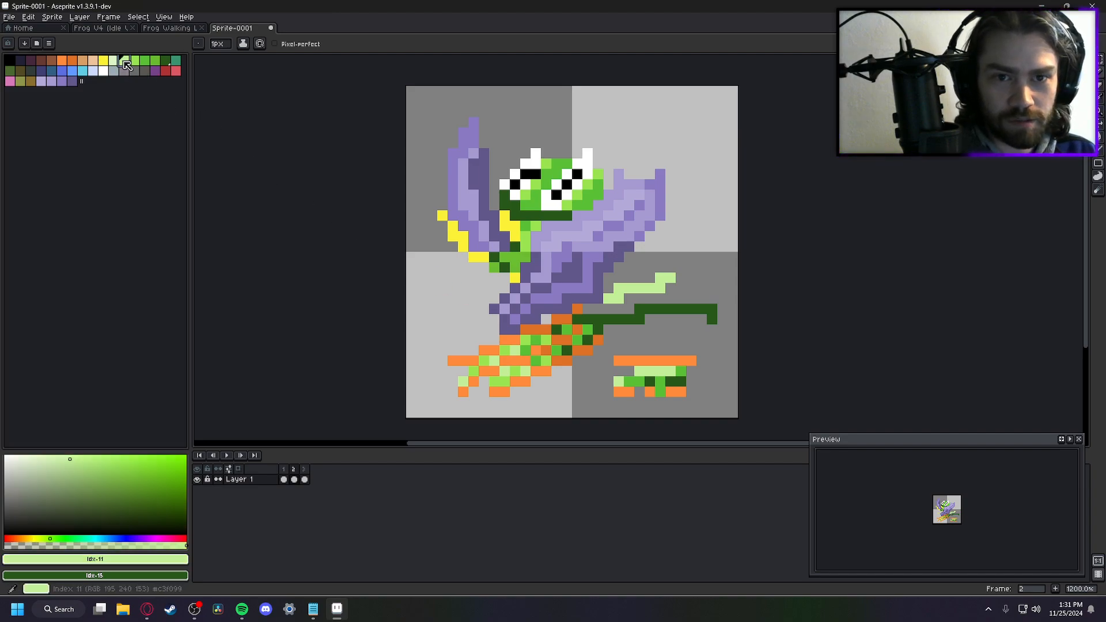
left_click_drag(478, 291, 496, 296)
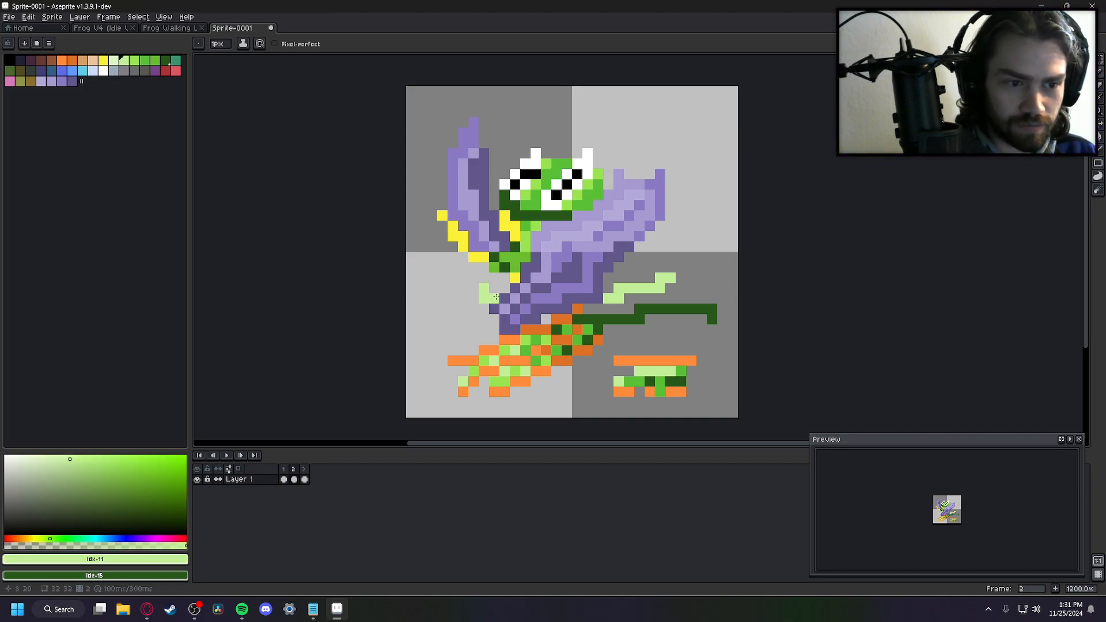
key("Left")
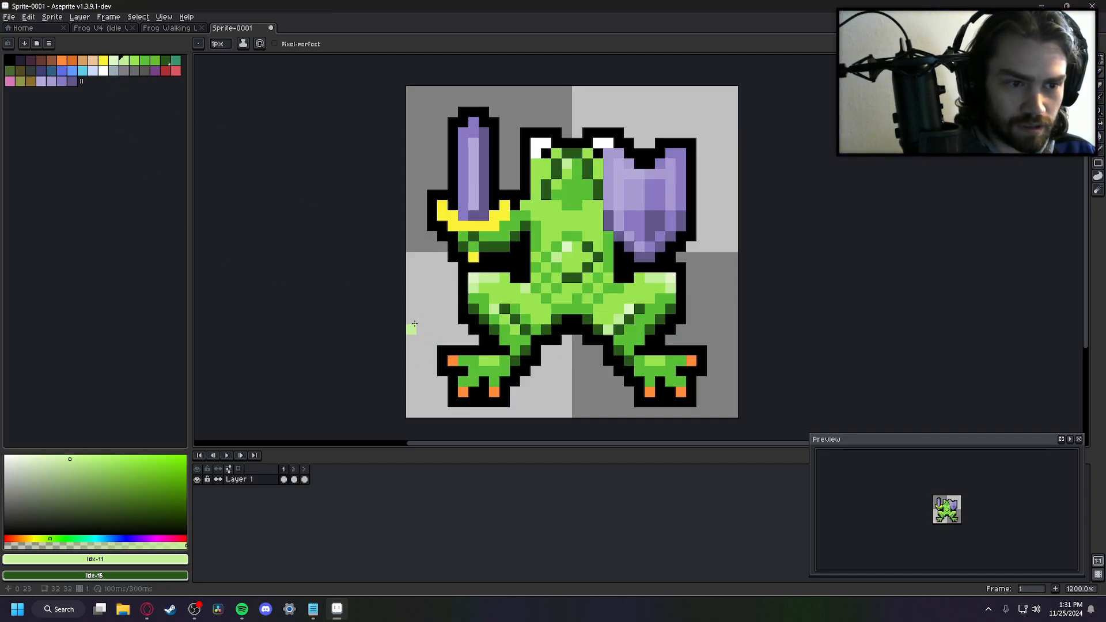
key("Right")
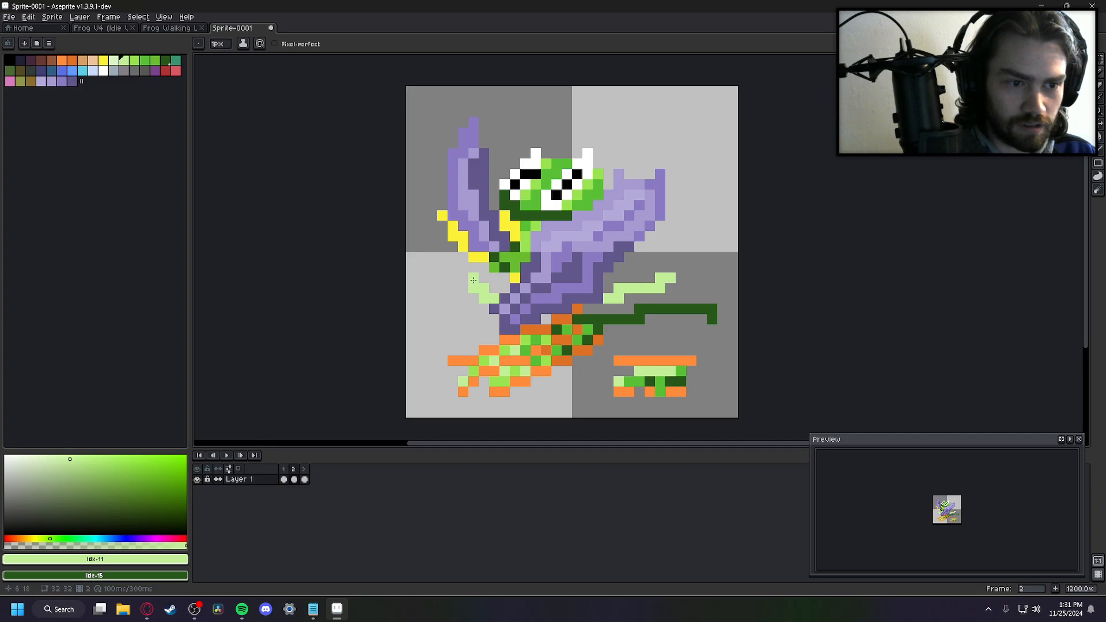
key("Left")
key("Right")
left_click(441, 287)
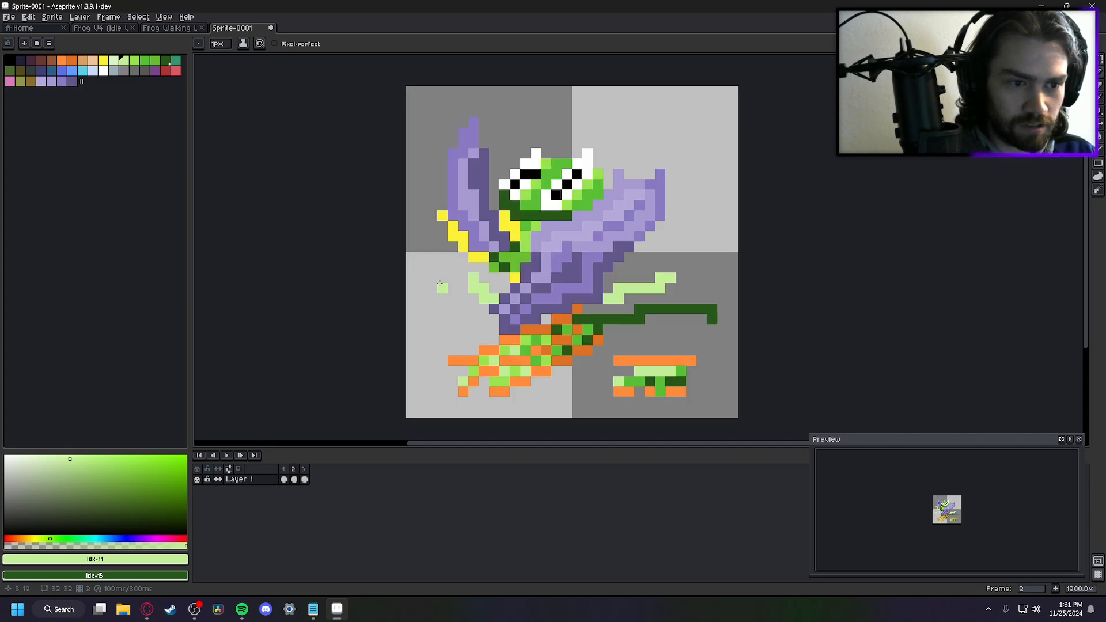
key("Left")
key("Right")
key("ctrl+z")
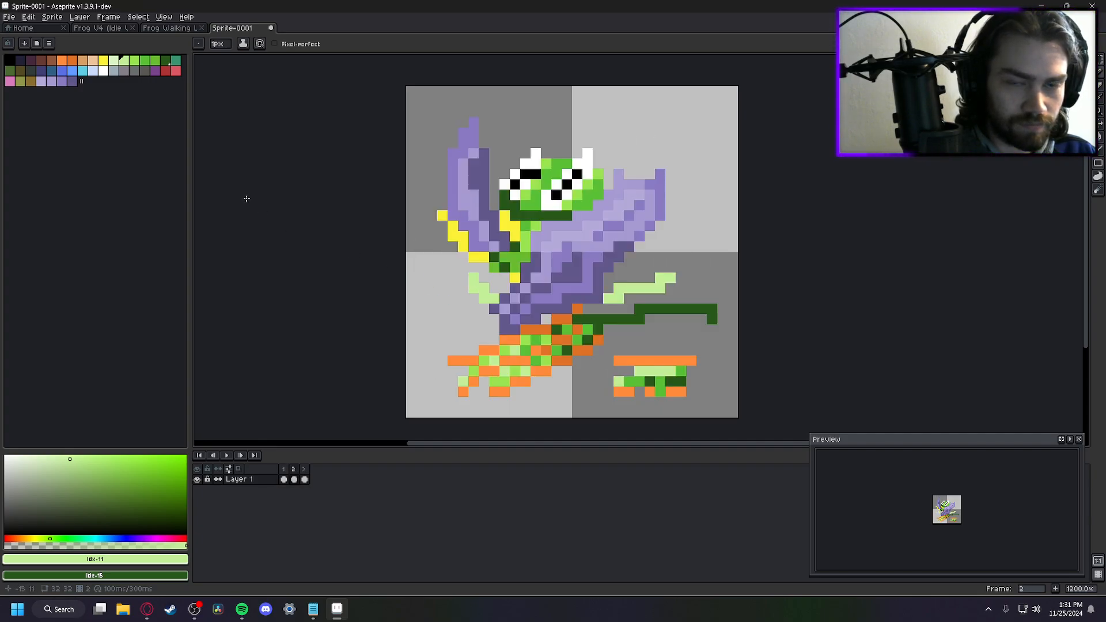
Fill the knee just inside its pale green highlight with medium green Idx-13
left_click(155, 60)
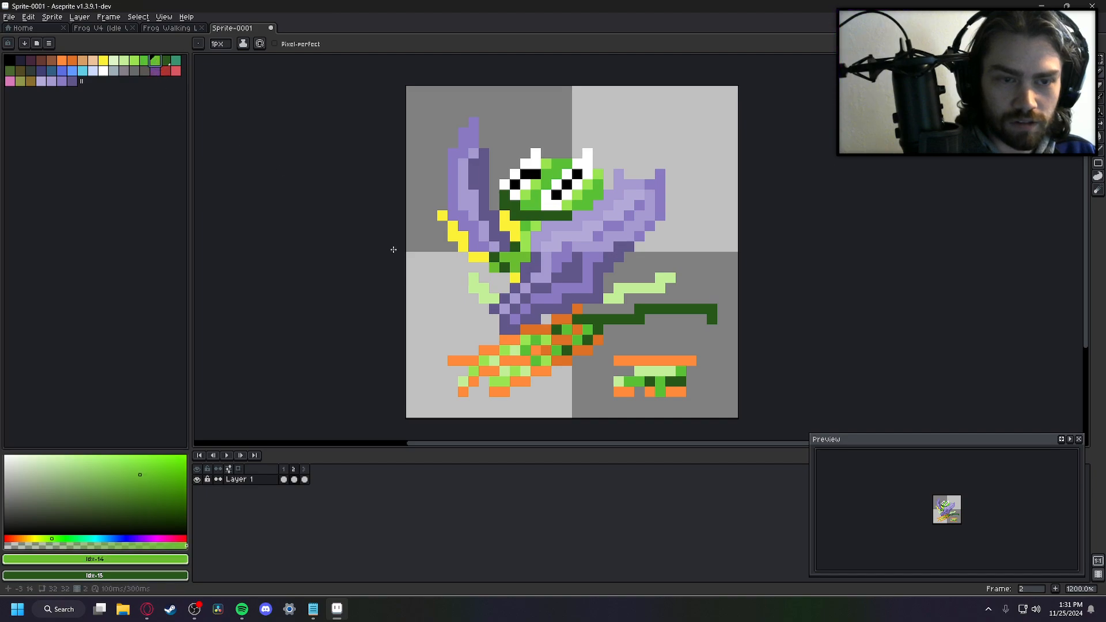
left_click(145, 60)
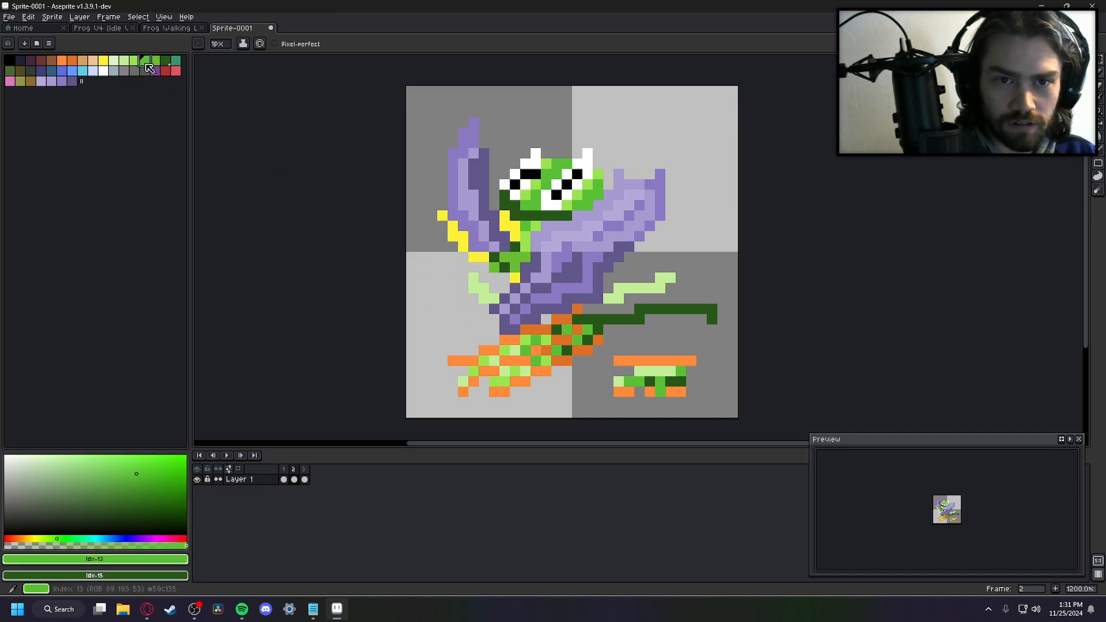
left_click(473, 286)
left_click_drag(484, 279, 493, 291)
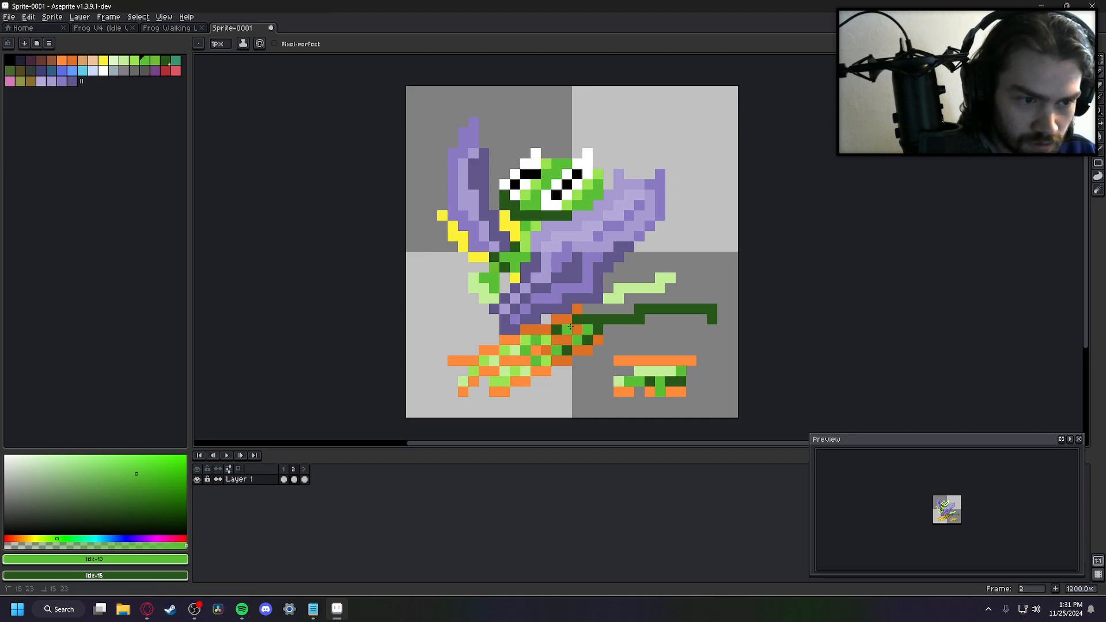
Set medium green Idx-13 as the foreground color and light green Idx-12 as the background color
left_click(155, 63)
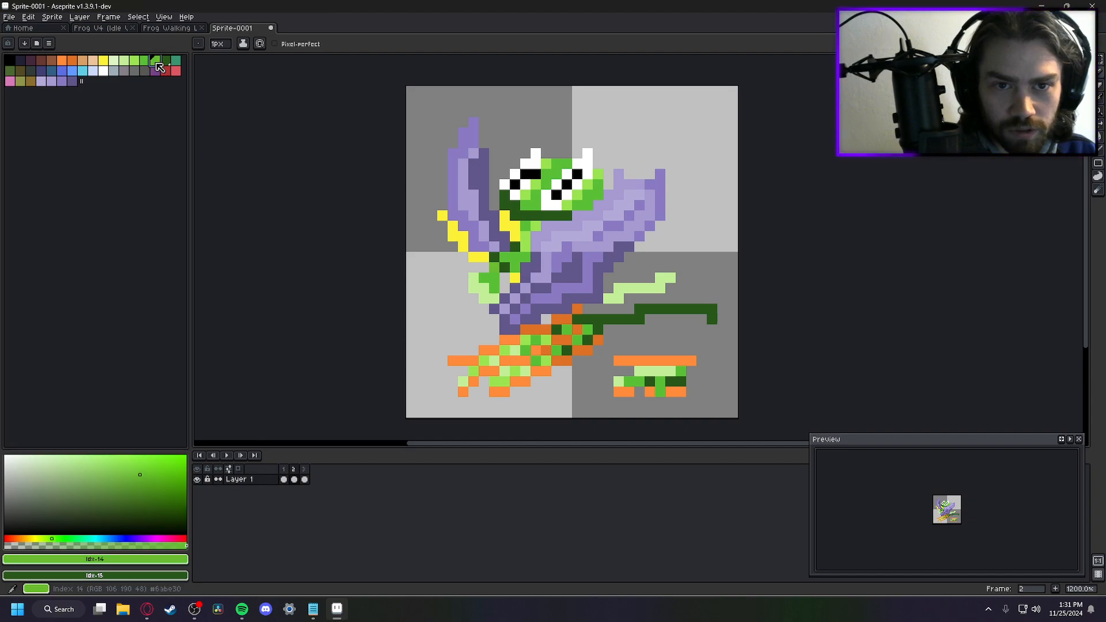
right_click(156, 64)
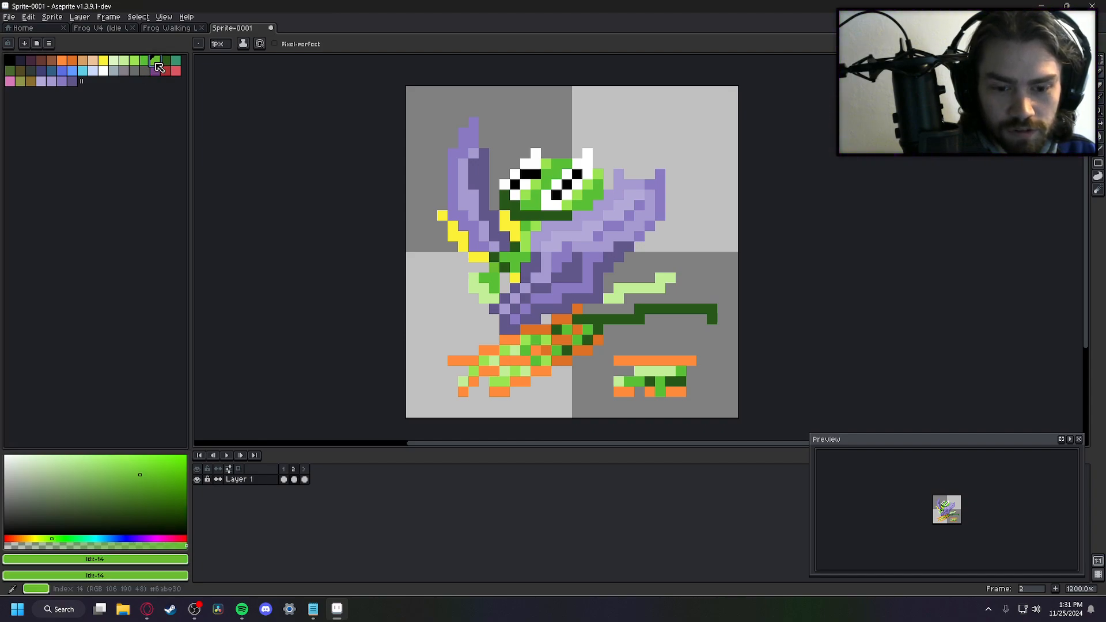
left_click(144, 61)
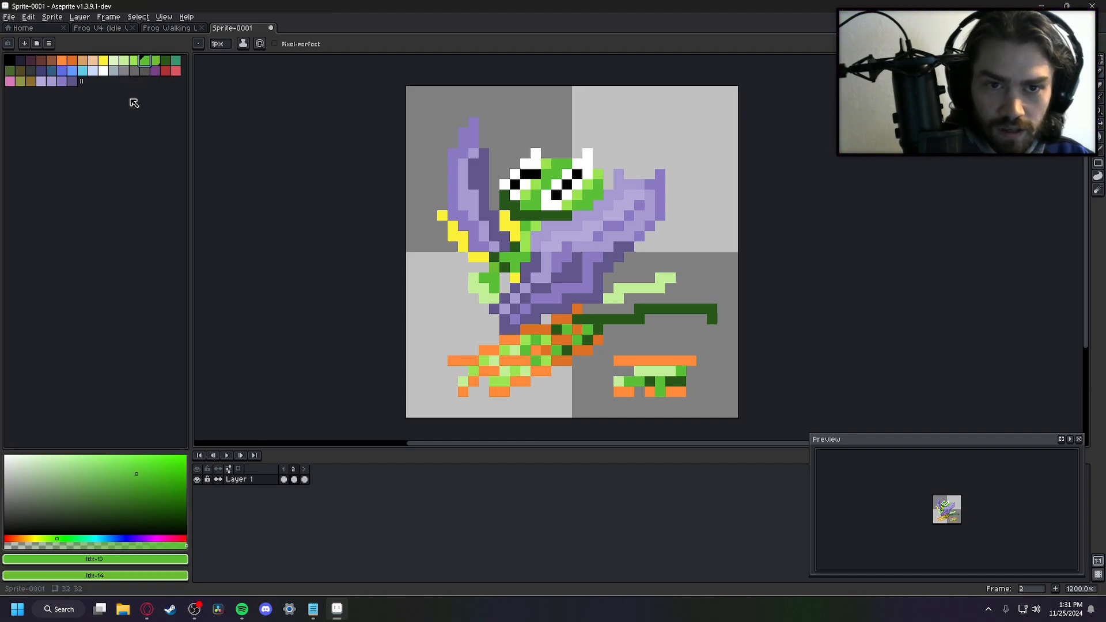
right_click(135, 63)
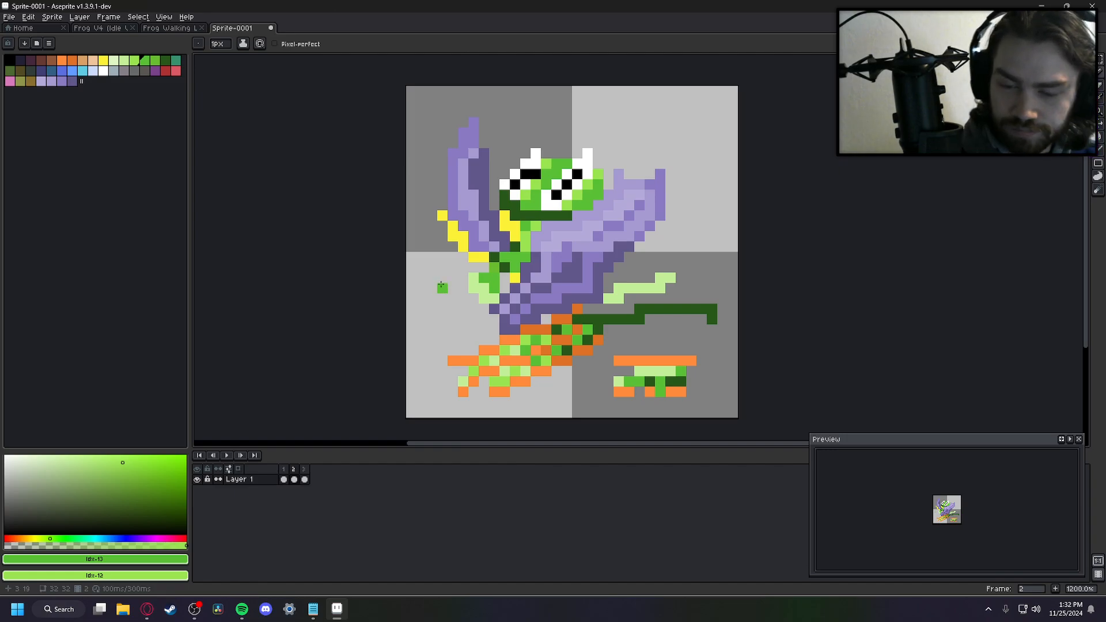
Compare the sword-side knee across the three frames and extend its Idx-13 fill inward below the yellow pommel
key("Left")
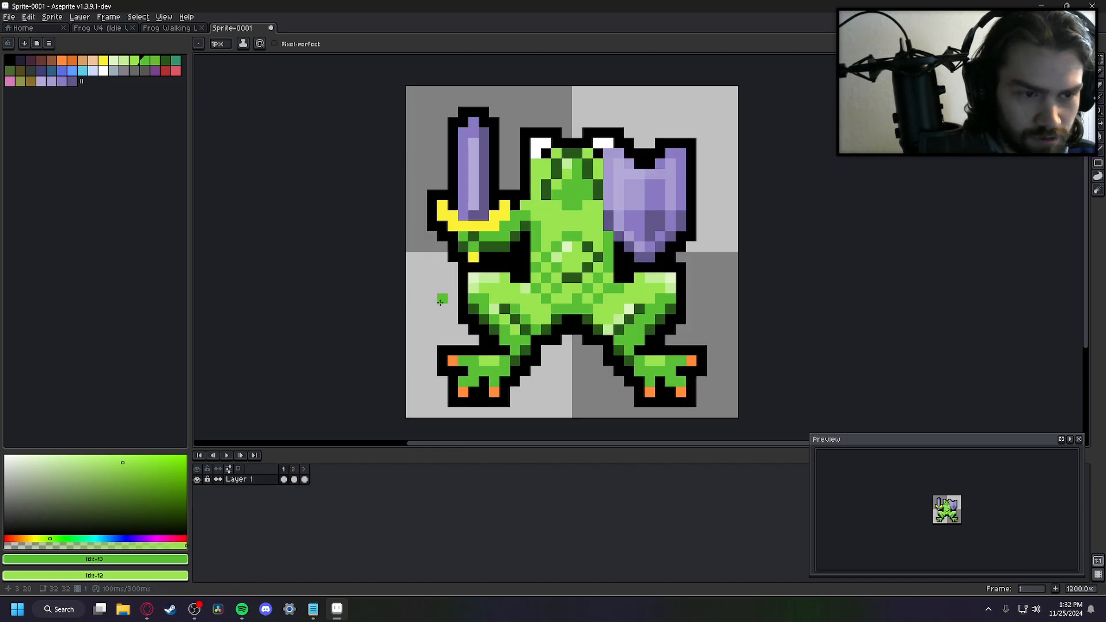
key("Right")
key("Left")
key("Right")
key("Left")
key("Right")
key("Right")
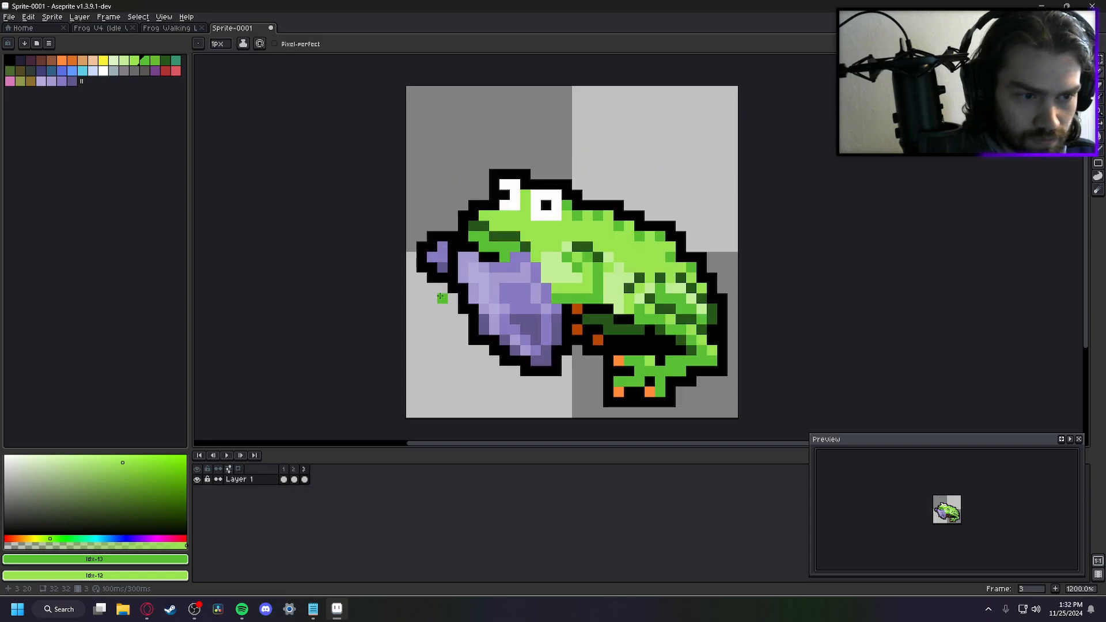
key("Left")
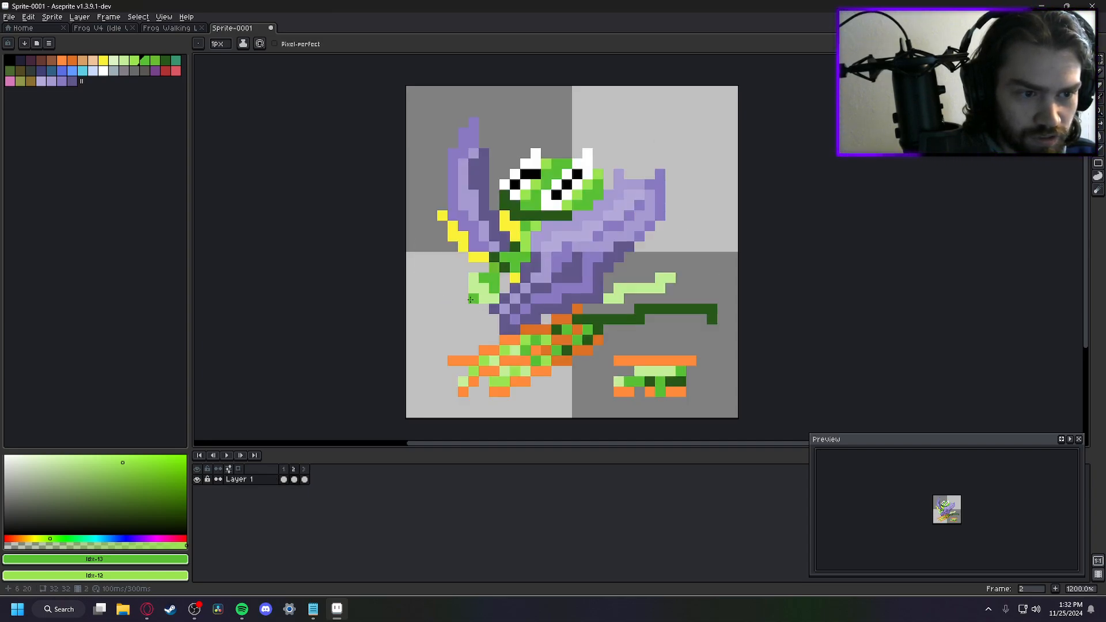
key("Right")
key("Left")
key("Left")
key("Right")
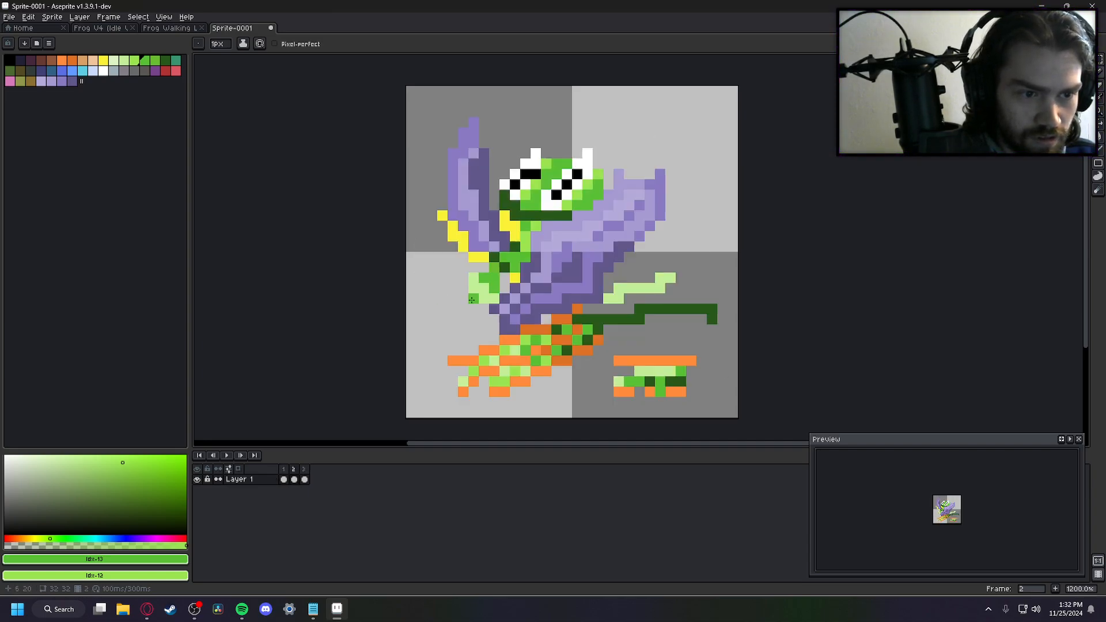
left_click(504, 287)
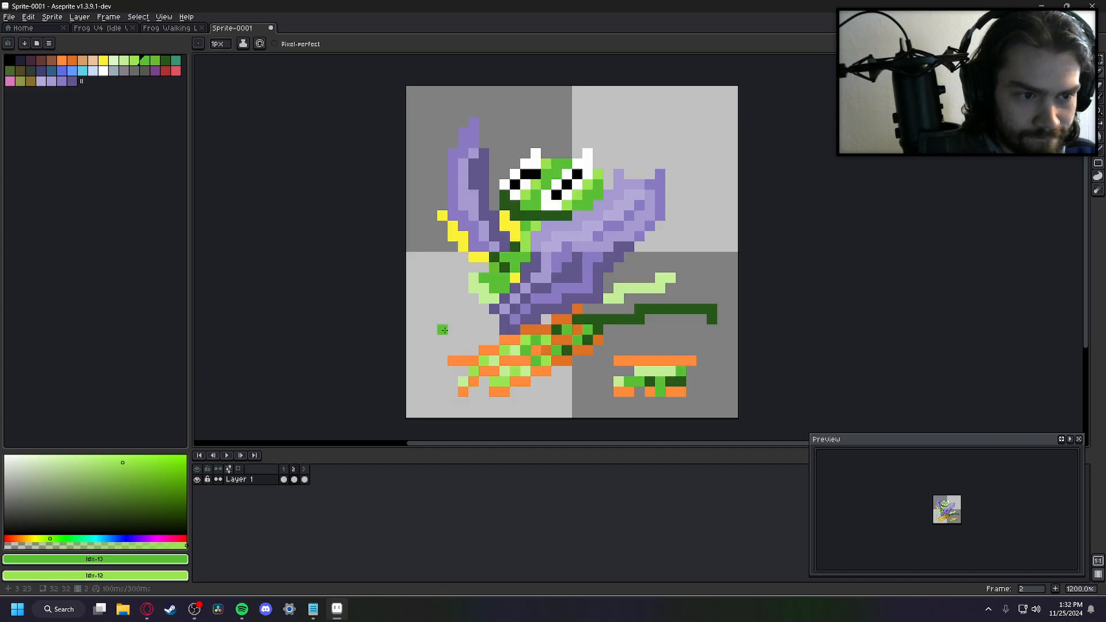
Step back and forth through all three frames to examine how the shield-side leg and foot move during the turn
key("Left")
key("Right")
key("Left")
key("Left")
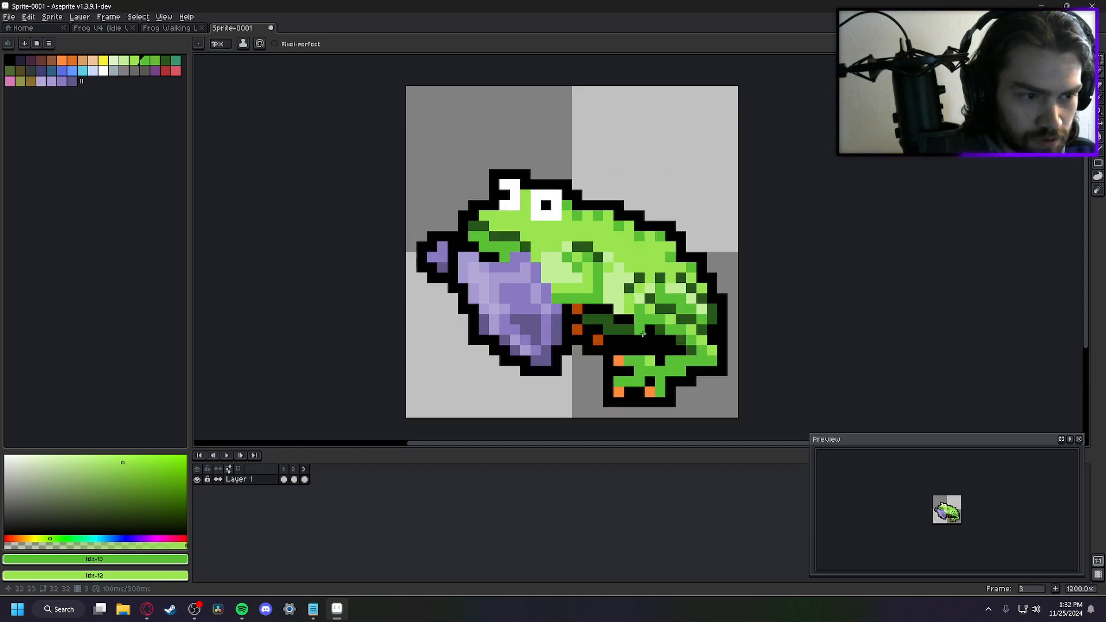
key("Right")
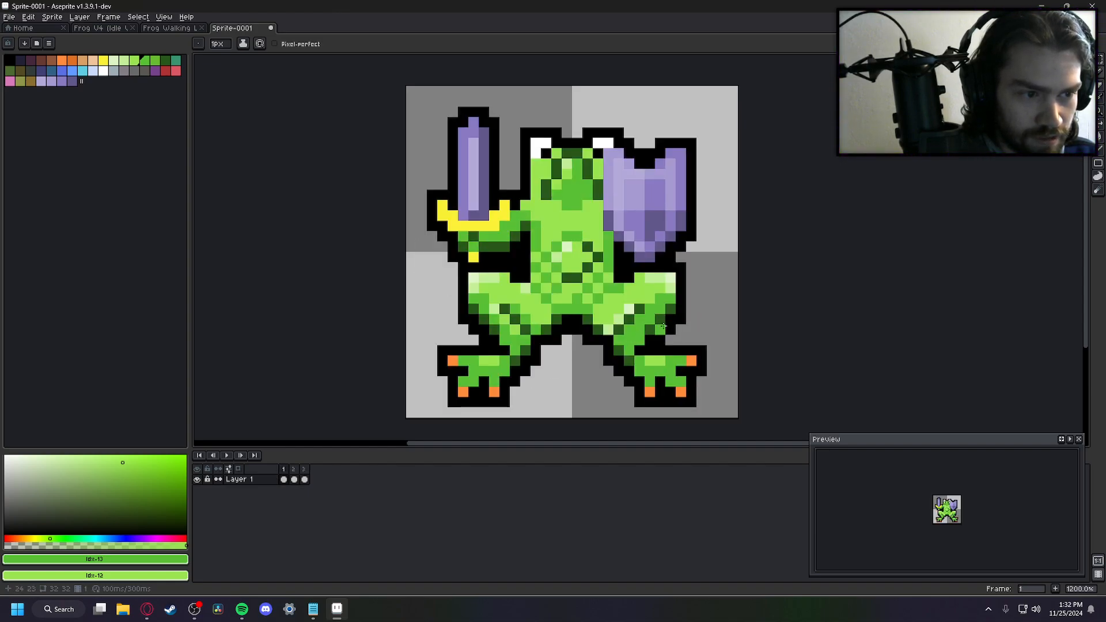
key("Right")
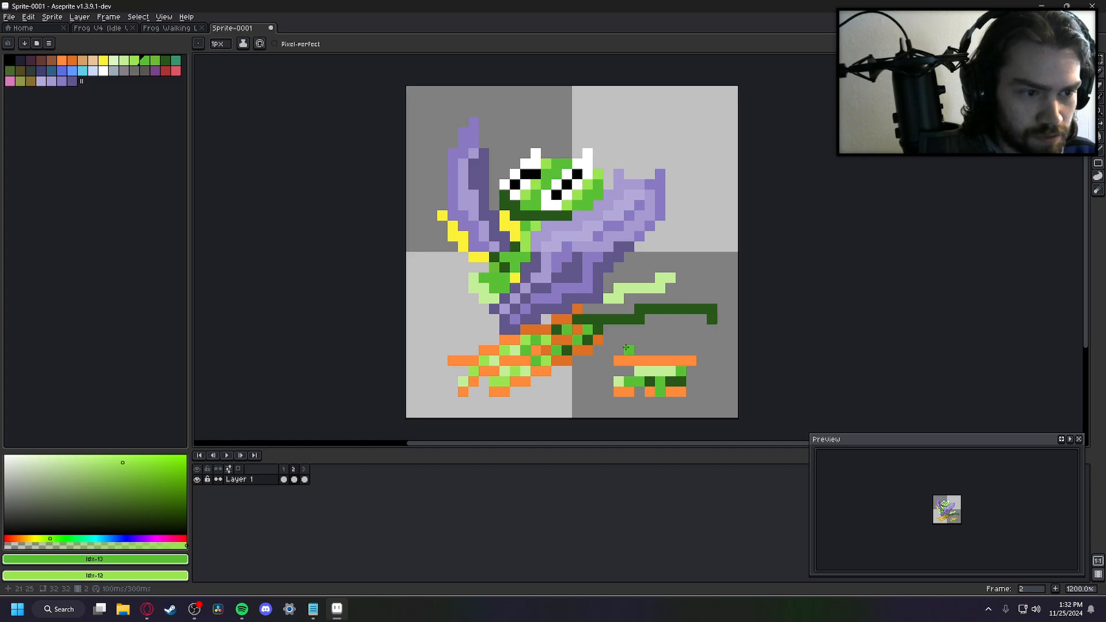
key("Right")
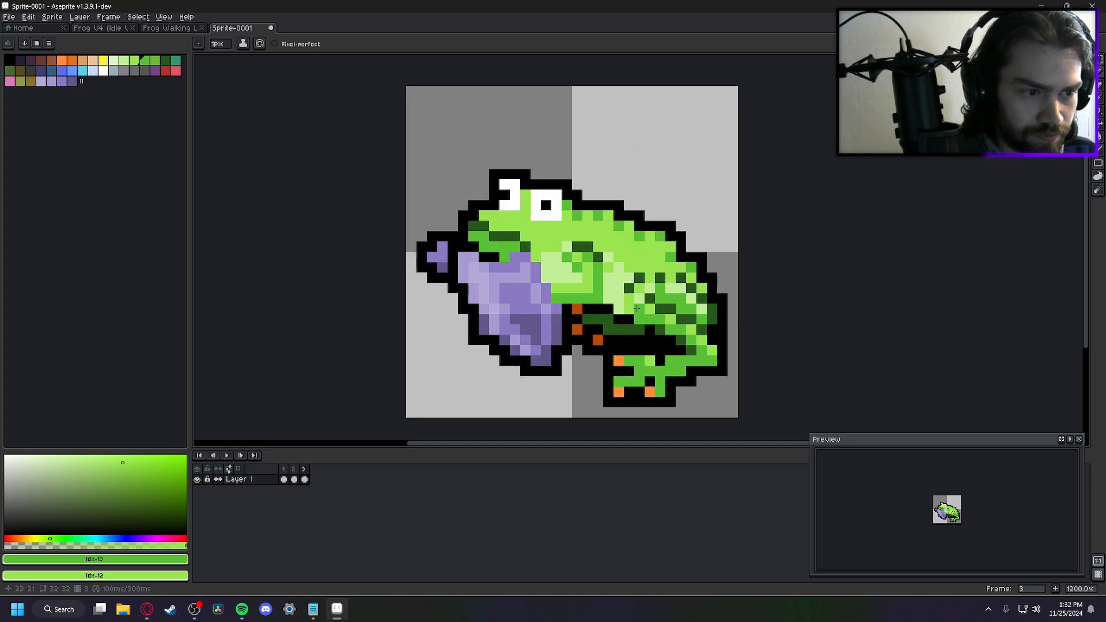
key("Left")
key("Left")
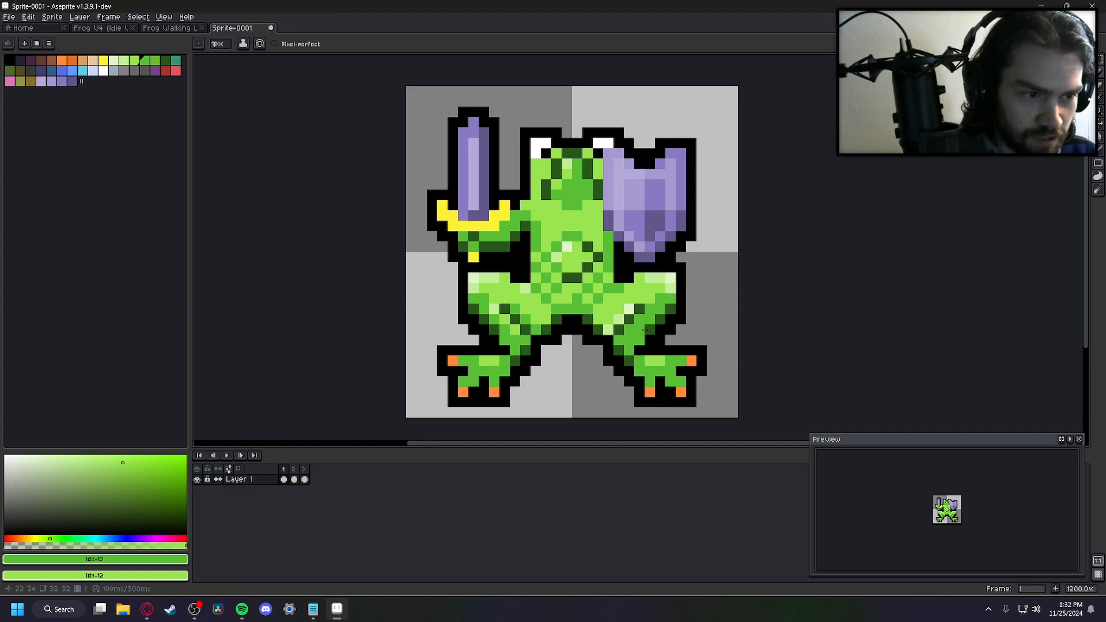
key("Right")
key("Right")
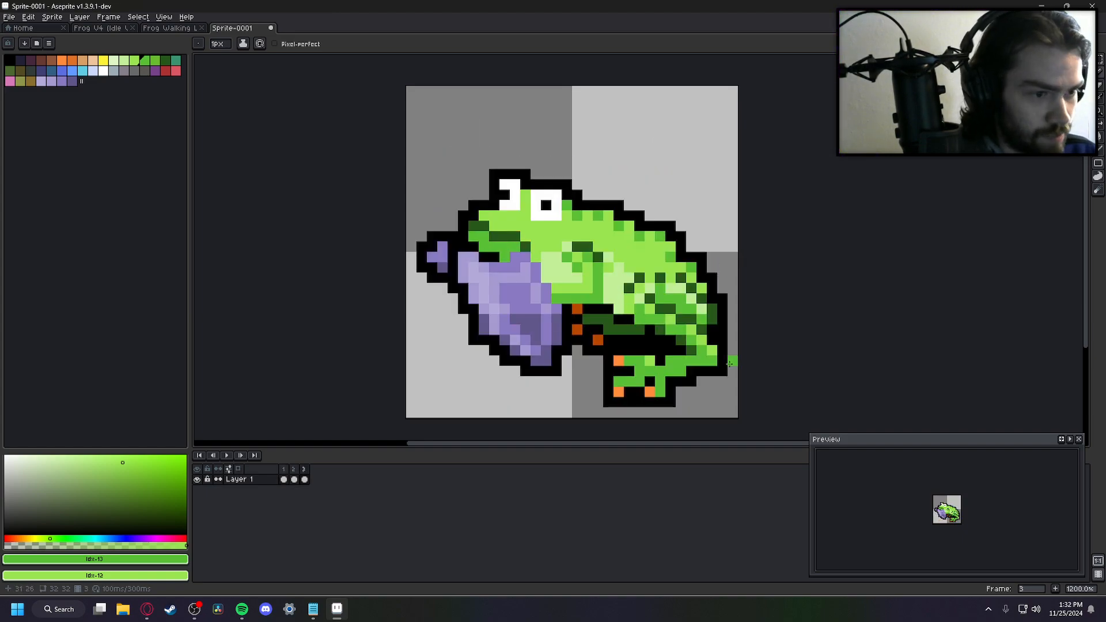
key("Right")
key("Right")
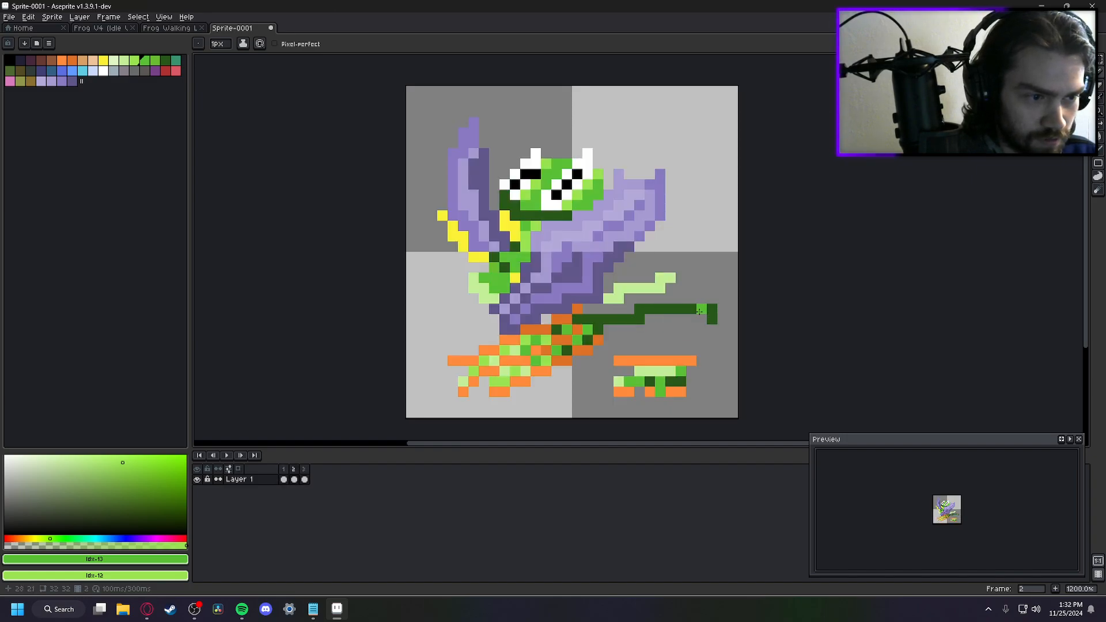
key("Left")
key("Left")
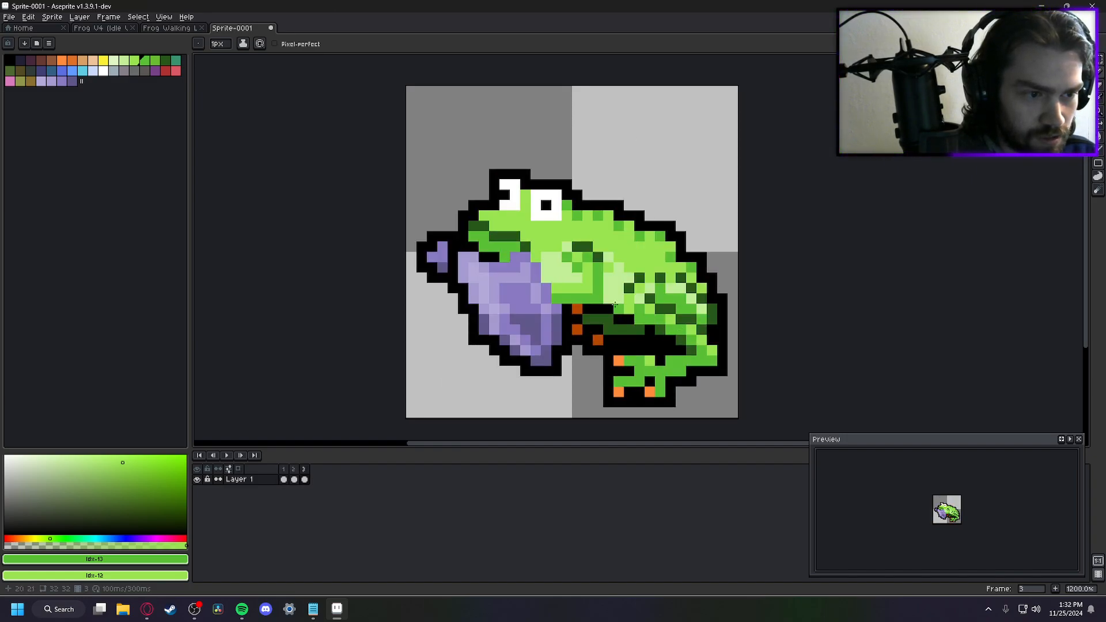
key("Right")
key("Left")
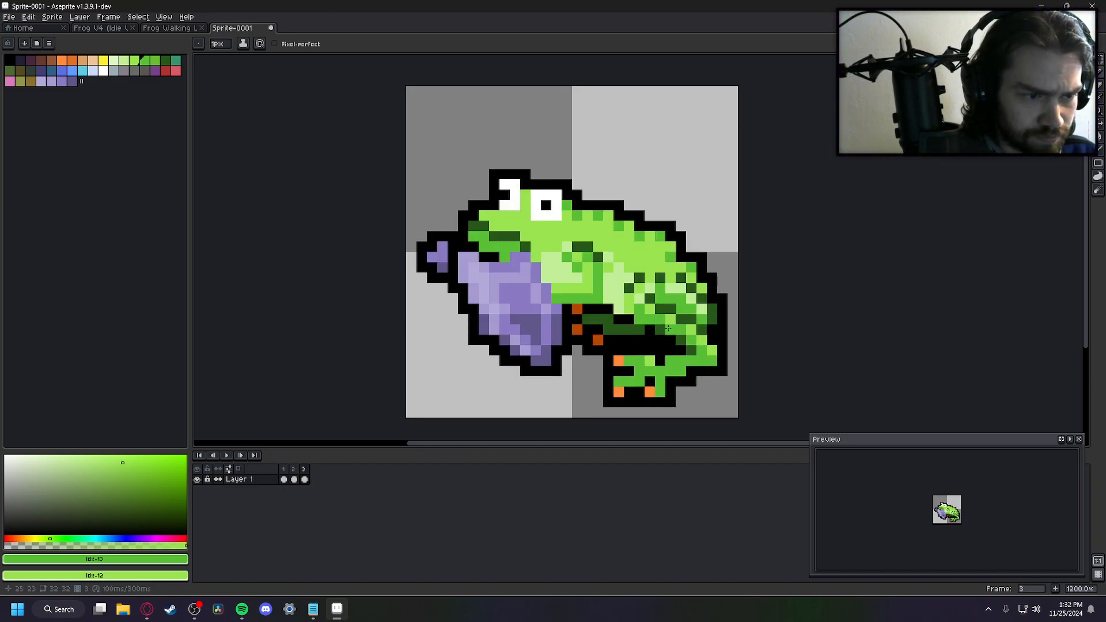
key("Left")
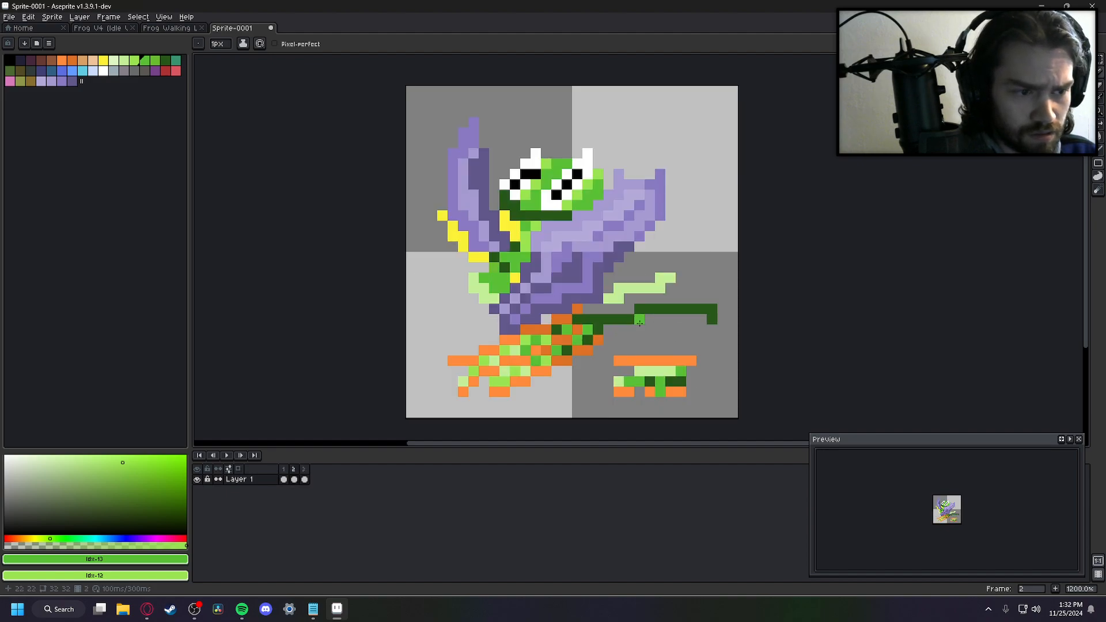
key("Right")
key("Left")
With onion skin shown, fill the shield-side lower leg with Idx-13 and extend the dark green Idx-15 line above it inward
key("F3")
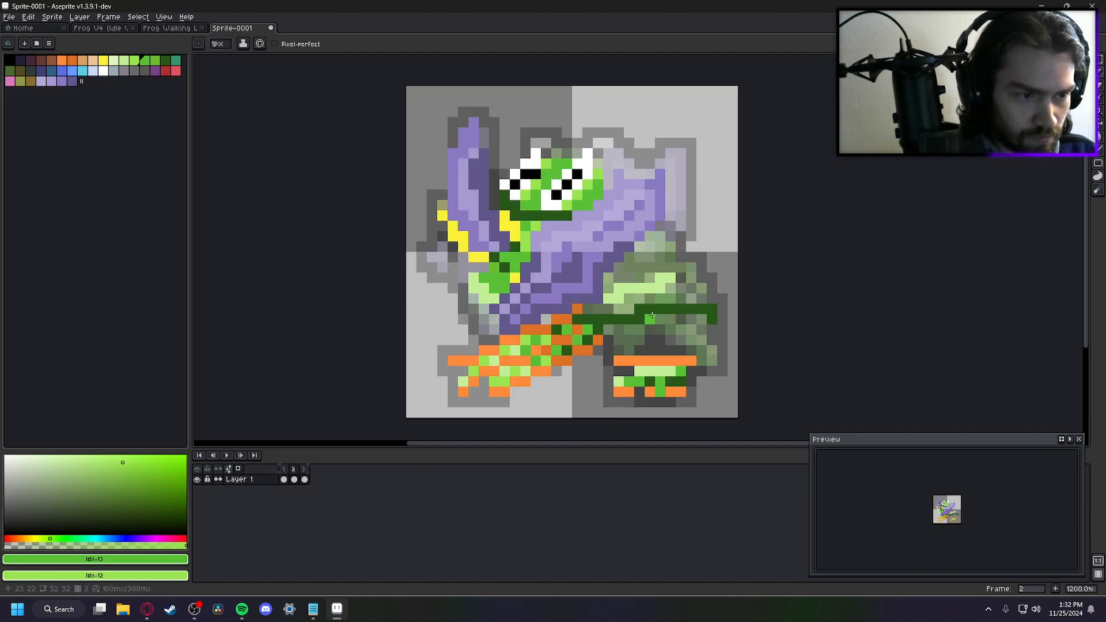
mouse_move(651, 316)
left_mouse_down()
mouse_move(713, 350)
mouse_move(690, 320)
mouse_move(612, 350)
mouse_move(647, 328)
mouse_move(629, 319)
left_mouse_up()
left_click_drag(628, 319, 640, 310)
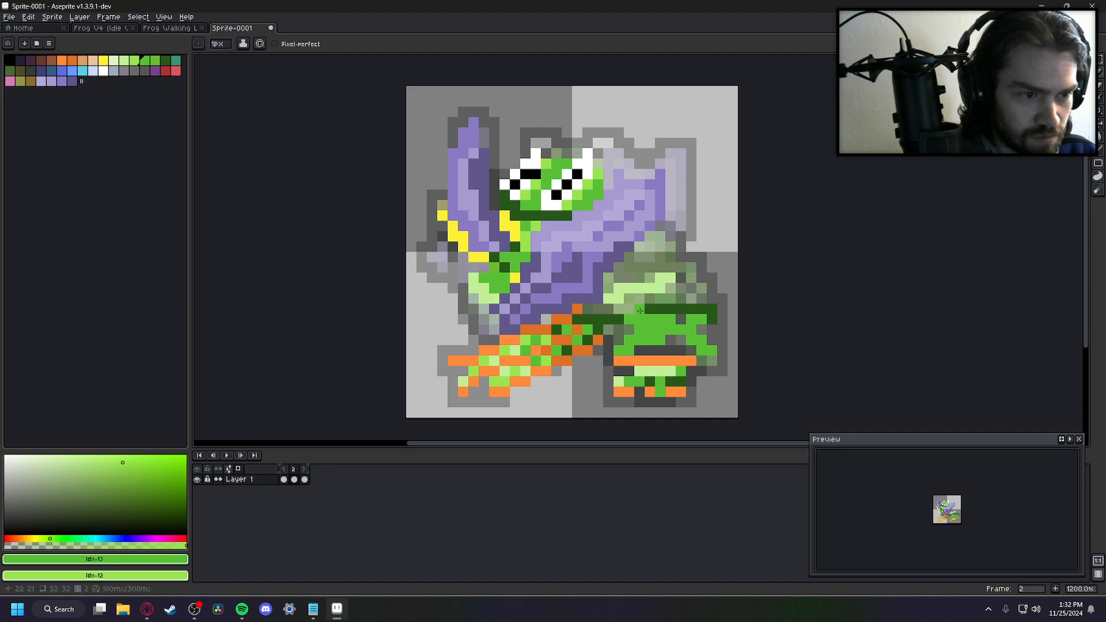
left_click(165, 60)
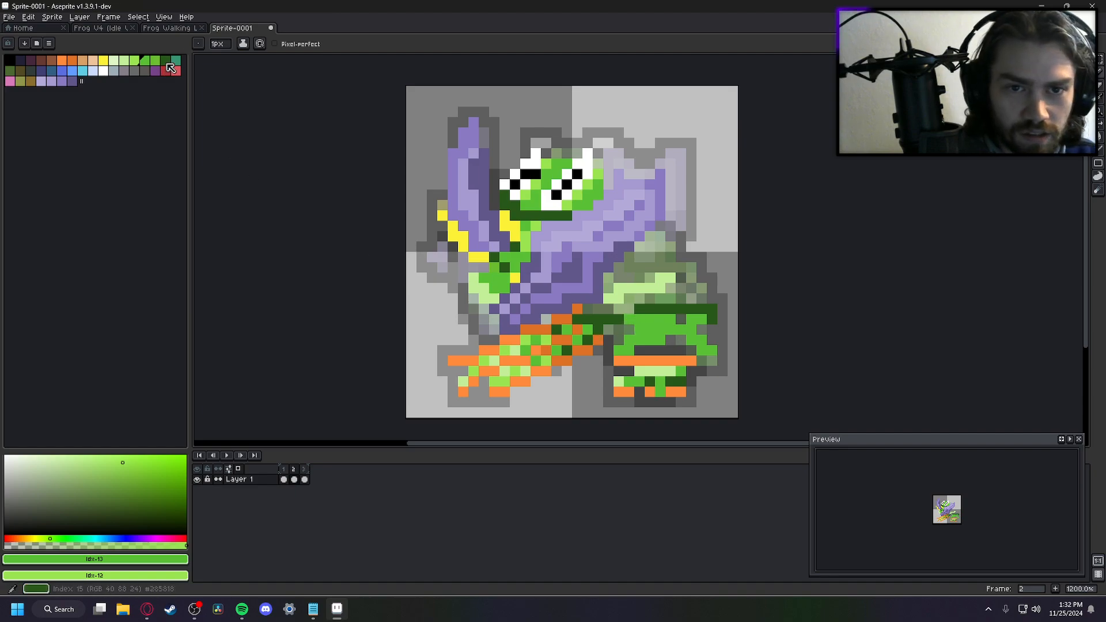
left_click(618, 309)
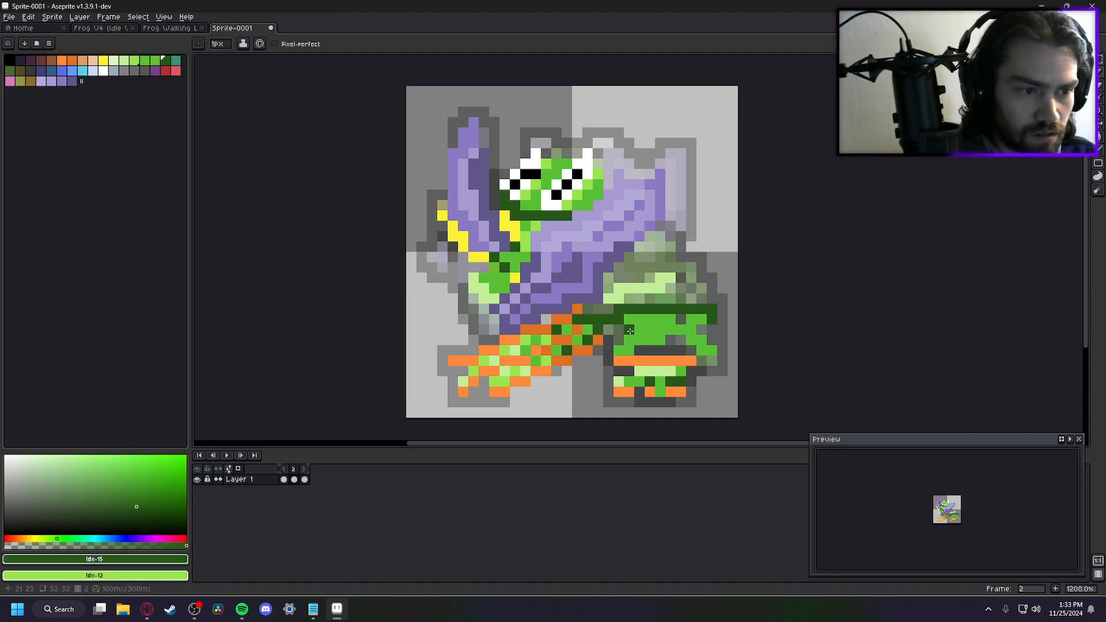
Shade the shield-side lower leg with light green Idx-12 highlights near its upper and lower edges, keeping Idx-13 around them
left_click(146, 61)
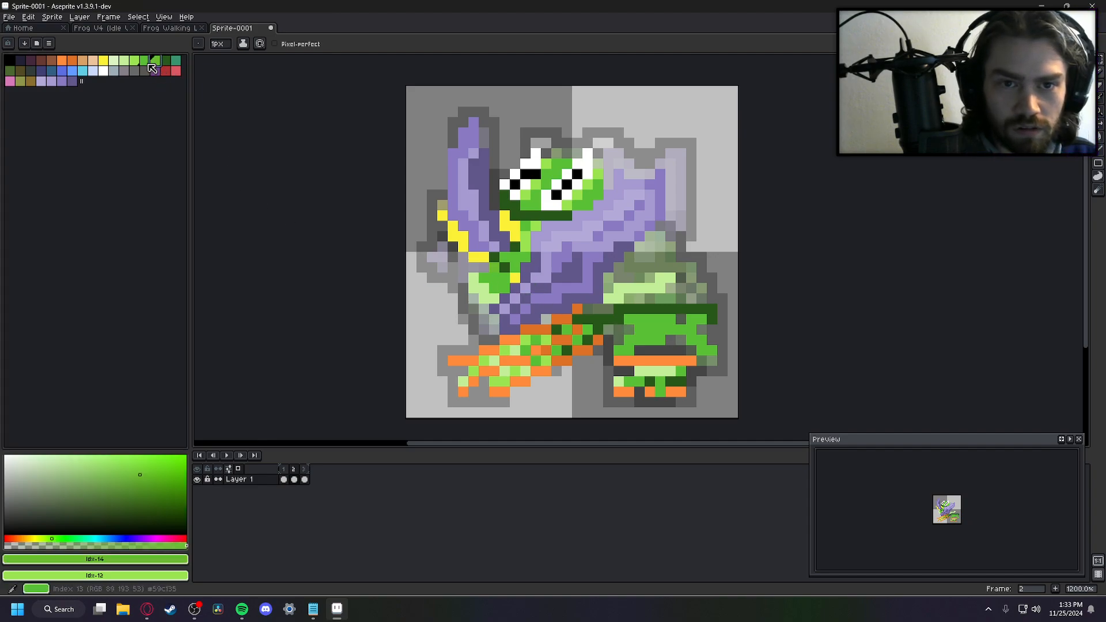
left_click(665, 319)
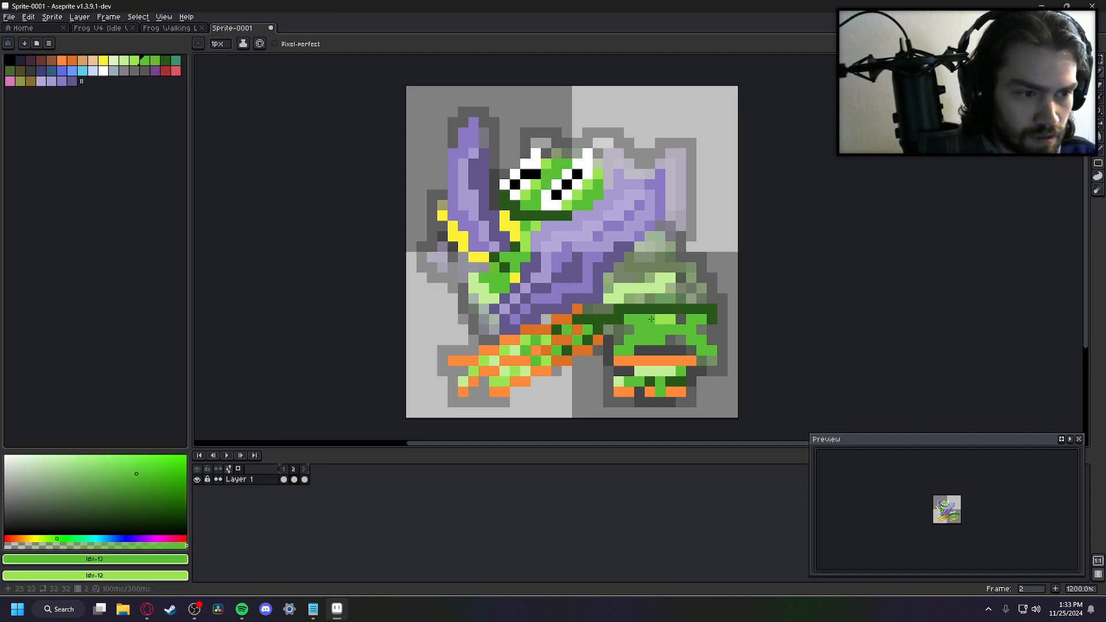
right_click_drag(660, 339, 650, 340)
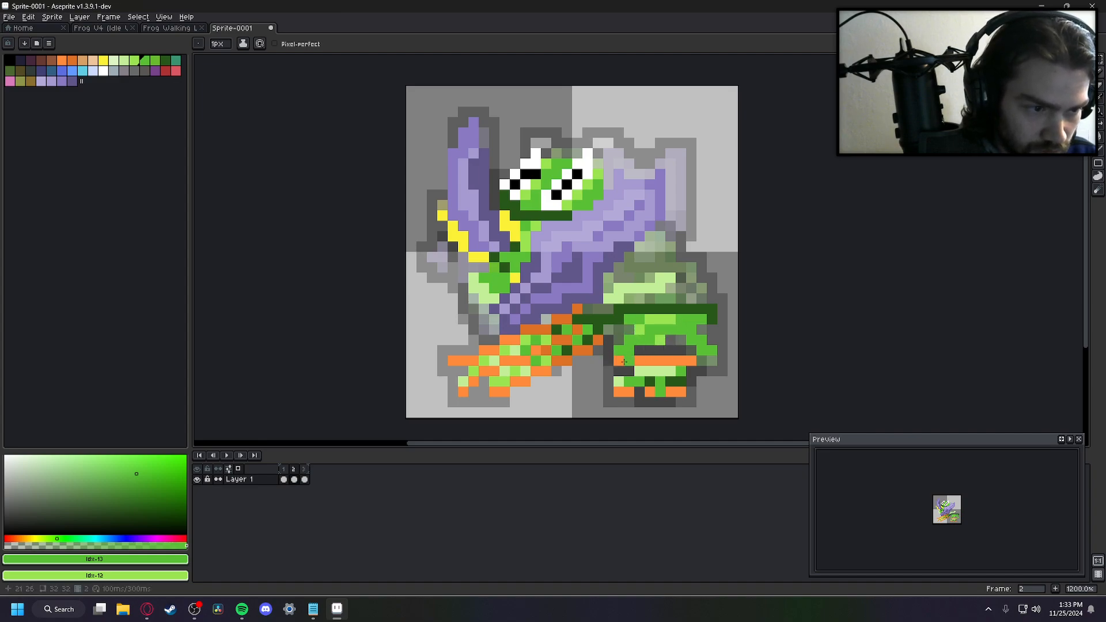
left_click(650, 320)
right_click_drag(680, 341, 670, 342)
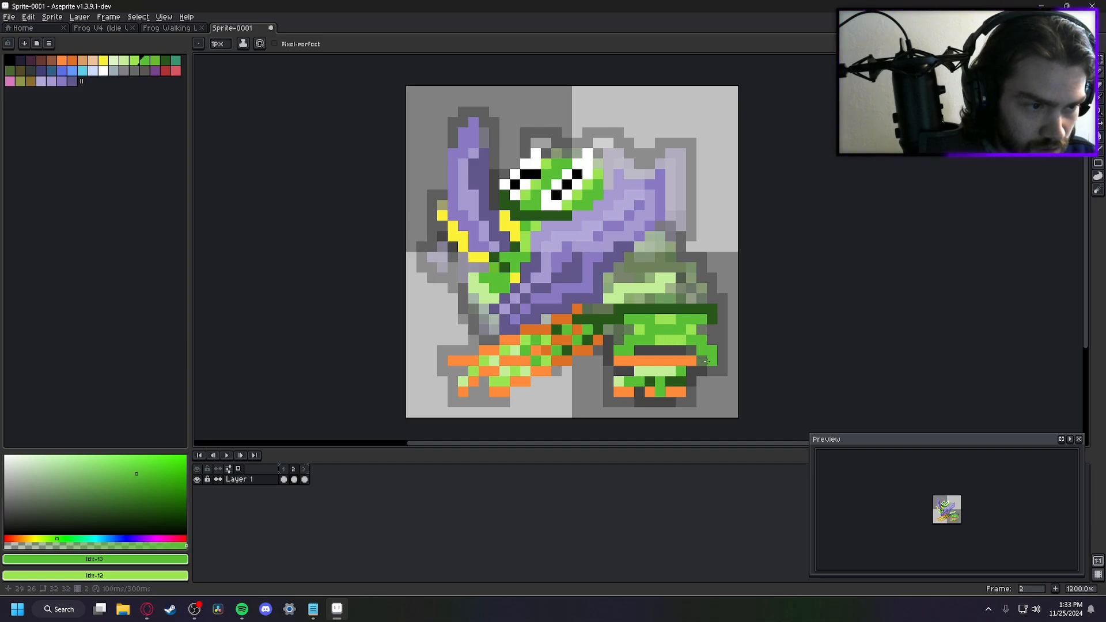
Step through the three frames with onion skin on to examine the shield-side leg shading against the neighboring poses
key("Left")
key("Left")
key("Right")
key("Right")
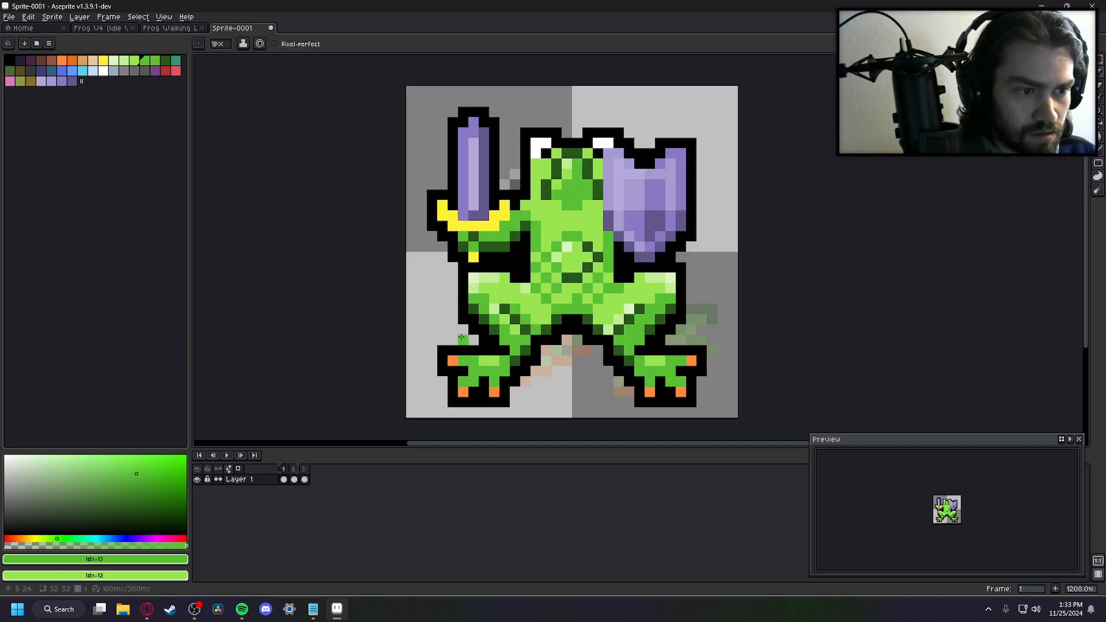
key("Left")
key("Right")
key("Left")
key("Right")
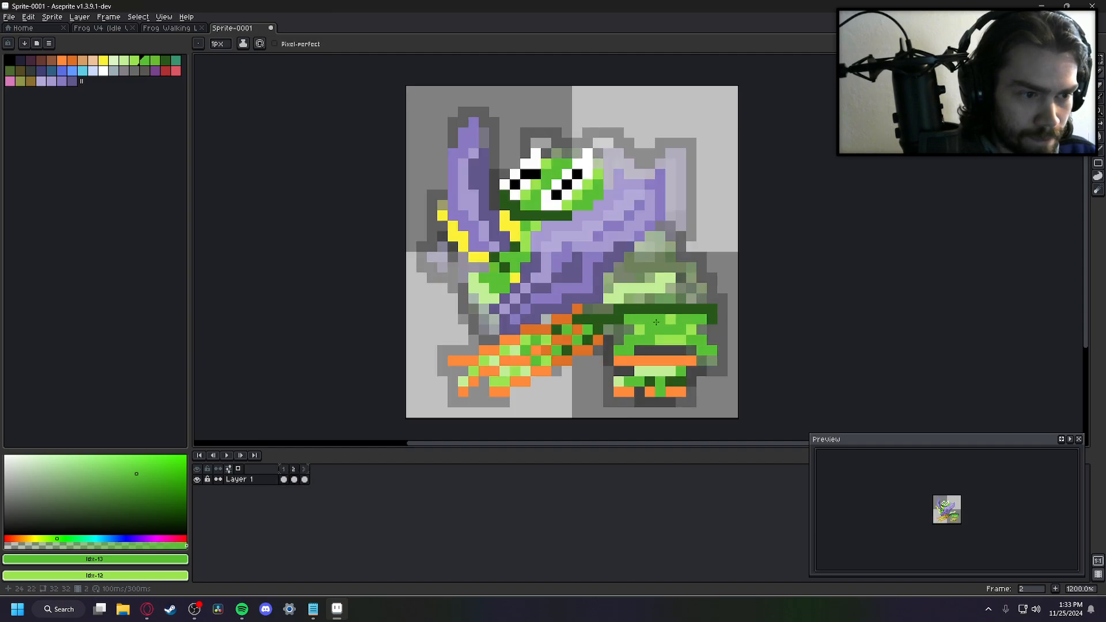
key("Right")
key("Left")
key("Left")
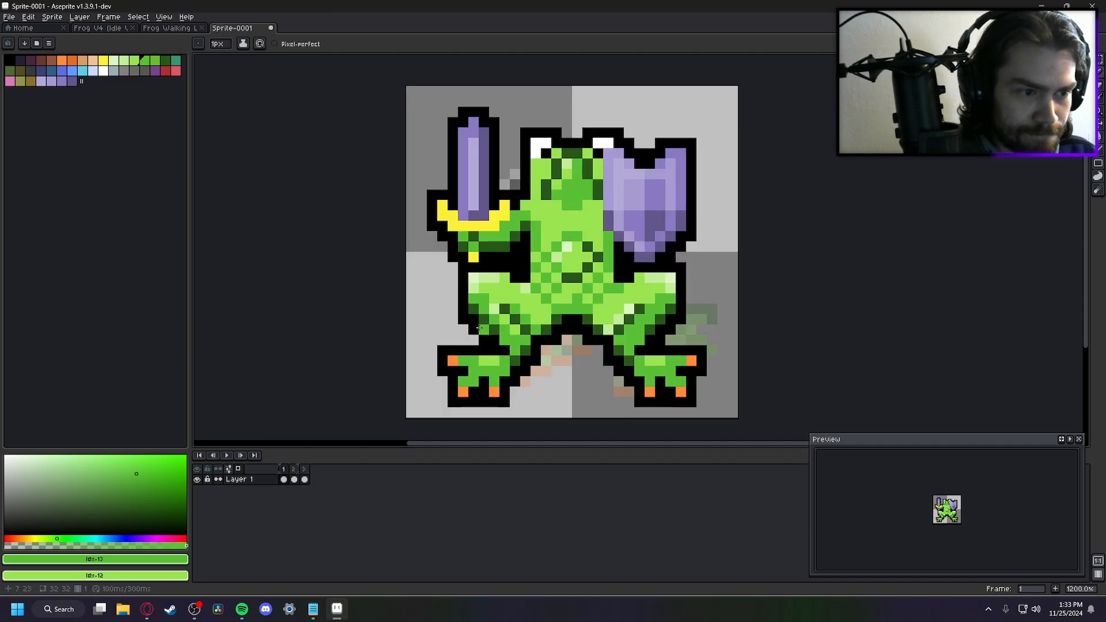
key("Right")
key("Right")
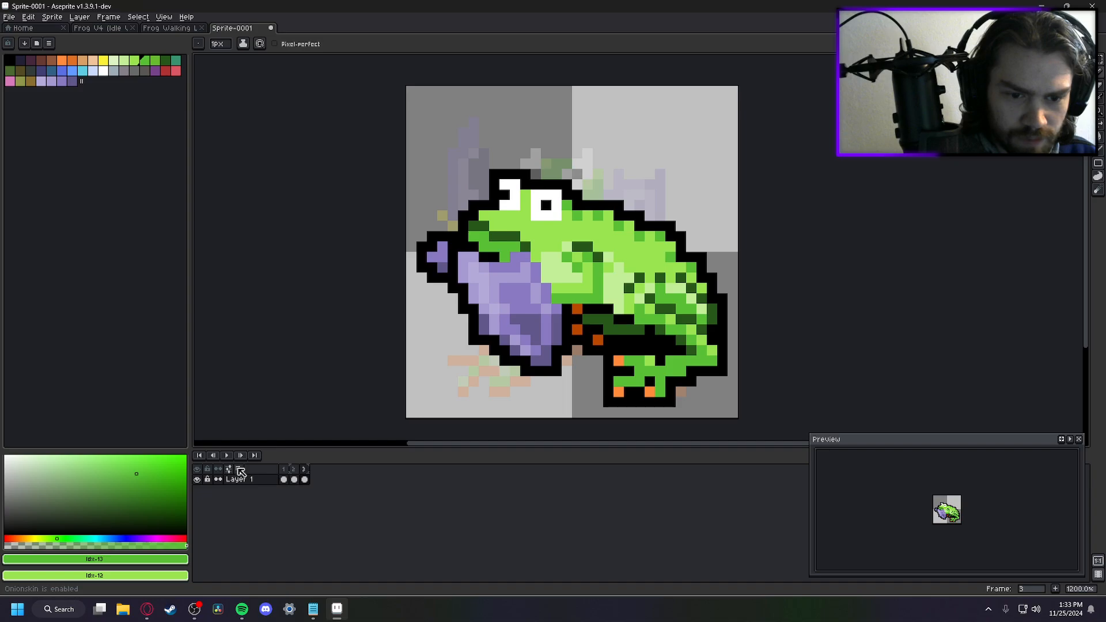
Flip repeatedly through all three frames without onion skin to judge how the whole frog moves during the turn
key("Left")
key("Left")
key("Right")
key("Right")
key("Left")
key("Left")
key("Right")
key("Right")
key("Left")
key("Left")
key("Right")
key("Right")
key("Left")
key("Left")
key("Right")
key("Right")
key("Left")
key("Left")
key("Right")
key("Right")
key("Left")
key("Left")
key("Right")
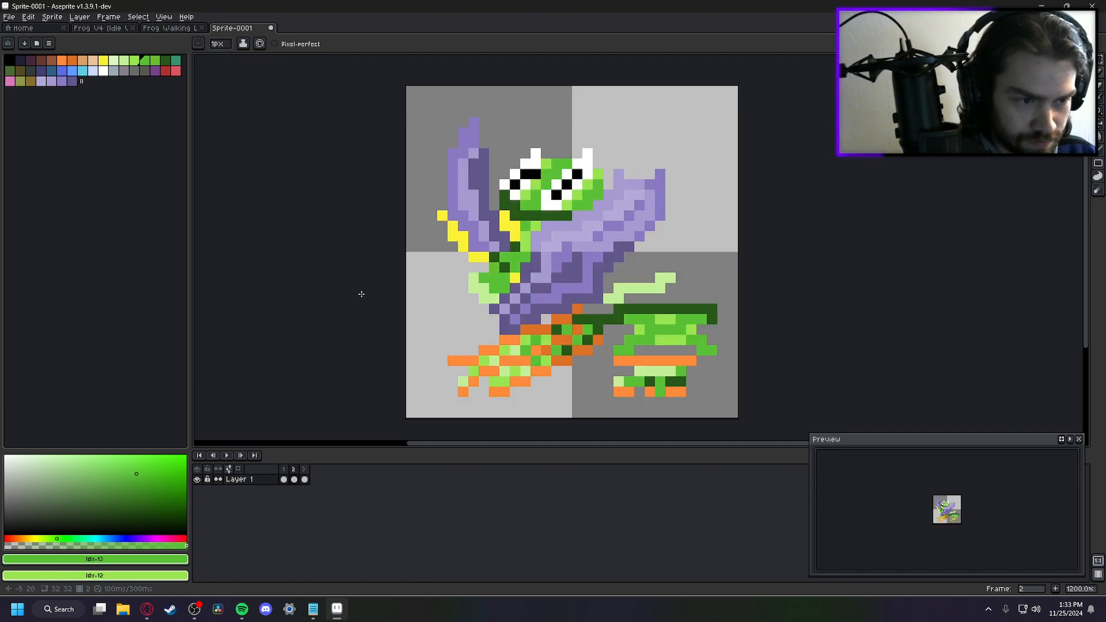
left_click(599, 361)
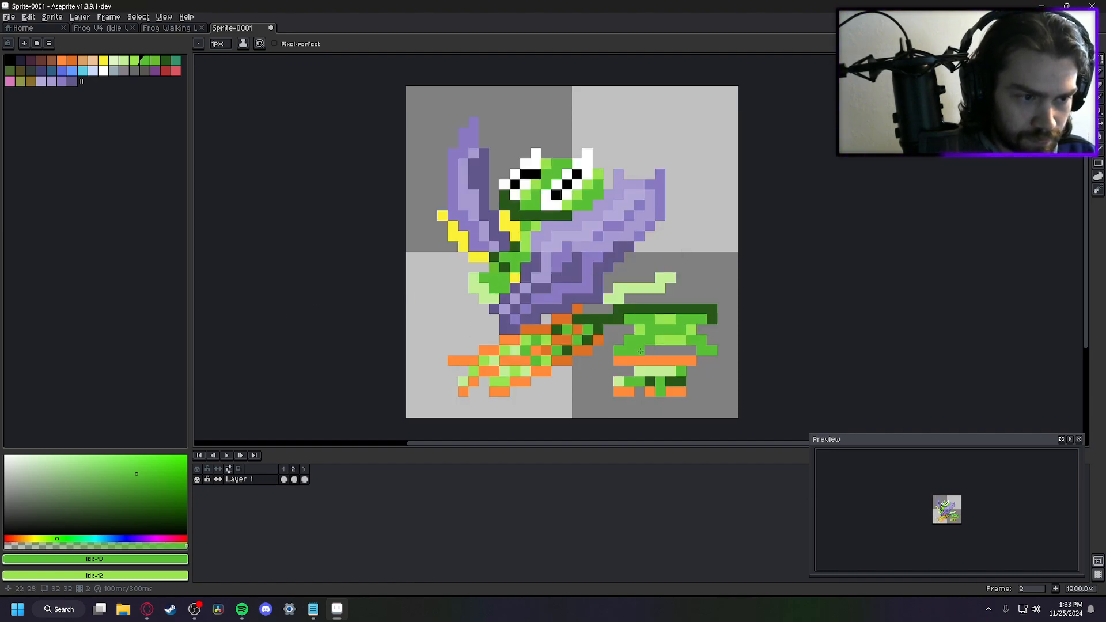
key("Left")
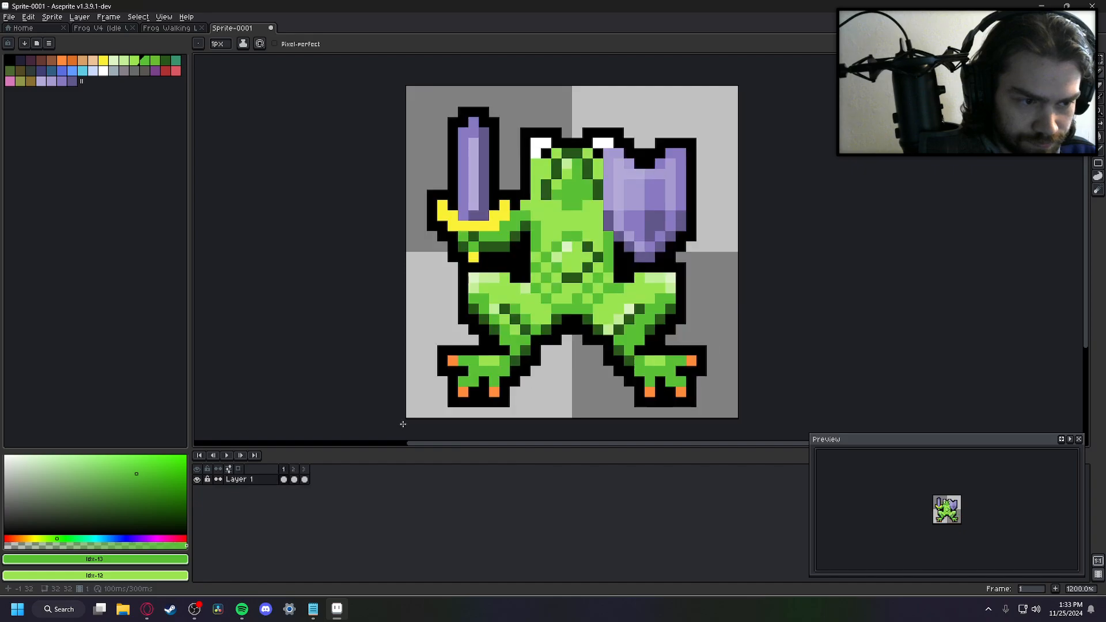
key("Right")
key("Left")
key("Right")
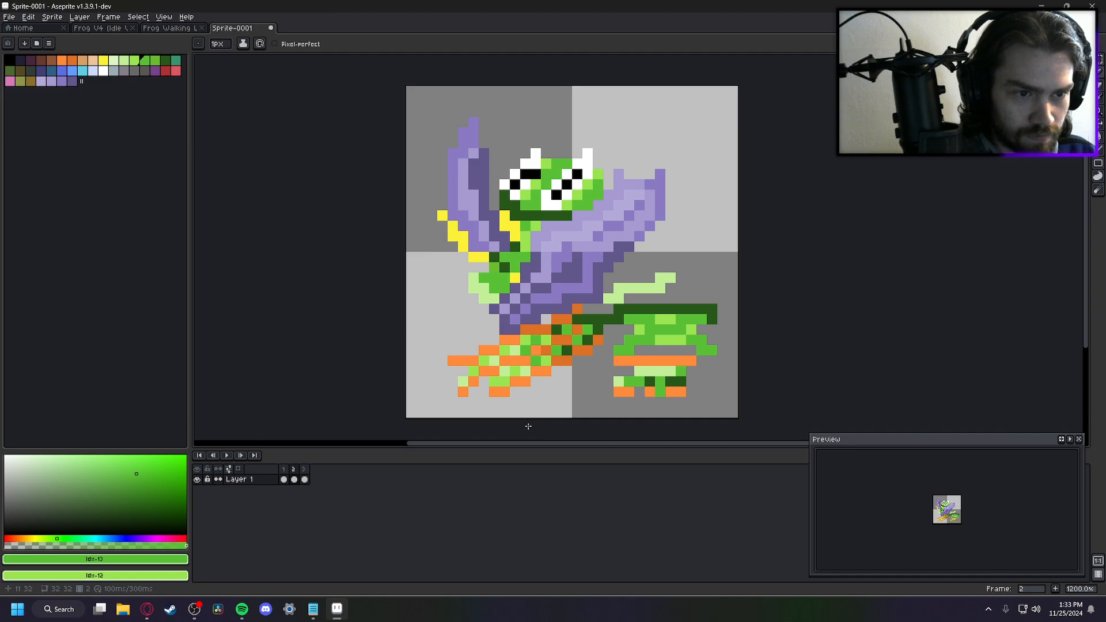
left_click(556, 401)
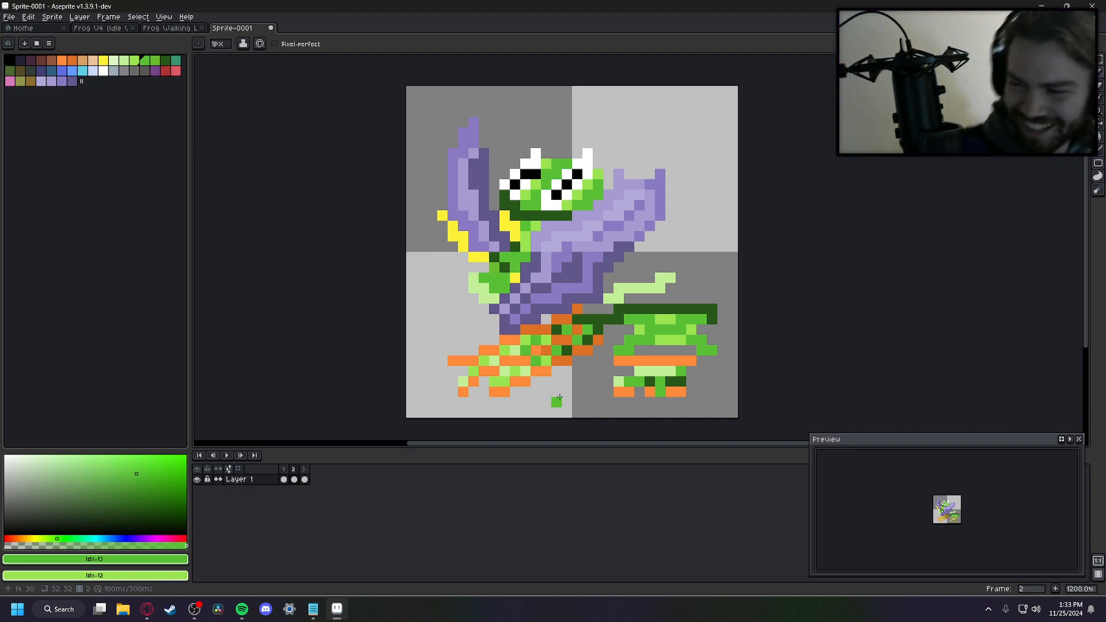
key("Left")
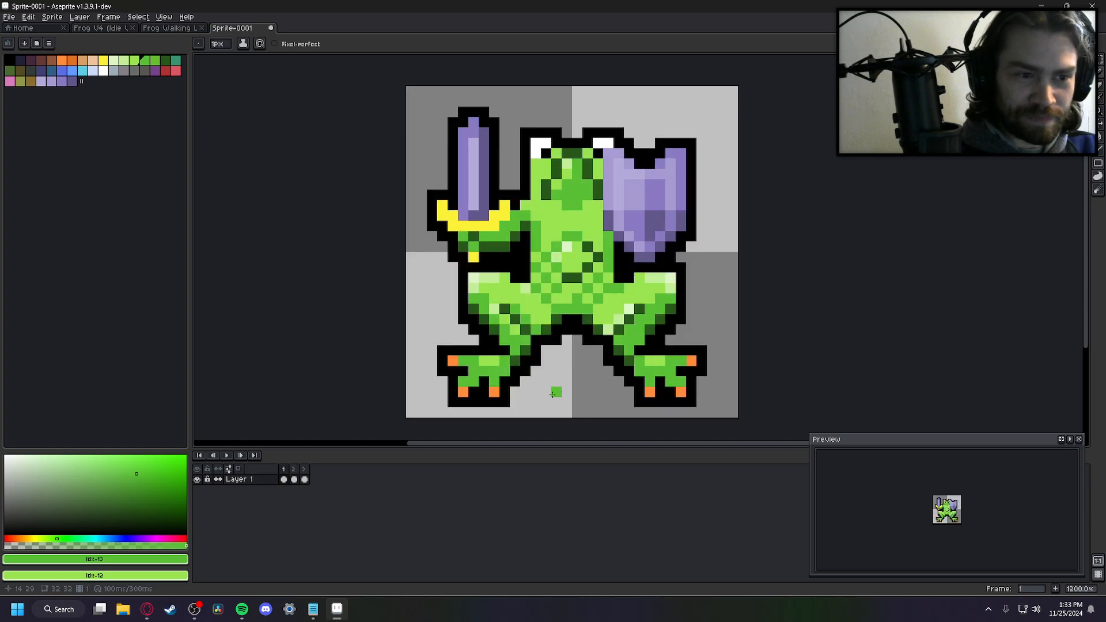
key("Right")
key("Left")
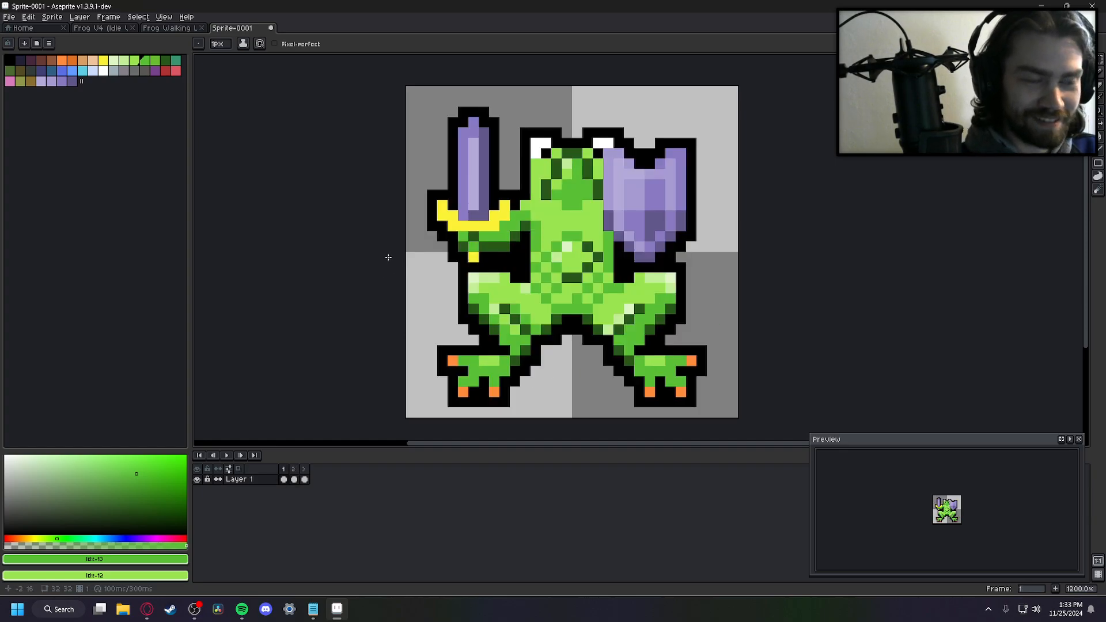
key("Right")
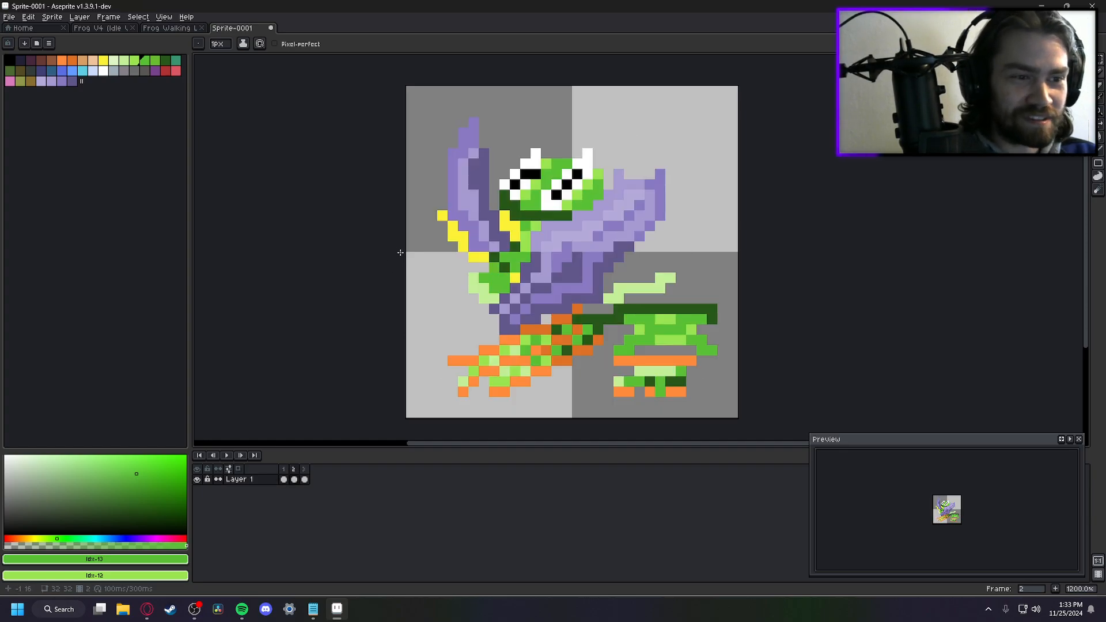
key("Left")
key("Right")
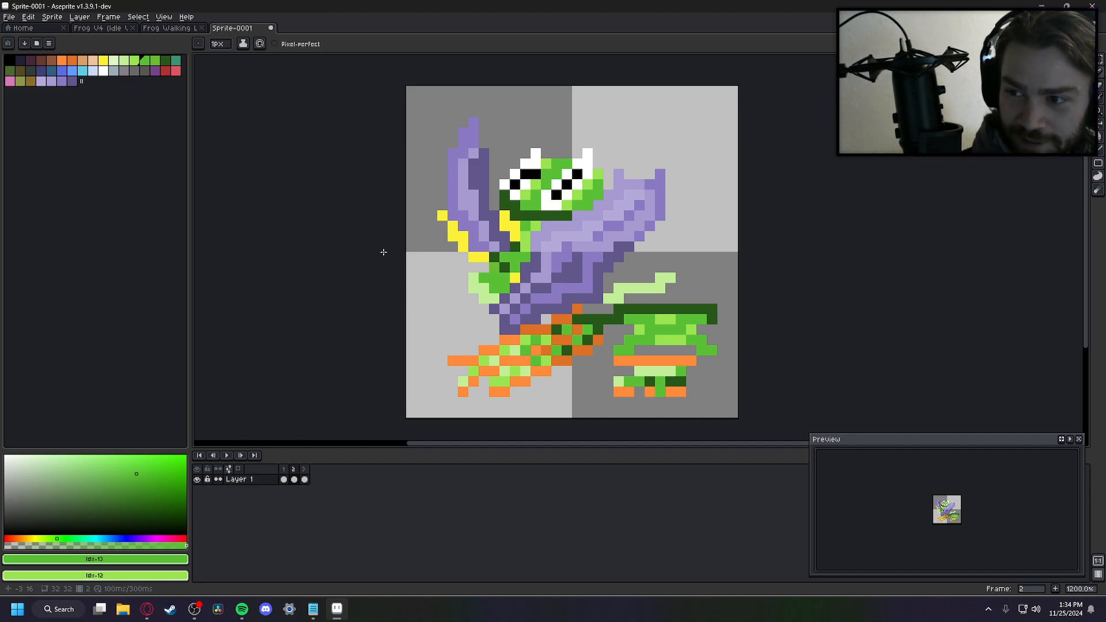
key("Left")
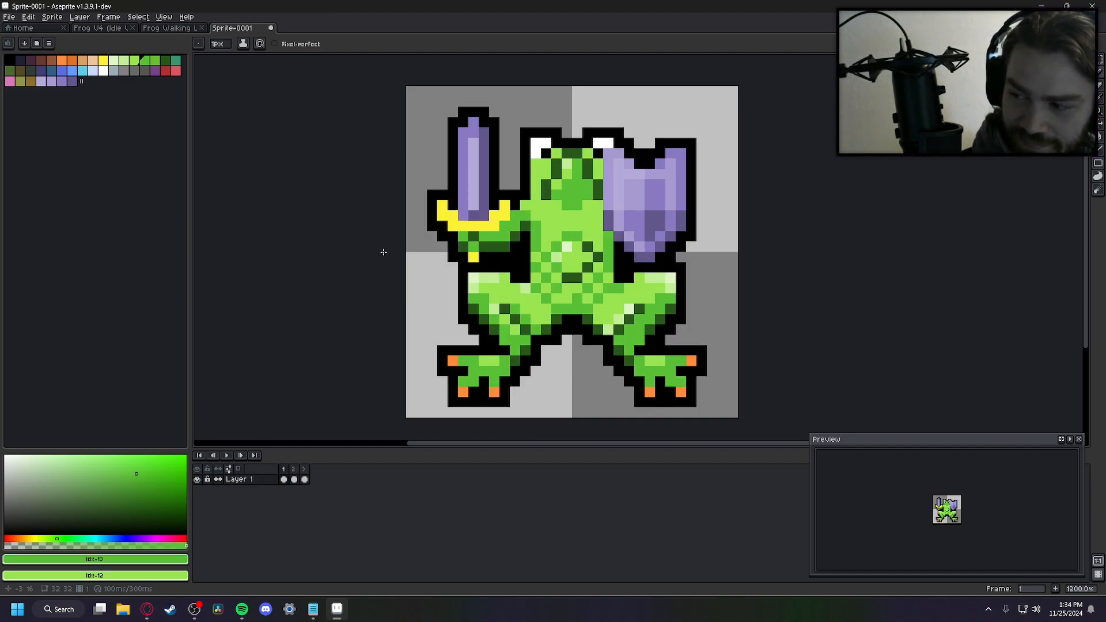
key("Right")
key("Right")
key("Left")
key("Left")
key("Left")
key("Left")
key("Left")
key("Right")
key("Right")
key("Left")
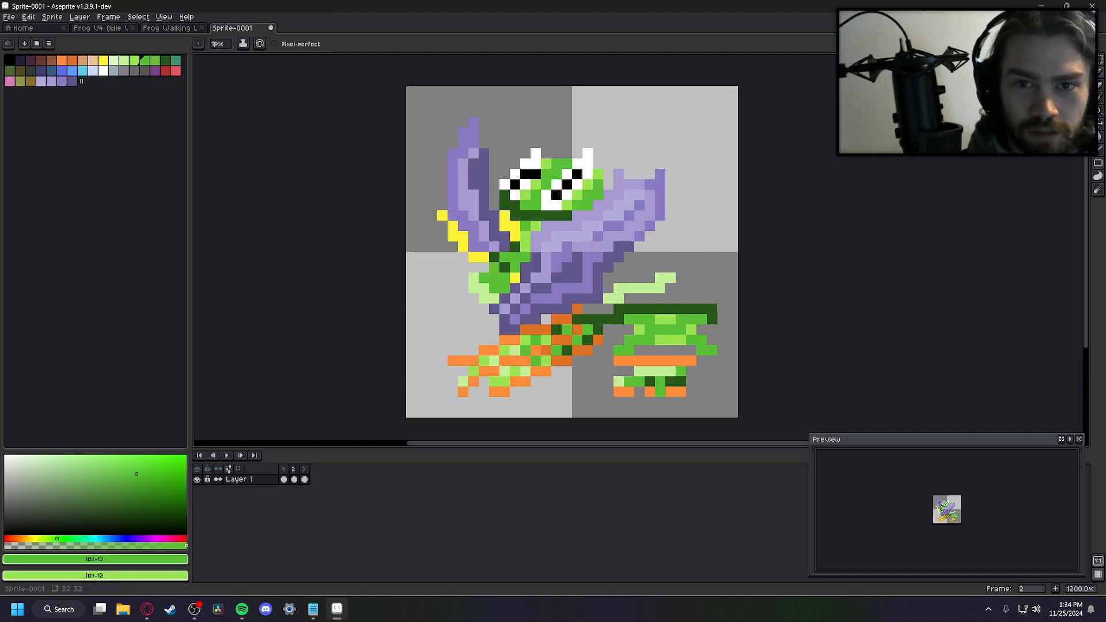
Outline the sword blade's tip and outer edge and the outer side of the yellow guard in black Idx-0
left_click(9, 60)
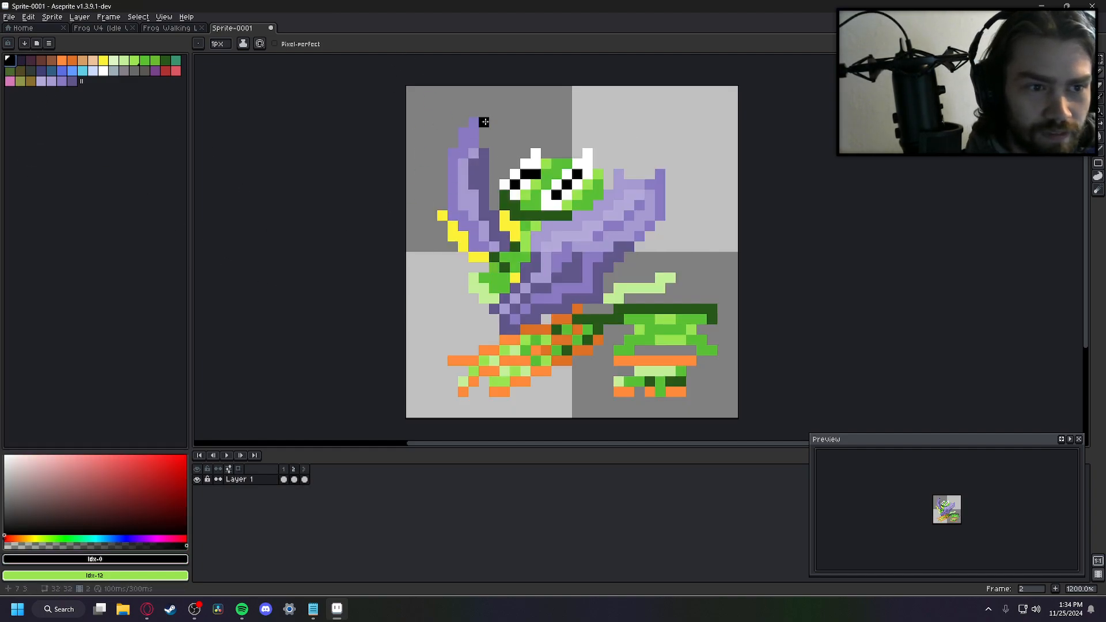
mouse_move(485, 114)
left_mouse_down()
mouse_move(484, 142)
mouse_move(473, 113)
mouse_move(442, 153)
left_mouse_up()
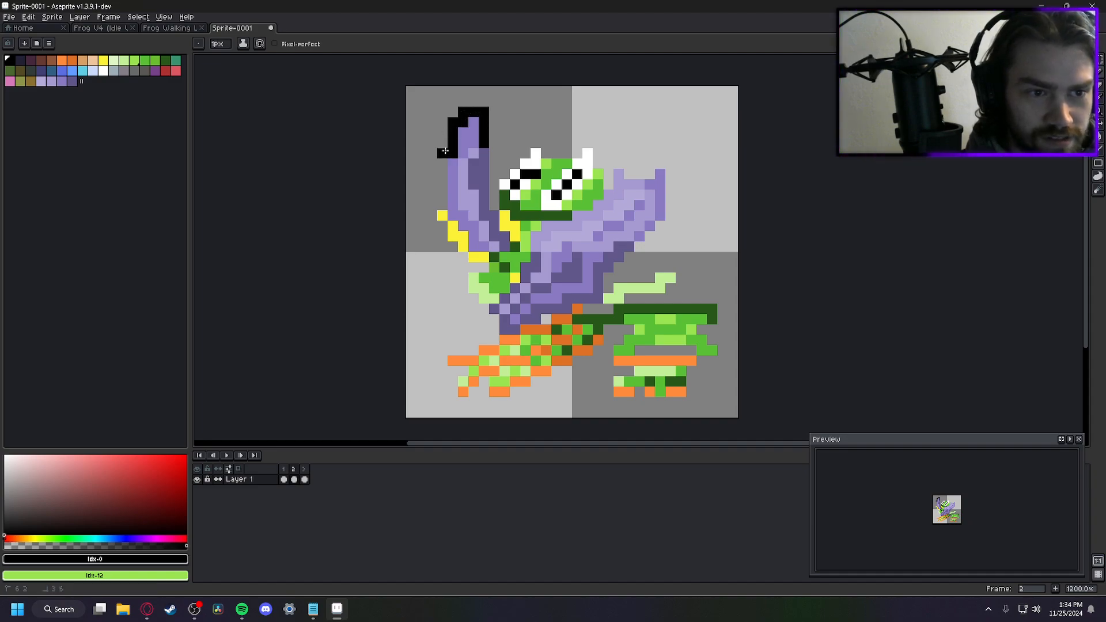
key("ctrl+z")
key("ctrl+z")
left_click_drag(473, 113, 463, 123)
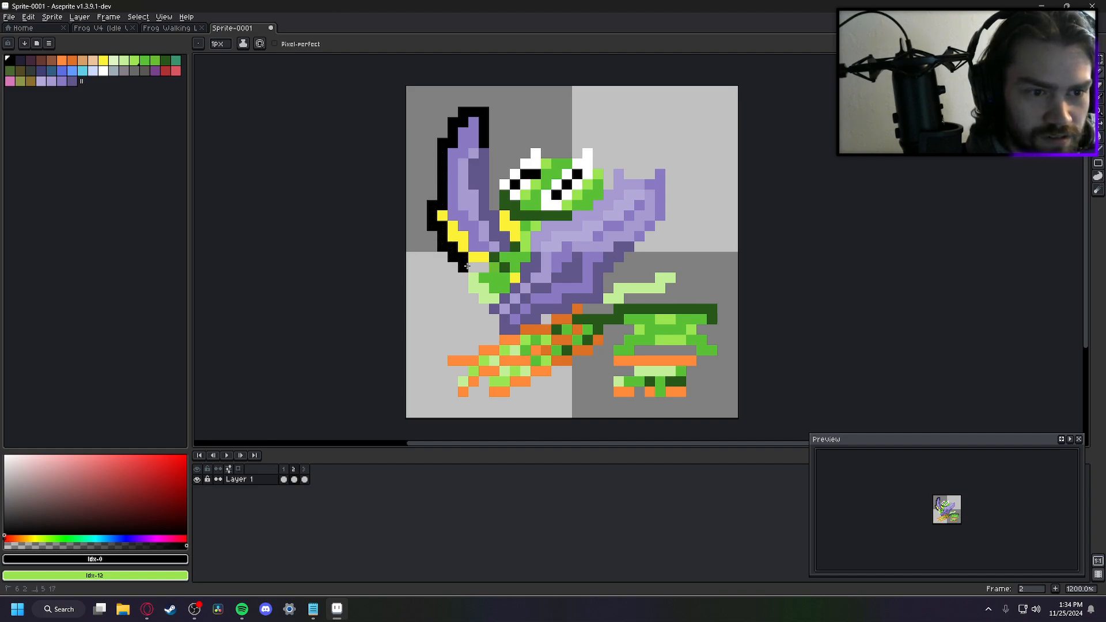
Continue the black outline down the sword-side knee and around the orange-toed foot, including the gap between its toes
left_click_drag(464, 267, 495, 338)
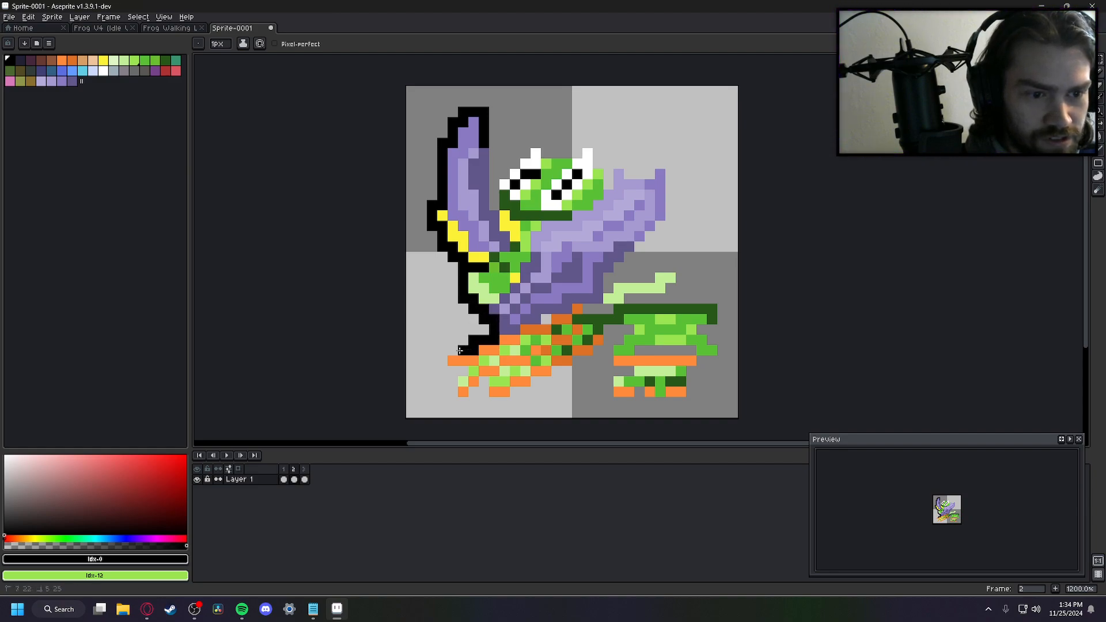
mouse_move(459, 370)
left_mouse_down()
mouse_move(453, 399)
mouse_move(515, 403)
mouse_move(557, 370)
mouse_move(604, 357)
mouse_move(601, 343)
mouse_move(625, 333)
left_mouse_up()
left_click(483, 382)
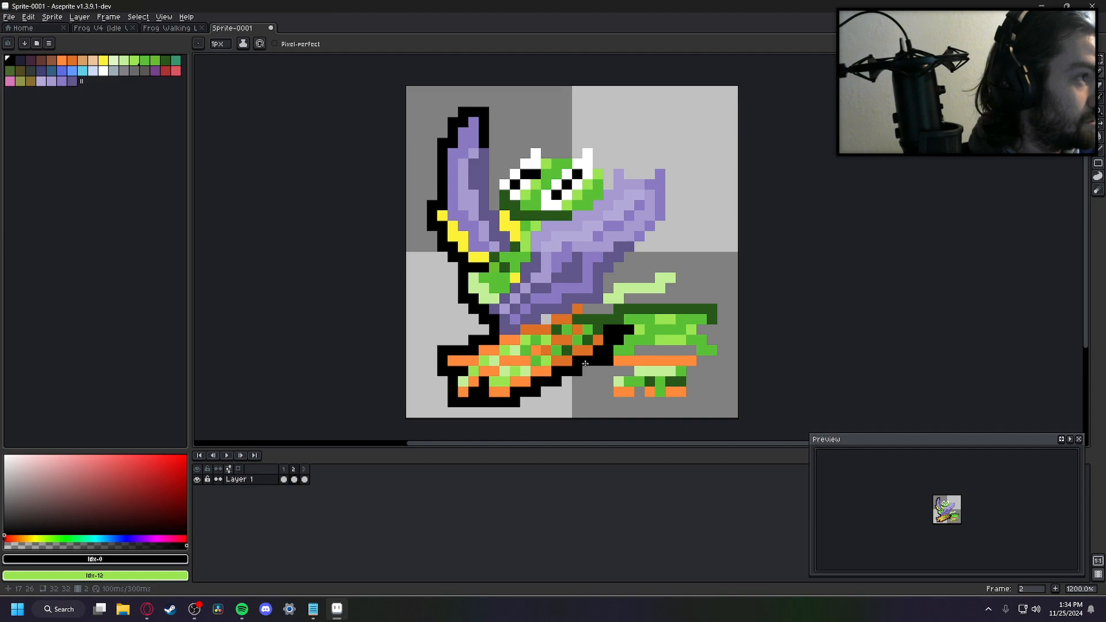
Outline the shield-side foot and the outer edge of its lower leg in black
left_click(608, 371)
mouse_move(628, 371)
left_mouse_down()
mouse_move(608, 402)
mouse_move(689, 401)
left_mouse_up()
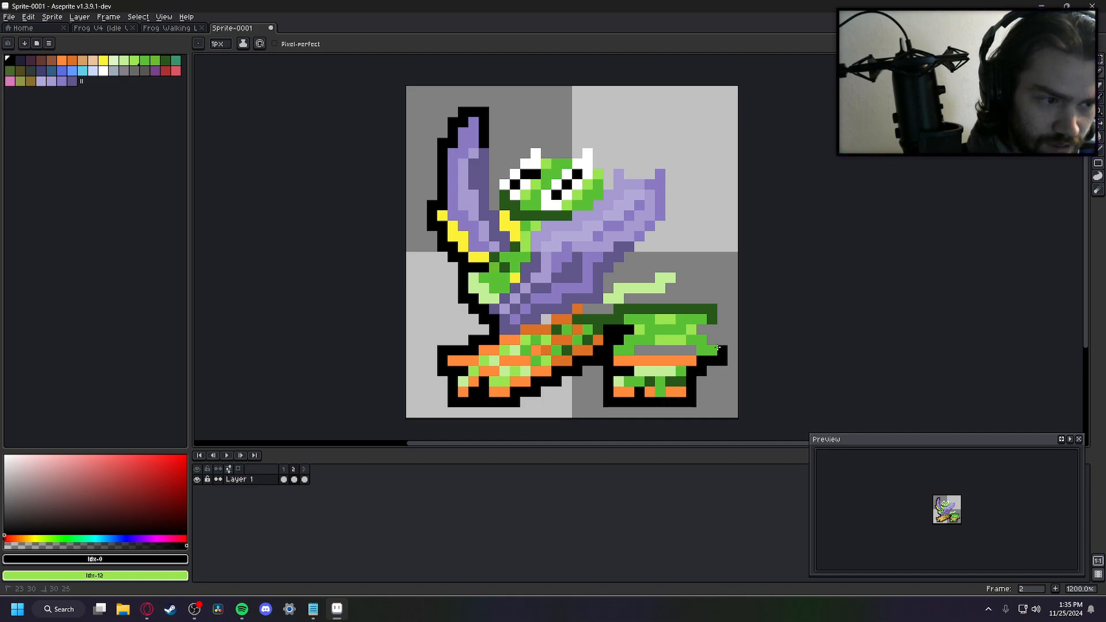
mouse_move(712, 329)
left_mouse_down()
mouse_move(702, 328)
mouse_move(722, 297)
left_mouse_up()
left_click(722, 328)
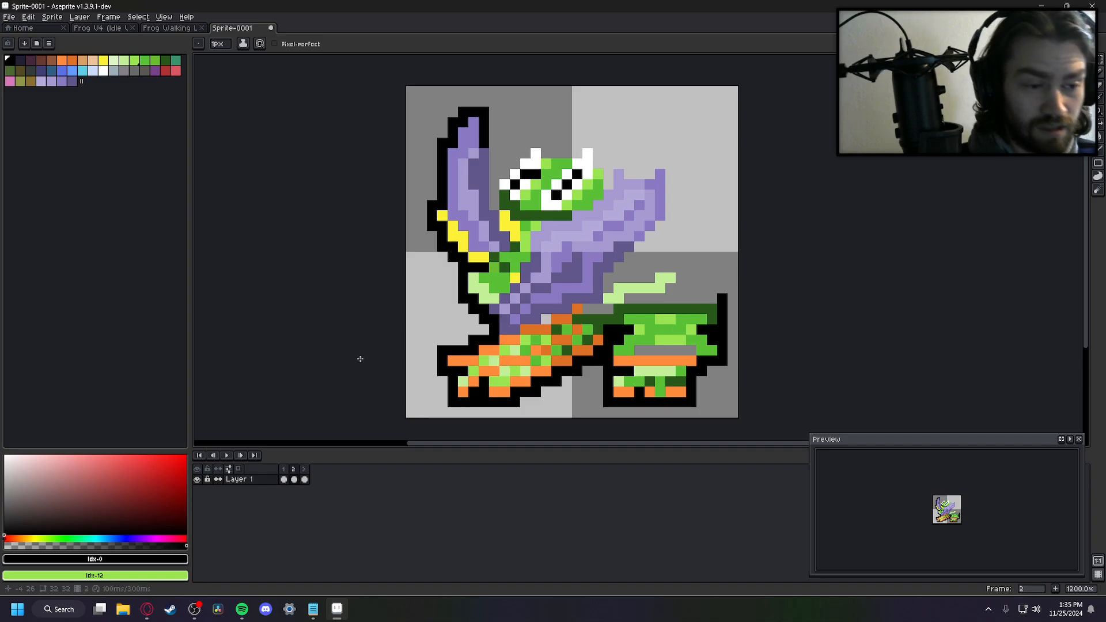
Compare with the front-facing frame and fill the gap between the shield-side lower leg and foot with black
key("Left")
key("Right")
key("Left")
key("Right")
left_click_drag(691, 350, 649, 353)
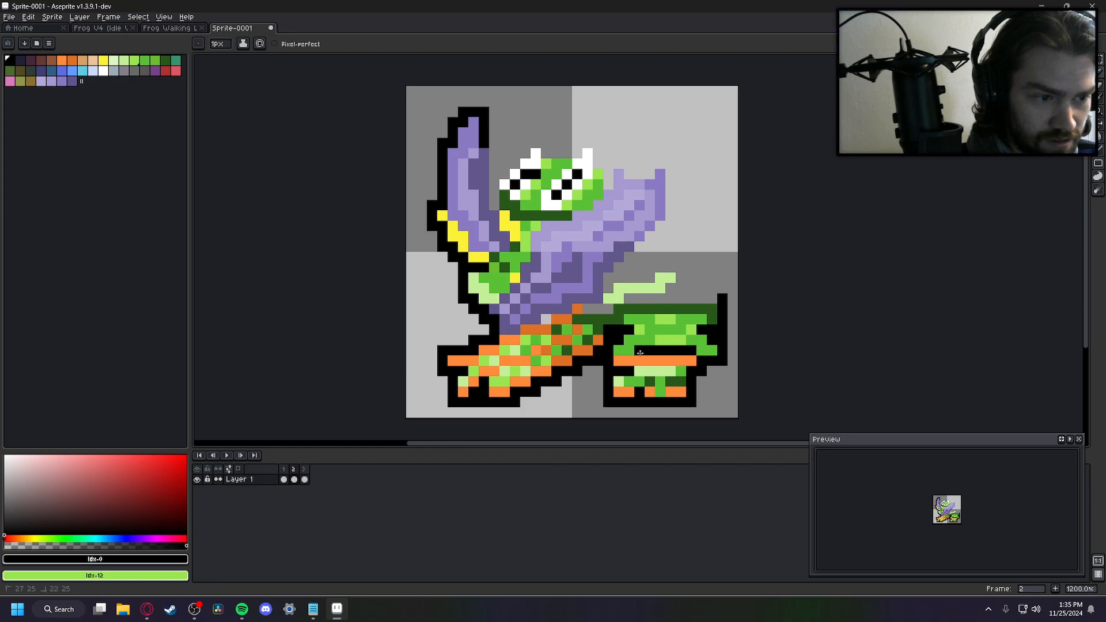
Flip between the first and second frames to examine how the outlined legs and feet match the front-facing pose
key("Left")
key("Right")
key("Left")
key("Right")
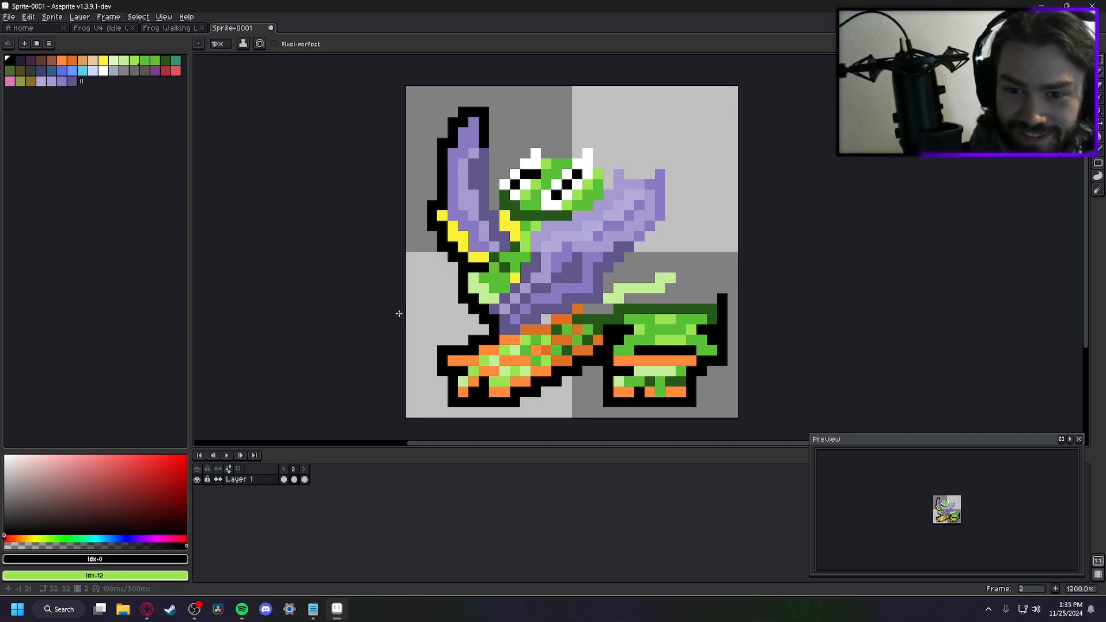
key("Left")
key("Right")
key("Left")
key("Right")
key("Left")
key("Right")
key("Left")
key("Right")
key("Left")
key("Right")
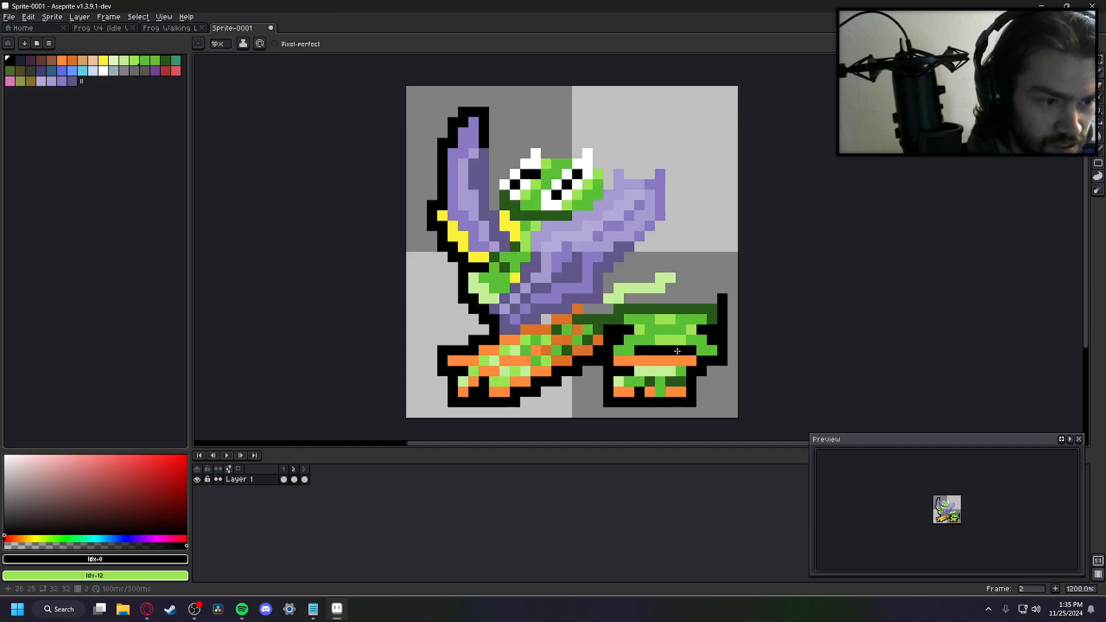
key("Left")
key("Right")
key("Left")
key("Right")
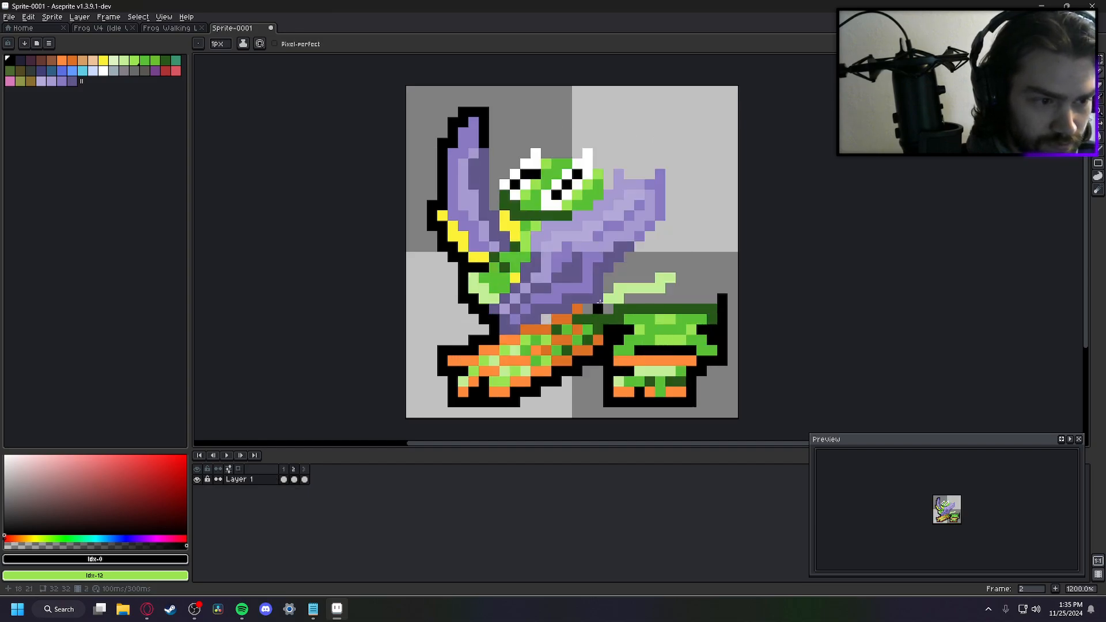
key("Left")
key("Right")
key("Left")
key("Right")
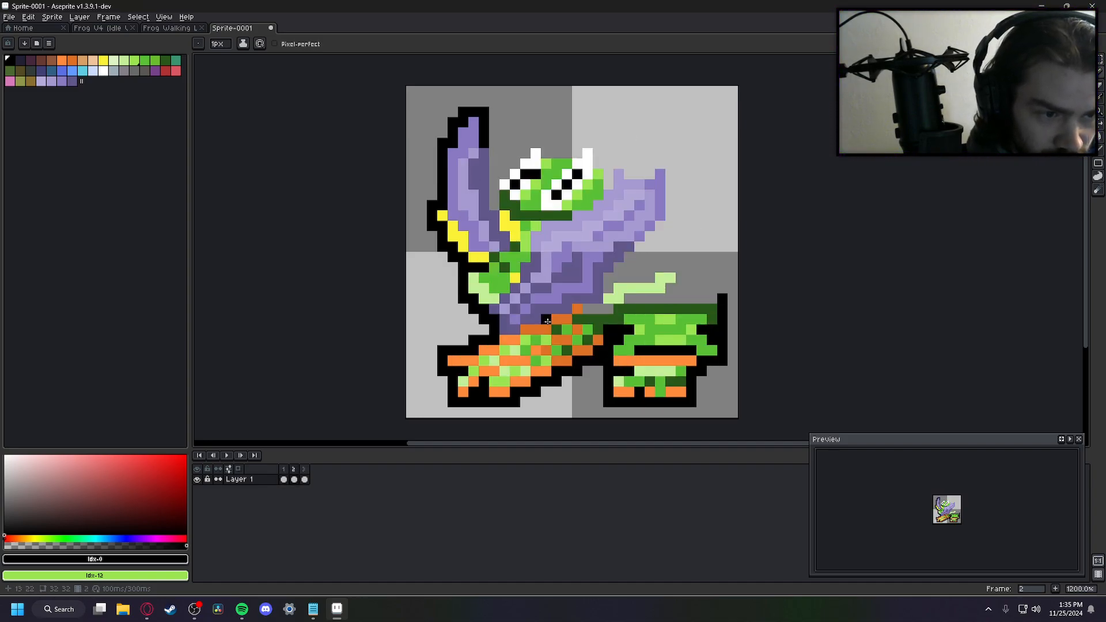
Compare with the front-facing frame and fill the gap between the sword-side leg and shield-side thigh with light and mid green pixels
key("Left")
key("Right")
key("Left")
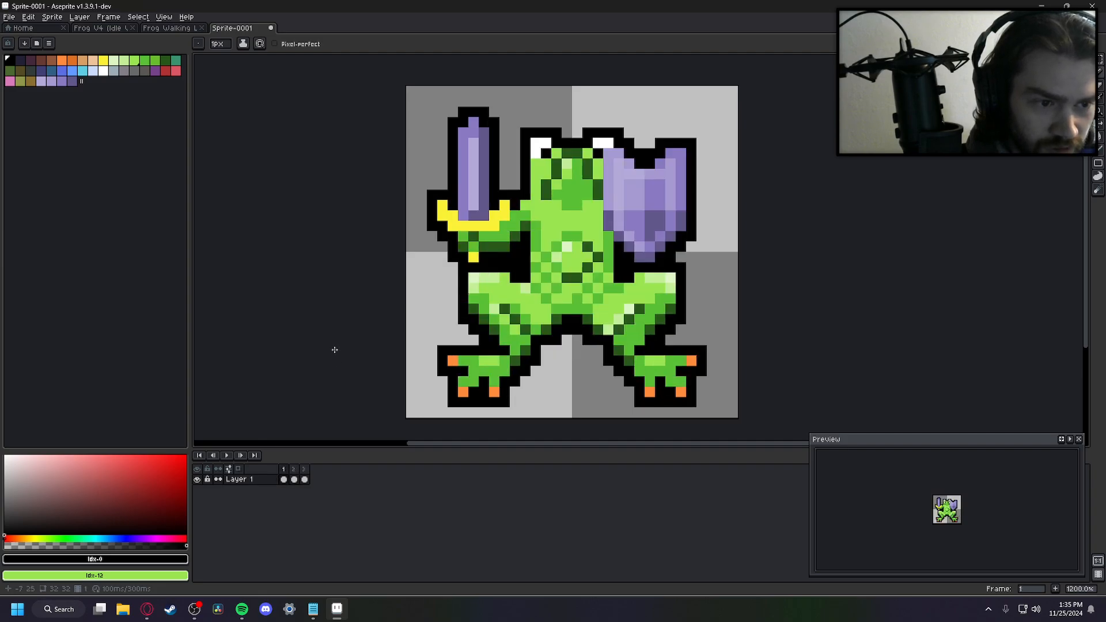
key("Right")
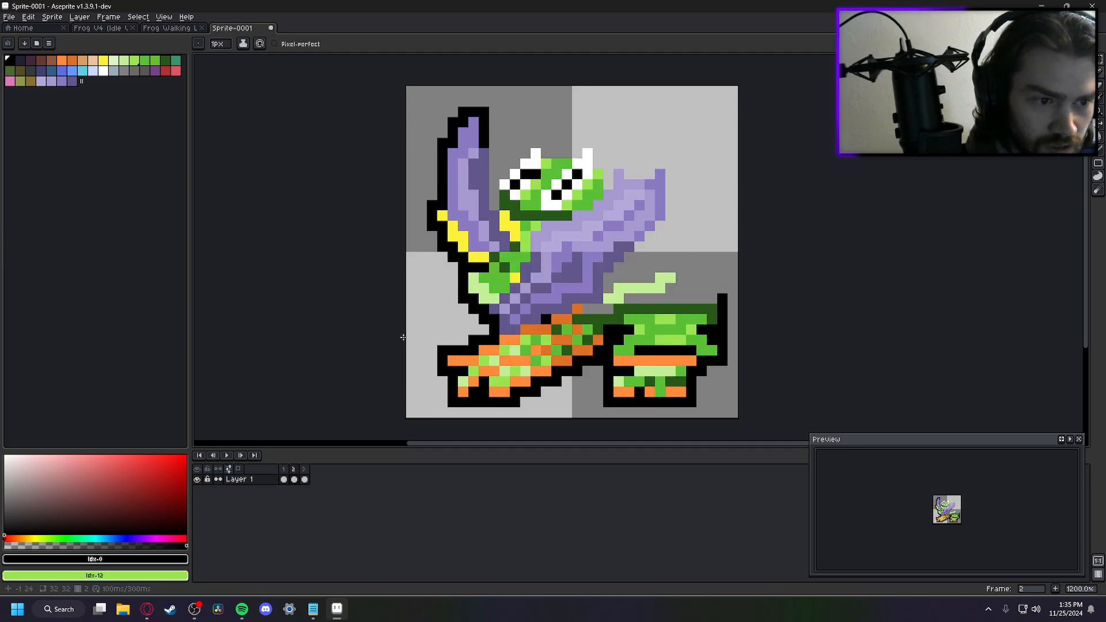
key("Left")
key("Right")
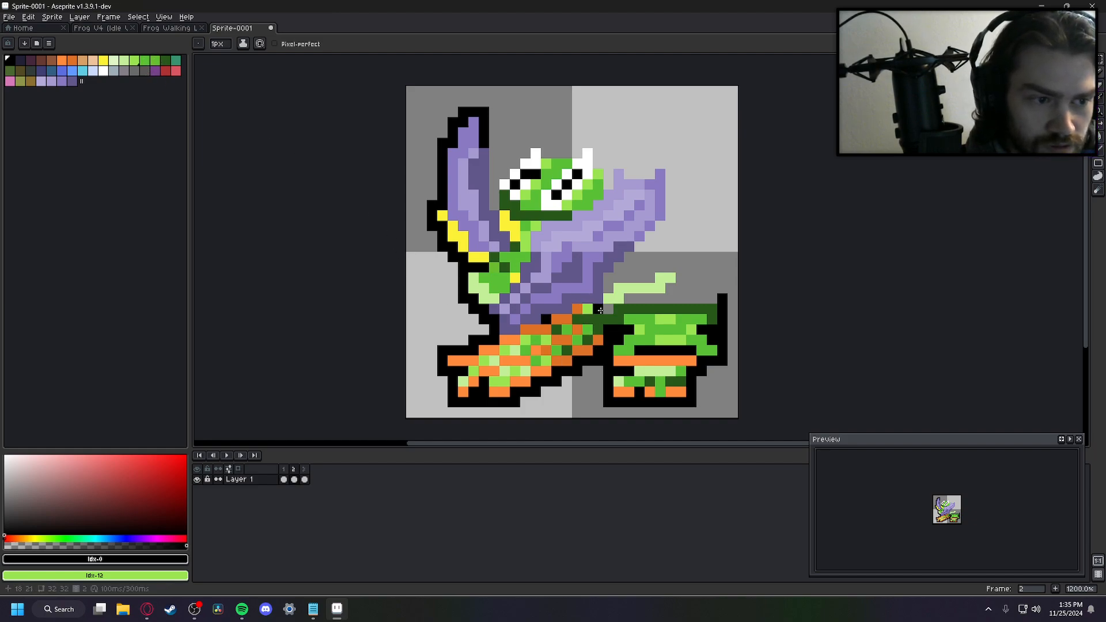
right_click(598, 309)
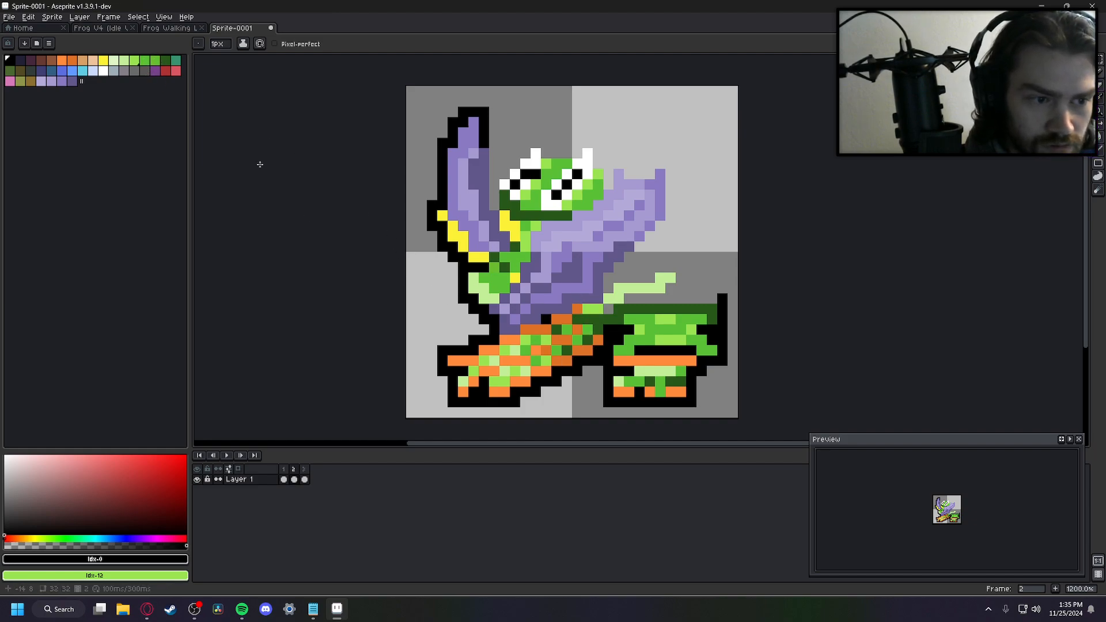
left_click(145, 60)
left_click(578, 317)
left_click(606, 308)
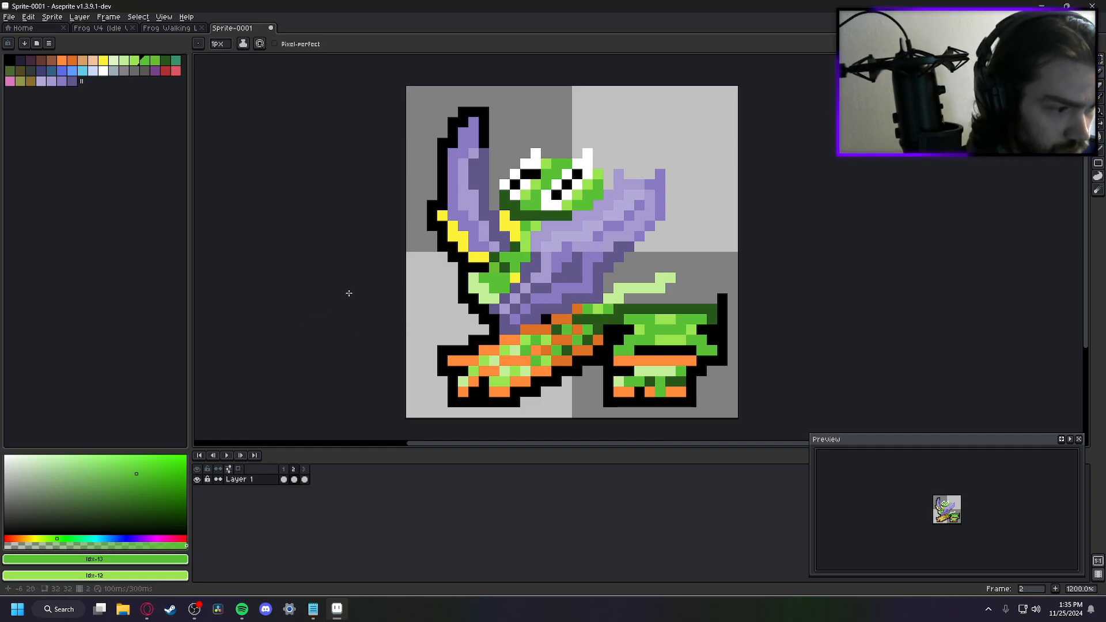
Check against the front-facing frame and fill out the shield-side thigh around its pale highlight with light and mid green
key("Left")
key("Right")
key("Left")
key("Right")
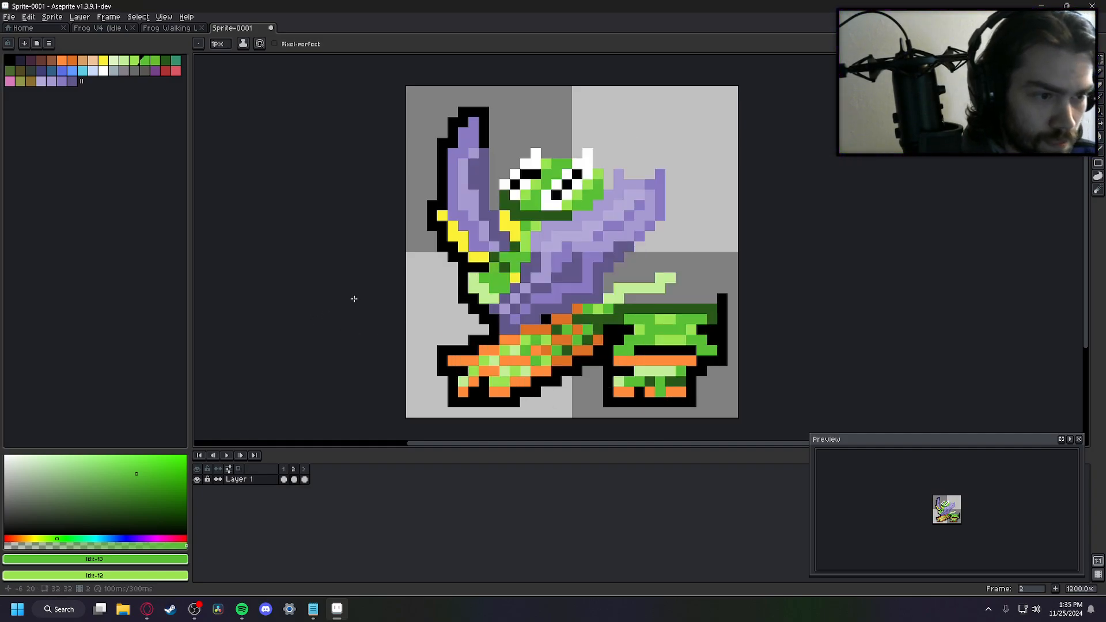
left_click(541, 287)
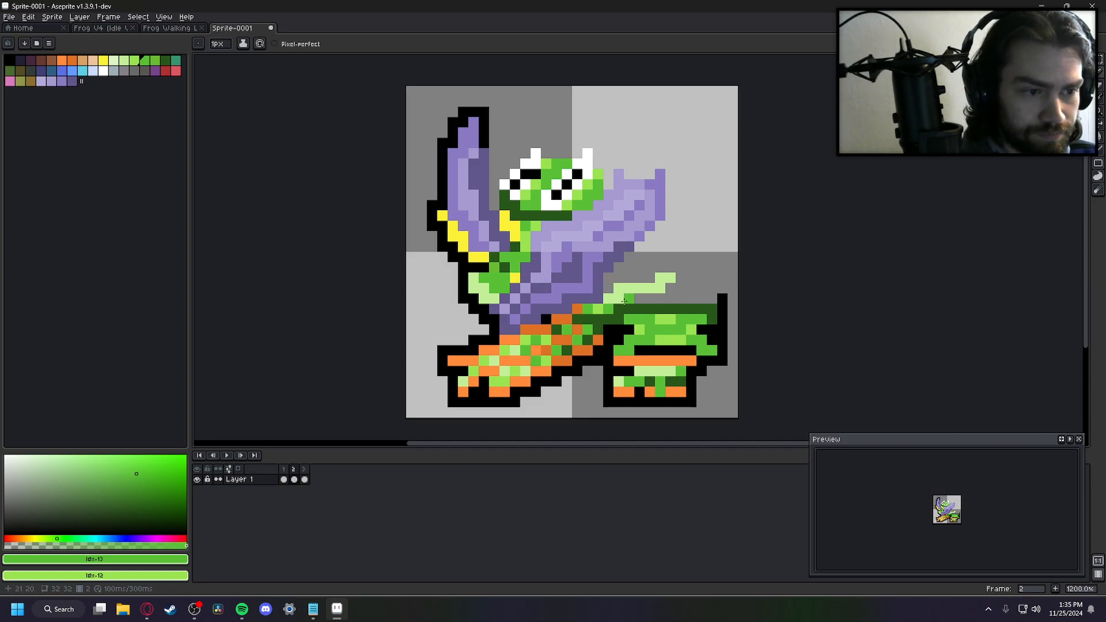
key("Left")
key("Right")
key("Left")
key("Right")
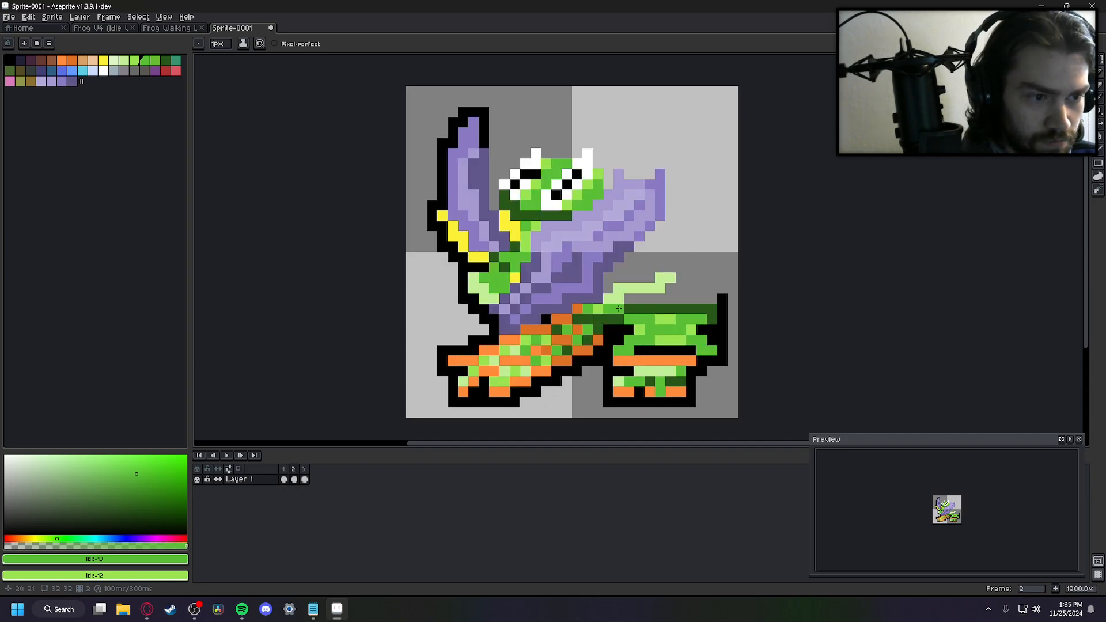
mouse_move(631, 300)
right_mouse_down()
mouse_move(649, 298)
mouse_move(639, 279)
mouse_move(608, 285)
right_mouse_up()
left_click_drag(668, 299, 676, 288)
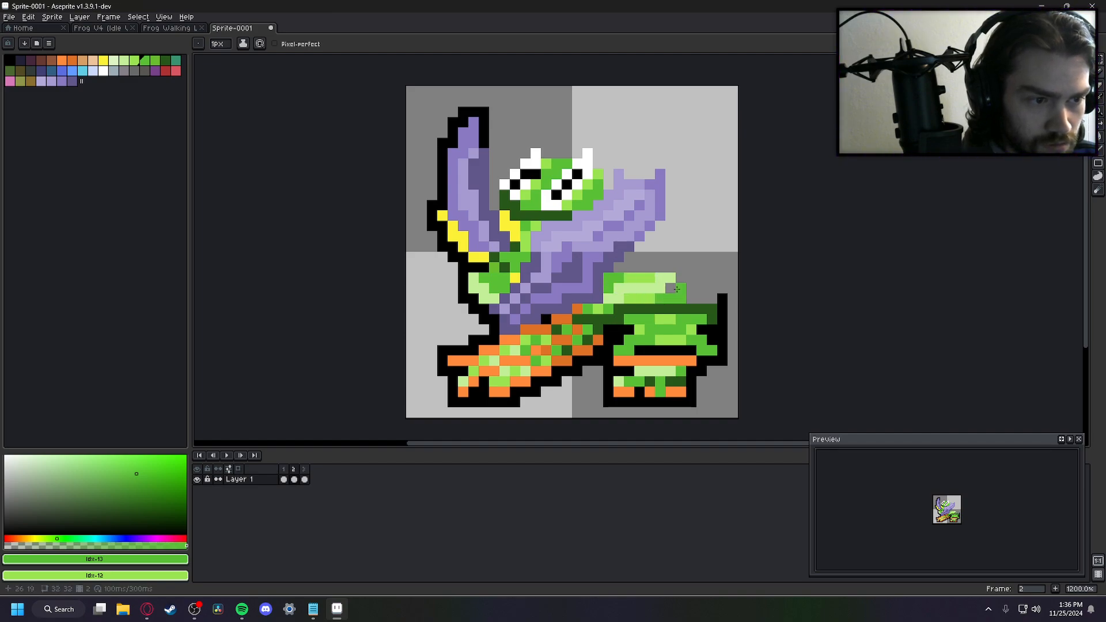
key("ctrl+z")
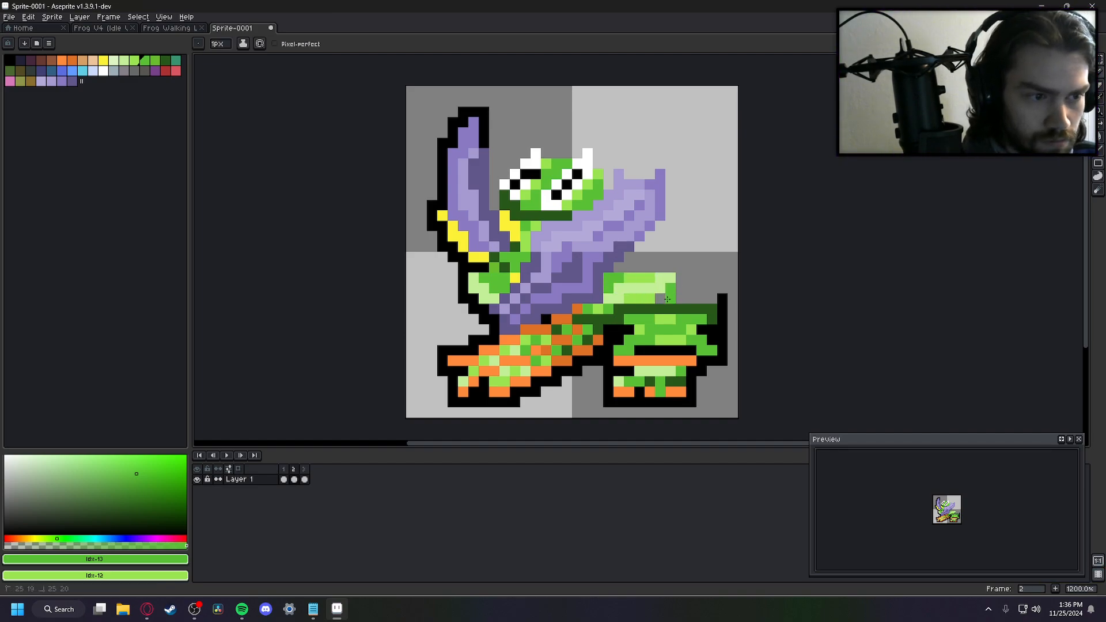
Outline the sword's inner edge, the top of the head and eyes, and the shield's upper edge in black
key("Left")
key("Right")
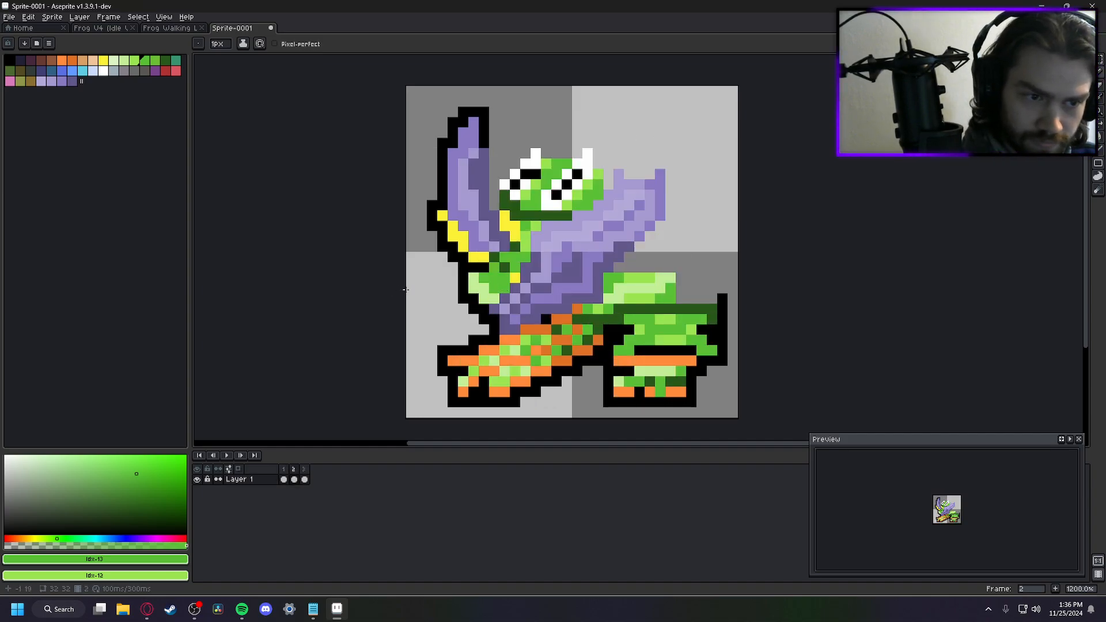
key("Left")
key("Right")
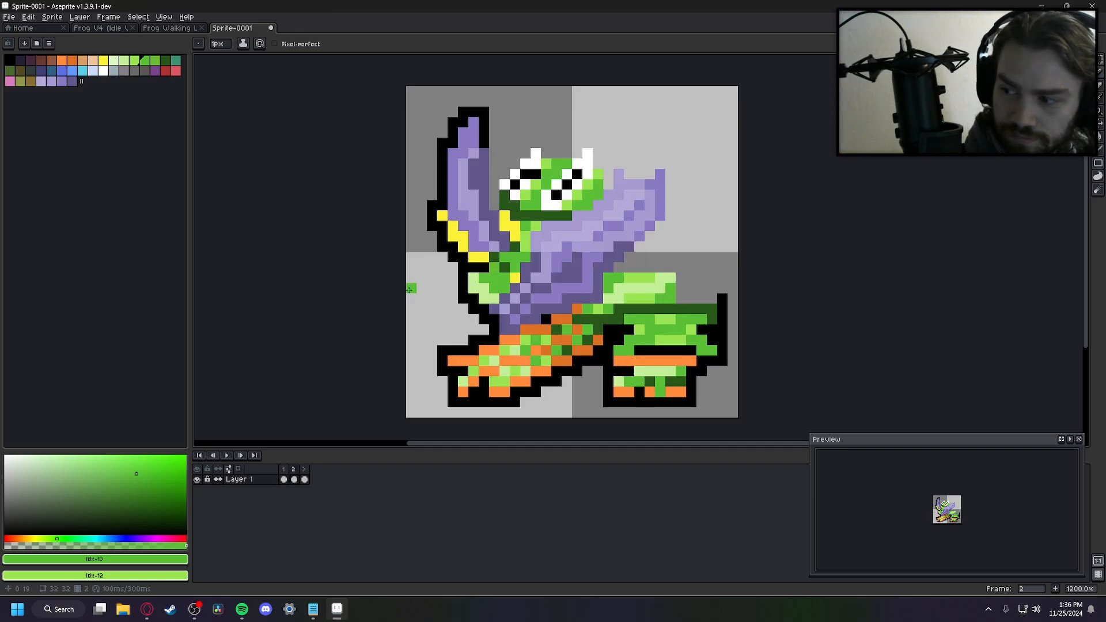
key("Left")
key("Return")
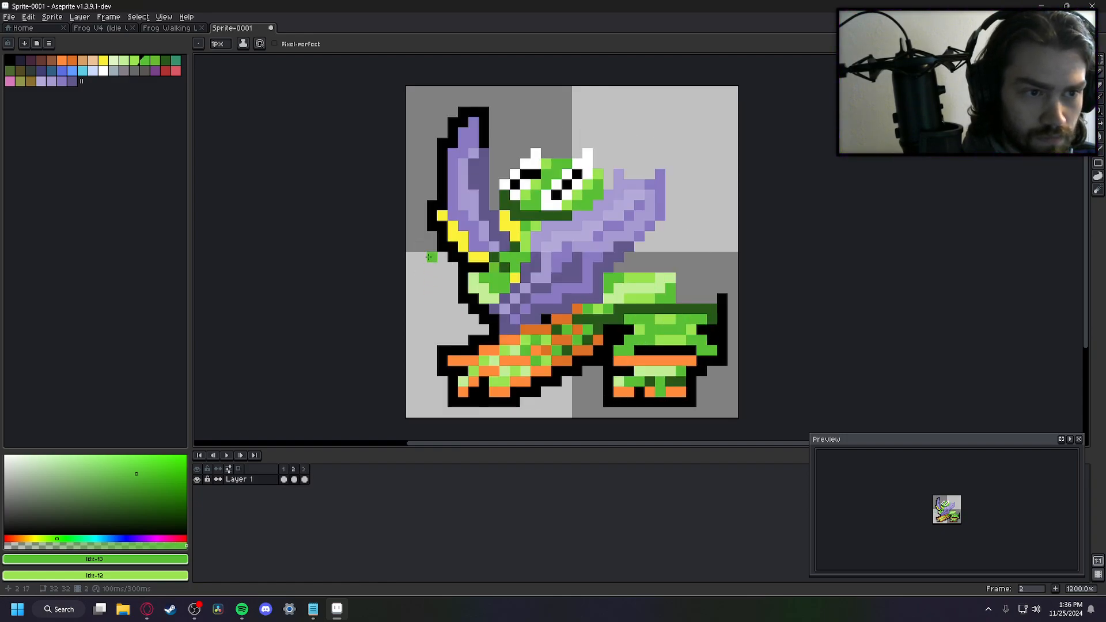
left_click(9, 59)
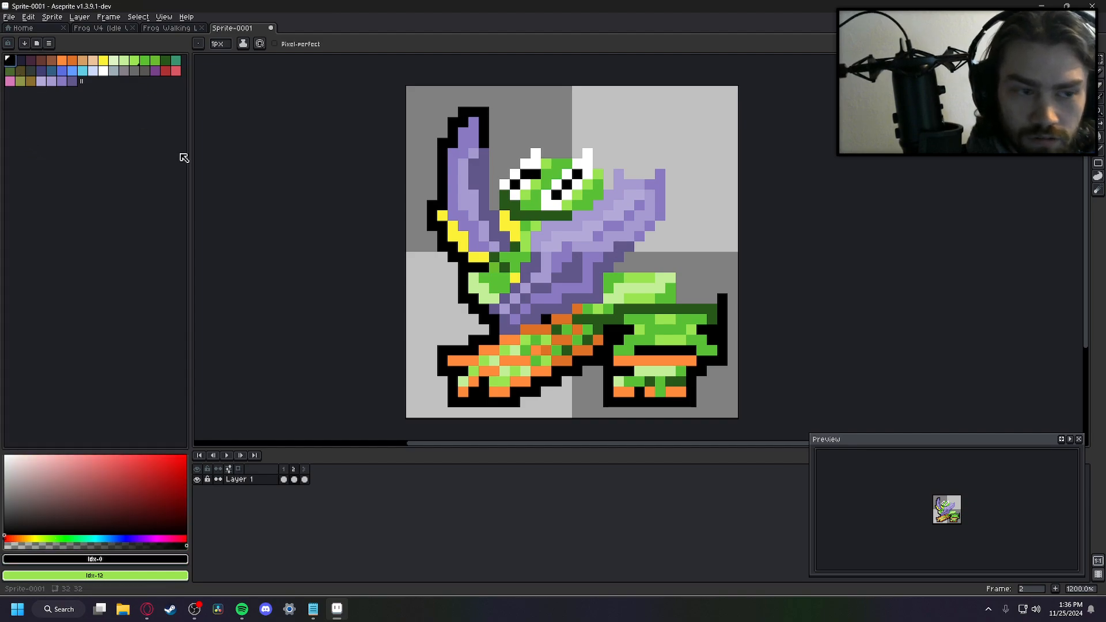
left_click_drag(494, 145, 492, 178)
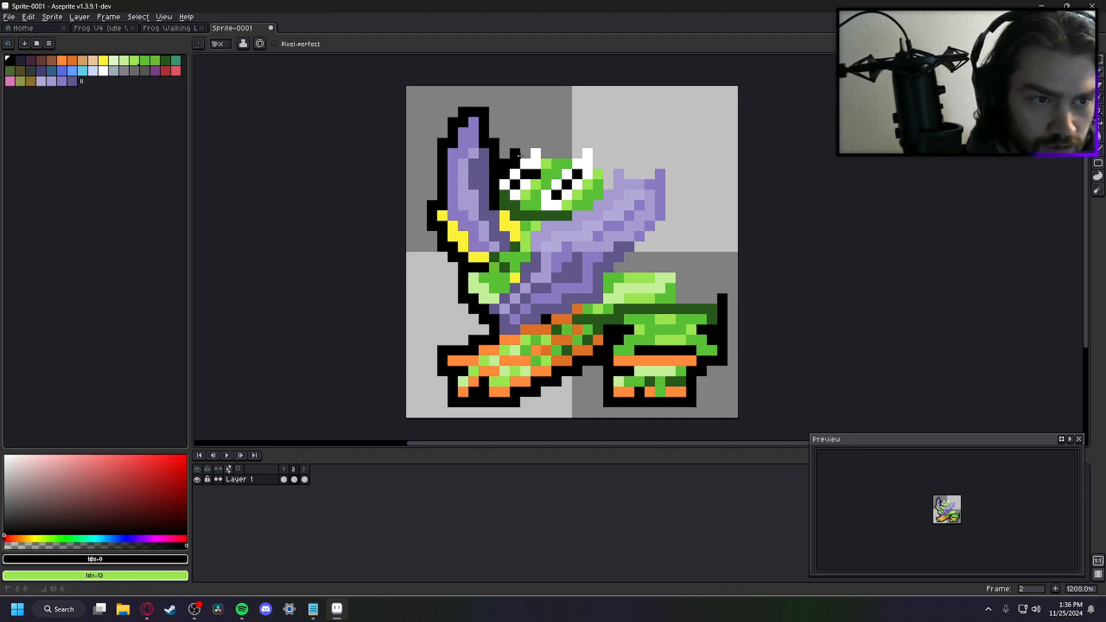
mouse_move(528, 143)
left_mouse_down()
mouse_move(598, 144)
mouse_move(603, 173)
mouse_move(651, 165)
left_mouse_up()
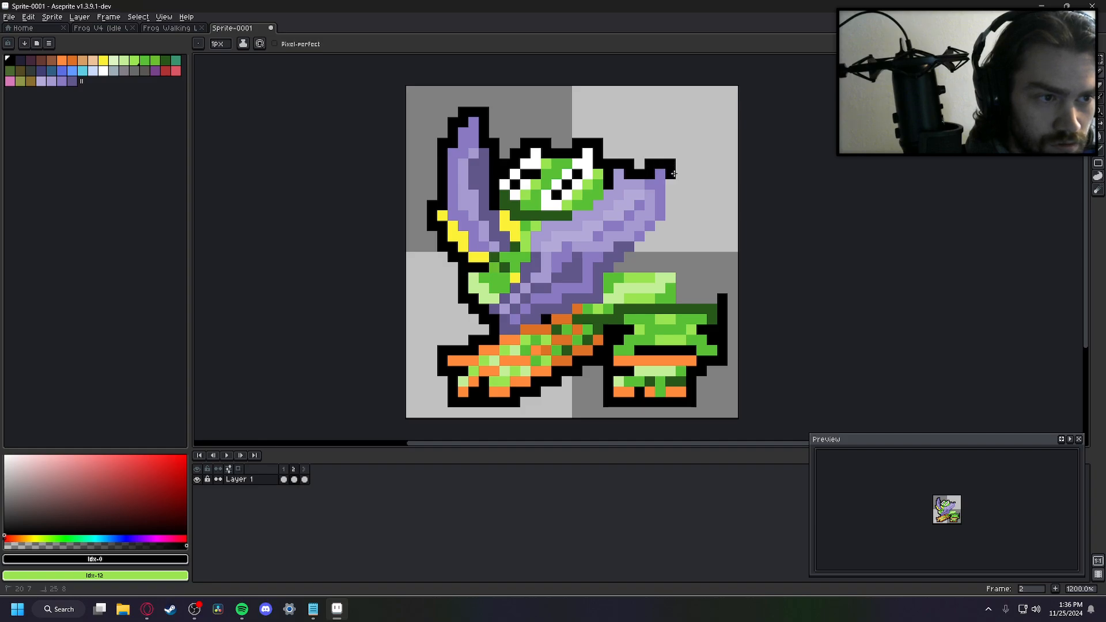
Flip through the three frames to examine how the head, shield and back change from front-facing to side pose
key("Left")
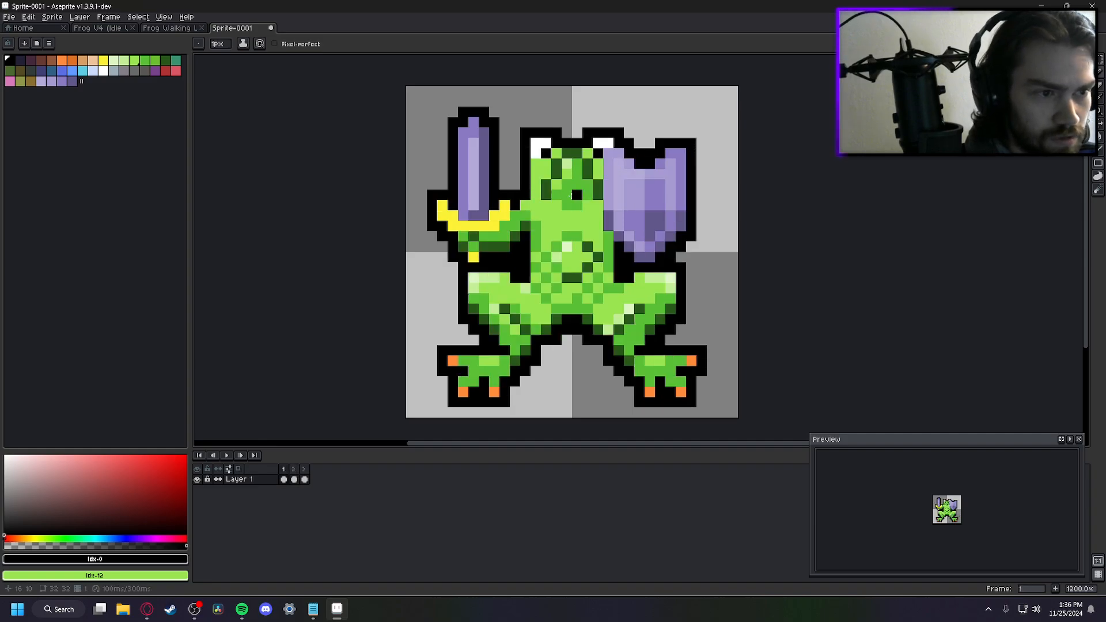
key("Right")
key("Left")
key("Right")
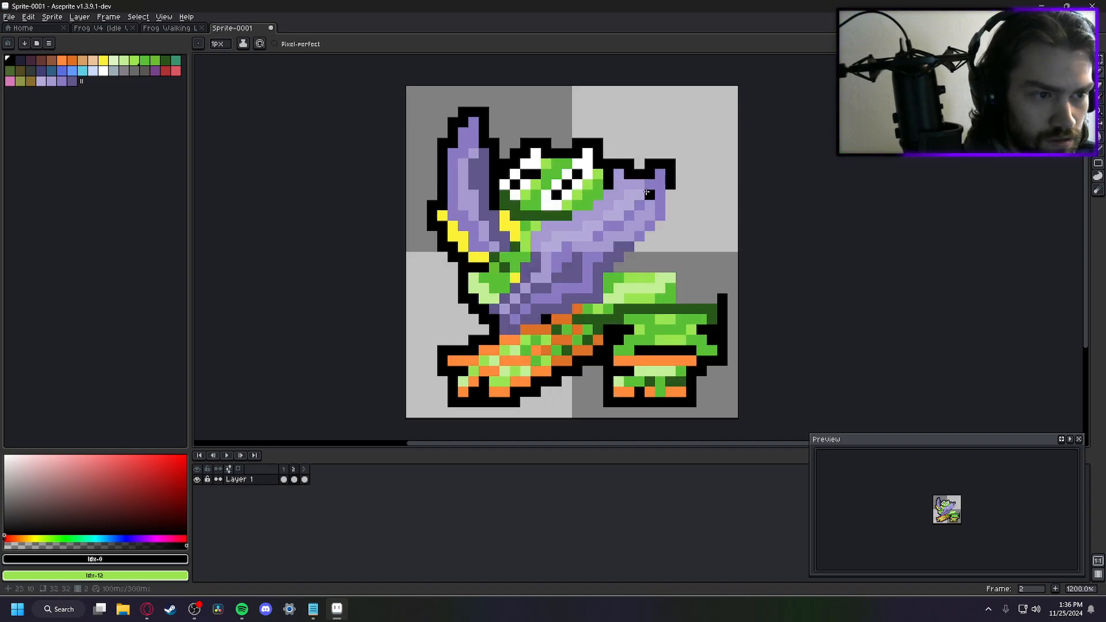
key("Left")
key("Right")
key("Left")
key("Right")
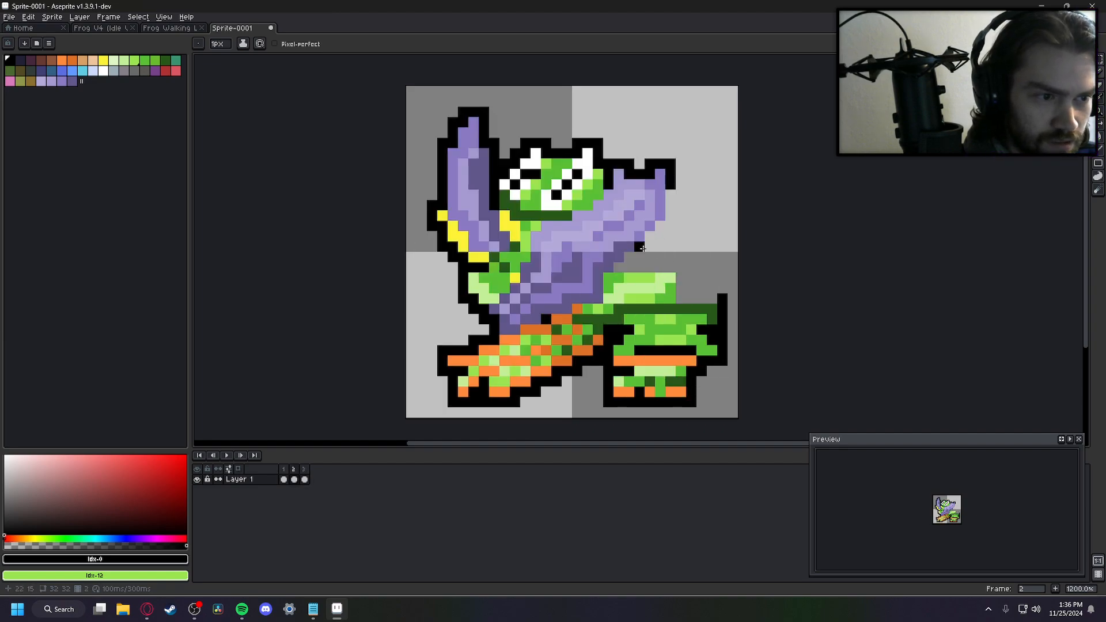
key("Right")
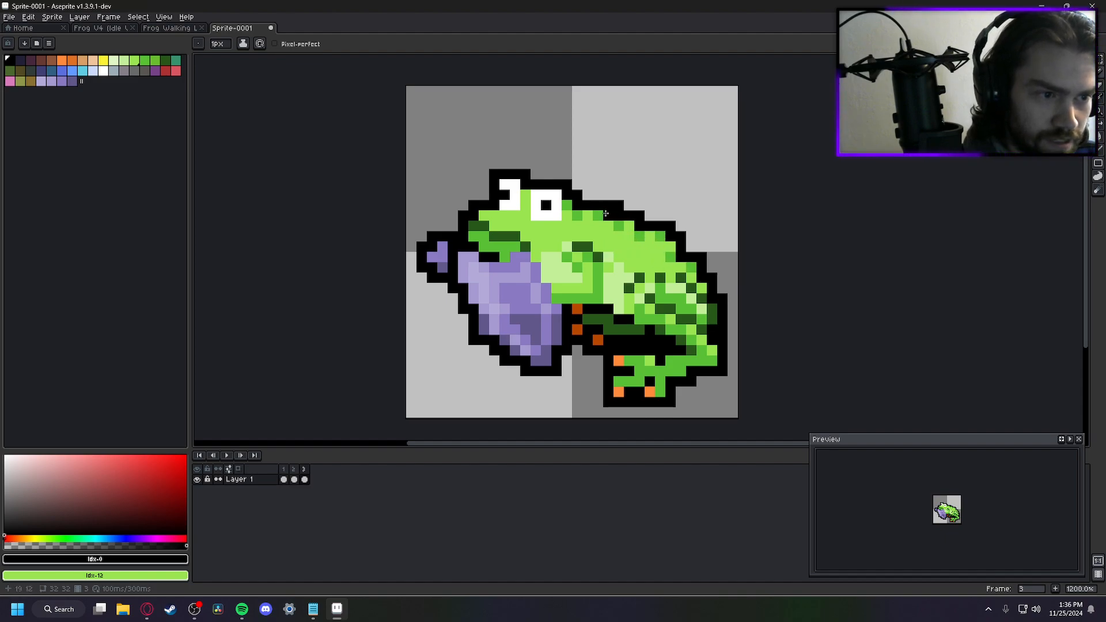
key("Left")
key("Left")
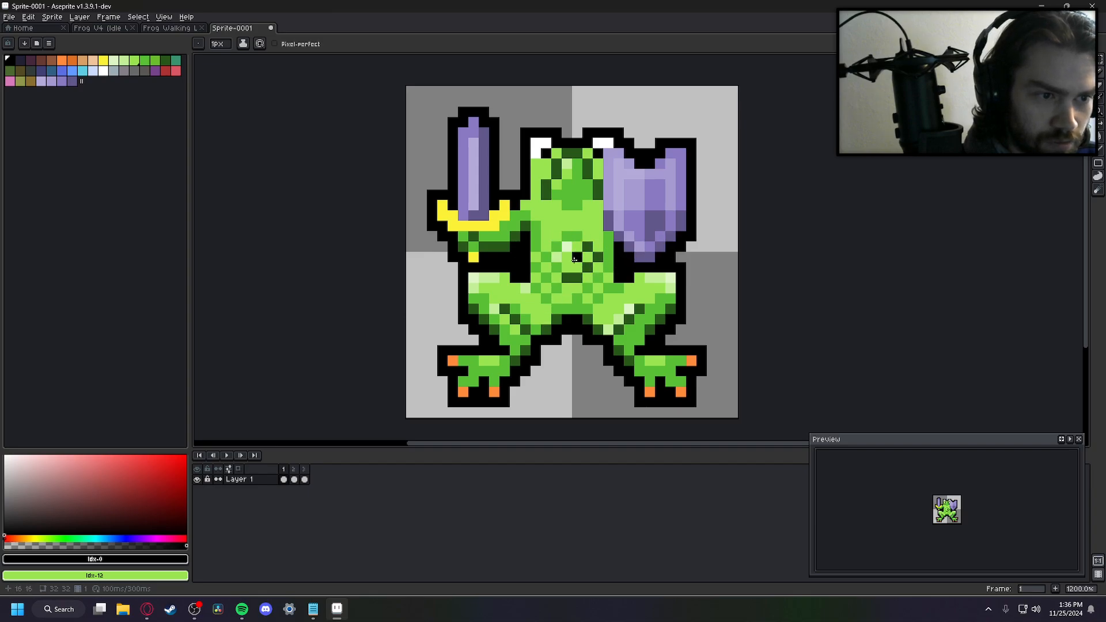
key("Right")
key("Right")
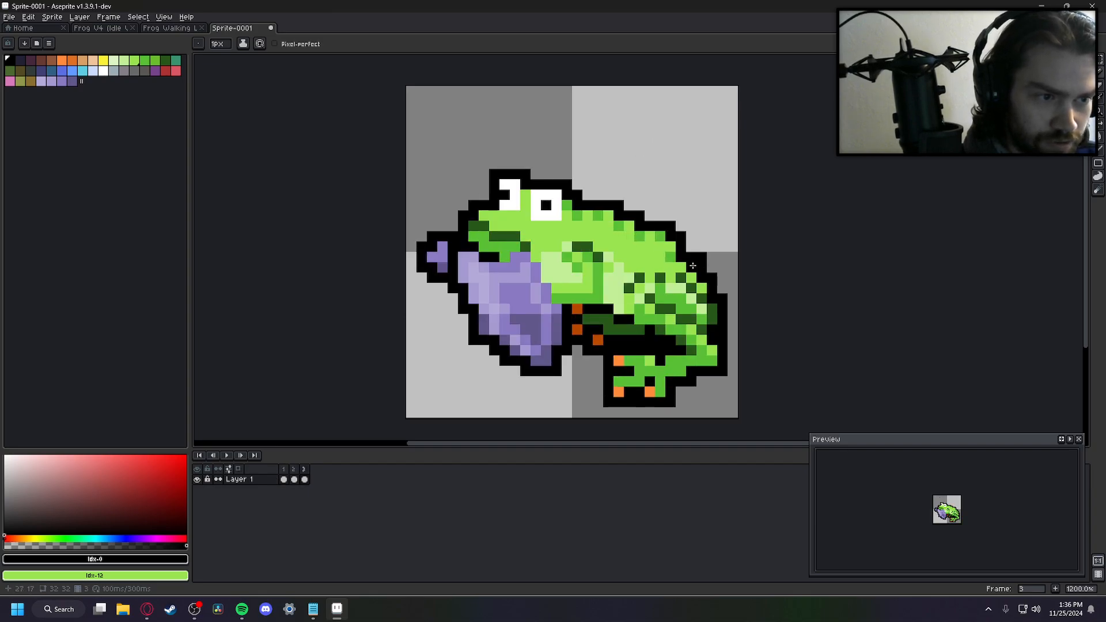
key("Right")
key("Left")
key("Left")
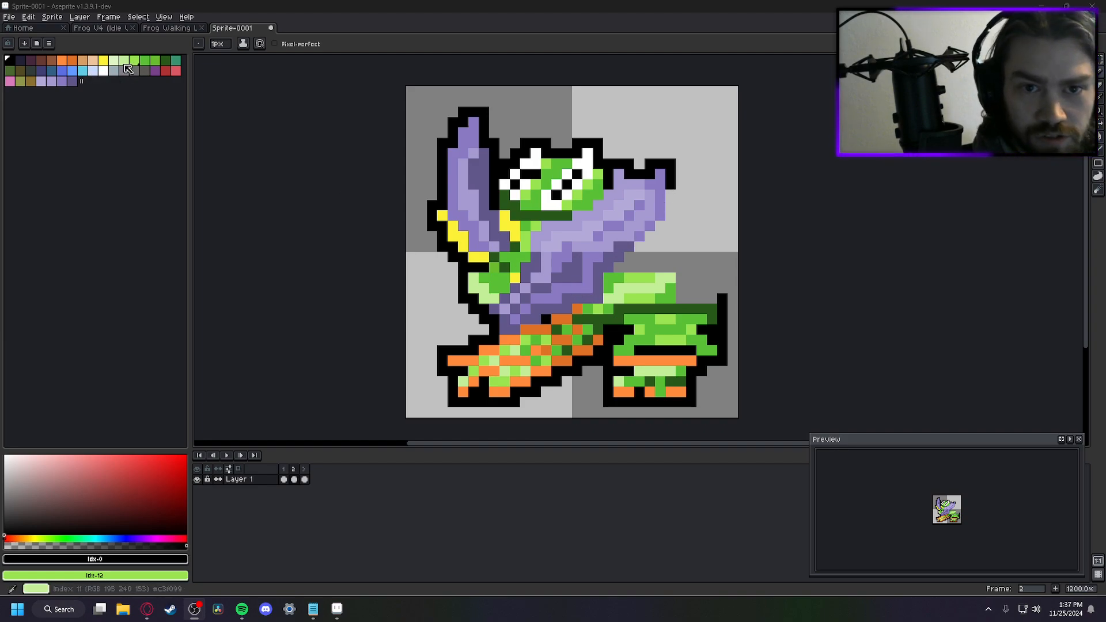
Turn on onion skinning and start the frog's back behind the shield with light green pixels above the thigh
left_click(148, 61)
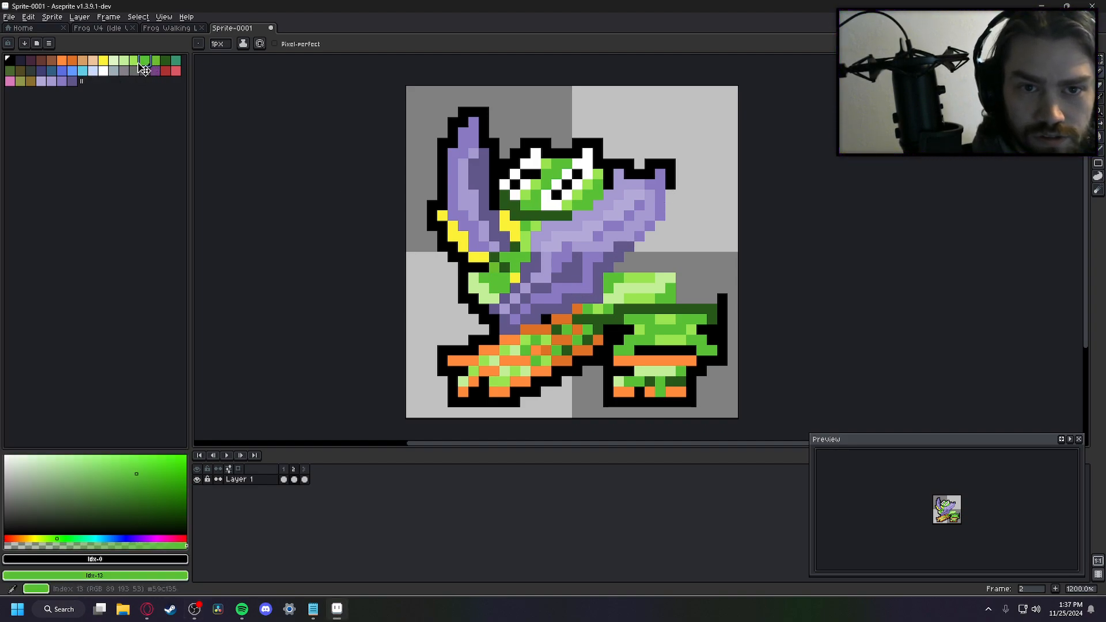
left_click(136, 61)
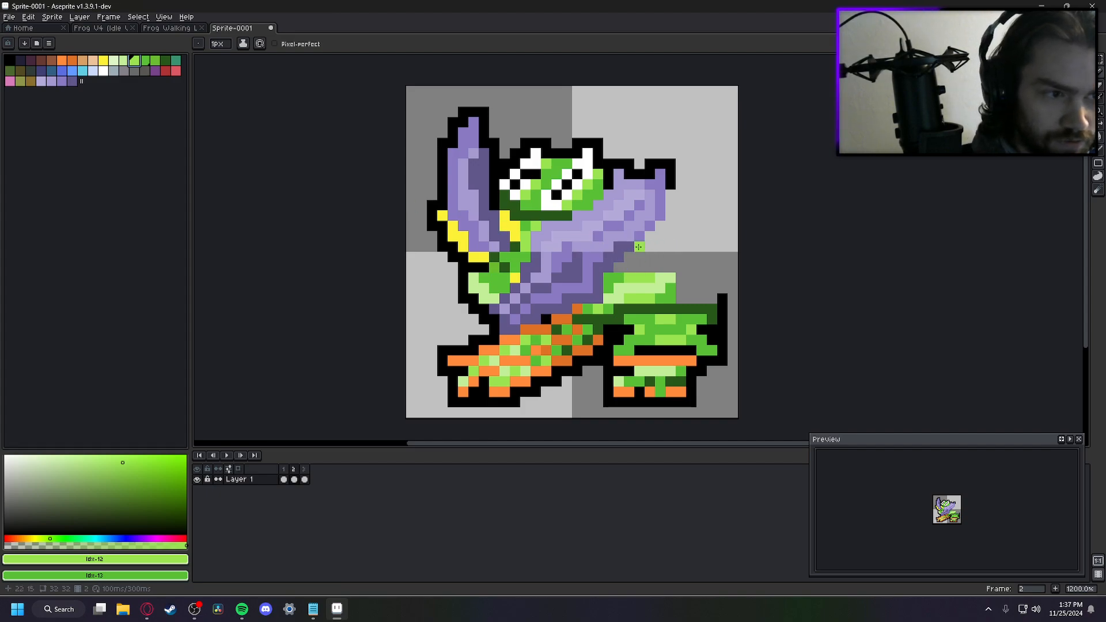
key("Left")
key("Right")
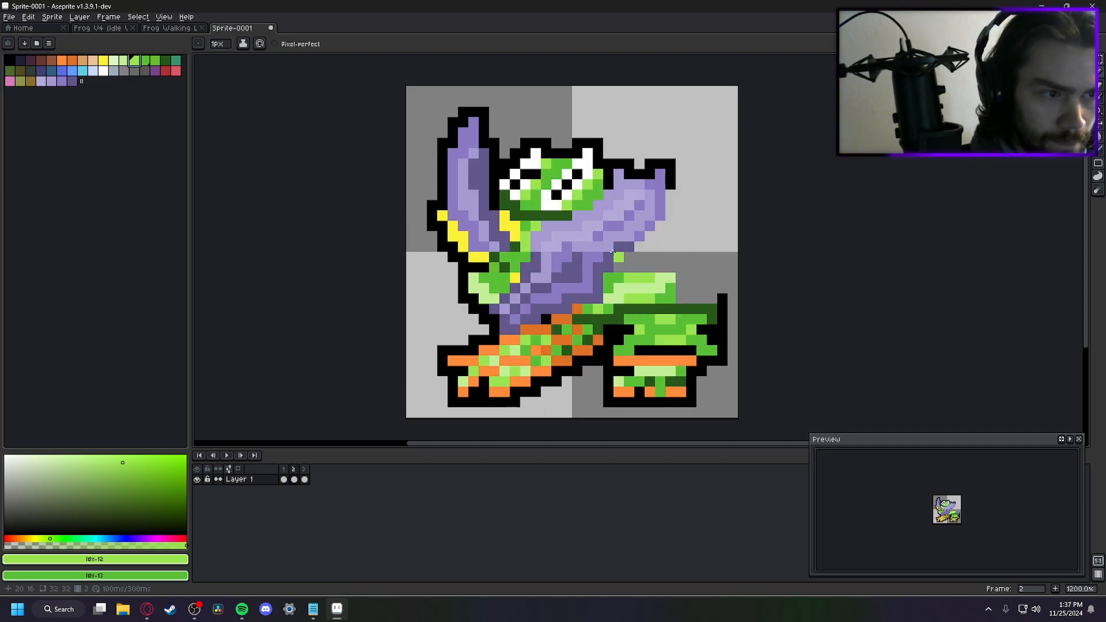
key("Right")
key("Left")
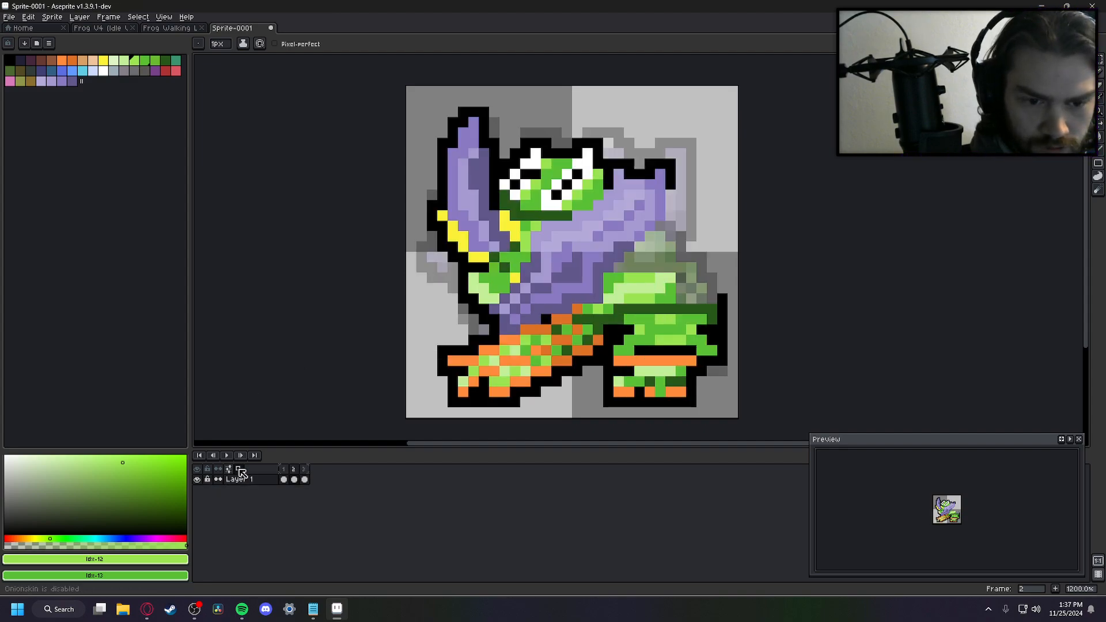
left_click_drag(649, 238, 656, 254)
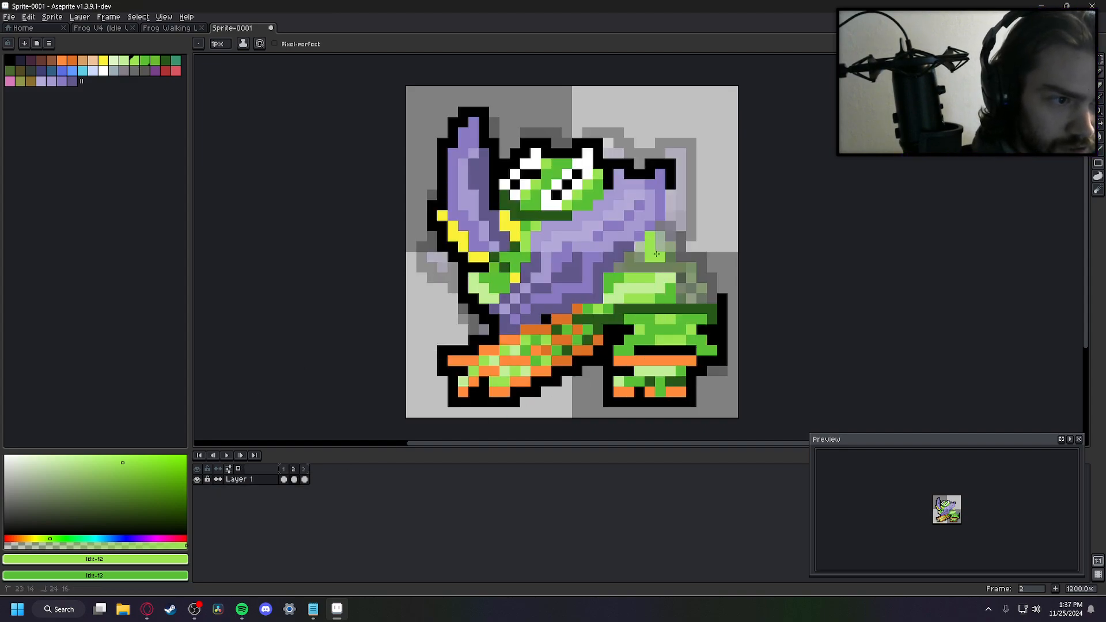
Edge the back's outer slope with dark green pixels and fill the area between shield and thigh with green shades
left_click(163, 62)
left_click(649, 236)
left_click(660, 248)
left_click(671, 259)
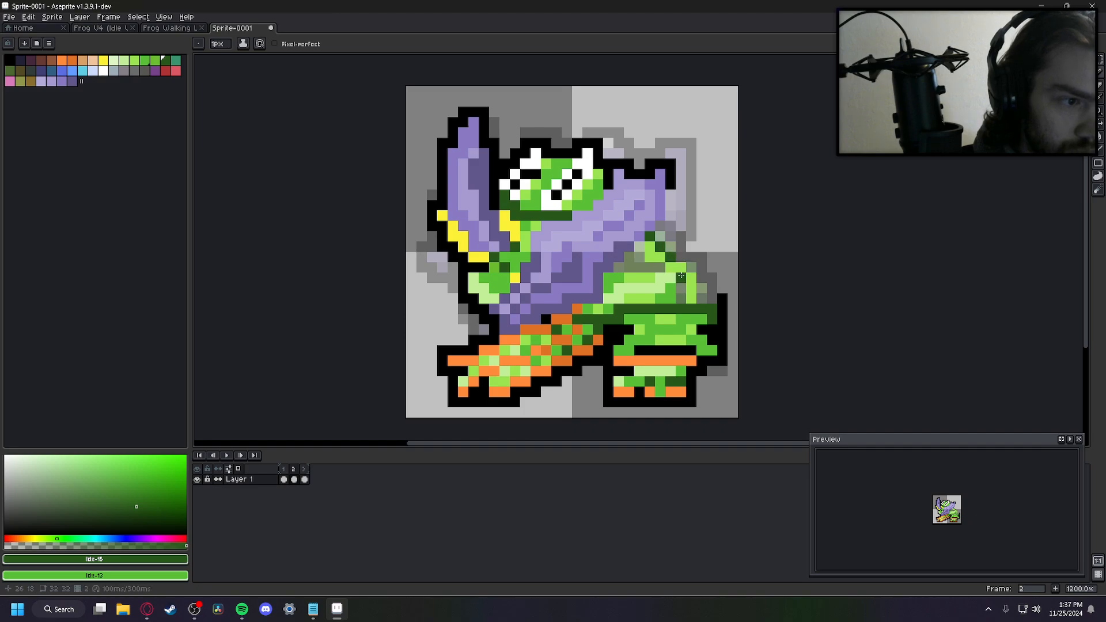
left_click(687, 280)
left_click(701, 297)
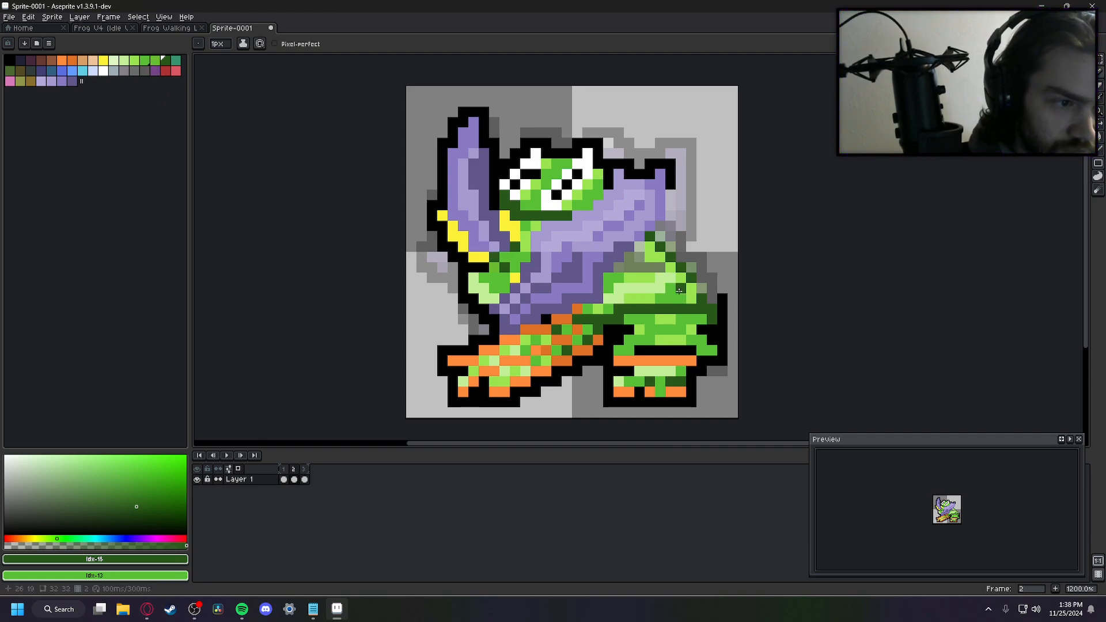
key("ctrl+z")
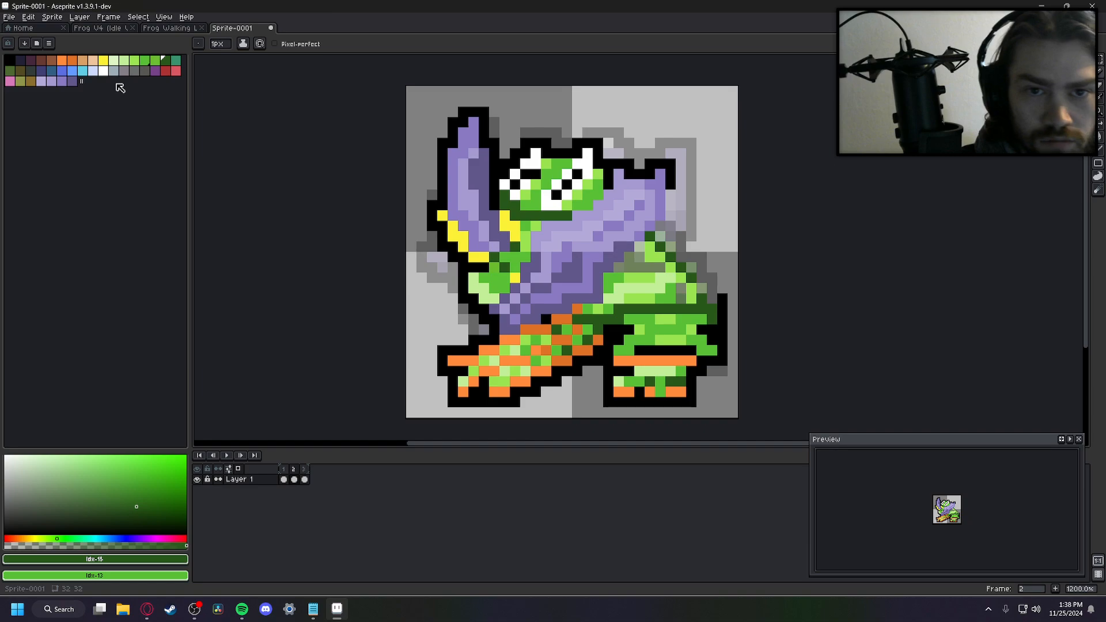
left_click(124, 60)
left_click(583, 269)
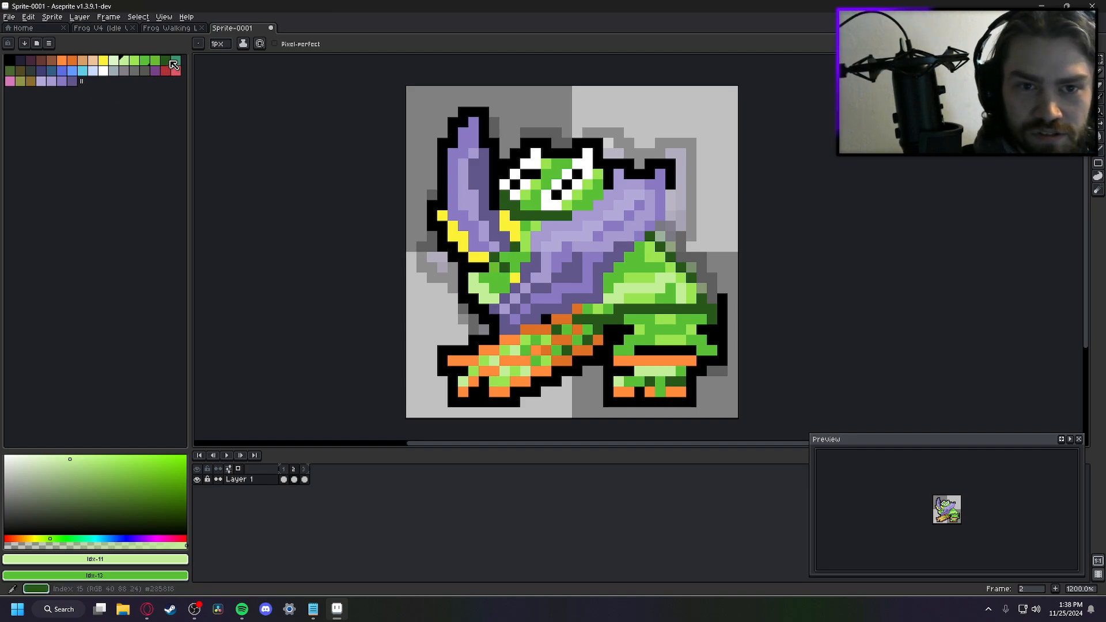
Select the 2 by 2 pixel block at the peak of the back and shift it down one pixel
left_click(1099, 60)
left_click_drag(642, 228, 656, 259)
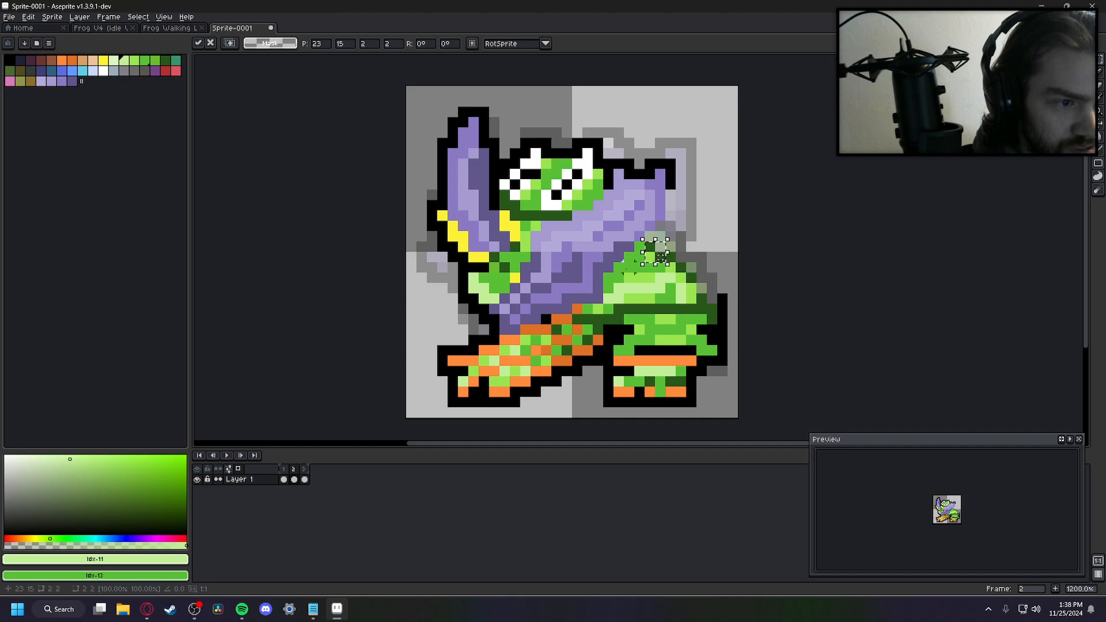
left_click(710, 225)
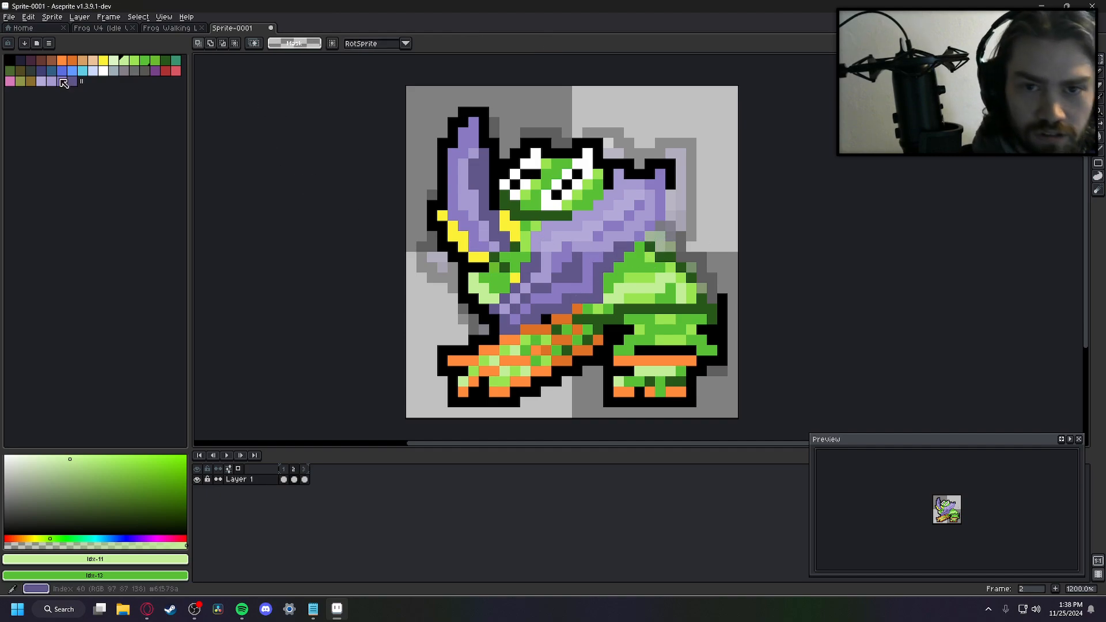
key("b")
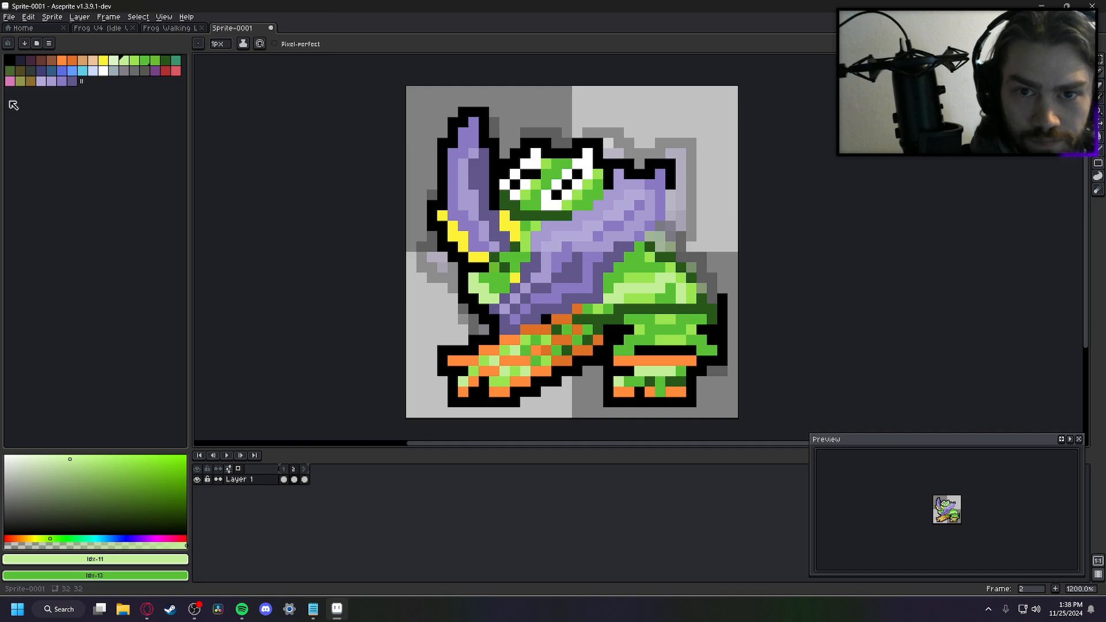
Outline the shield's outer edge and the outer slope of the frog's back in black on the in-between frame
left_click(10, 59)
mouse_move(670, 195)
left_mouse_down()
mouse_move(673, 224)
mouse_move(649, 236)
mouse_move(681, 247)
mouse_move(713, 301)
left_mouse_up()
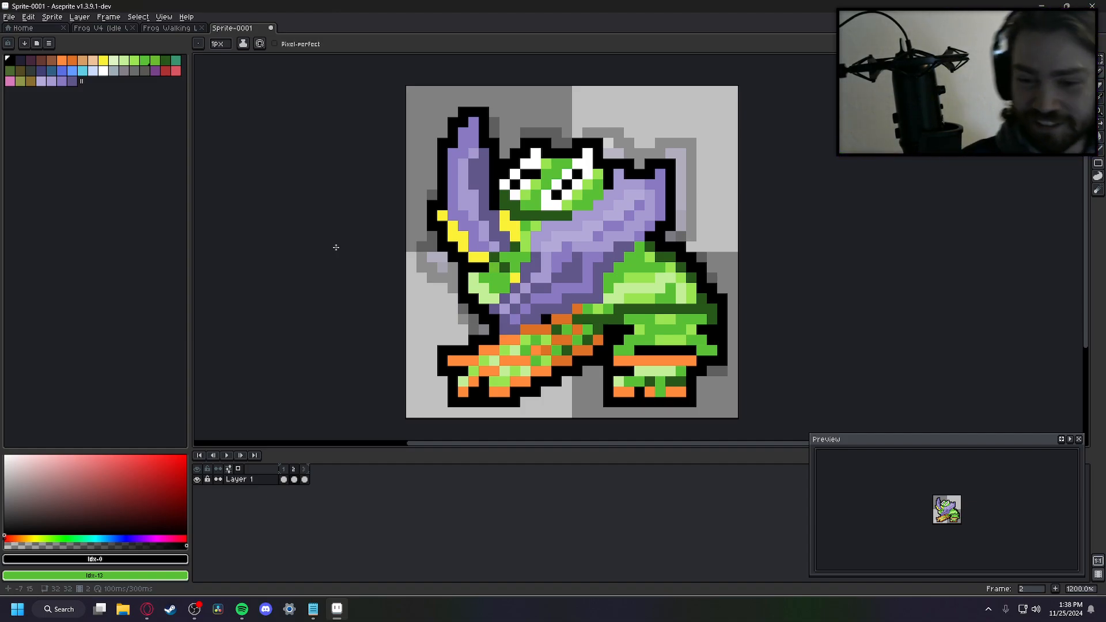
Flip through the frames to check the outlined in-between pose and turn off onion skinning
key("Left")
key("Right")
key("Right")
key("Right")
key("Right")
key("Right")
key("Right")
key("Right")
key("Right")
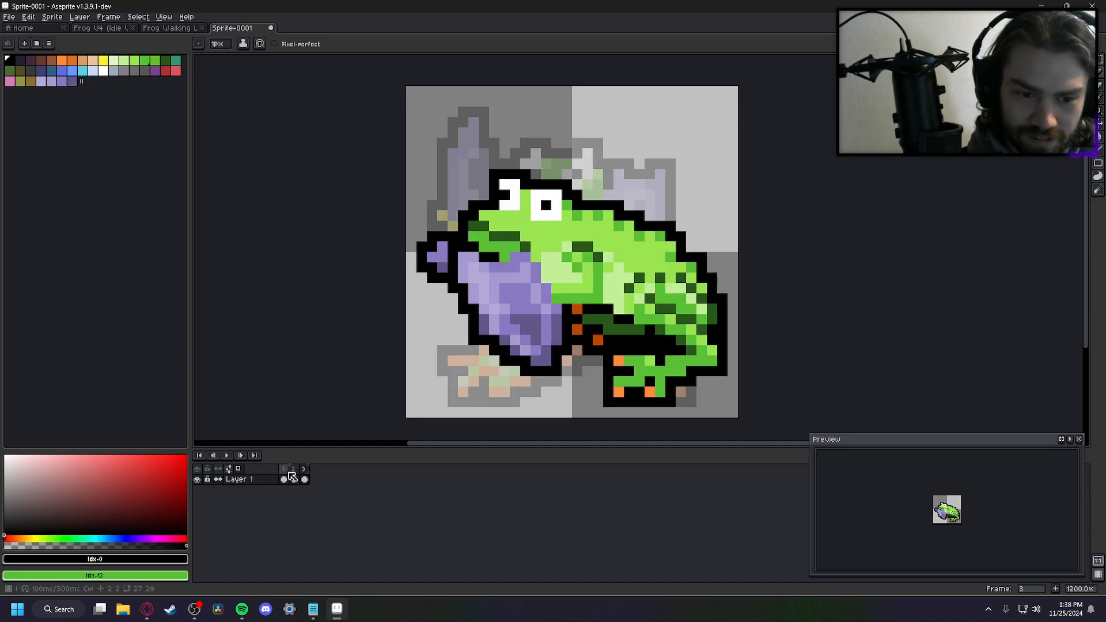
key("F3")
Flip repeatedly through the three frames without onion skinning to examine how the turn reads from front-facing to side pose
key("Left")
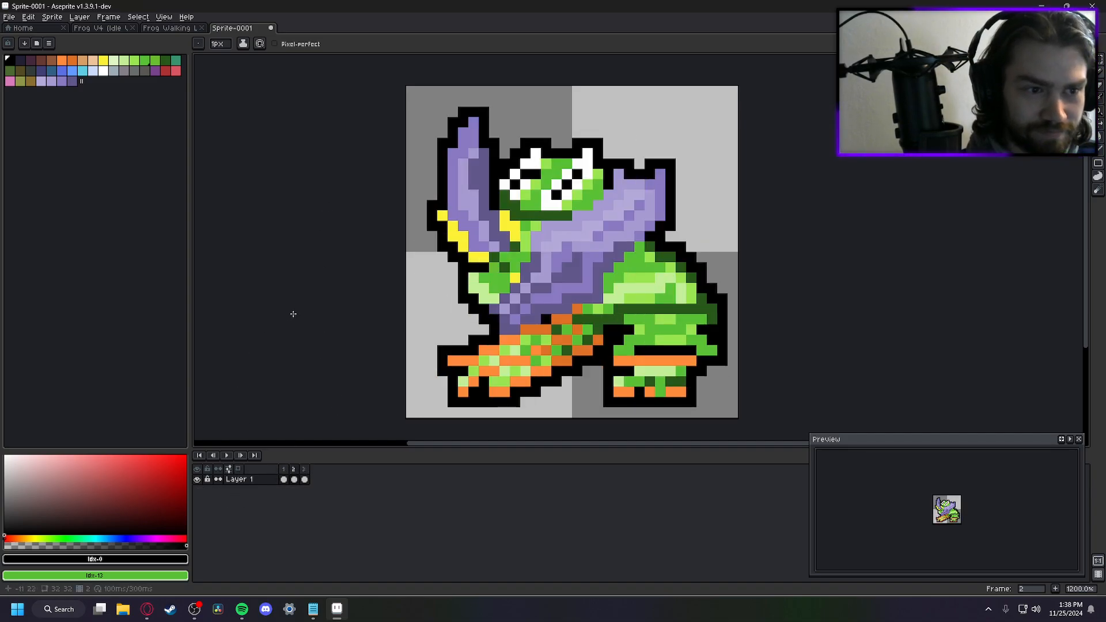
key("Left")
key("Left")
key("Left")
key("Left")
key("Left")
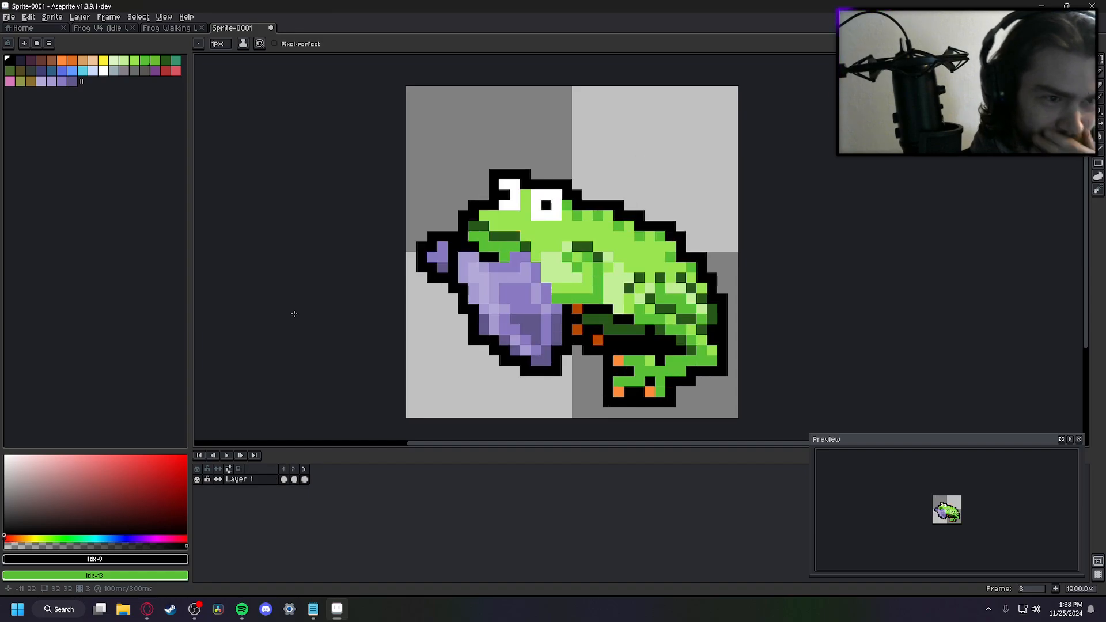
key("Right")
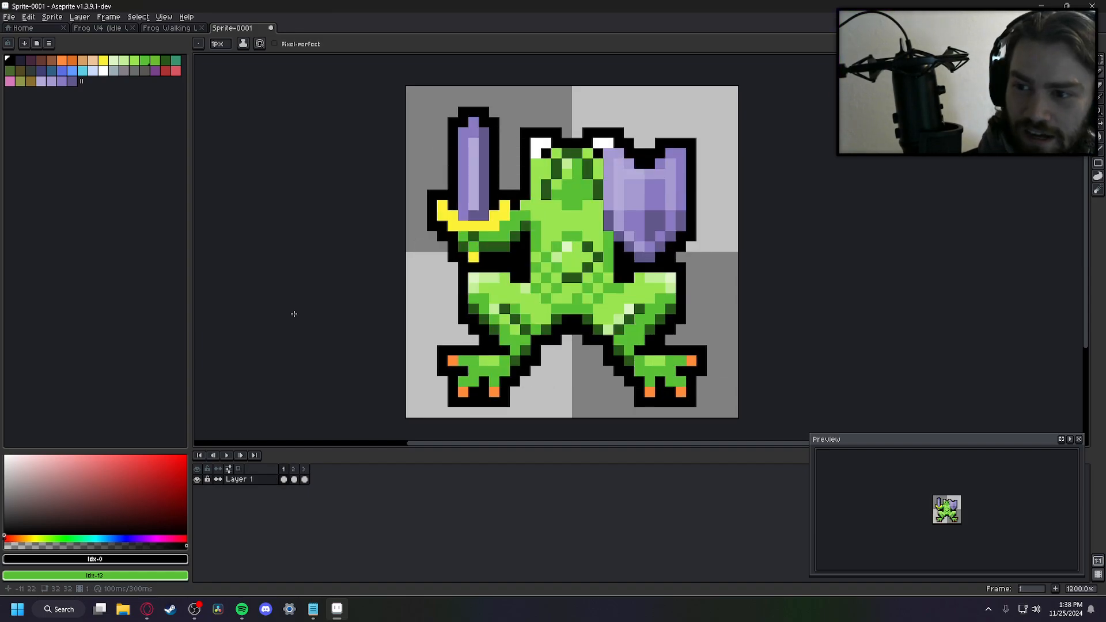
key("Left")
key("Left")
key("Left")
key("Right")
key("Right")
key("Right")
key("Left")
key("Left")
key("Left")
key("Left")
key("Left")
key("Left")
key("Left")
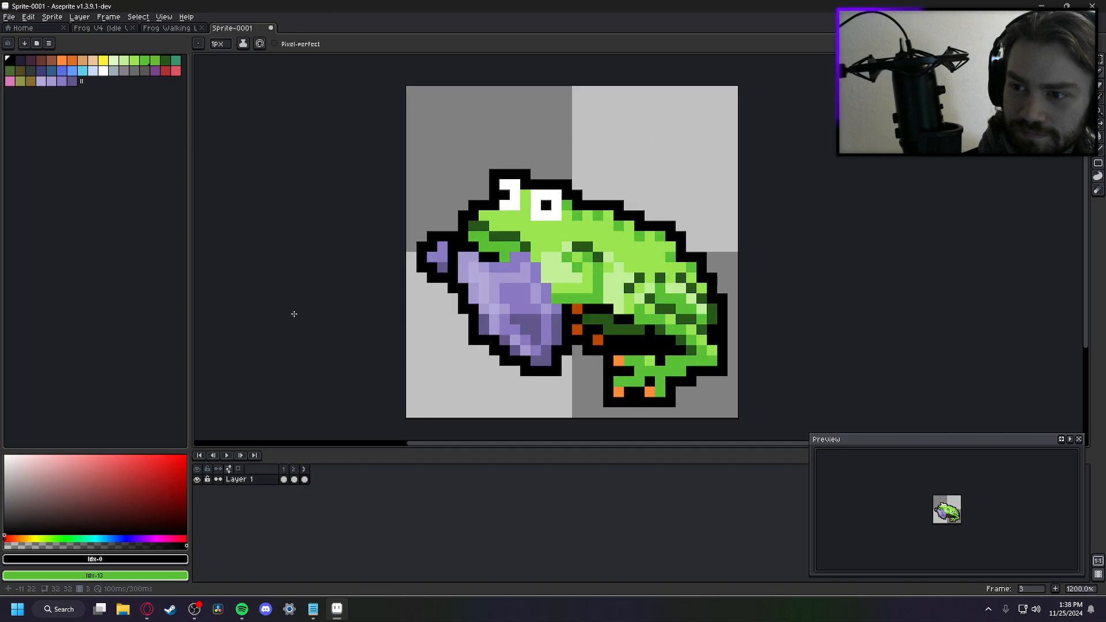
key("Right")
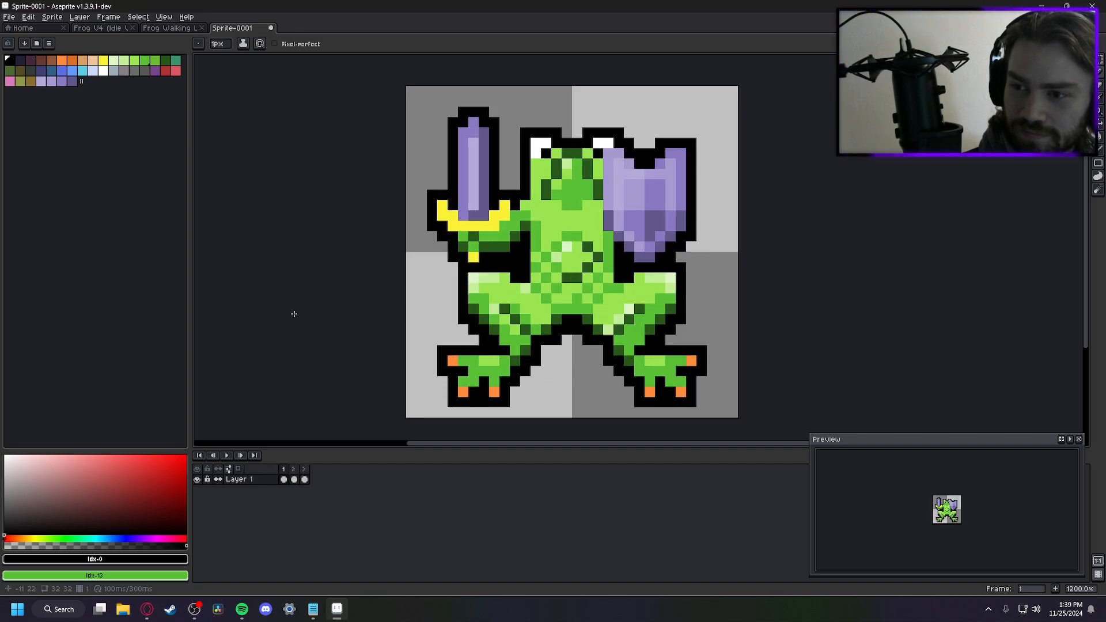
key("Left")
key("Left")
key("Left")
key("Left")
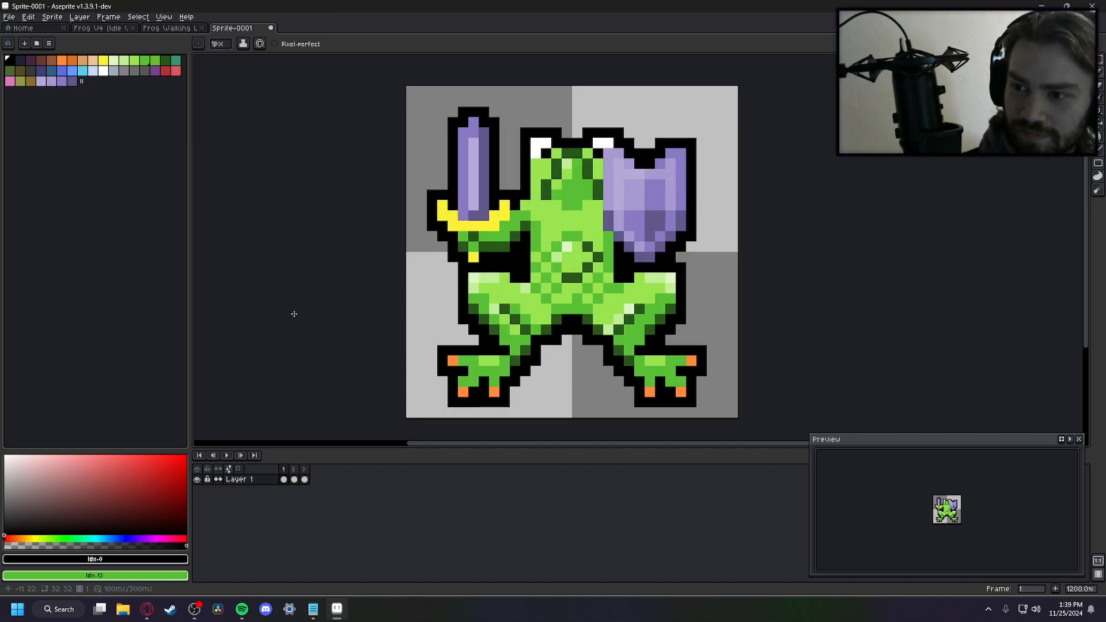
key("Right")
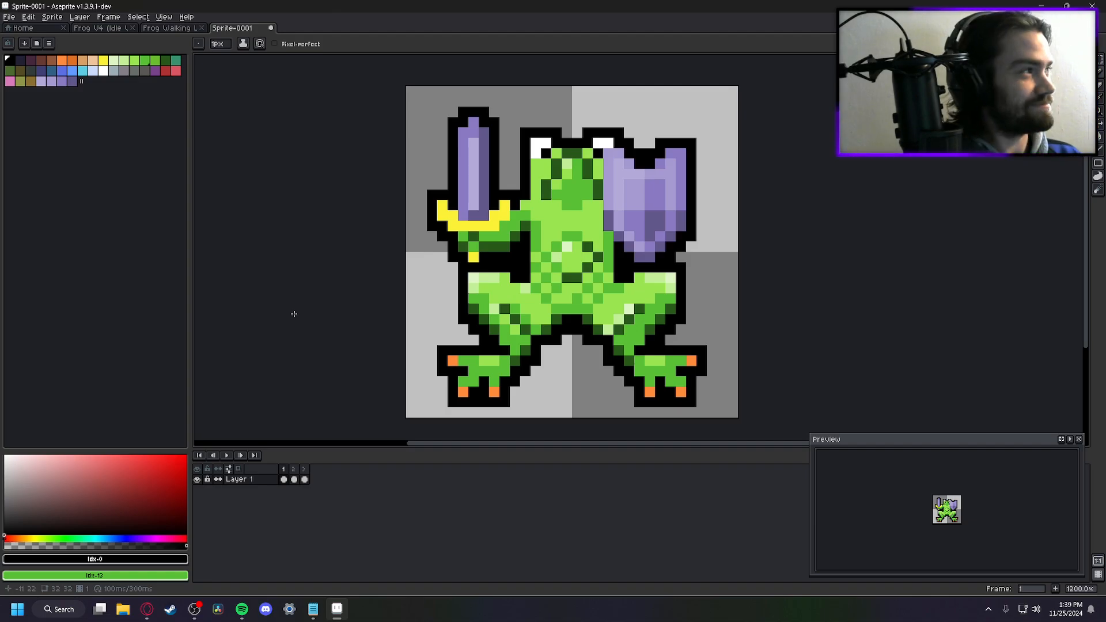
key("Left")
key("Right")
key("Right")
key("Right")
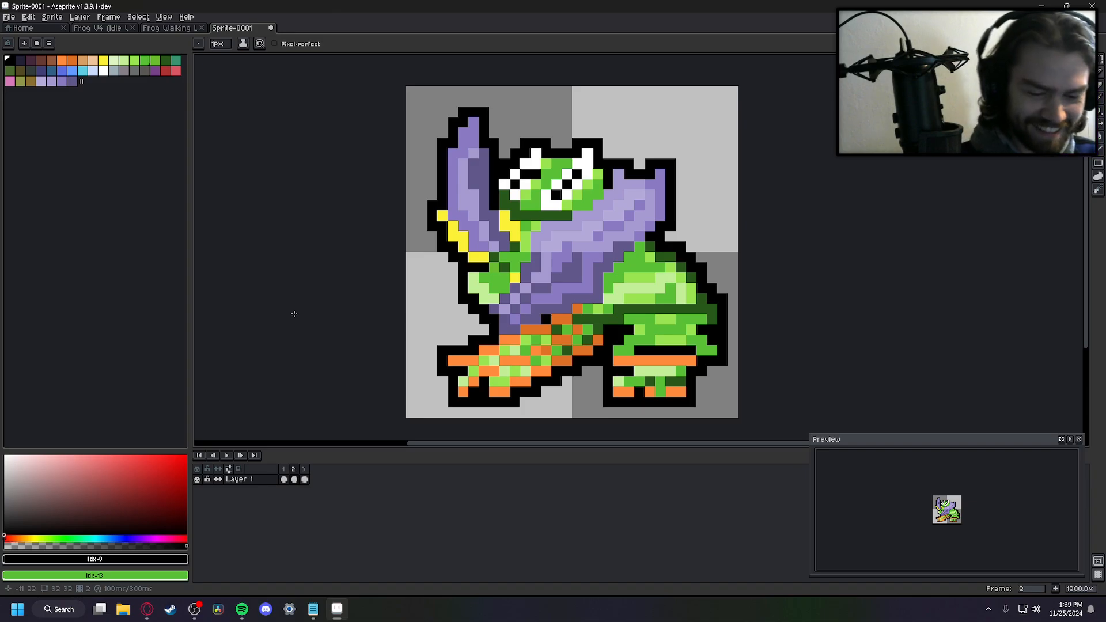
Step through the frames and play back the animation to judge the timing and flow of the turn
key("comma")
key("comma")
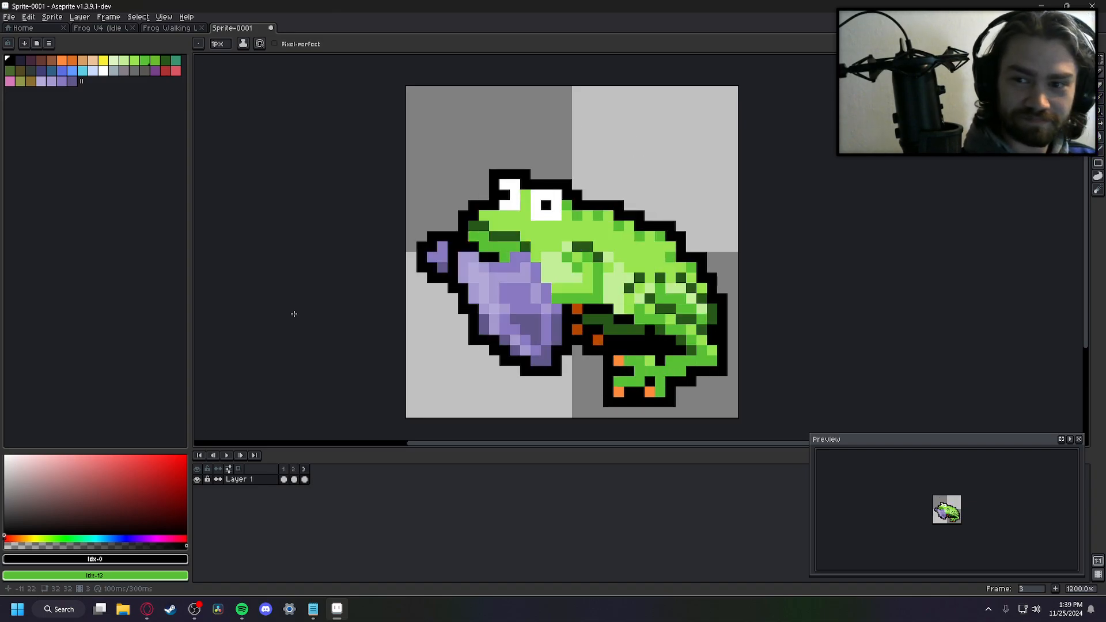
key("comma")
key("comma")
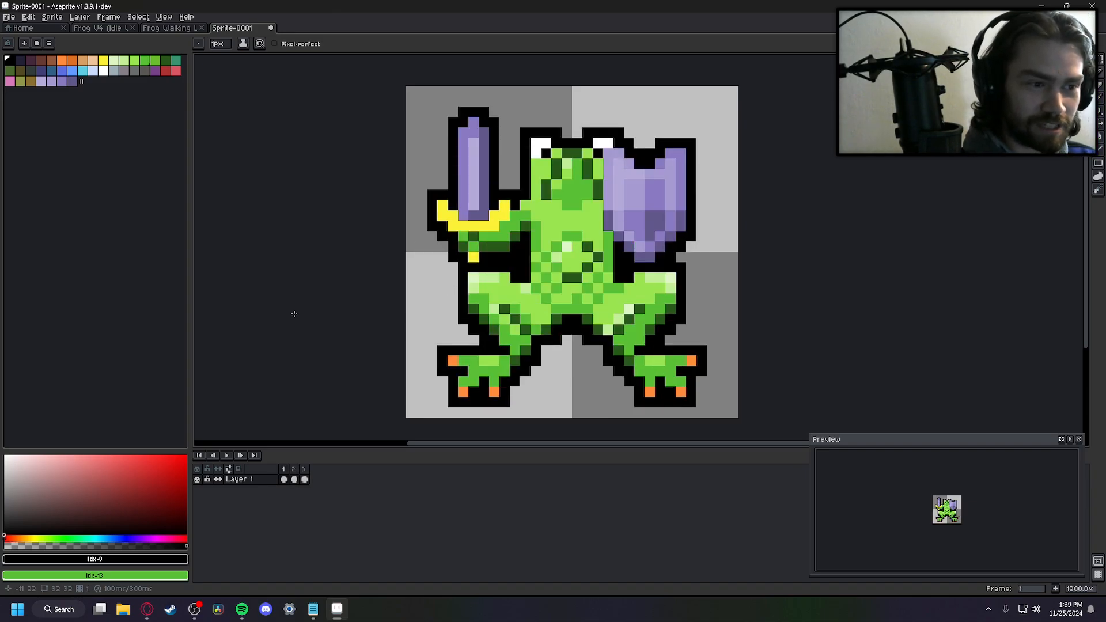
key("period")
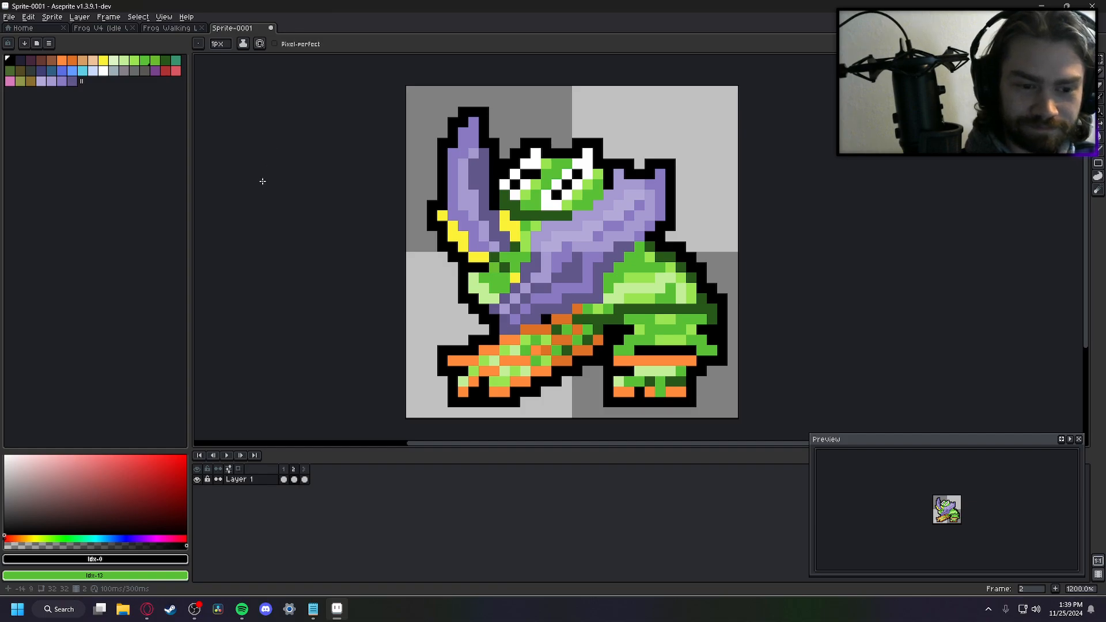
key("comma")
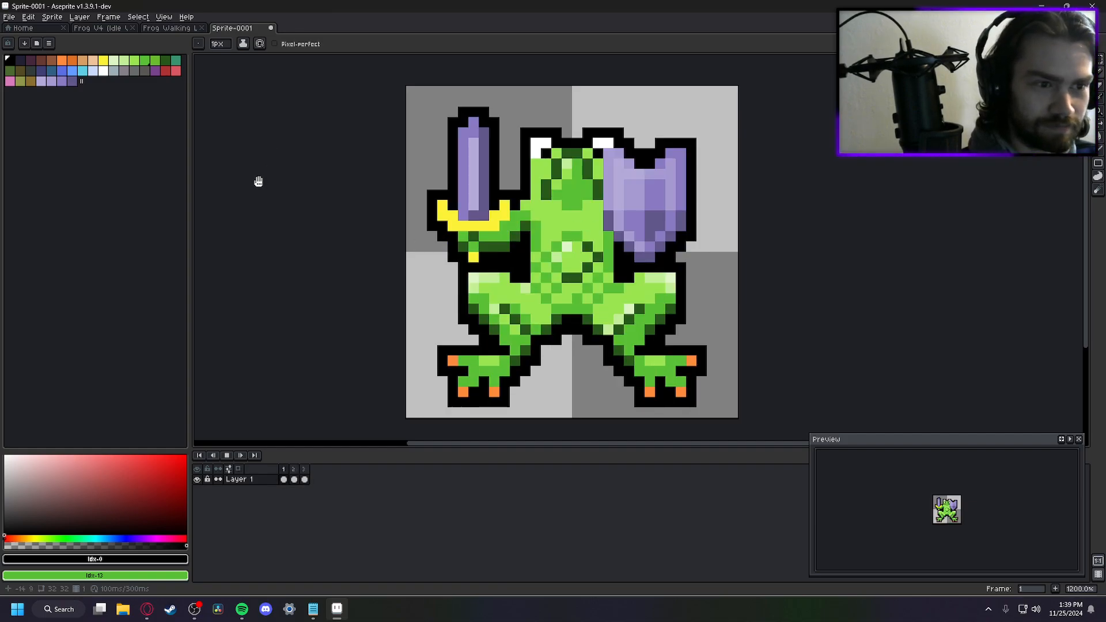
key("Return")
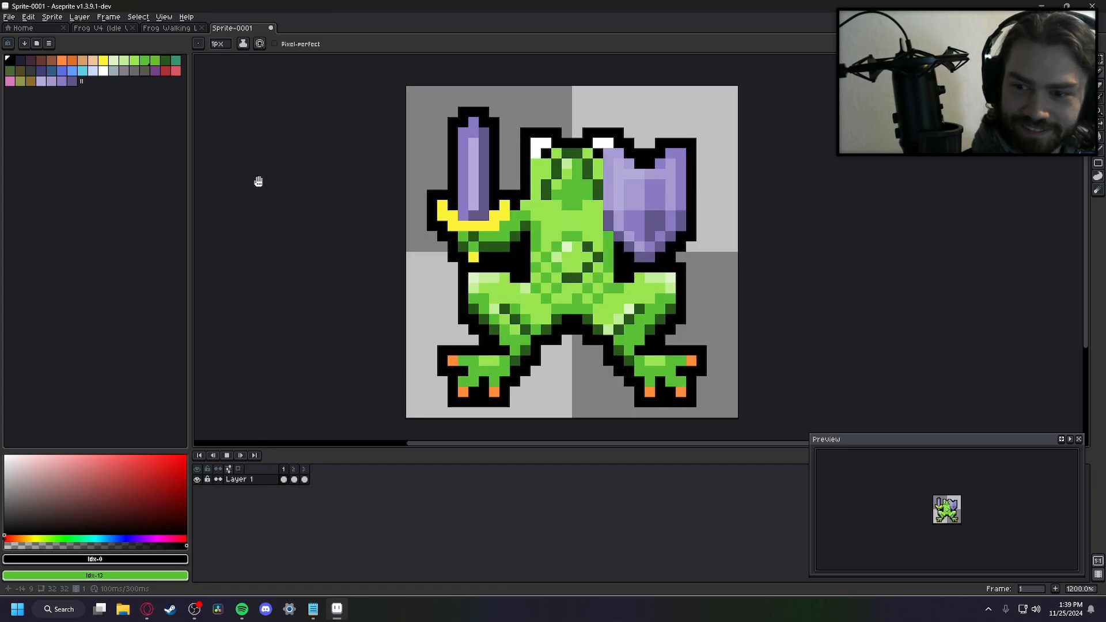
key("Return")
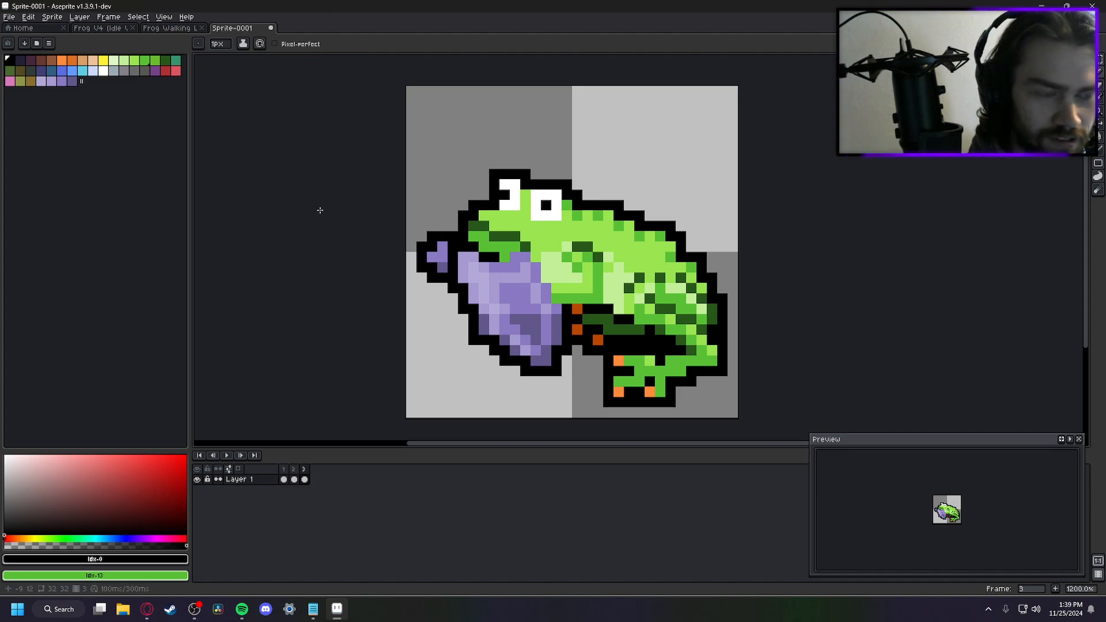
key("Left")
key("Left")
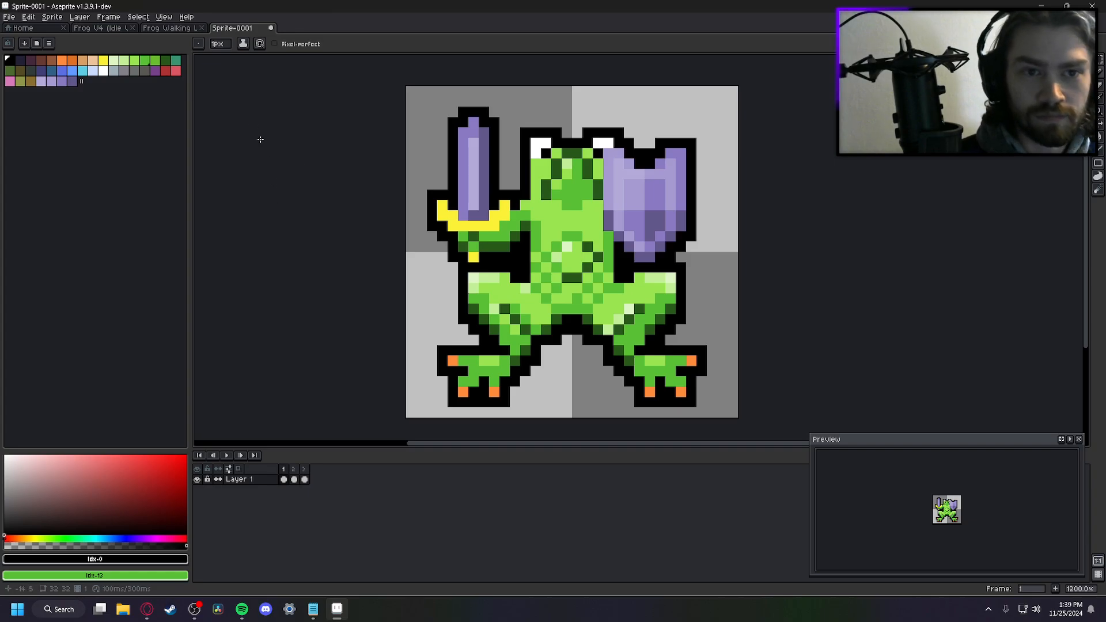
Save the sprite as Frog Turn Left V1.aseprite in the Frog Player Character folder
left_click(9, 16)
left_click(49, 70)
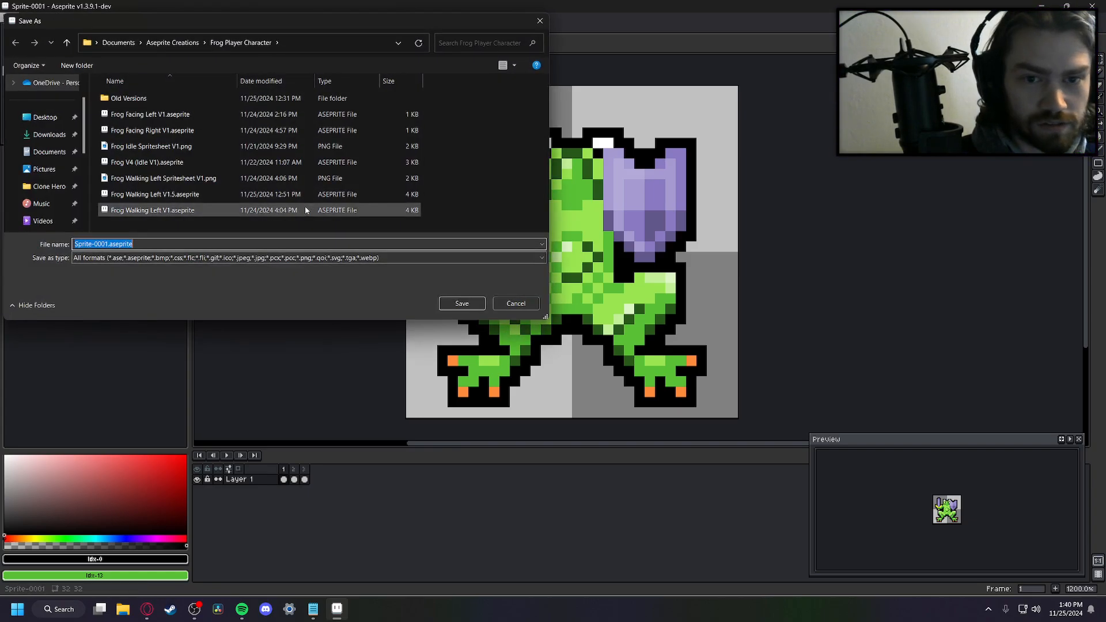
left_click(107, 244)
double_click(107, 244)
type("Frog Tur")
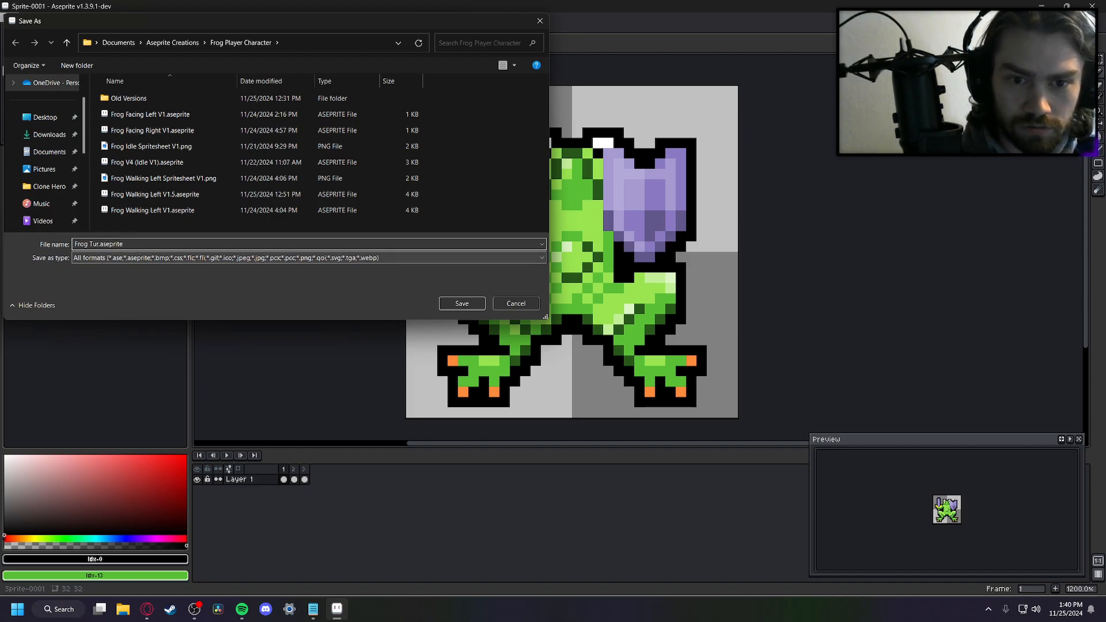
type("n Left V1")
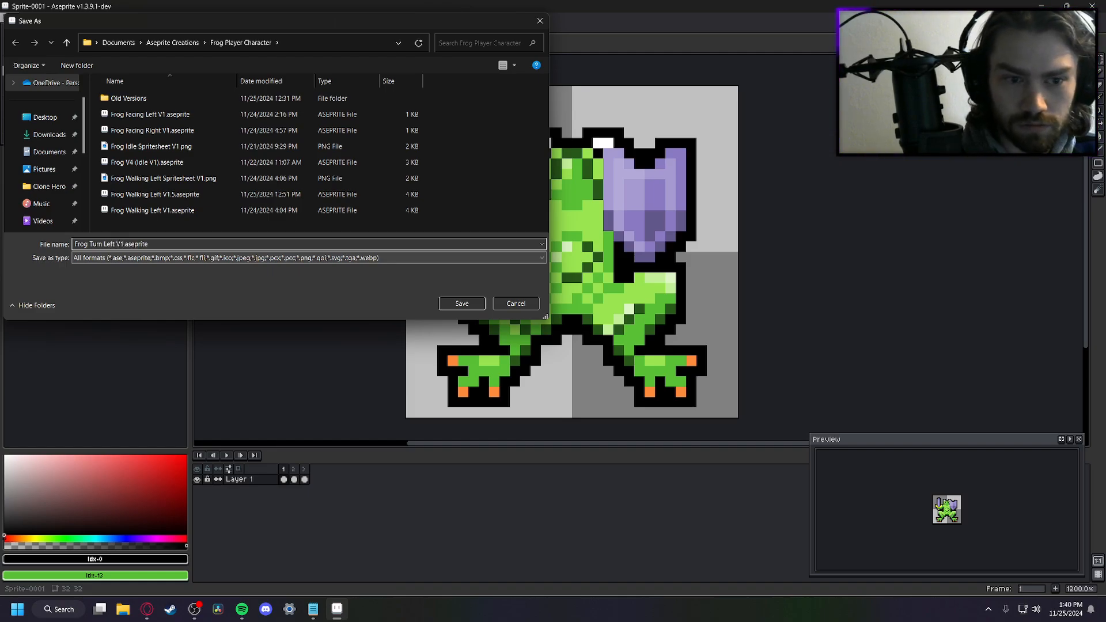
key("Return")
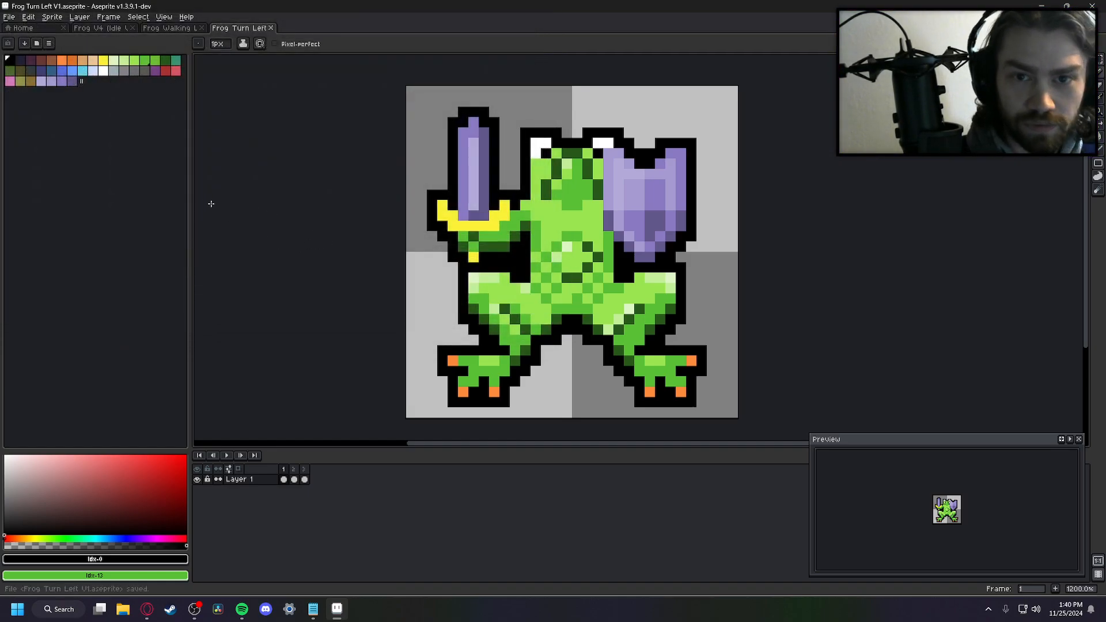
Export the frames as a sprite sheet with the output file Frog Turn Left Sheet V1.png in the Frog Player Character folder
left_click(10, 17)
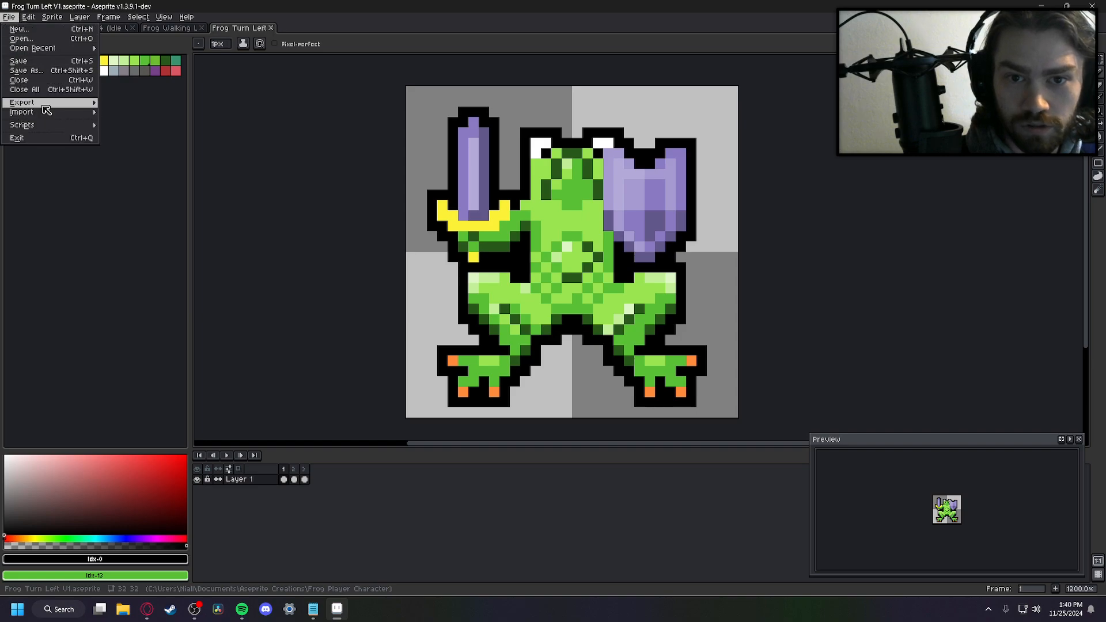
mouse_move(43, 103)
left_click(141, 112)
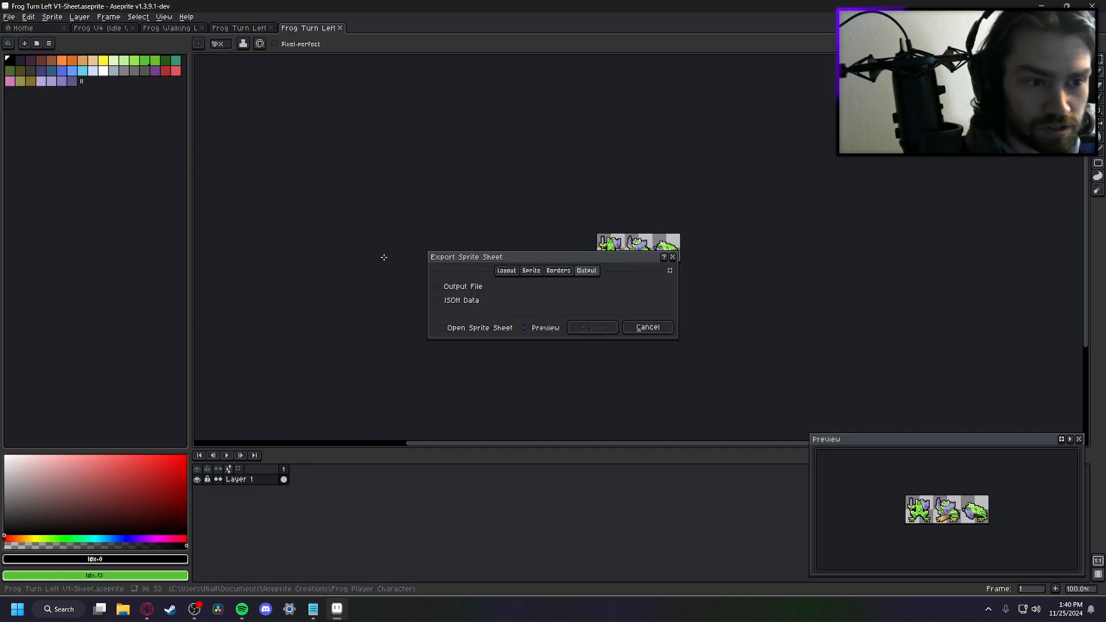
left_click(586, 270)
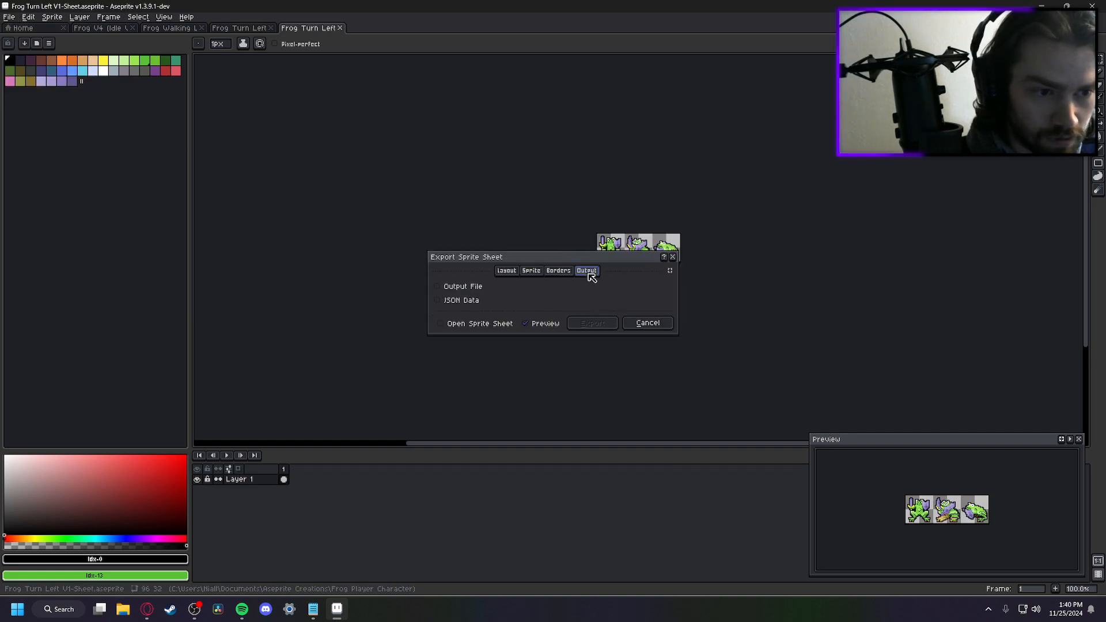
left_click(458, 287)
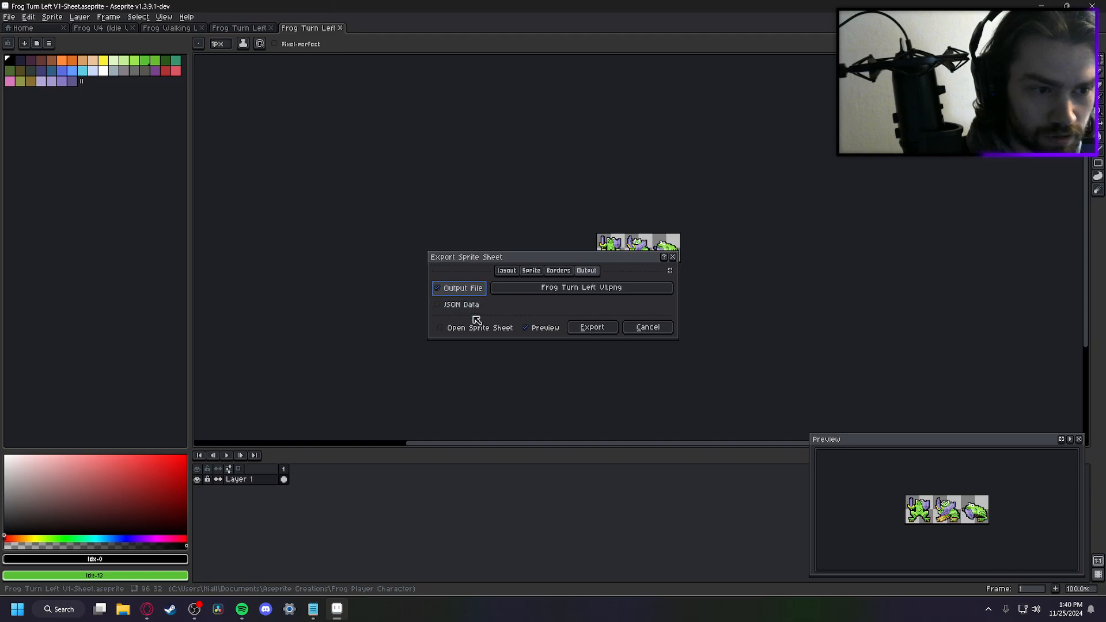
left_click(611, 288)
left_click(124, 244)
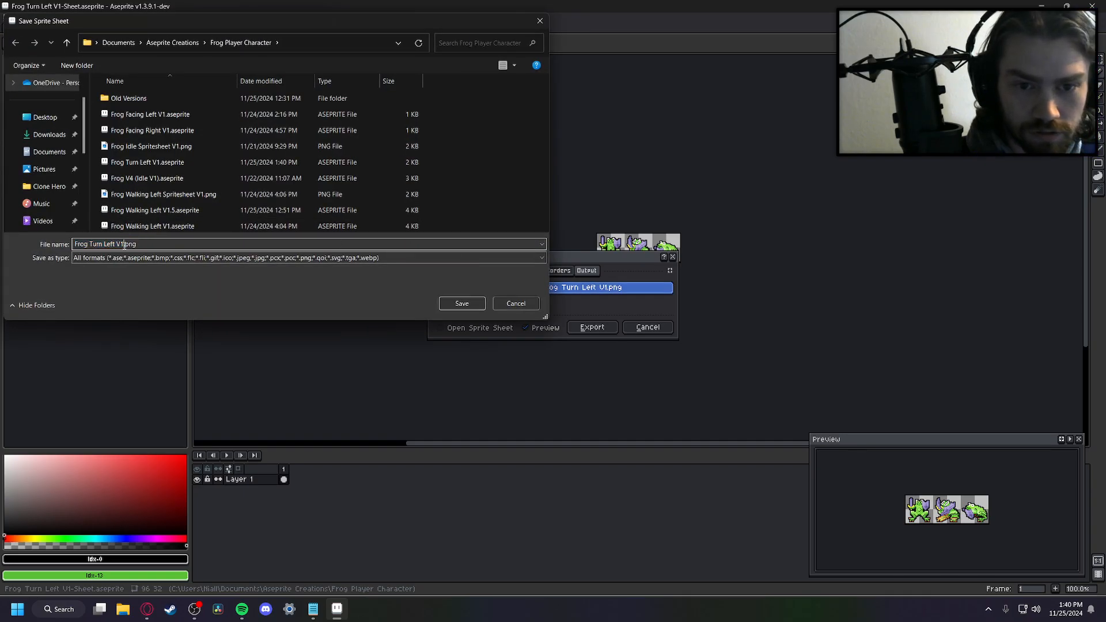
type("S")
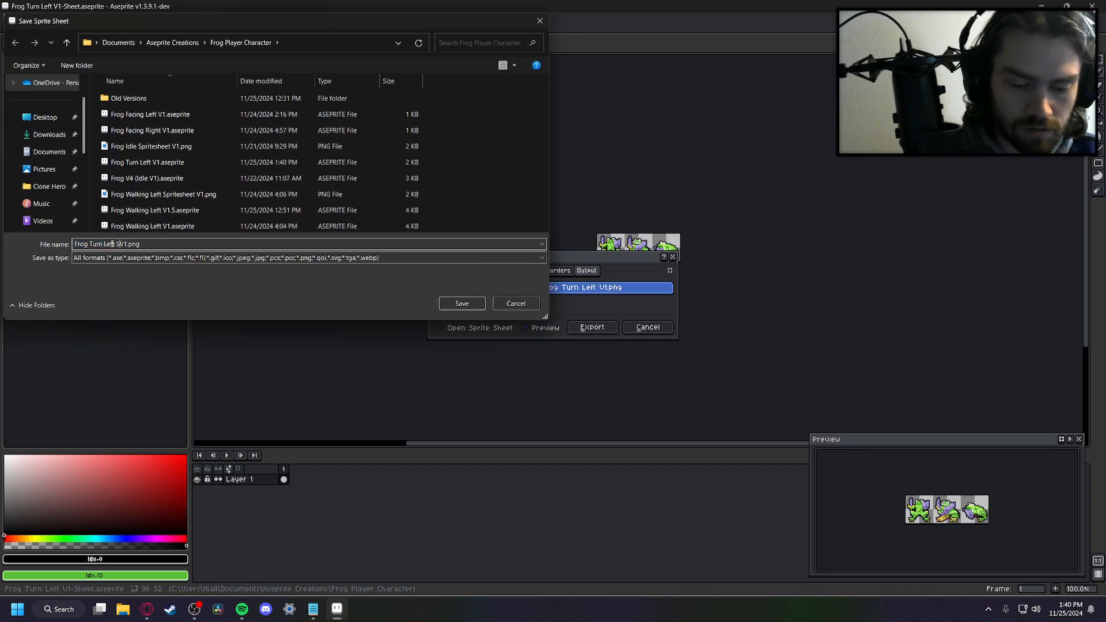
type("heet")
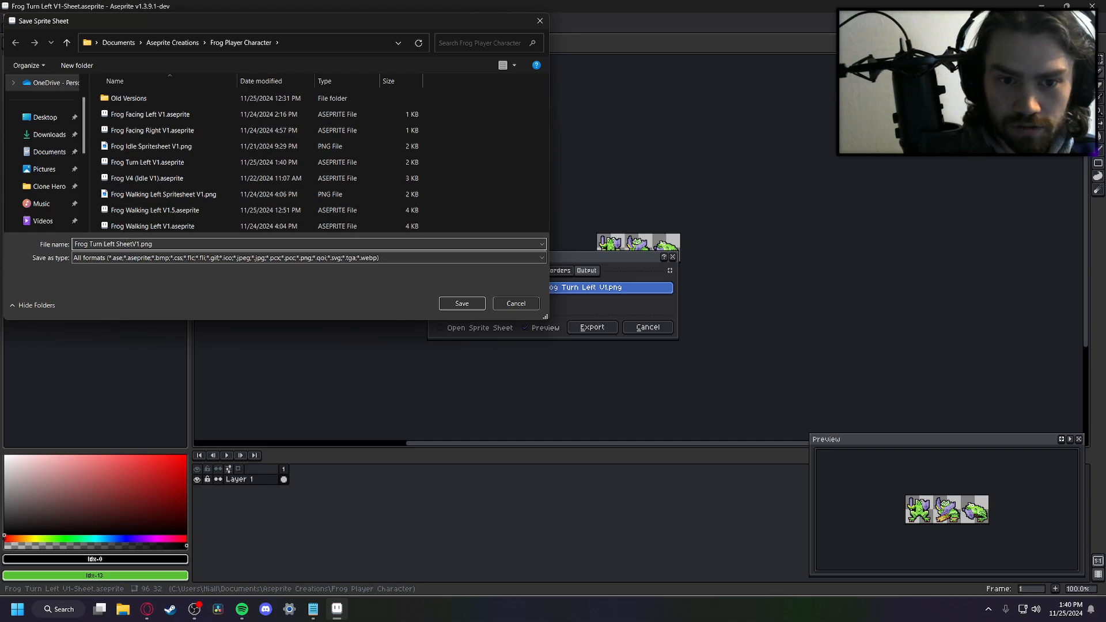
key("Return")
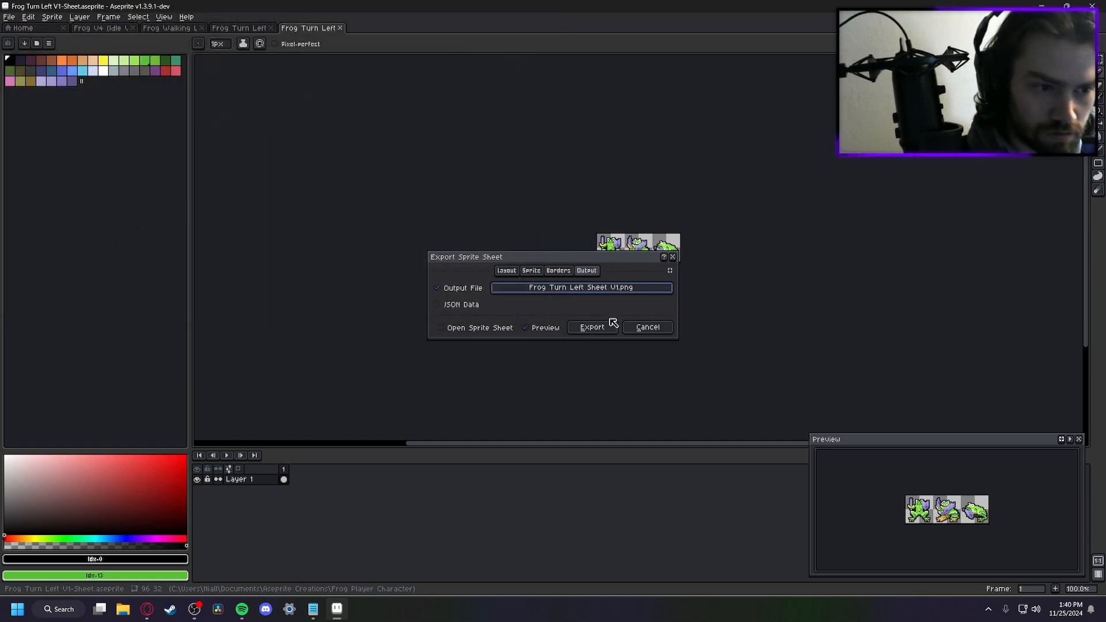
left_click(602, 326)
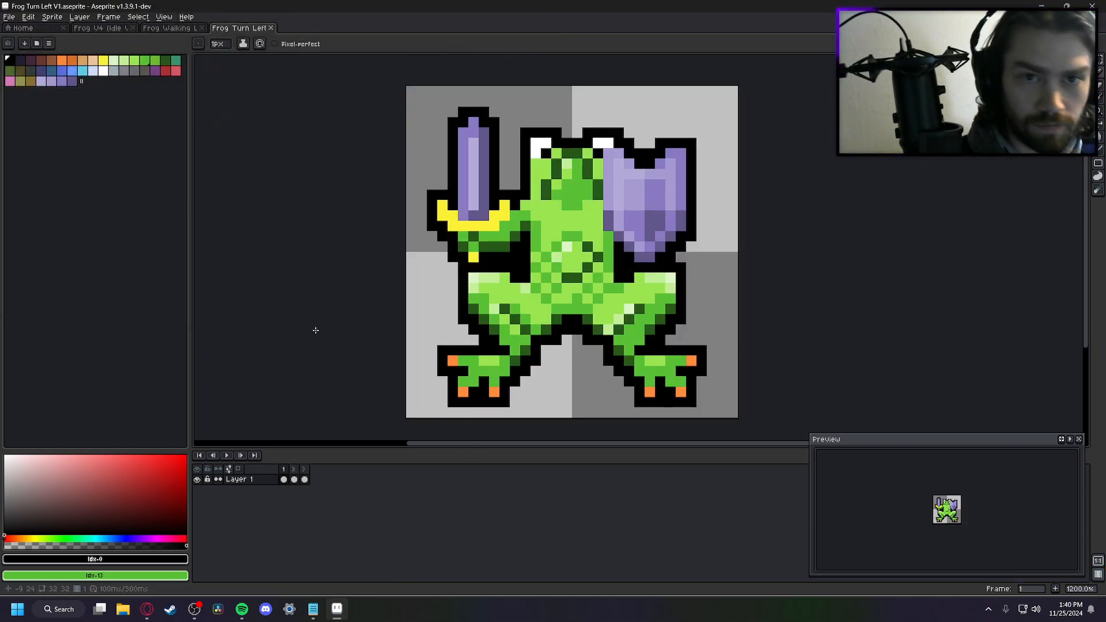
Play back the saved turn animation and flip through its frames to review it once more
key("Left")
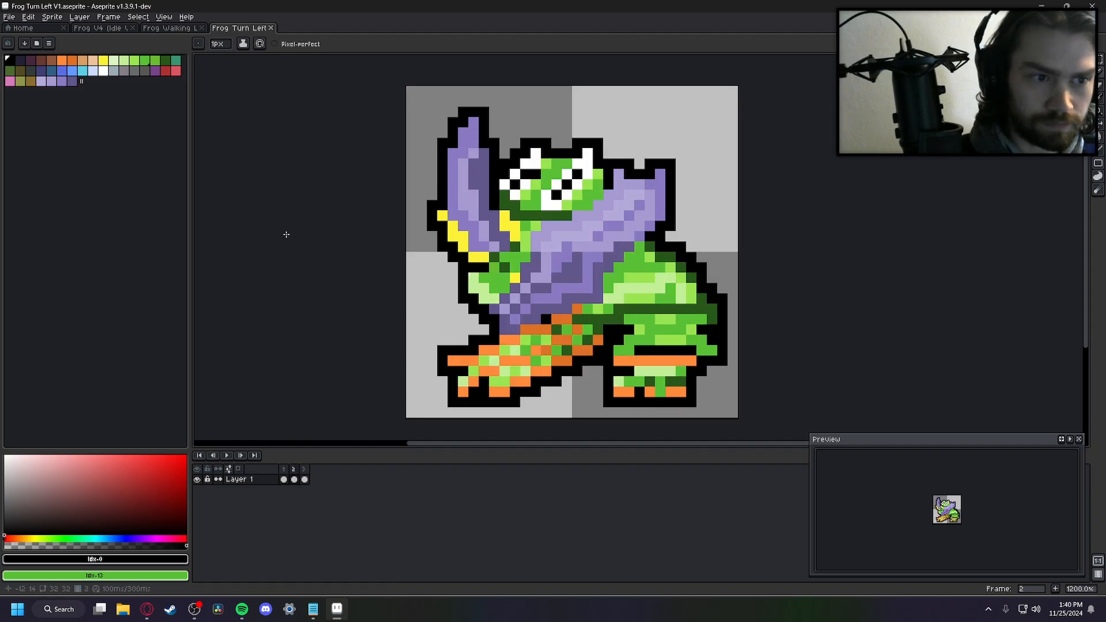
key("Return")
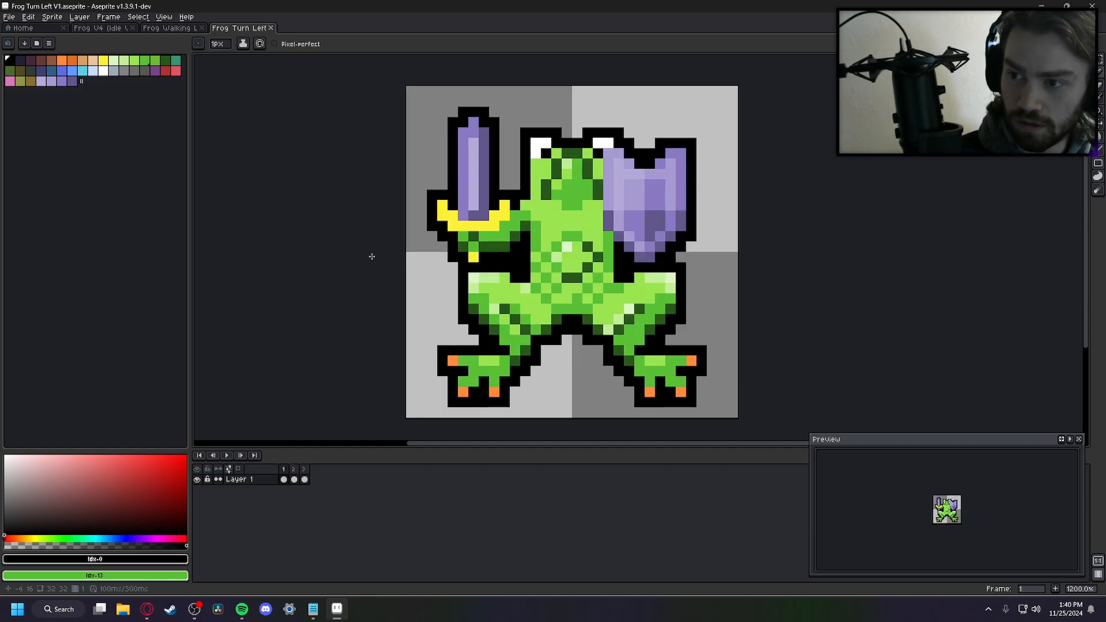
key("Left")
key("Left")
key("Left")
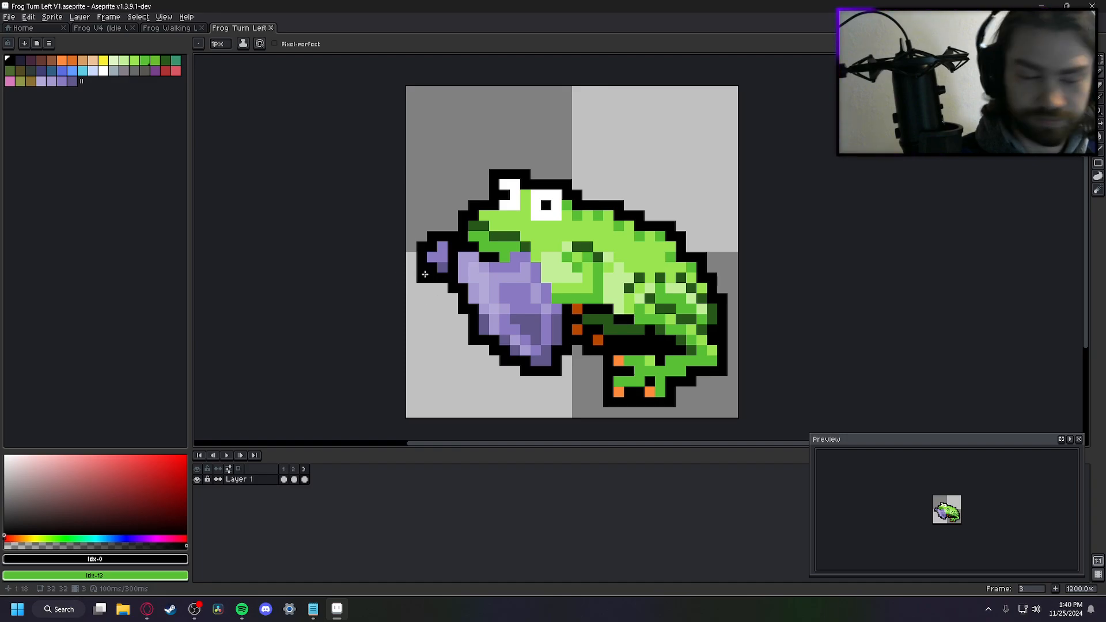
Switch to Godot, open the Frog project from the project manager and bring up its game scene
left_click(337, 609)
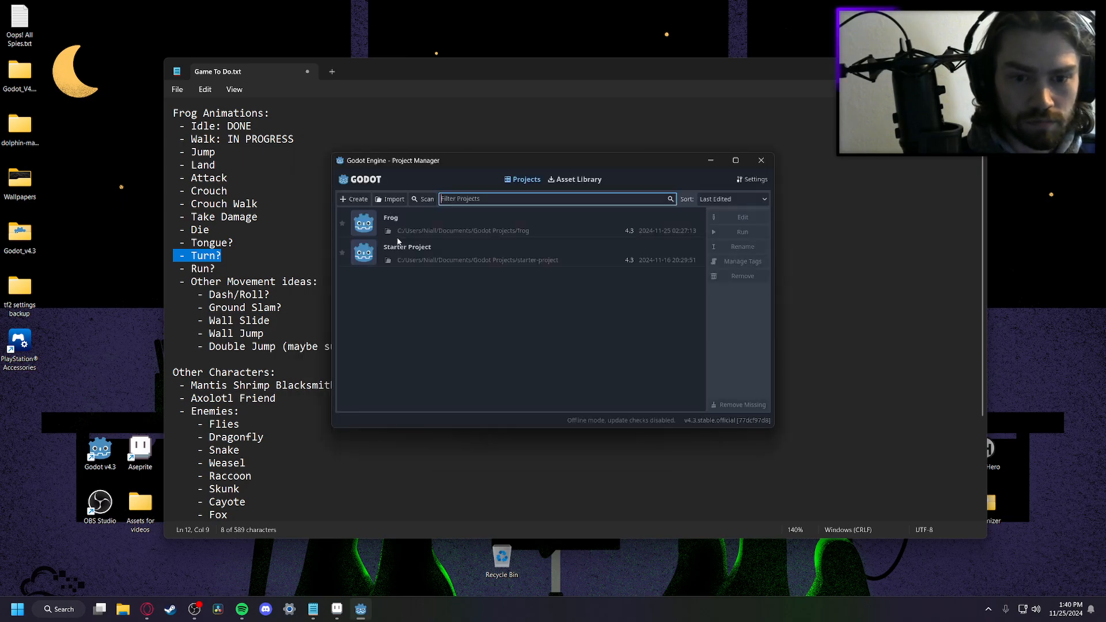
left_click(403, 224)
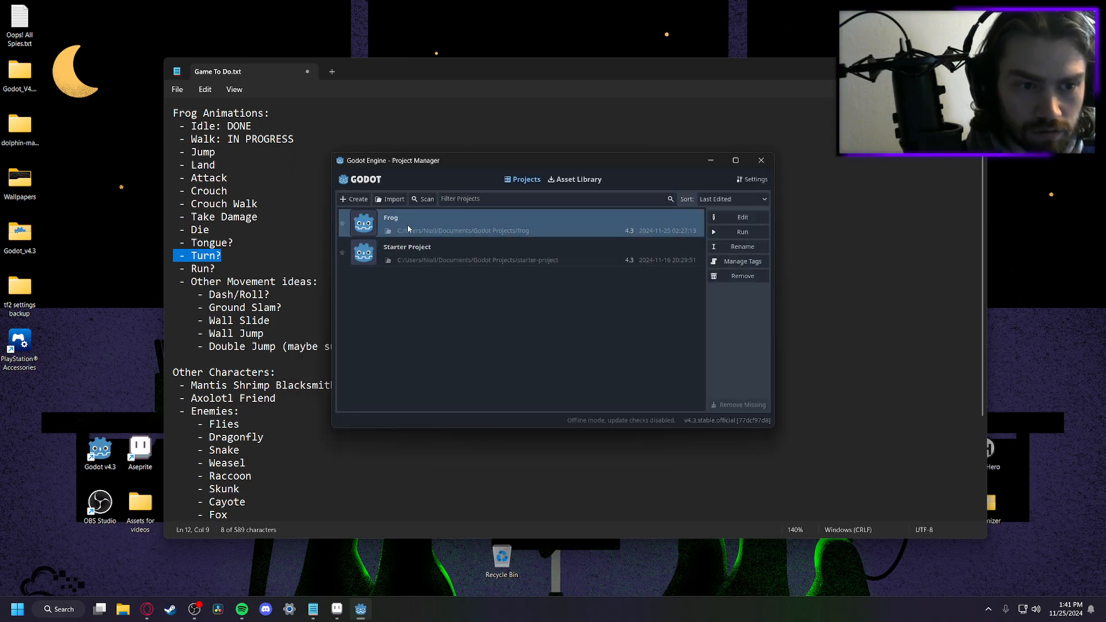
double_click(406, 225)
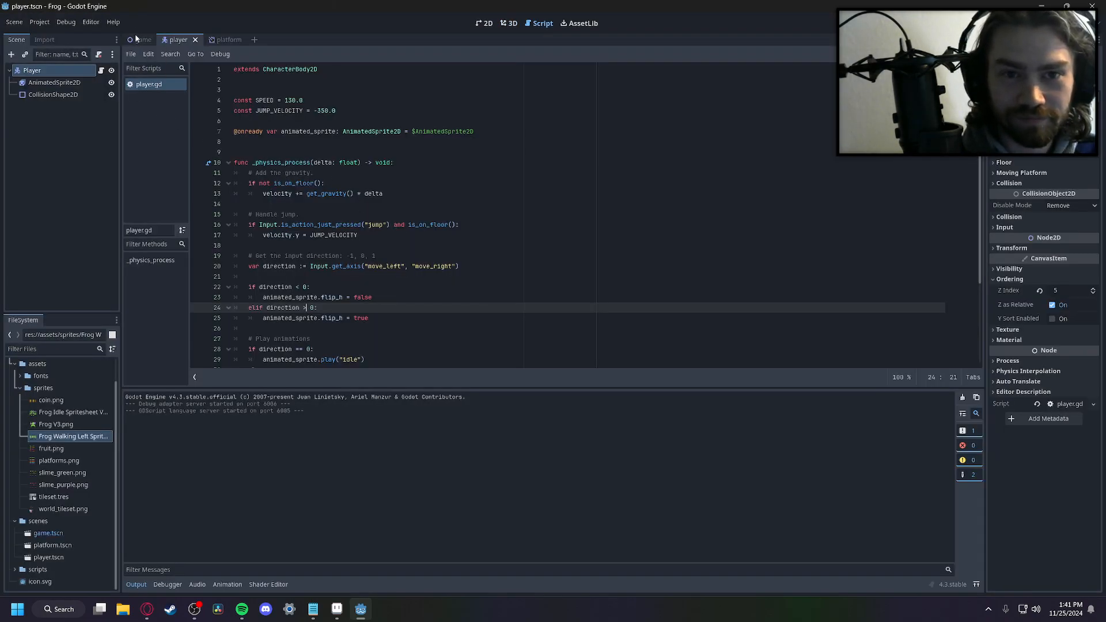
left_click(142, 40)
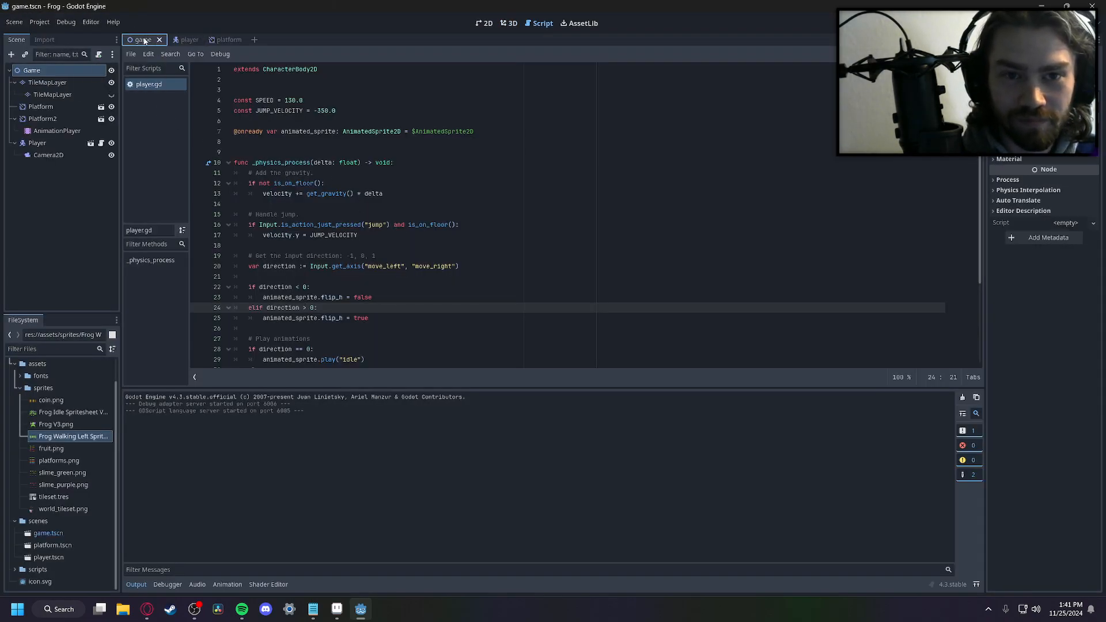
Import Frog Turn Left Sheet V1.png from Documents > Aseprite Creations > Frog Player Character into the project's sprites folder
left_click(122, 609)
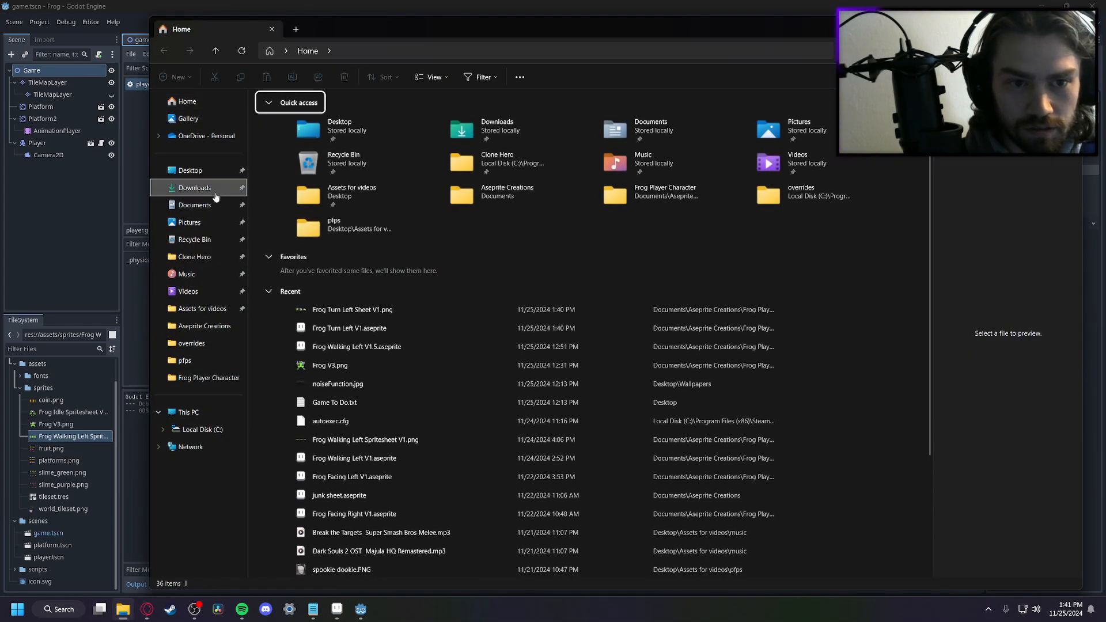
left_click(199, 188)
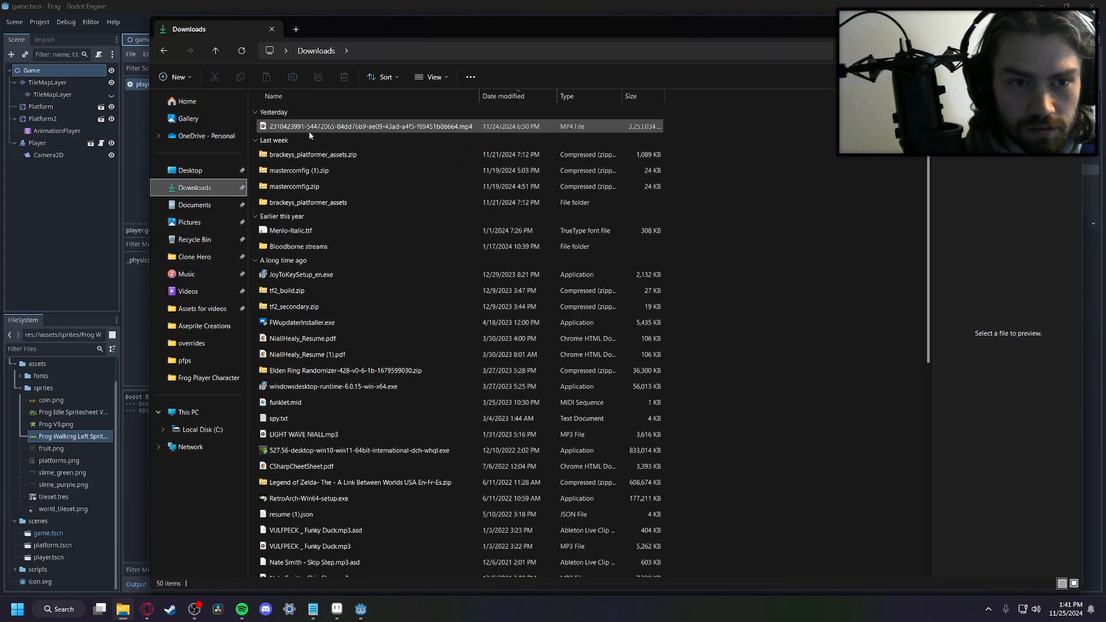
left_click(199, 205)
double_click(288, 161)
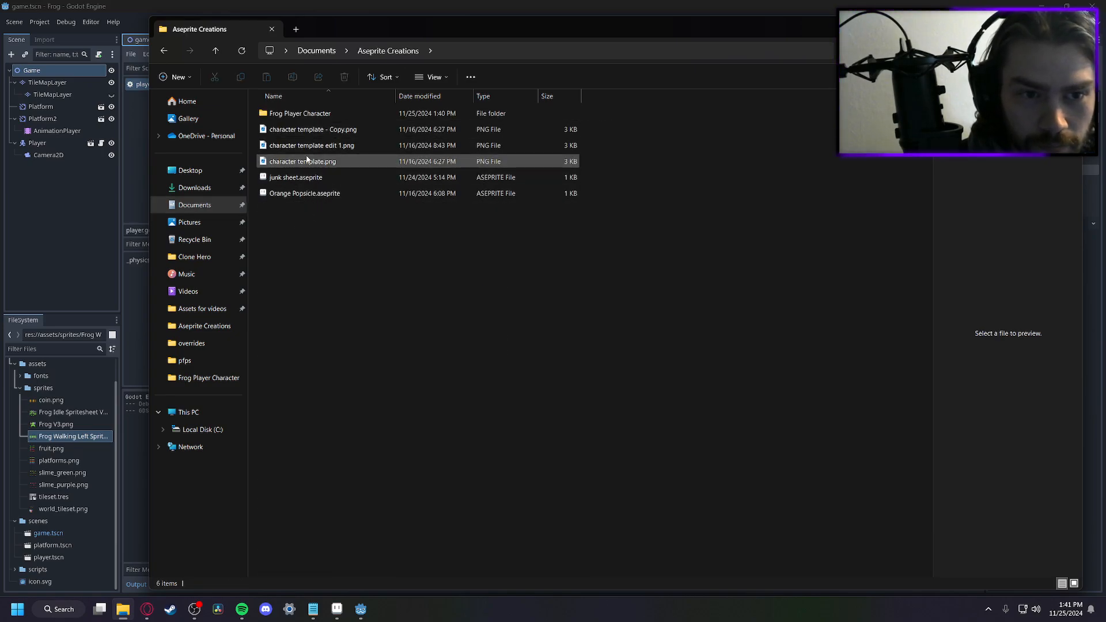
double_click(300, 113)
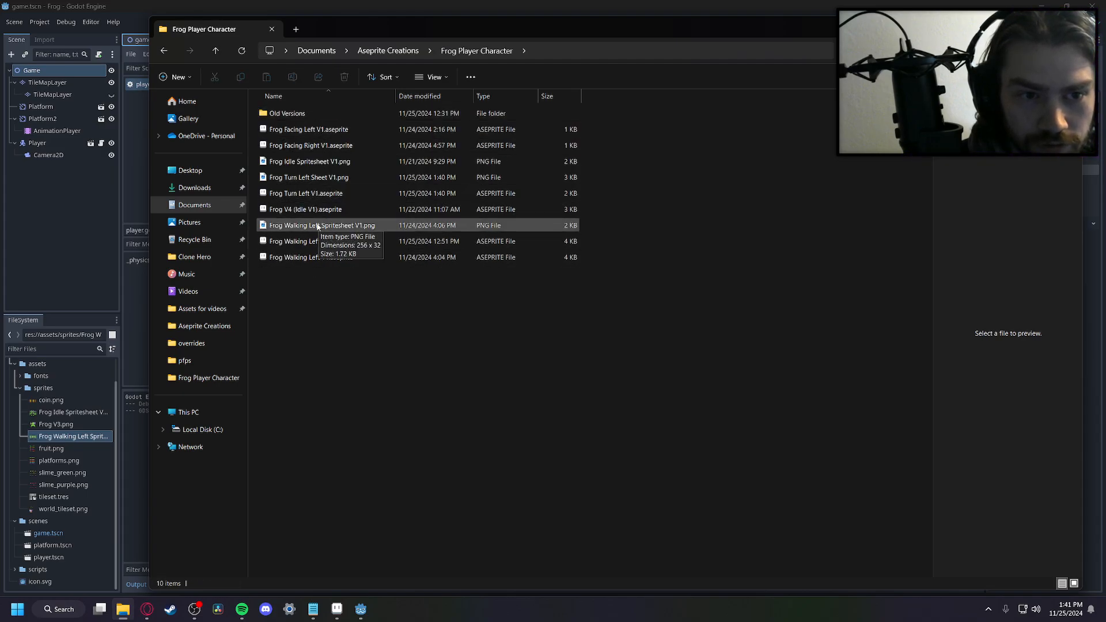
left_click(309, 179)
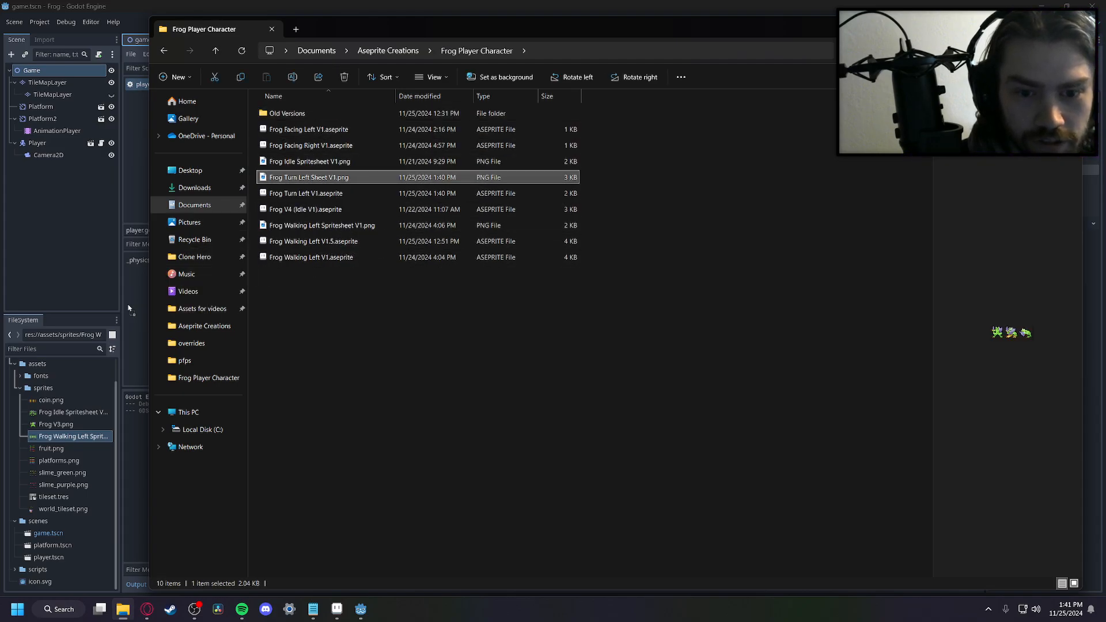
left_click_drag(309, 180, 61, 414)
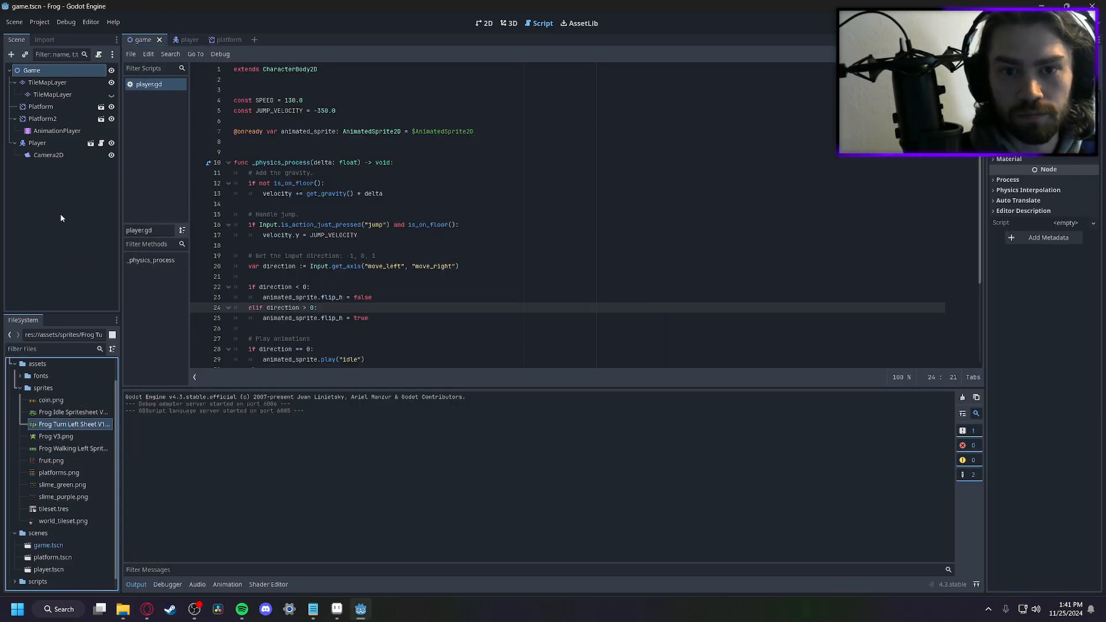
Add a new animation named turn to the AnimatedSprite2D node of the player scene
left_click(60, 144)
left_click(186, 39)
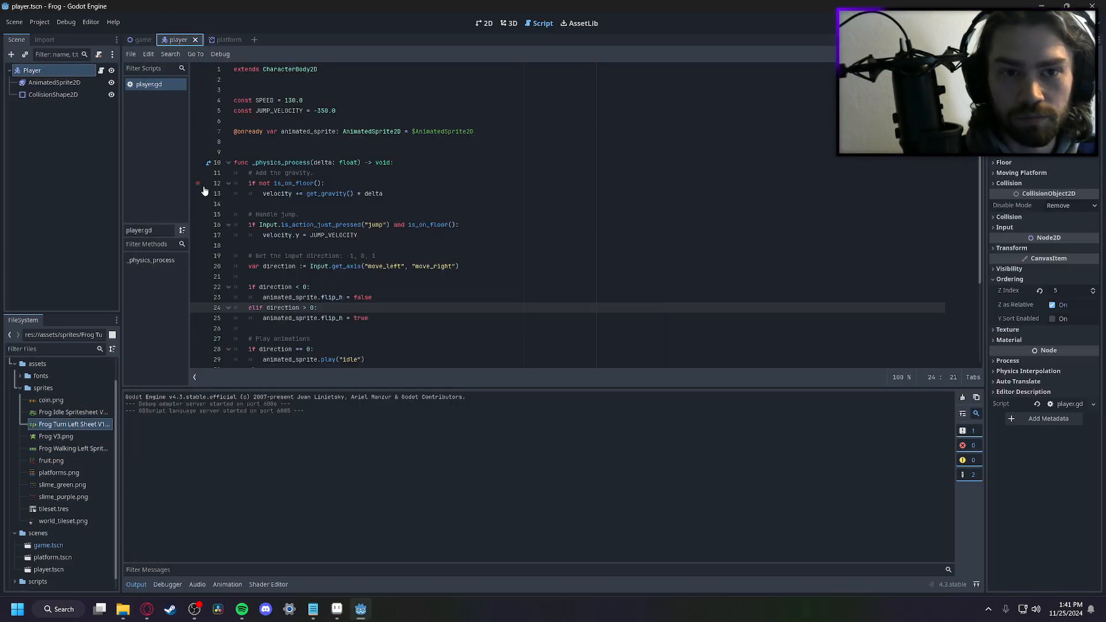
left_click(487, 23)
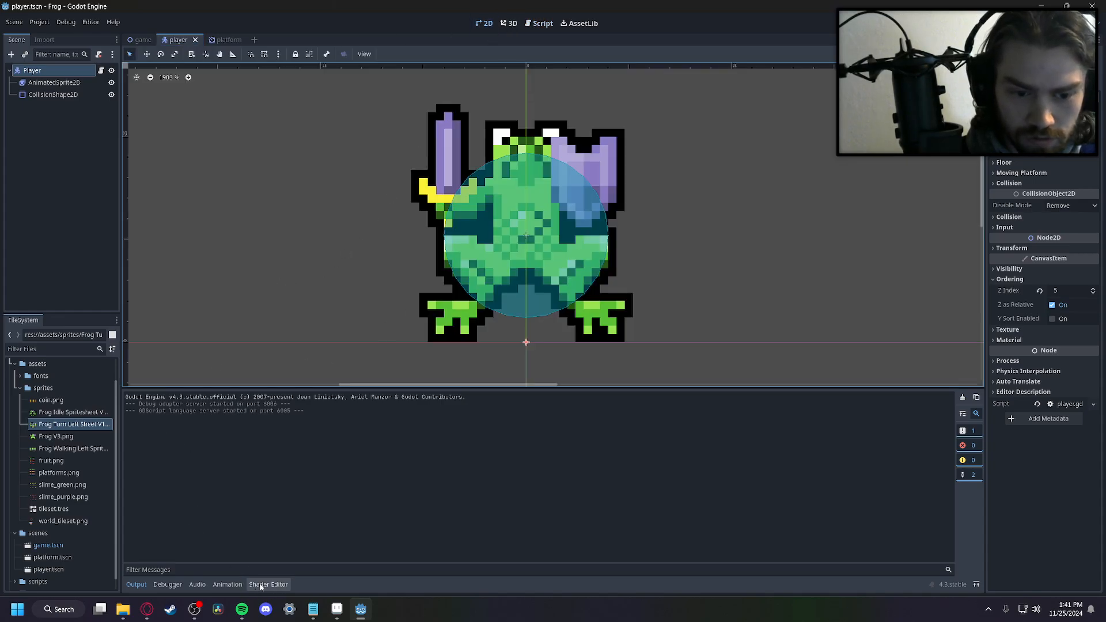
left_click(54, 82)
left_click(152, 424)
left_click(130, 410)
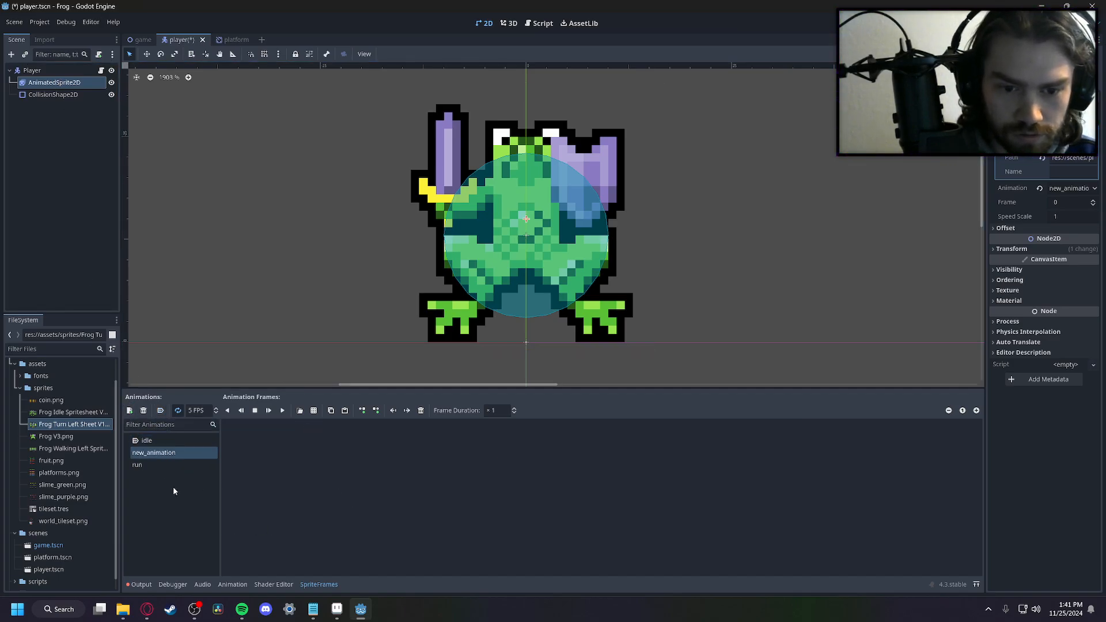
double_click(151, 454)
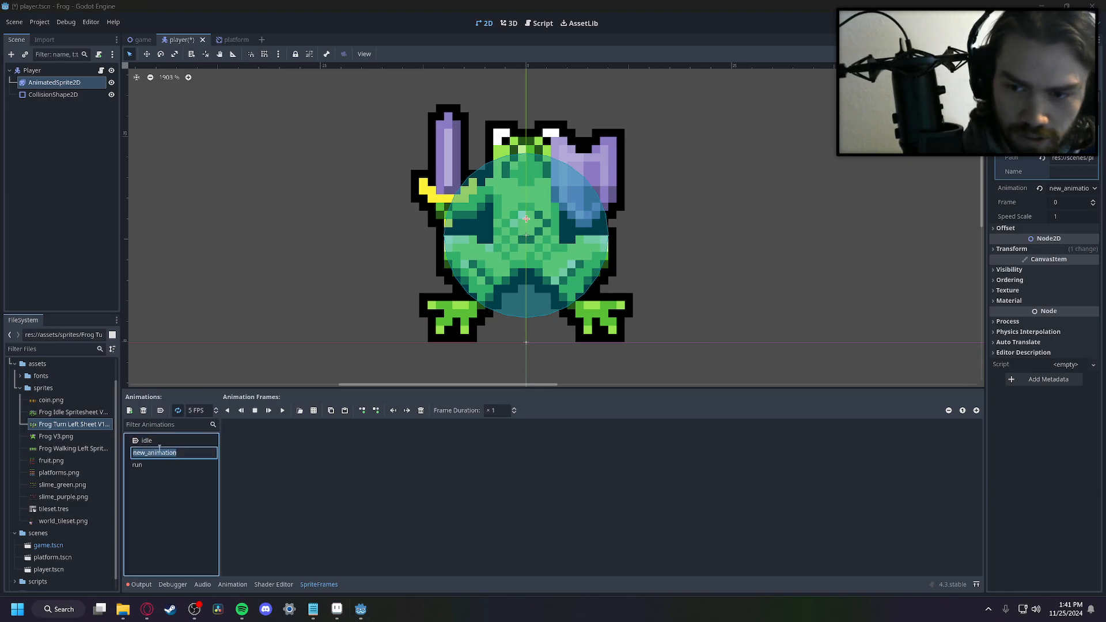
type("turn")
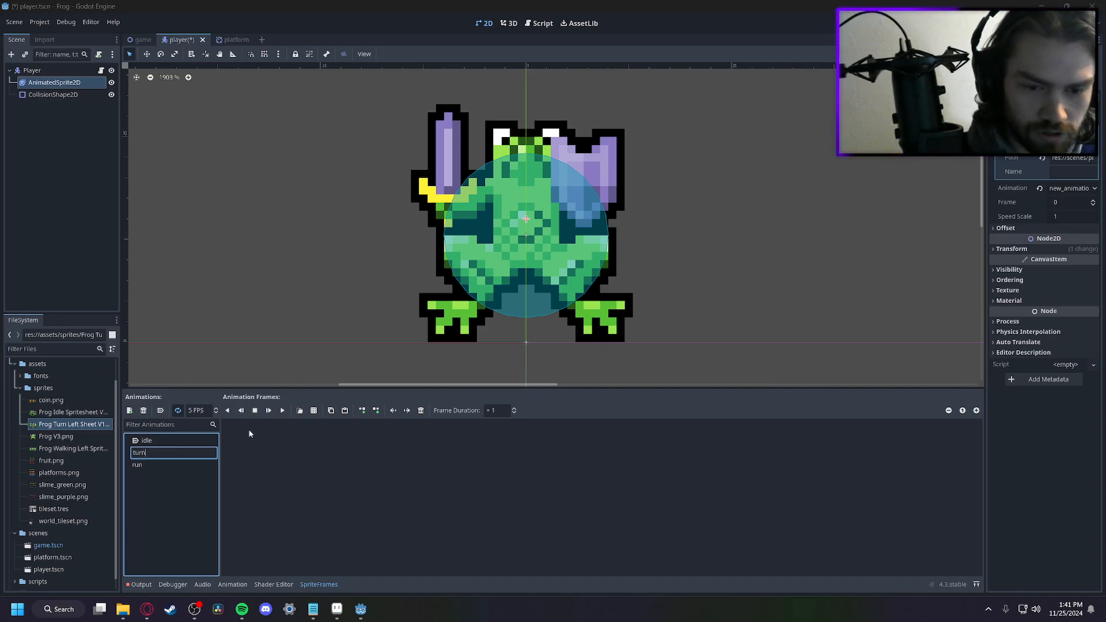
key("Return")
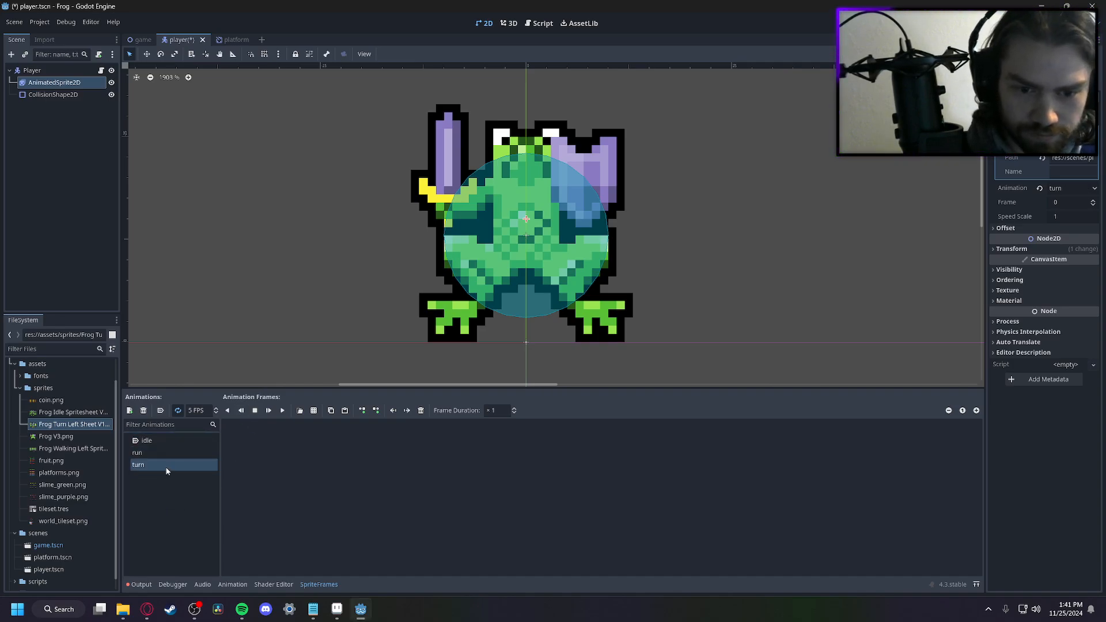
Add all three frames of Frog Turn Left Sheet V1.png to the turn animation, using 32 px frames
left_click(300, 410)
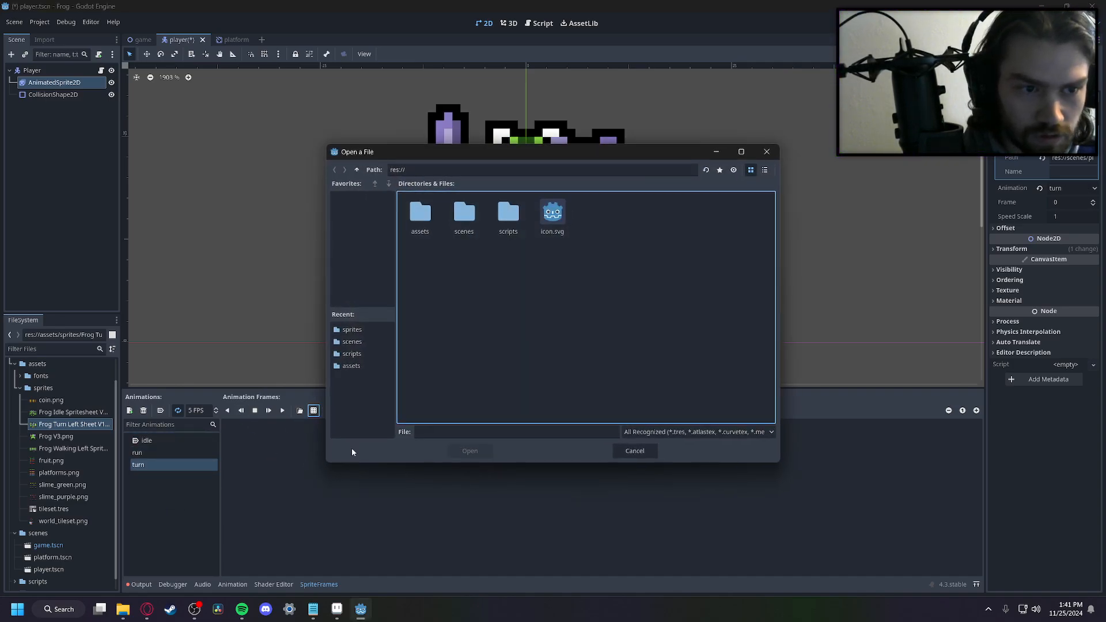
double_click(427, 214)
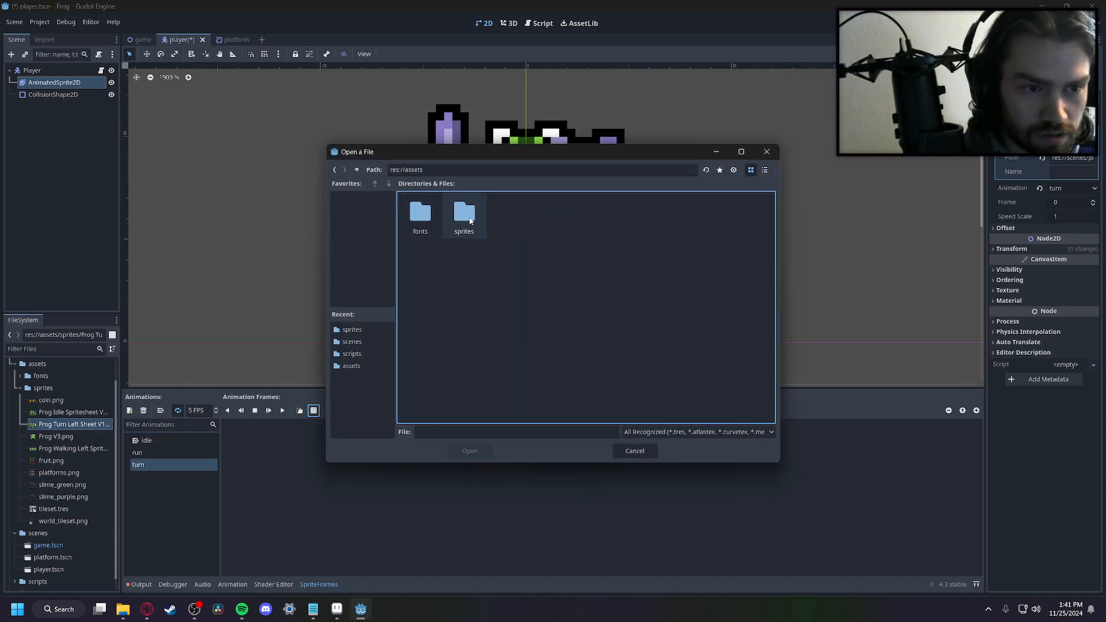
double_click(464, 214)
left_click(503, 202)
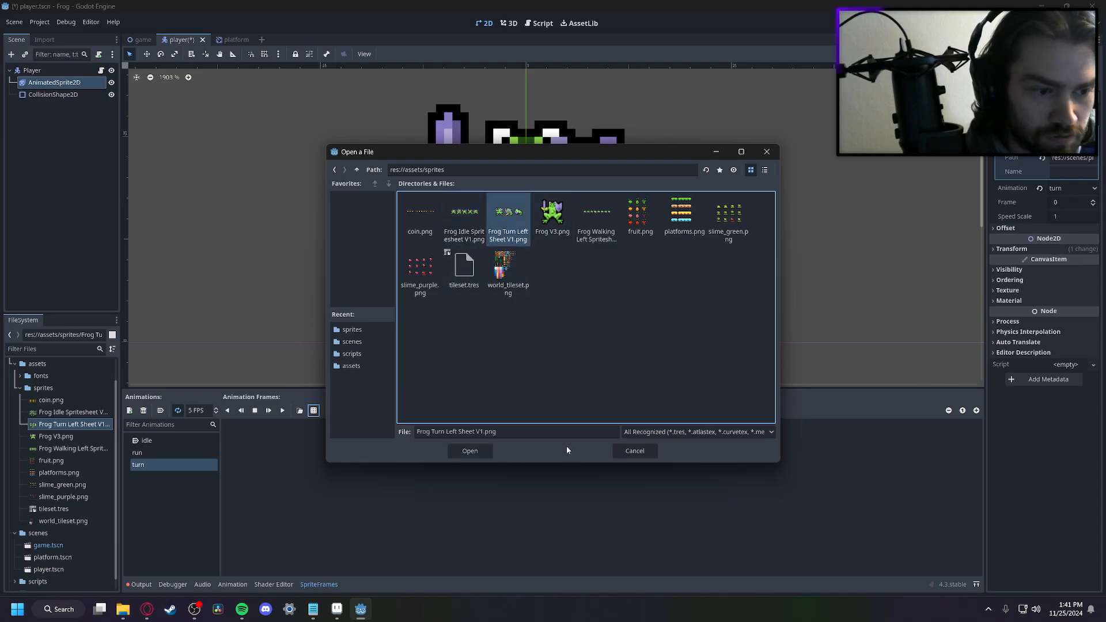
left_click(461, 450)
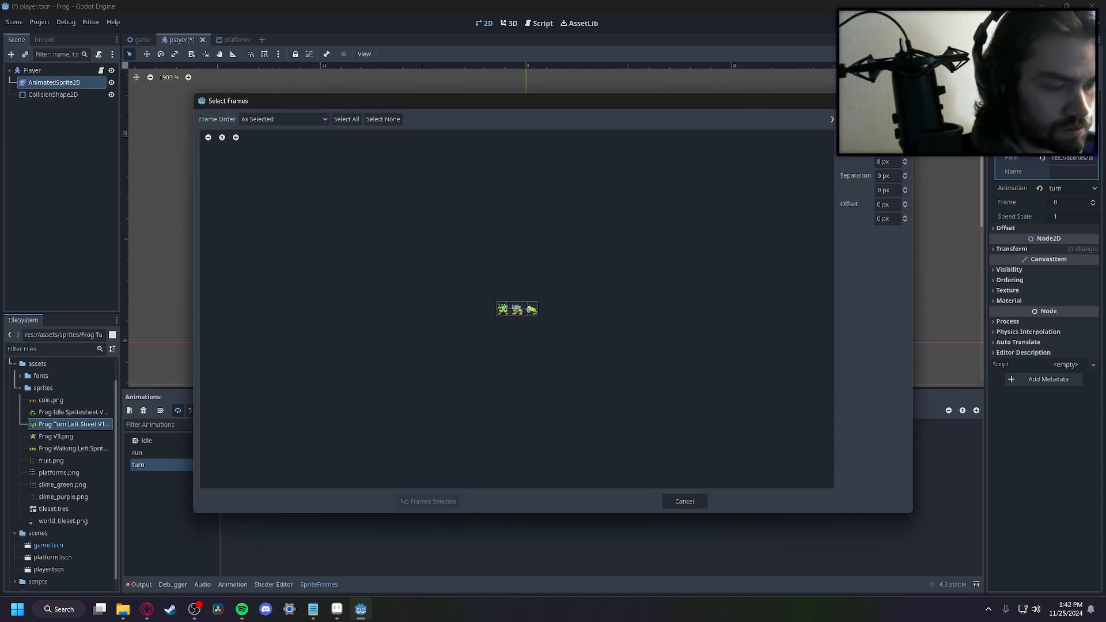
key("Return")
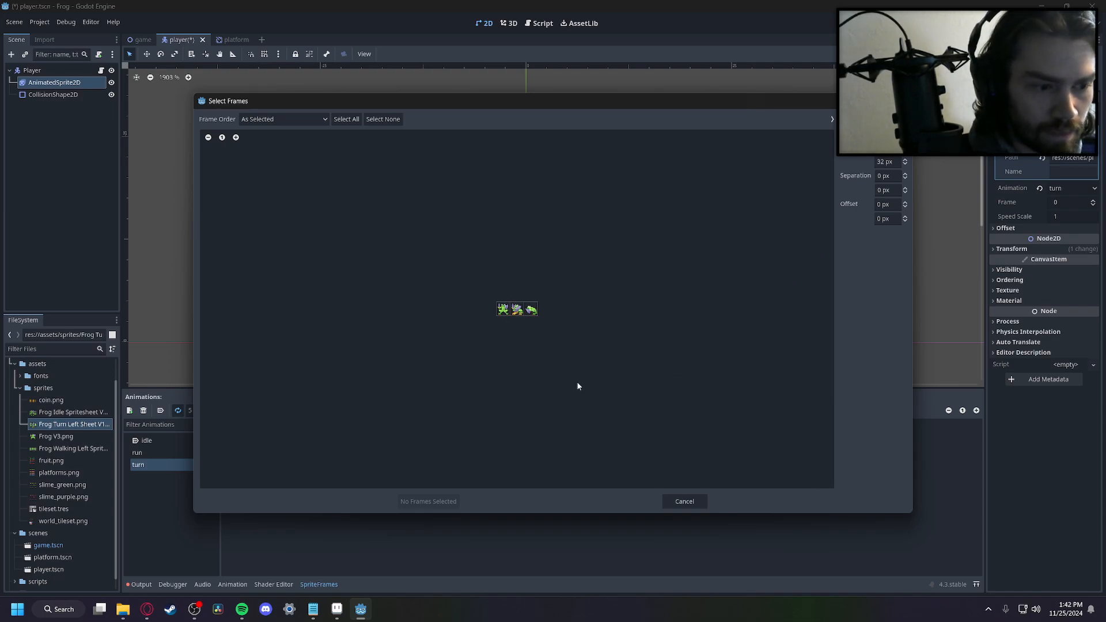
left_click(347, 120)
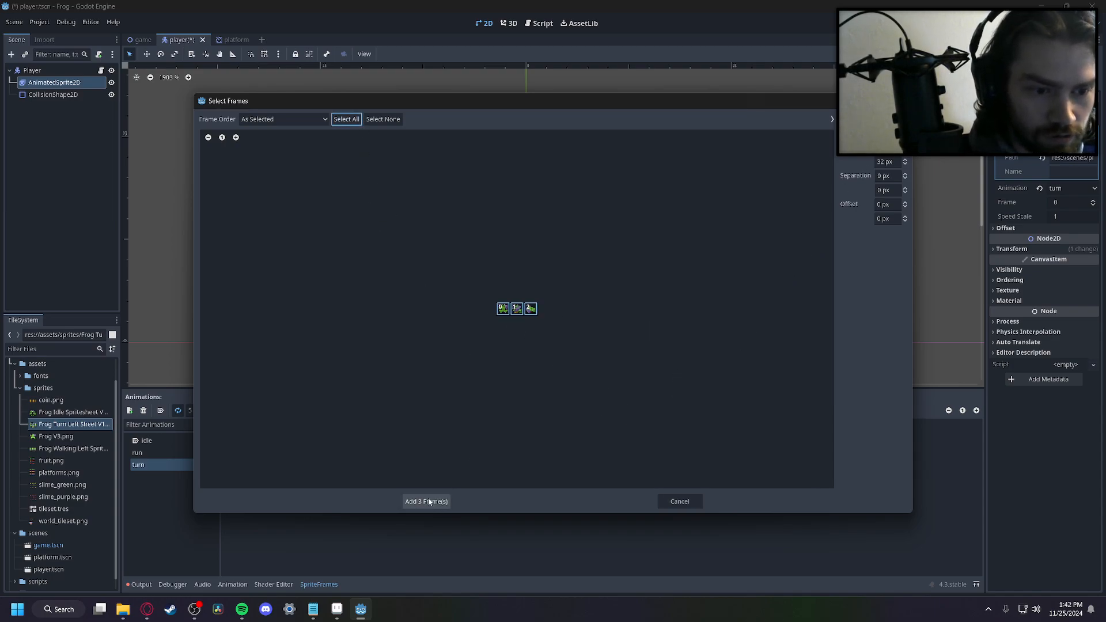
left_click(428, 501)
Set the turn animation's speed to 10 FPS and play it back to check the pace
left_click(269, 410)
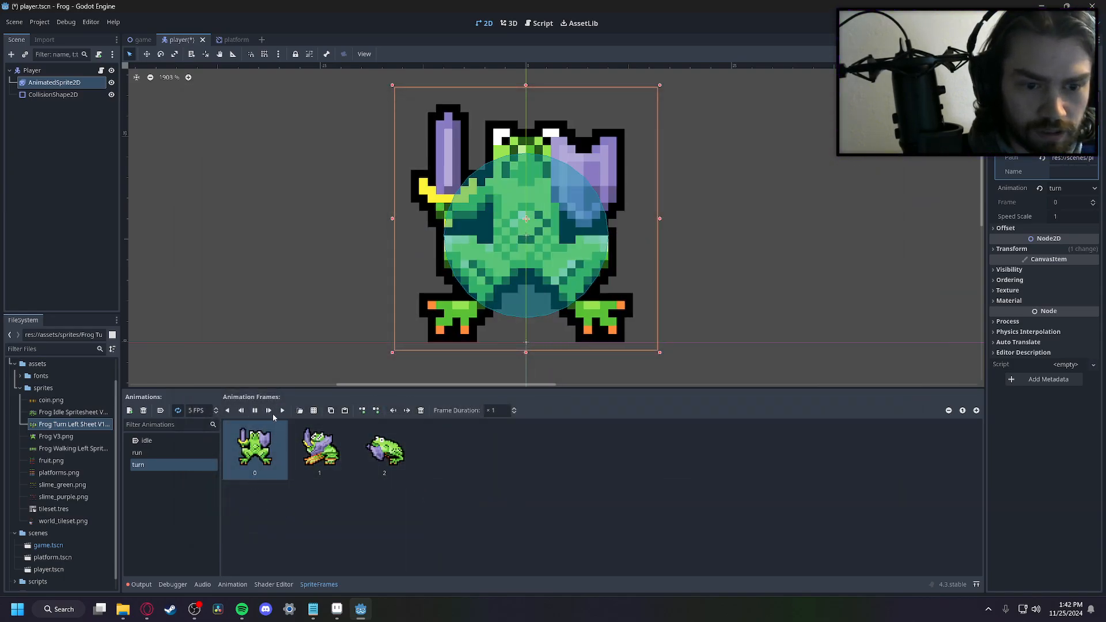
left_click(255, 411)
left_click(193, 410)
left_click(268, 469)
left_click(190, 410)
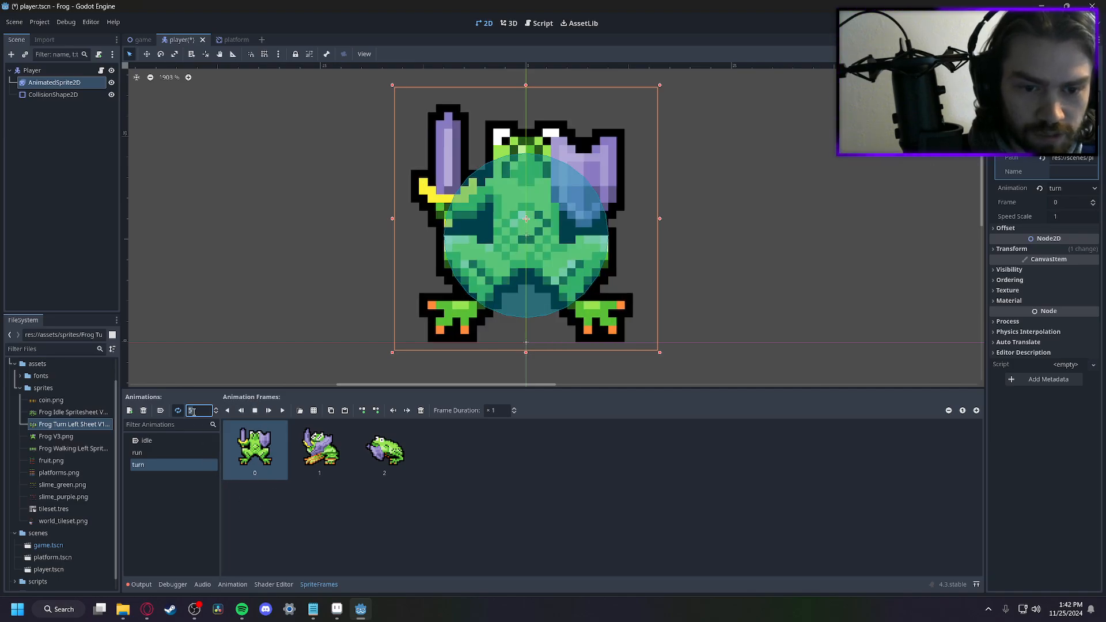
type("10")
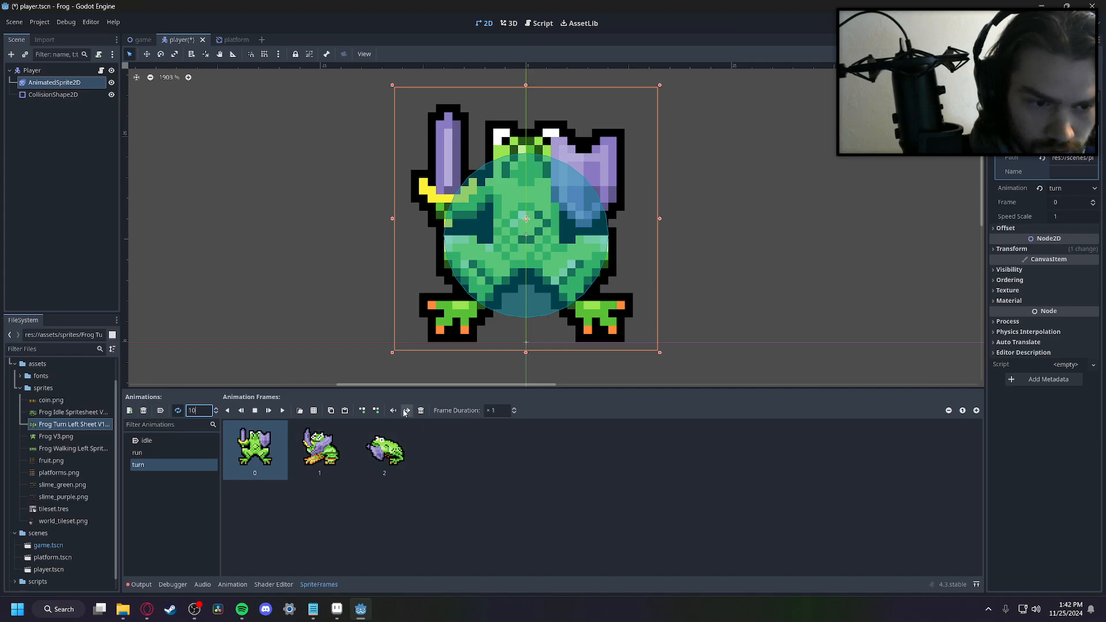
left_click(282, 410)
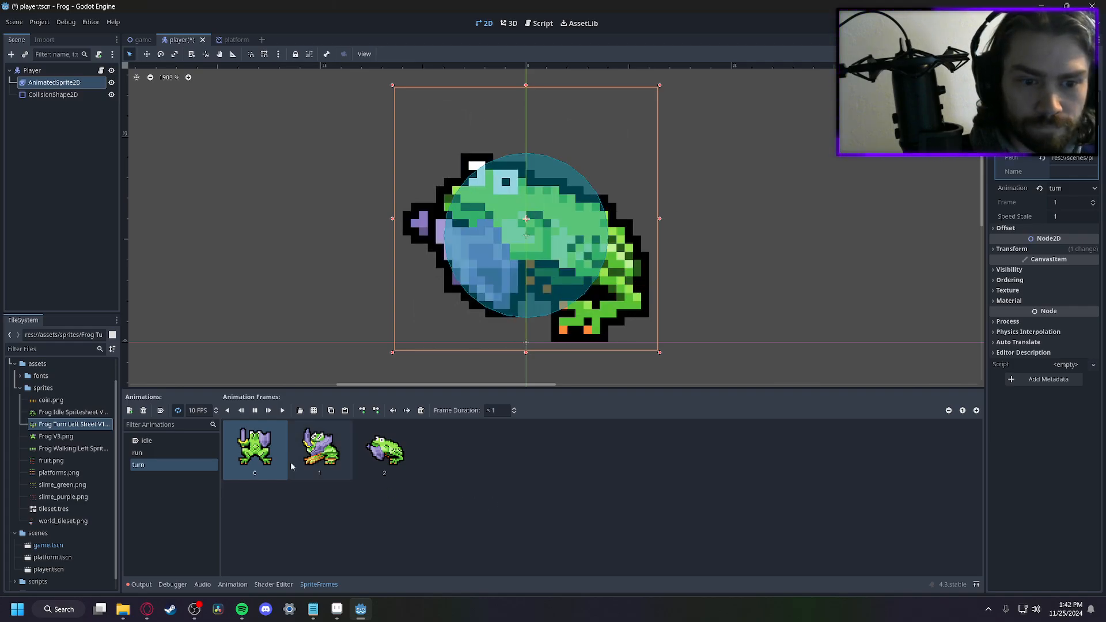
left_click(255, 410)
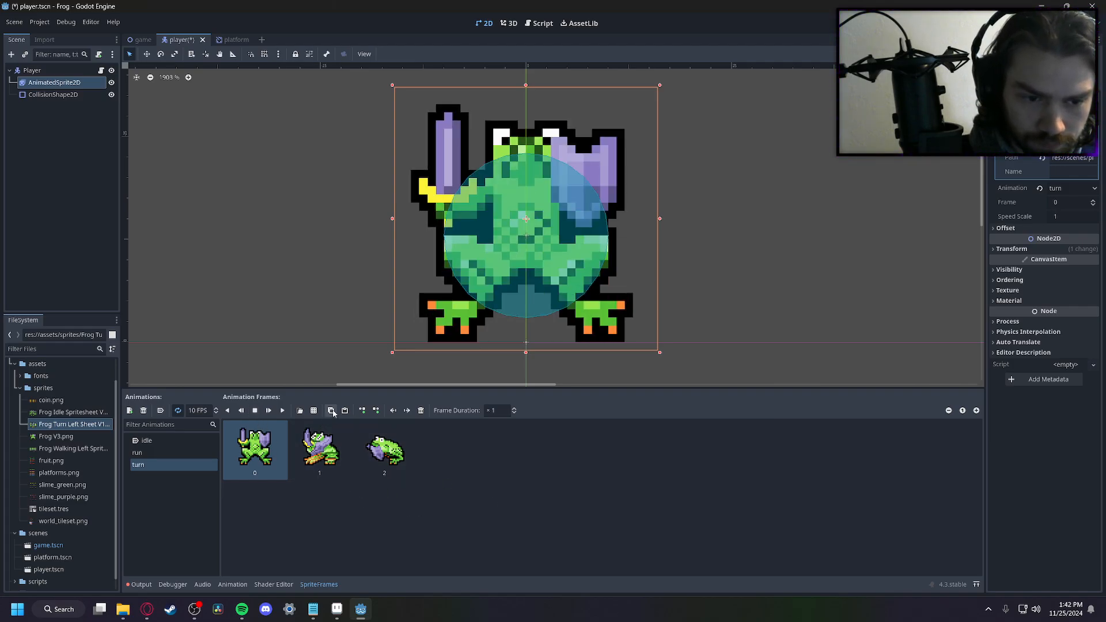
left_click(328, 438)
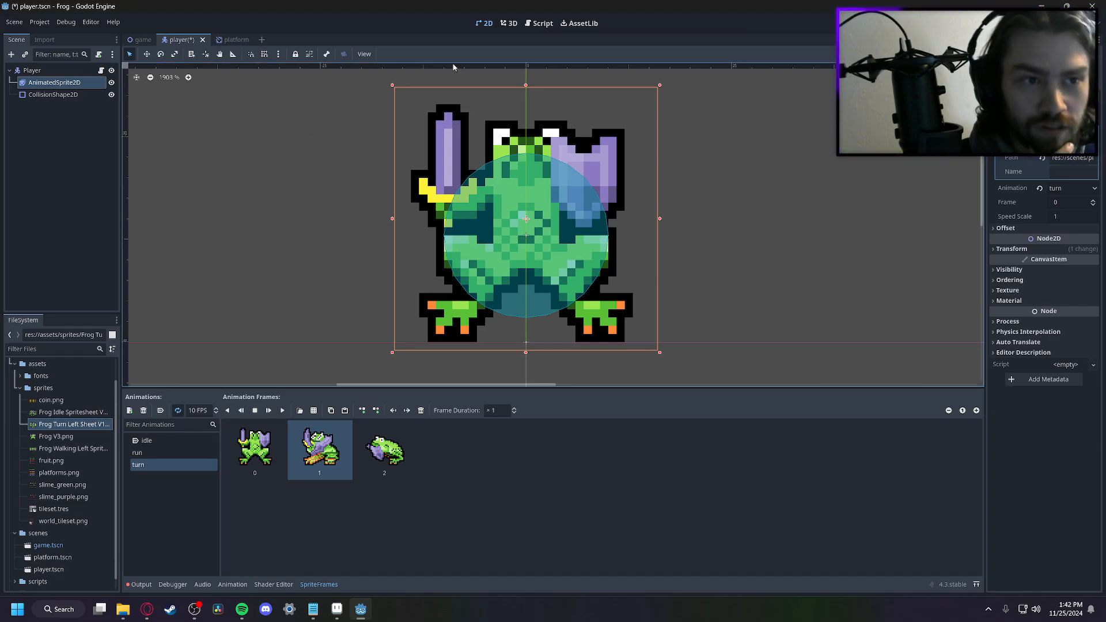
Open the player.gd script and review its direction handling and animation code
left_click(539, 23)
scroll(426, 237, "down", 2)
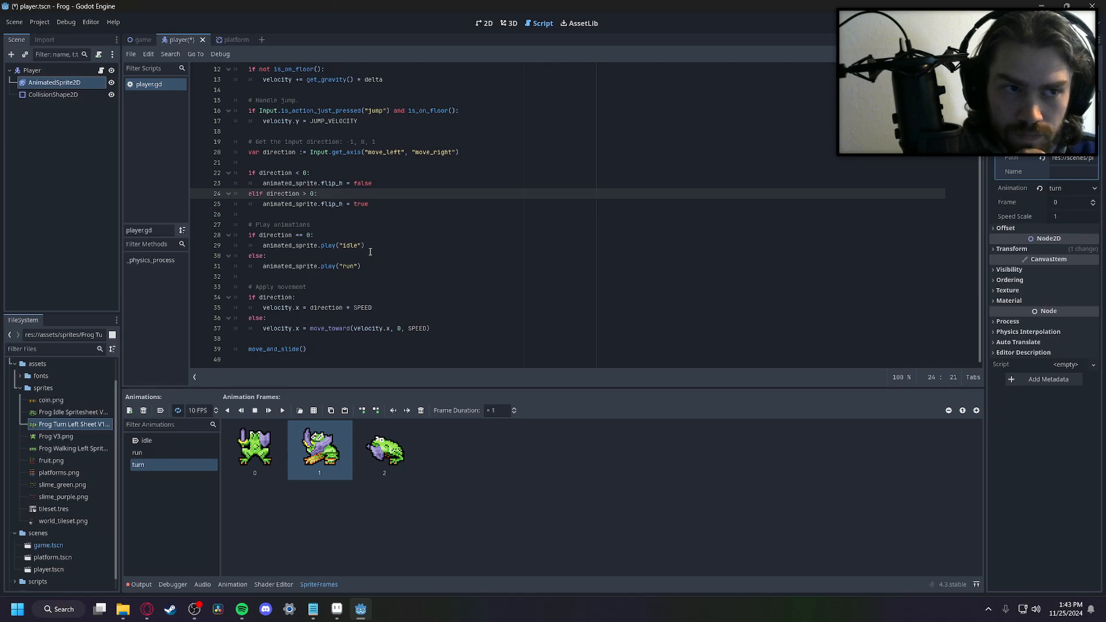
scroll(380, 241, "up", 1)
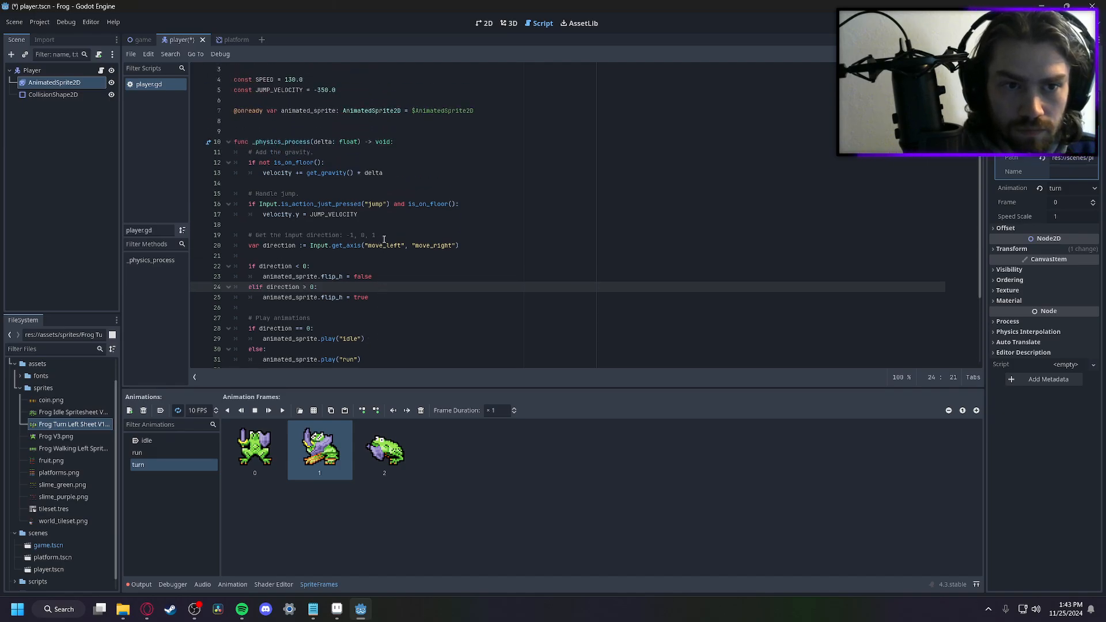
scroll(411, 245, "up", 1)
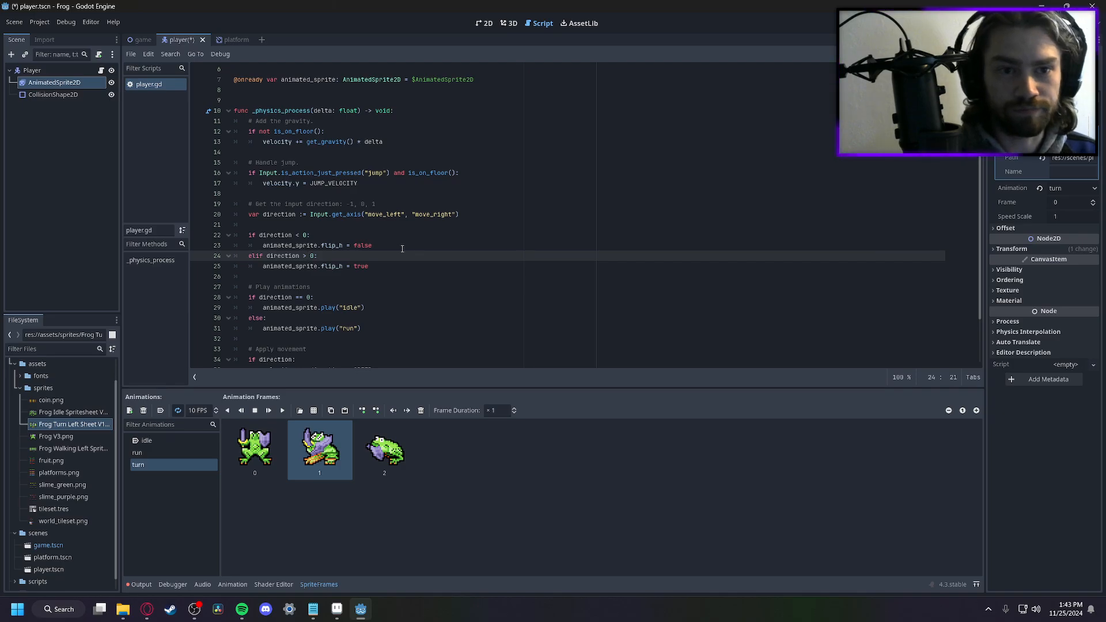
Try declaring a flag as bool wasIdleLastFrame = false below the animated_sprite variable in player.gd
scroll(296, 171, "up", 2)
left_click(501, 136)
key("Return")
key("Return")
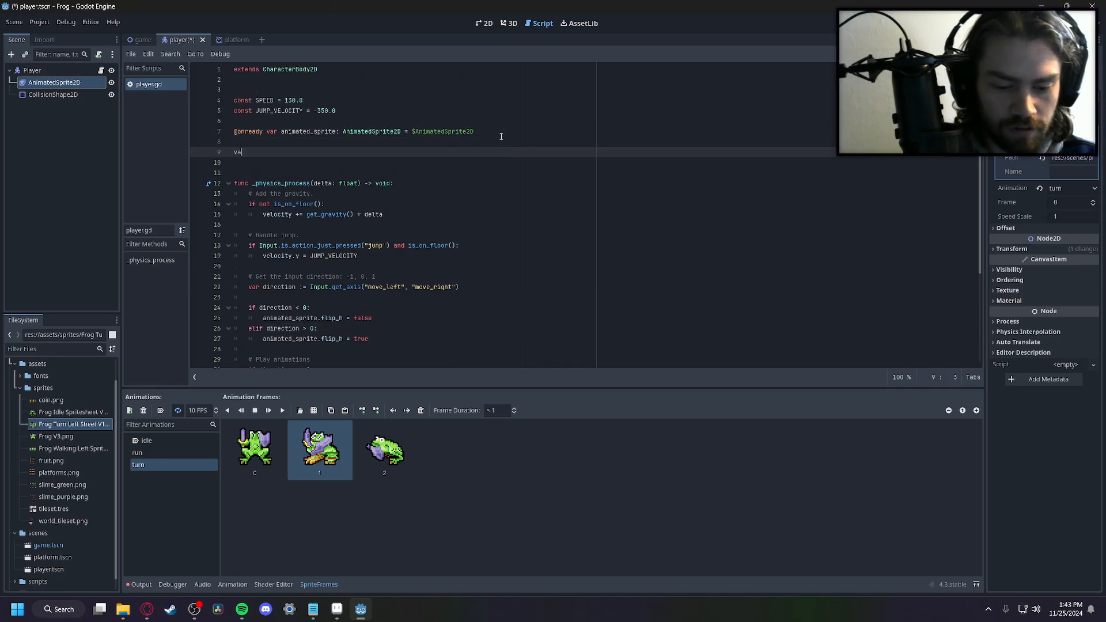
type("boo")
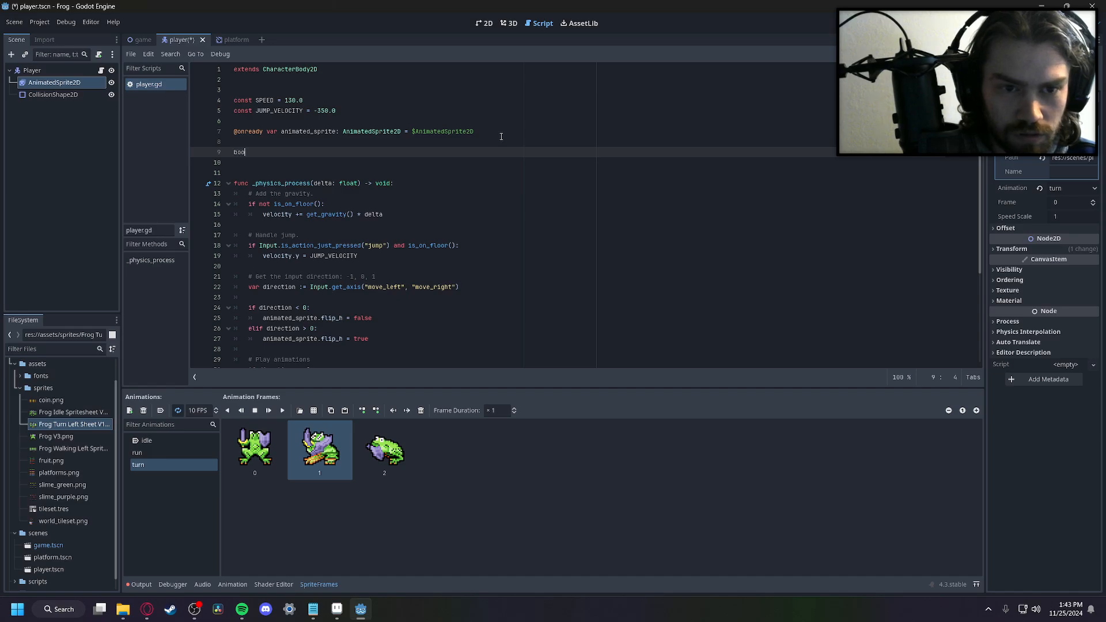
type("l")
key("Escape")
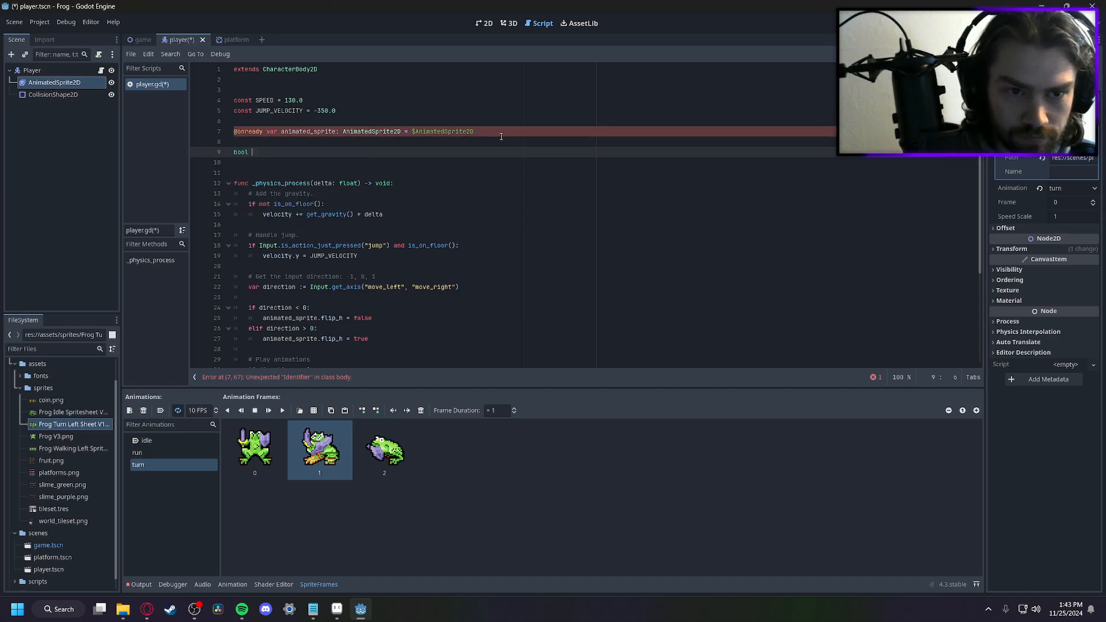
type("wasIdleLast")
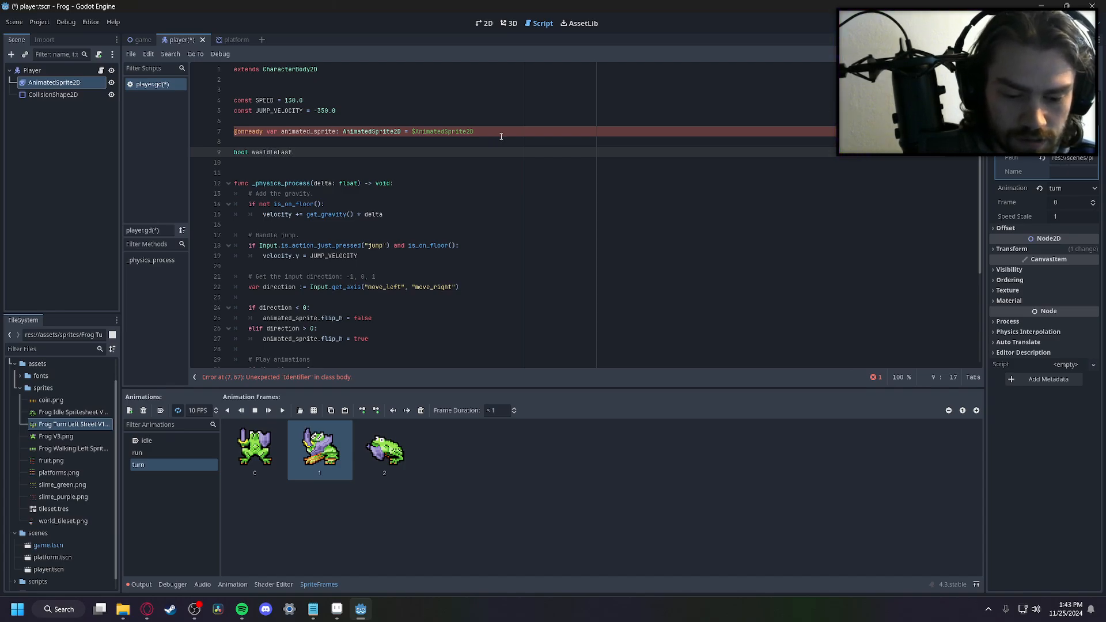
type("Frame")
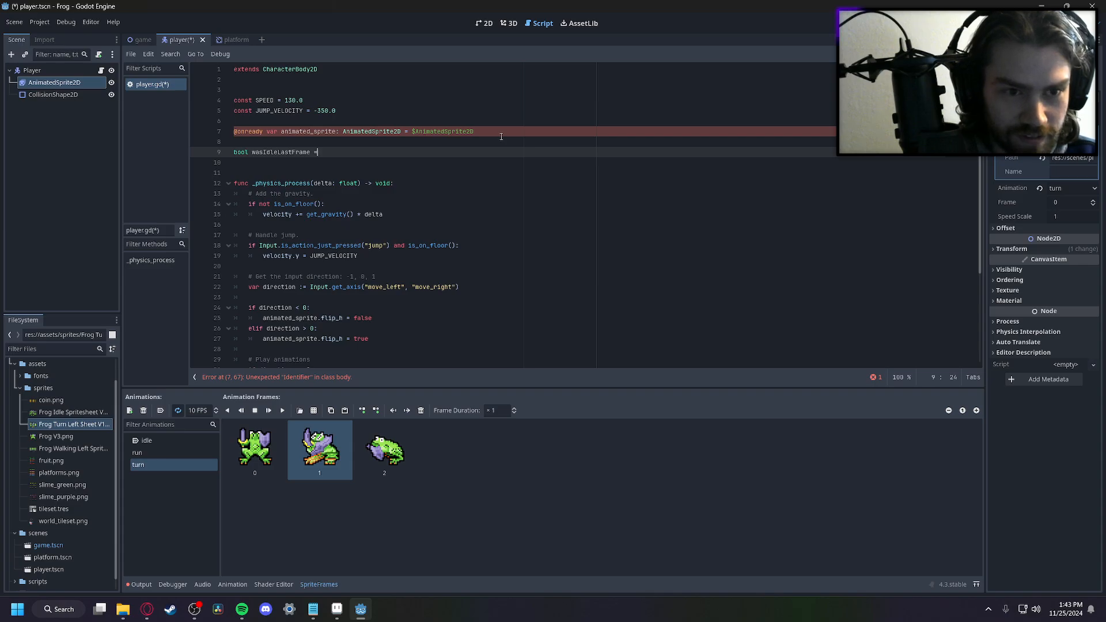
type(" = false")
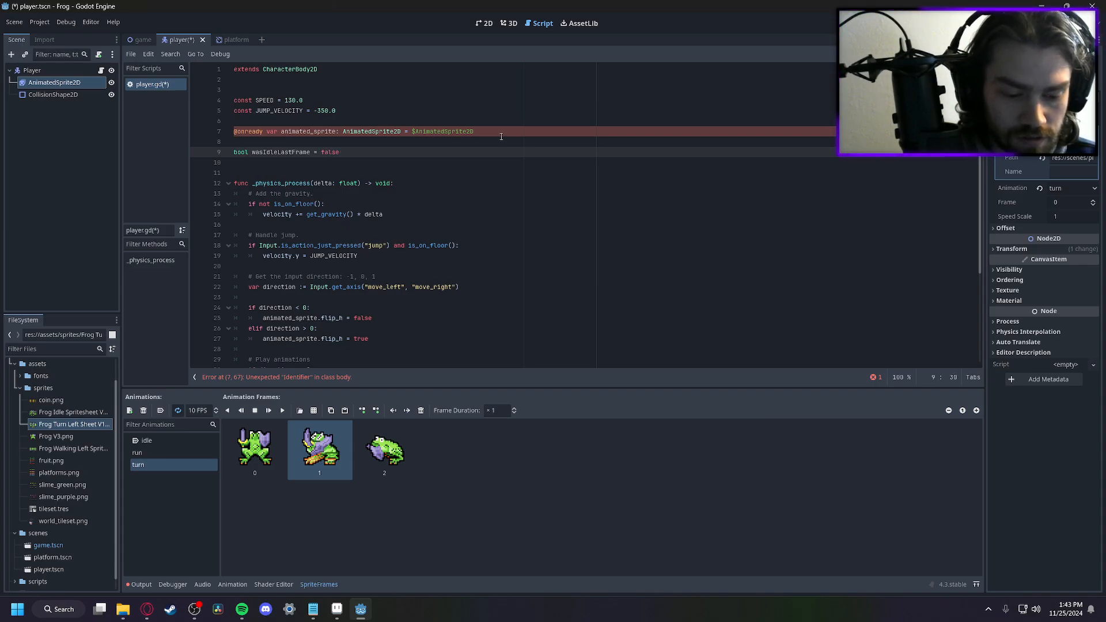
Move the wasIdleLastFrame declaration up to its own line below the JUMP_VELOCITY constant
left_click(456, 168)
left_click(349, 152)
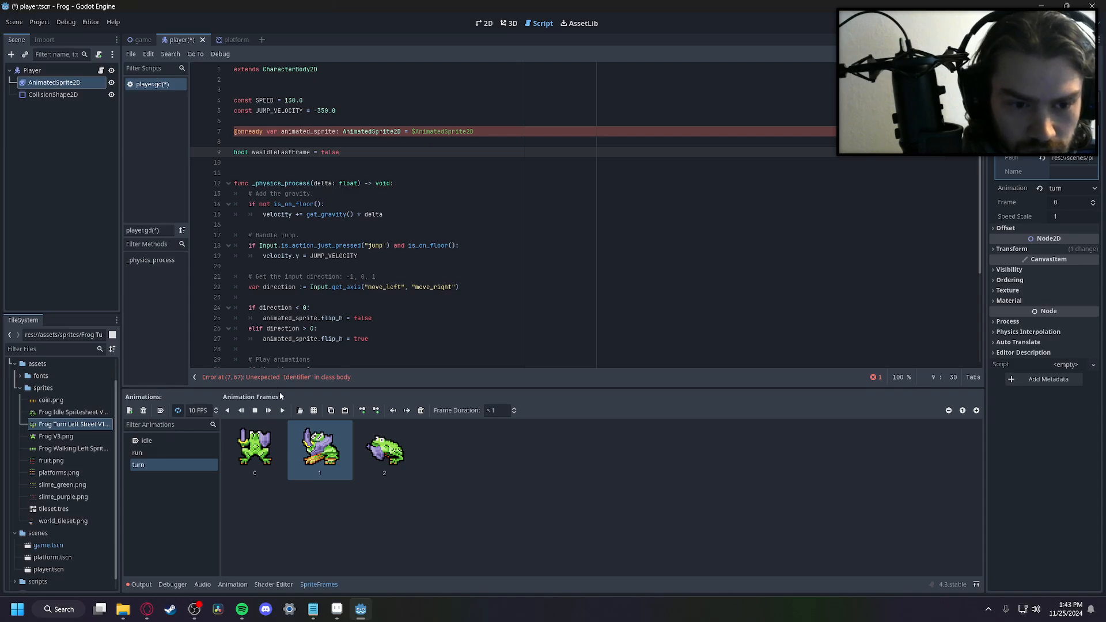
left_click_drag(341, 152, 231, 152)
key("ctrl+c")
key("BackSpace")
left_click(346, 112)
key("Return")
key("Return")
key("ctrl+v")
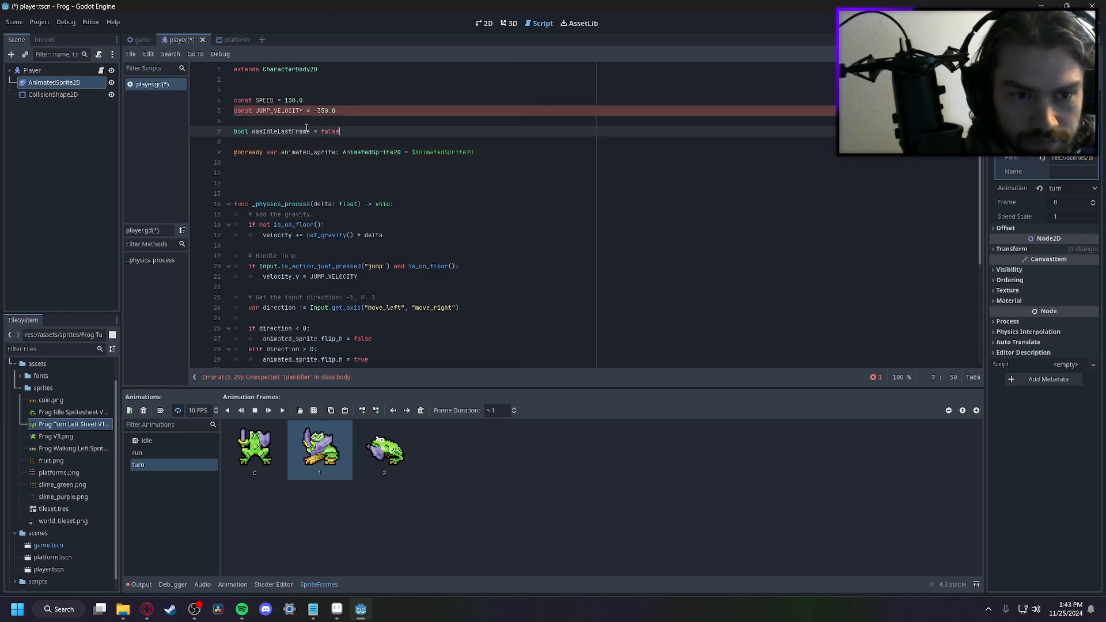
Delete the wasIdleLastFrame declaration and the surplus blank lines around it
left_click_drag(341, 132, 231, 132)
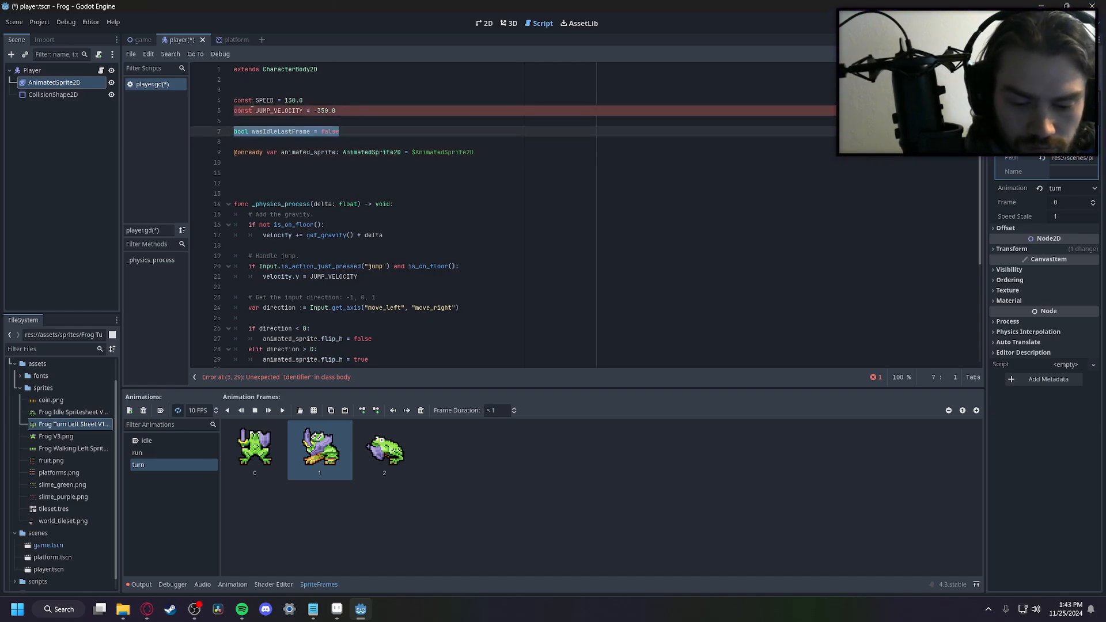
key("BackSpace")
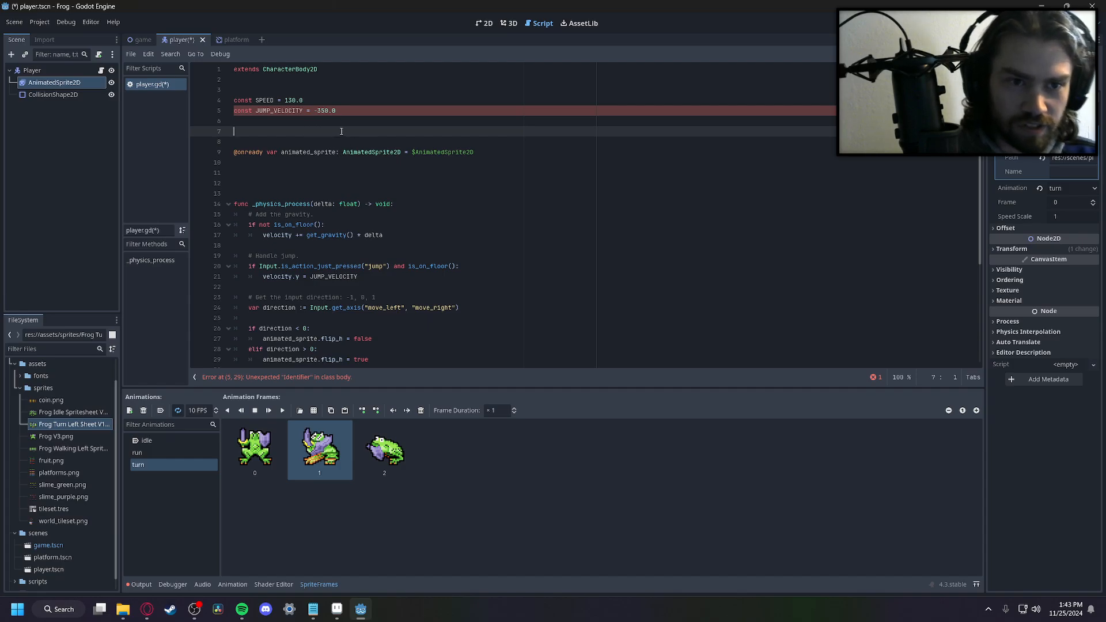
key("BackSpace")
key("BackSpace")
scroll(288, 128, "down", 1)
left_click(263, 132)
key("BackSpace")
Examine the idle and run play calls in the Play animations block of player.gd
scroll(270, 155, "down", 3)
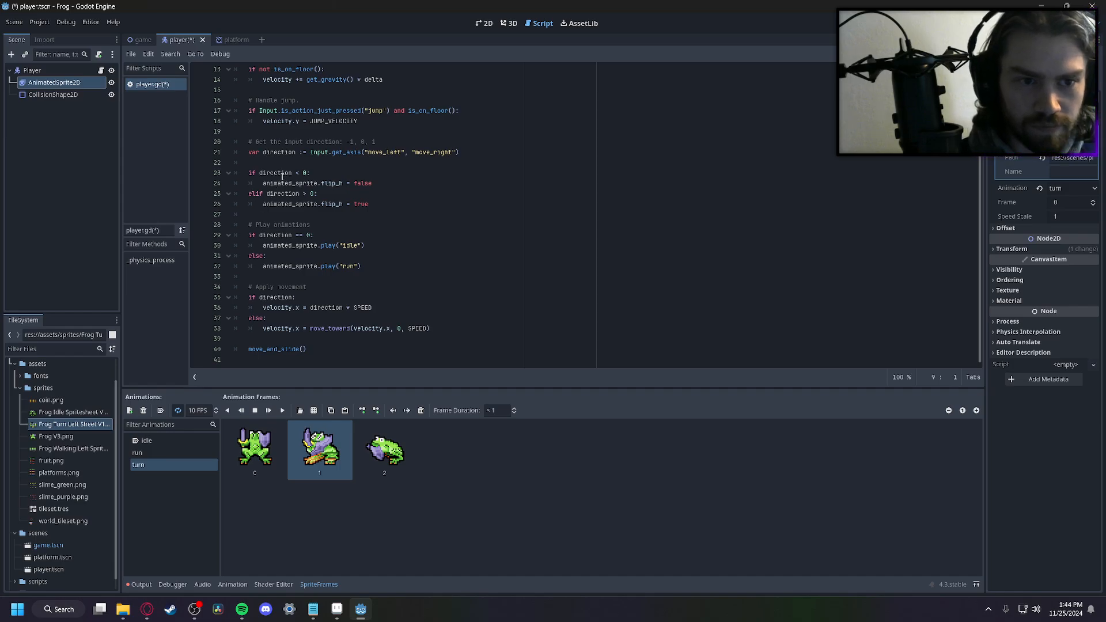
left_click(379, 243)
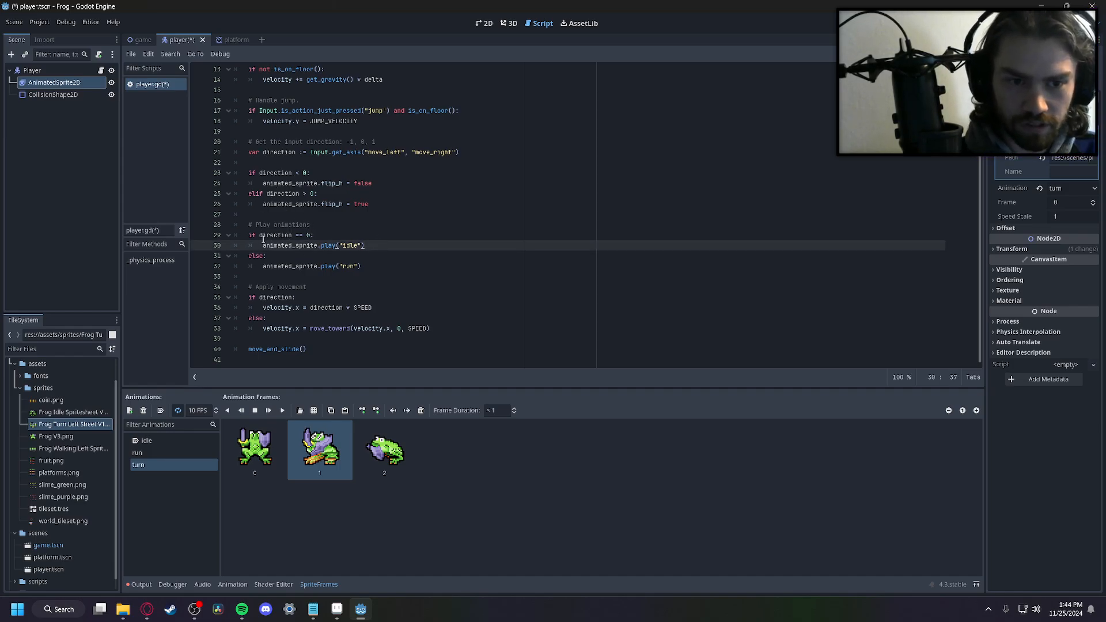
left_click_drag(263, 246, 387, 250)
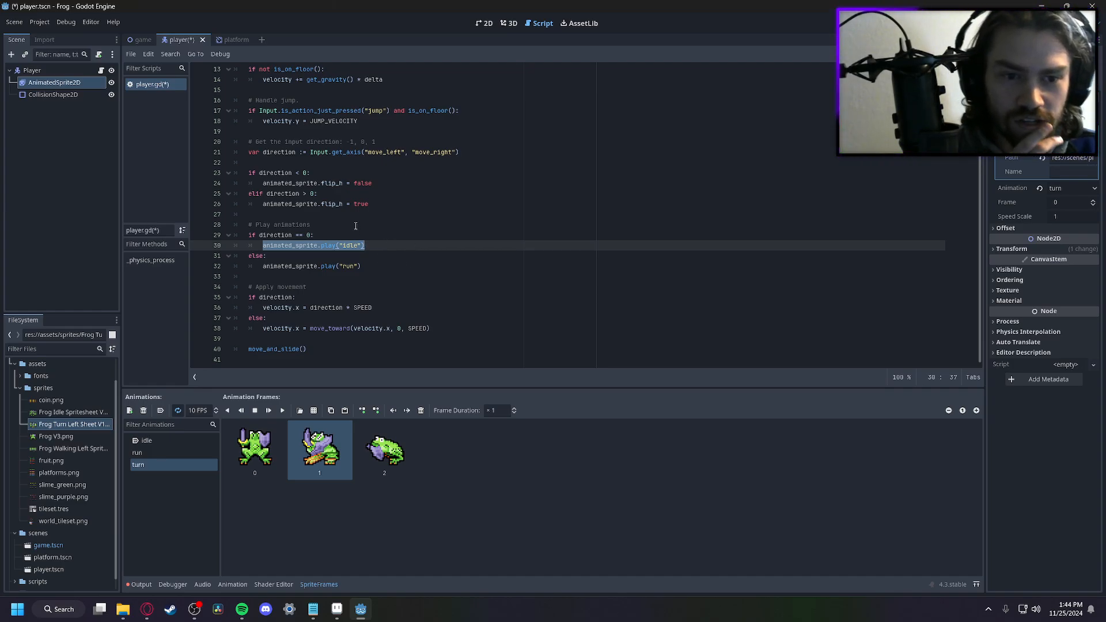
left_click_drag(361, 266, 264, 269)
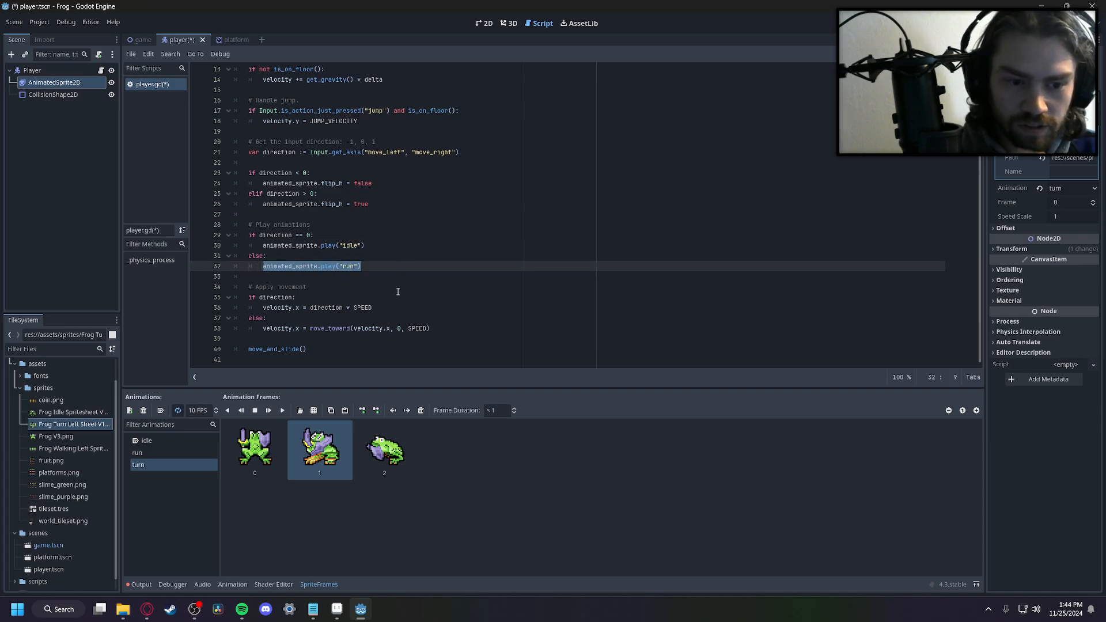